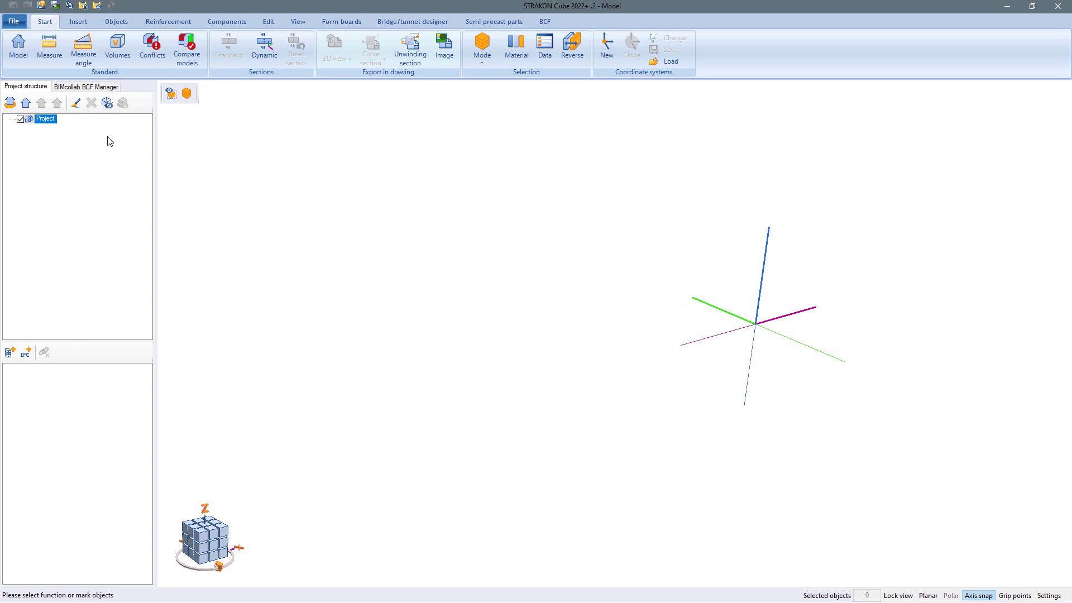
Insert 'Building A + B, Ground floor and reinforcement.ifc' from the Cube-Reinforcement 2022+ folder, accepting the material and statistics dialogs
{"action": "left_click", "coordinate": [78, 25]}
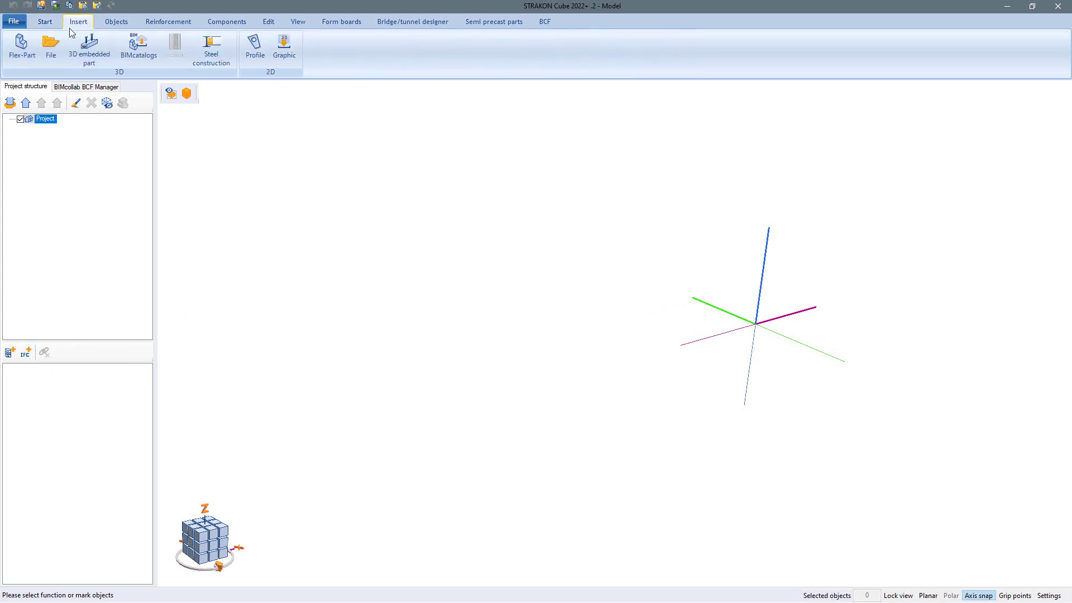
{"action": "left_click", "coordinate": [51, 49]}
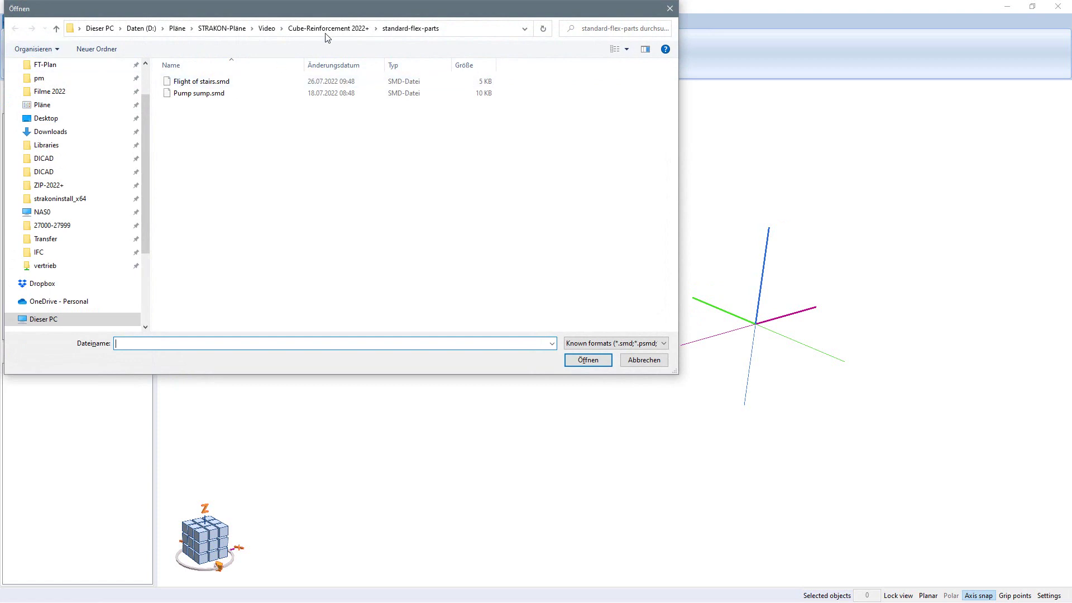
{"action": "left_click", "coordinate": [327, 29]}
{"action": "left_click", "coordinate": [234, 151]}
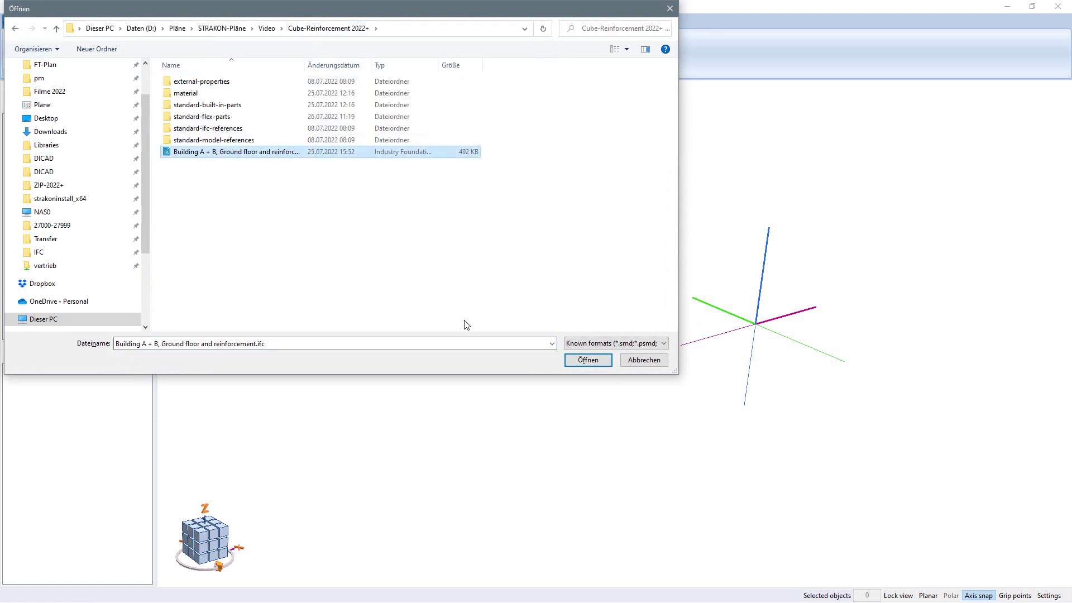
{"action": "left_click", "coordinate": [588, 359]}
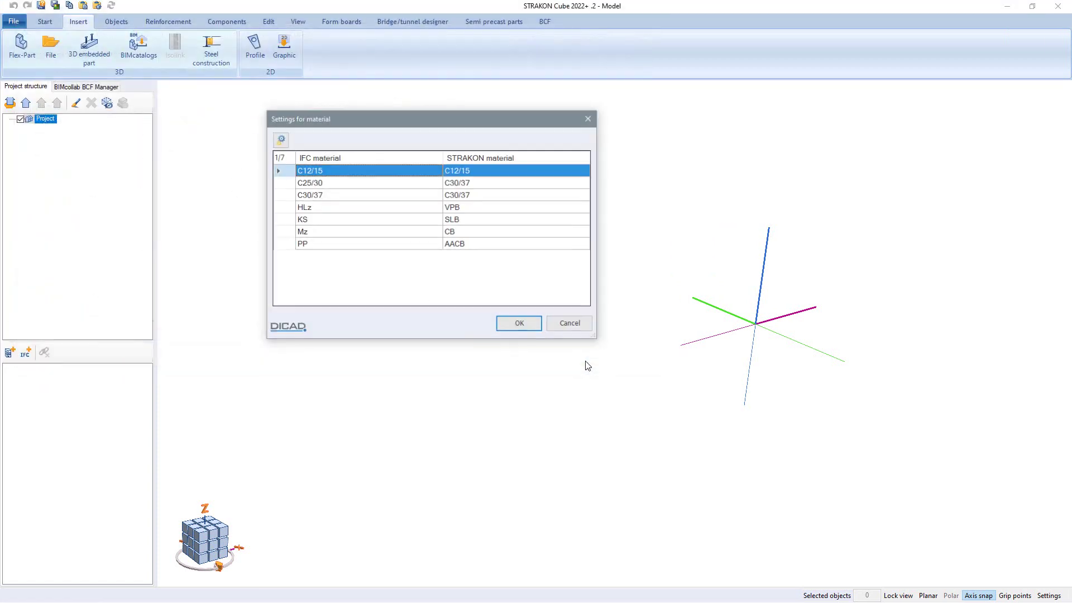
{"action": "left_click", "coordinate": [527, 325]}
{"action": "left_click", "coordinate": [519, 329]}
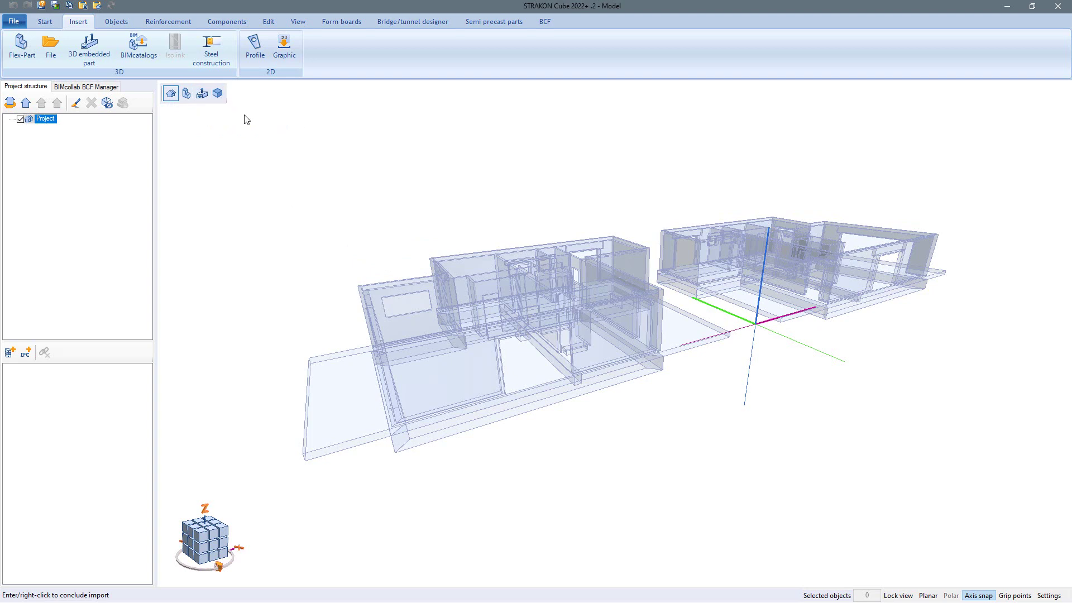
Conclude the import and display the model in parallel projection with material colours
{"action": "right_click", "coordinate": [369, 161]}
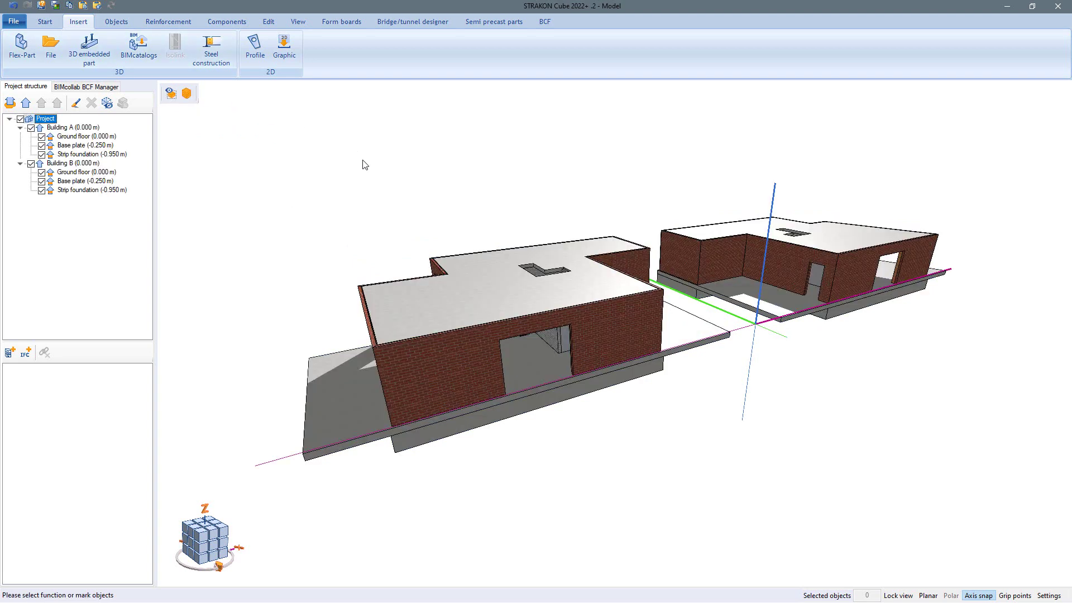
{"action": "left_click", "coordinate": [298, 23]}
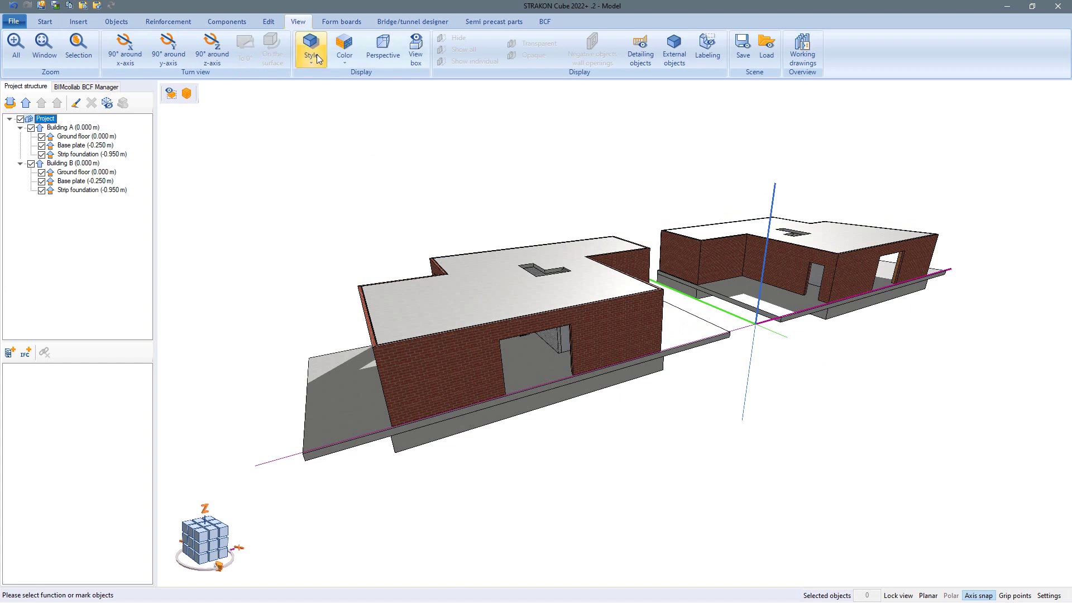
{"action": "left_click", "coordinate": [382, 52]}
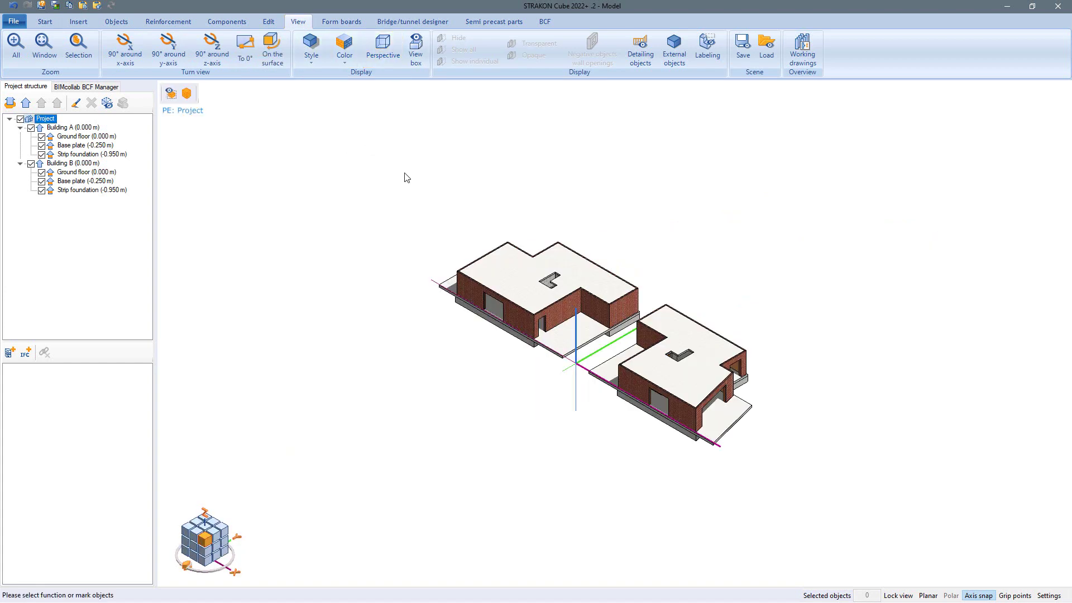
{"action": "left_click", "coordinate": [487, 205]}
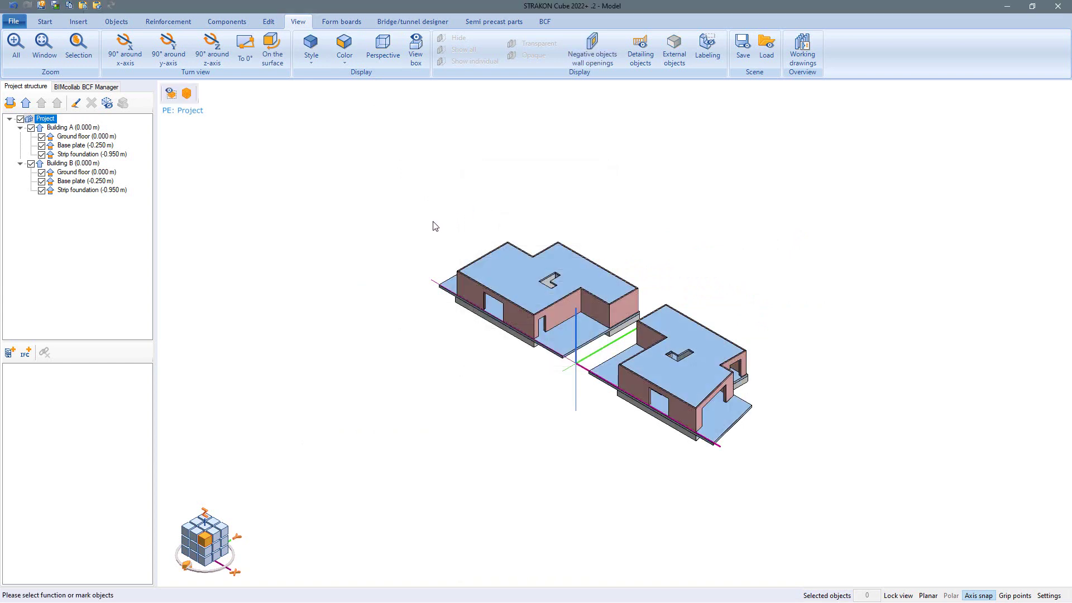
Hide the ground floor, strip foundation and Building B, isolating Building A's -0.250 m base plate
{"action": "left_click", "coordinate": [41, 136]}
{"action": "left_click", "coordinate": [41, 154]}
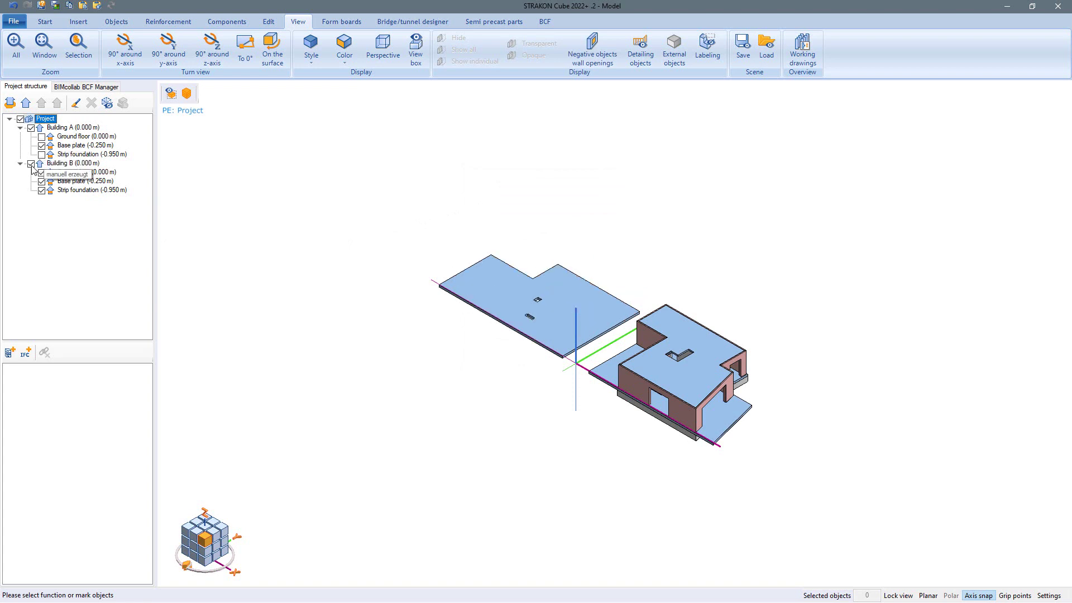
{"action": "left_click", "coordinate": [31, 164]}
{"action": "left_click", "coordinate": [77, 146]}
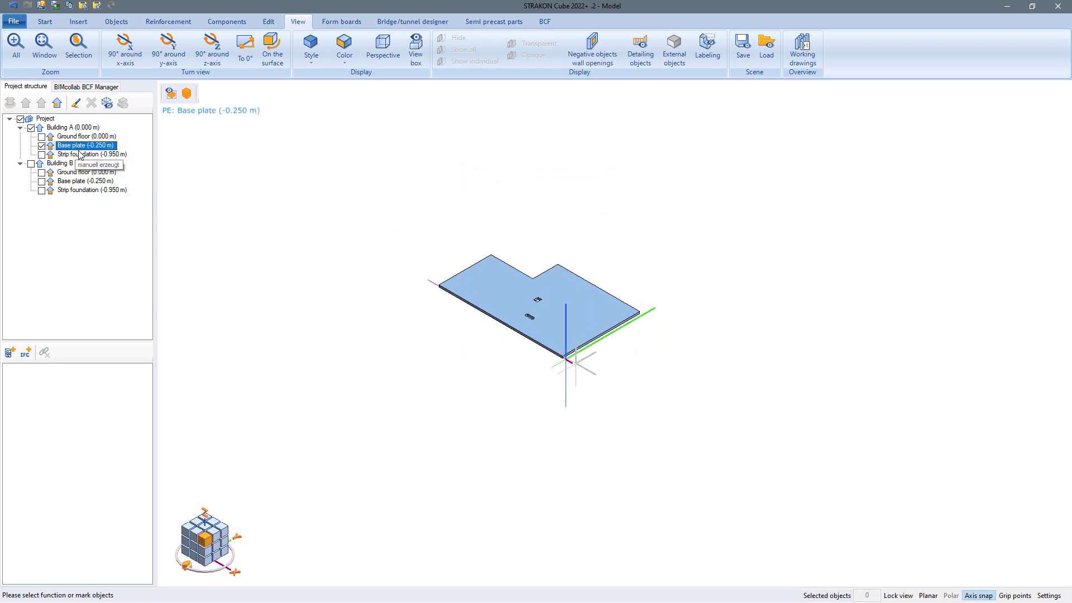
{"action": "scroll", "coordinate": [513, 296], "scroll_direction": "up", "scroll_amount": 4}
{"action": "scroll", "coordinate": [482, 276], "scroll_direction": "up", "scroll_amount": 2}
{"action": "mouse_move", "coordinate": [480, 251]}
{"action": "middle_mouse_down"}
{"action": "mouse_move", "coordinate": [551, 266]}
{"action": "mouse_move", "coordinate": [582, 250]}
{"action": "mouse_move", "coordinate": [775, 337]}
{"action": "middle_mouse_up"}
{"action": "scroll", "coordinate": [651, 309], "scroll_direction": "up", "scroll_amount": 3}
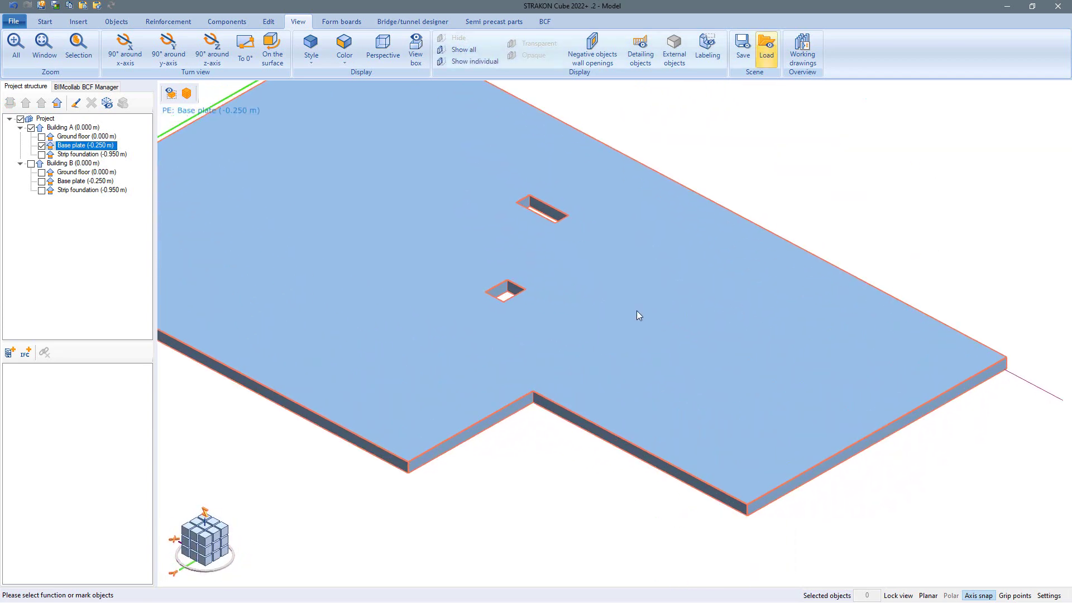
Start standard mesh laying and choose the R257A mesh
{"action": "left_click", "coordinate": [168, 21]}
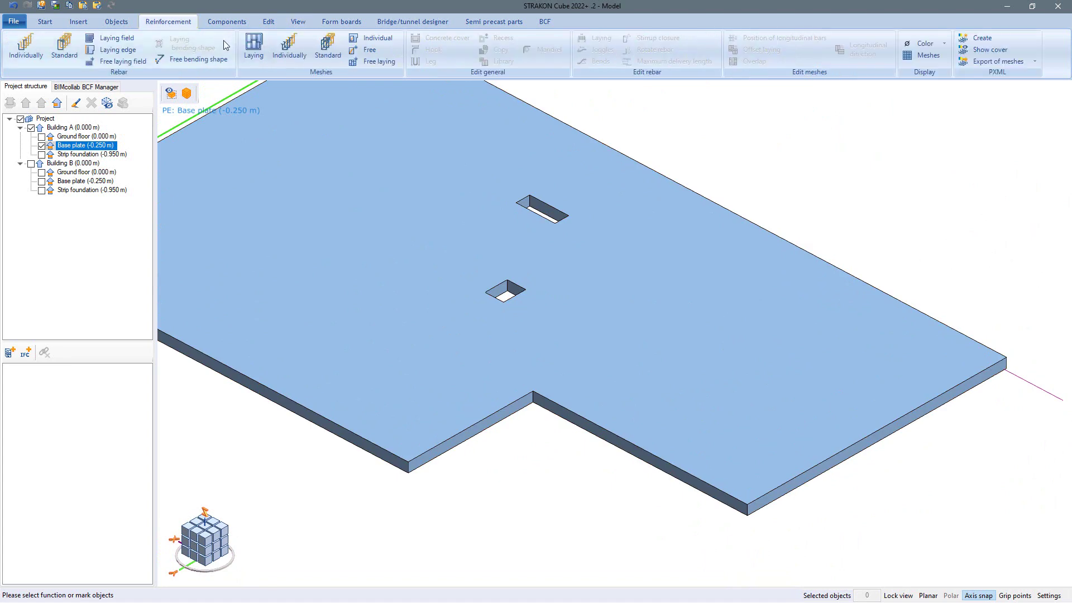
{"action": "left_click", "coordinate": [328, 50]}
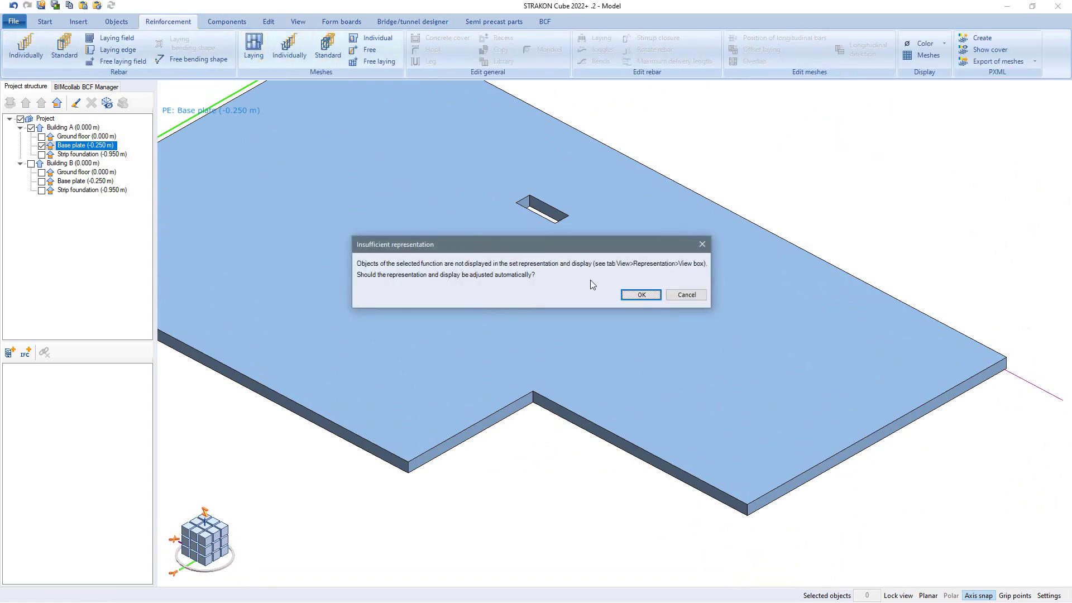
{"action": "left_click", "coordinate": [633, 296]}
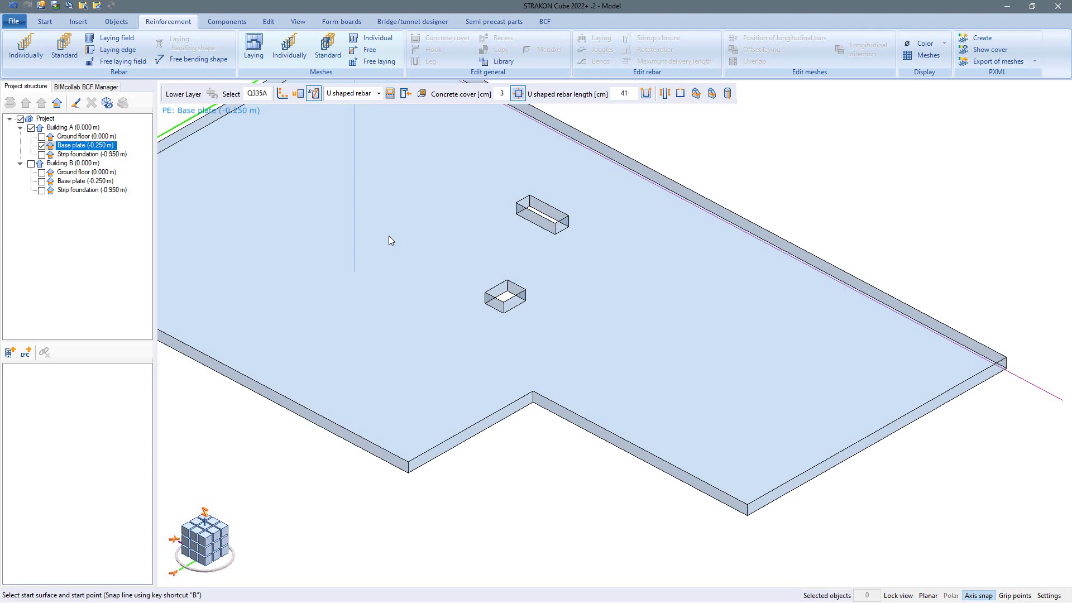
{"action": "left_click", "coordinate": [231, 94]}
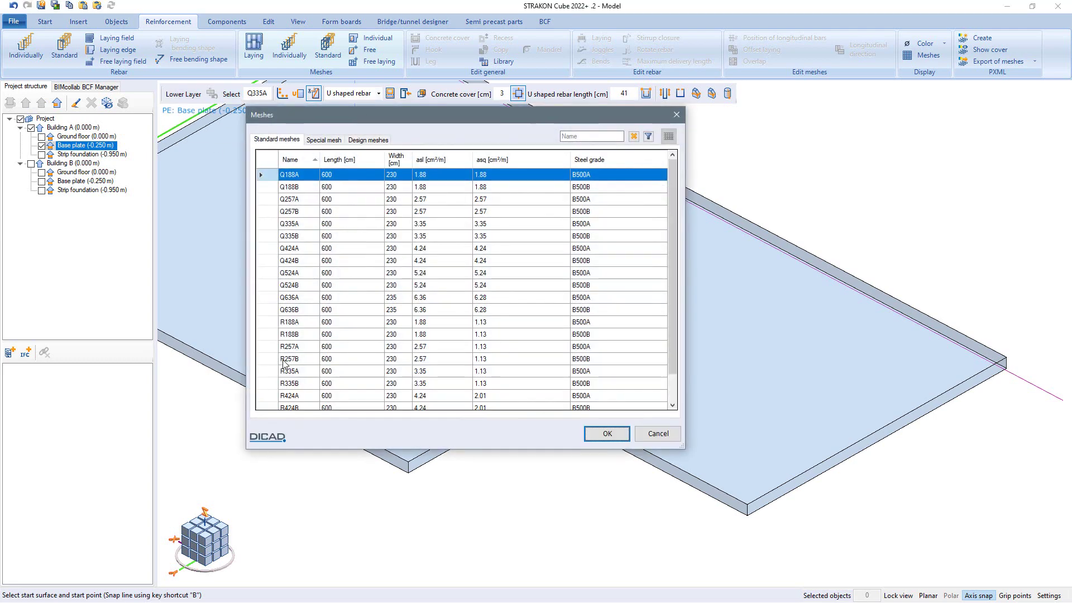
{"action": "key", "text": "Escape"}
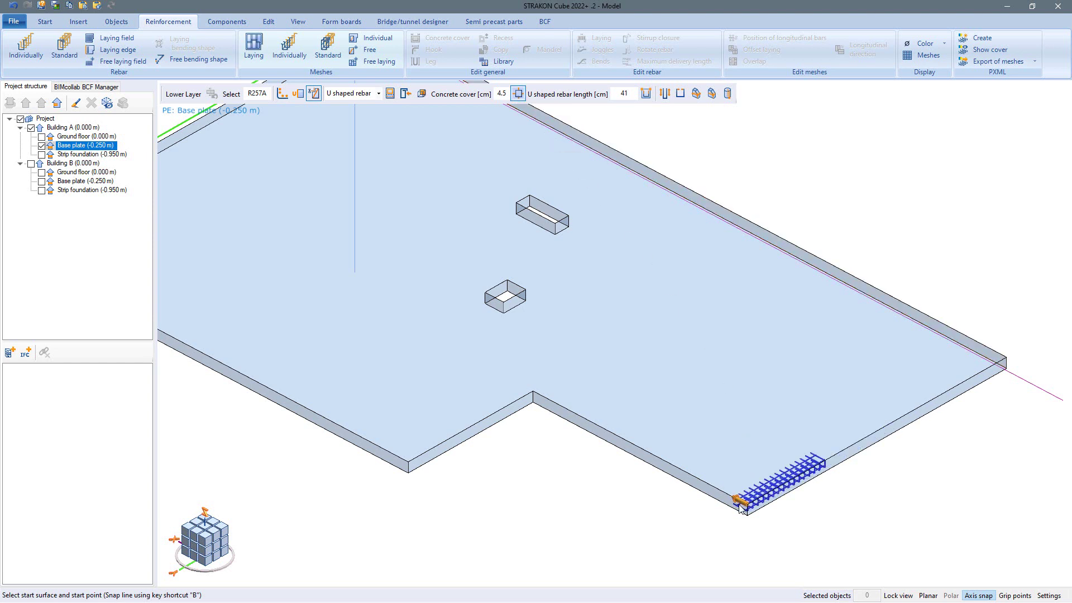
Lay U-bars along the slab's front edge with 4.5 cm cover and a 45 cm end distance
{"action": "left_click", "coordinate": [739, 504]}
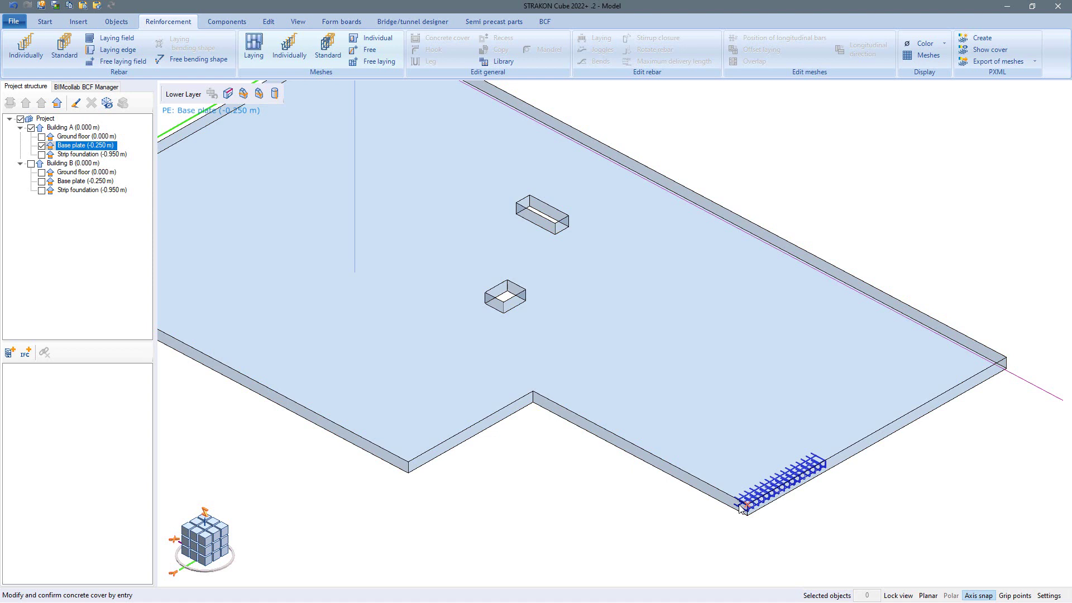
{"action": "key", "text": "Return"}
{"action": "left_click", "coordinate": [845, 463]}
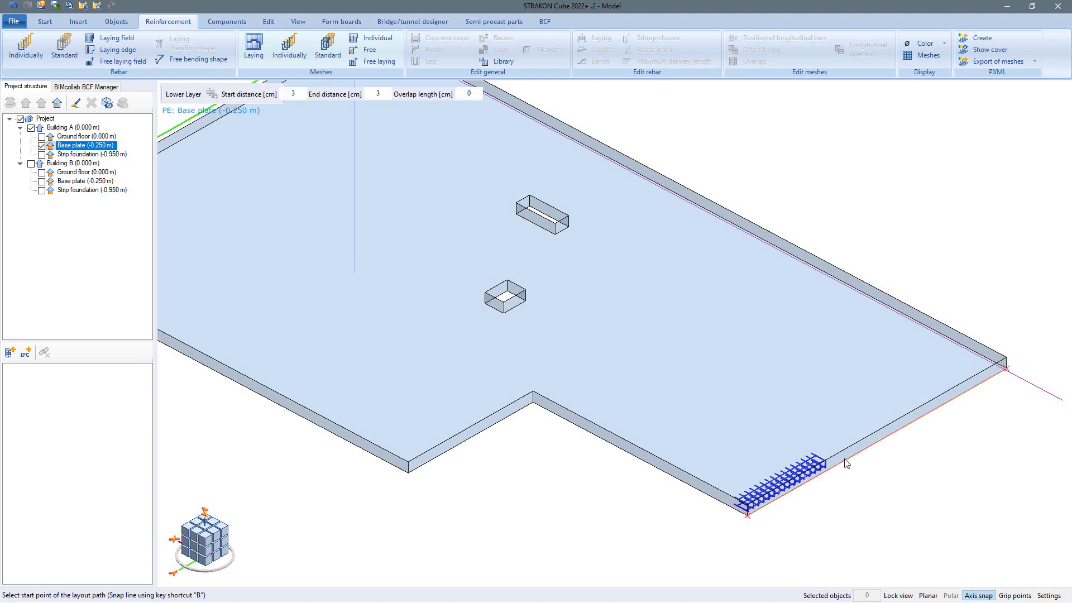
{"action": "double_click", "coordinate": [383, 99]}
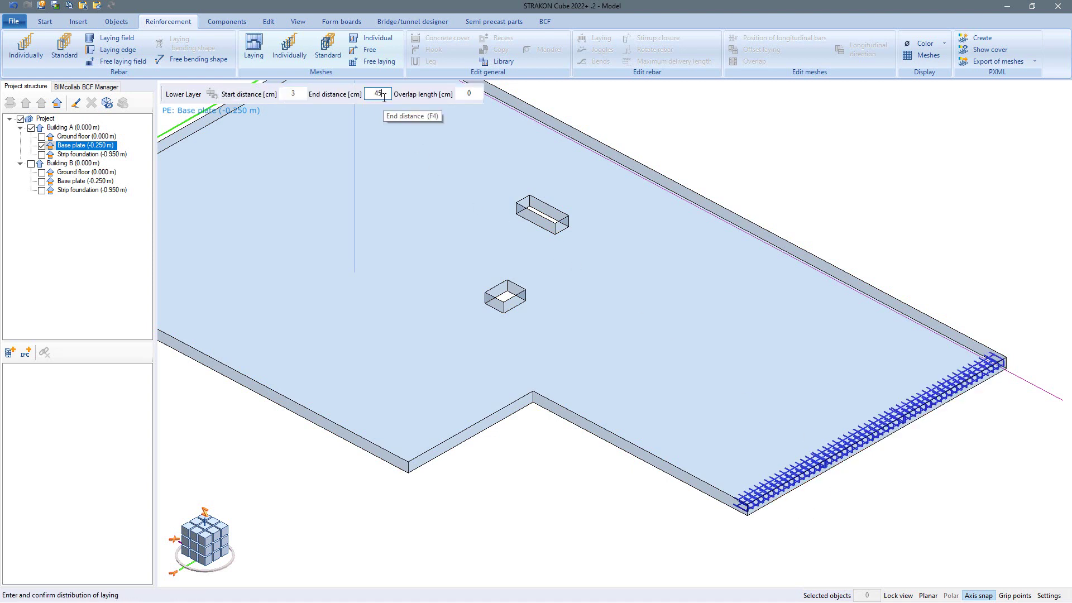
{"action": "key", "text": "Return"}
{"action": "right_click", "coordinate": [929, 267]}
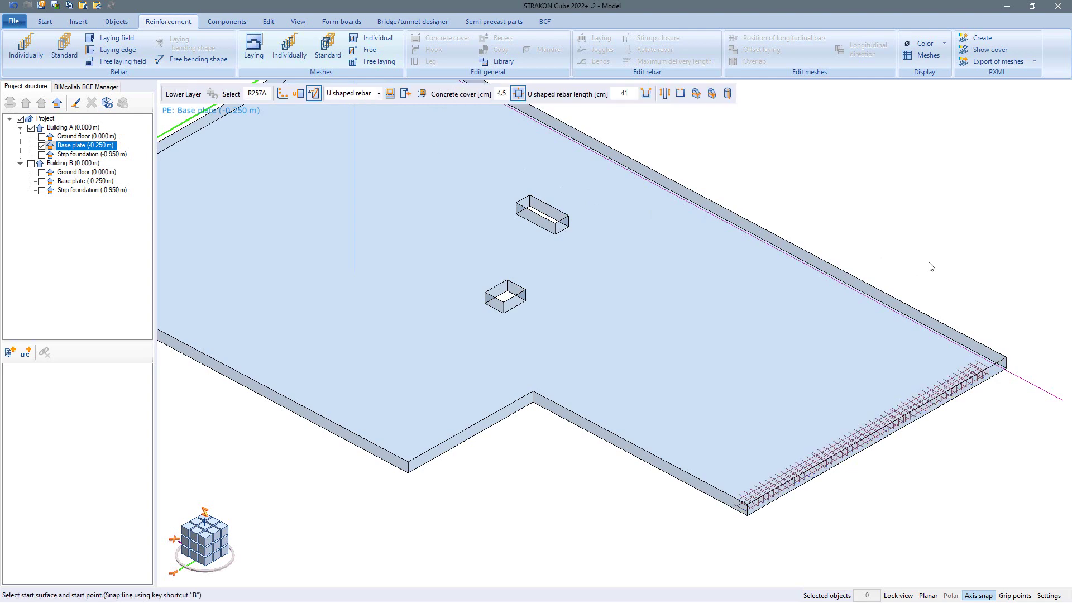
{"action": "right_click", "coordinate": [929, 267]}
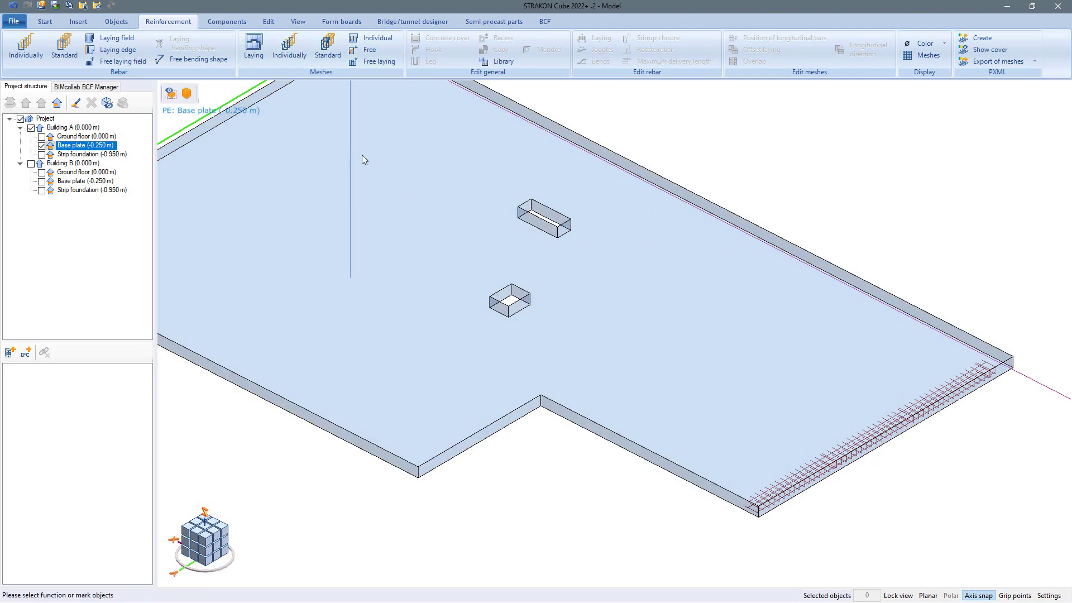
Lay two B500A Ø10 bars along the front edge with a 50 cm end hook, then select the slab reinforcement
{"action": "left_click", "coordinate": [118, 39]}
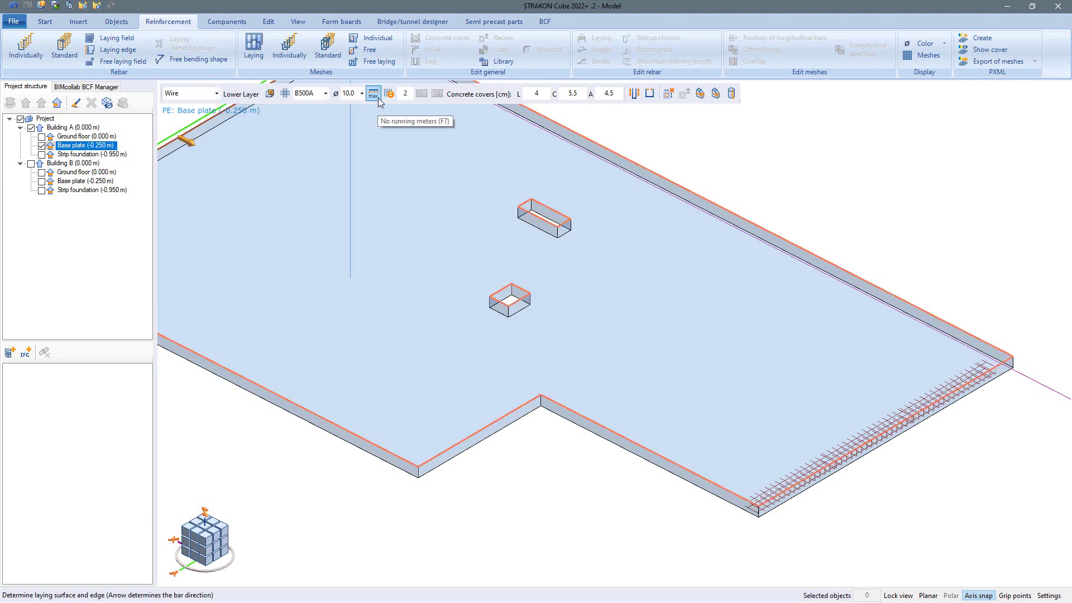
{"action": "left_click", "coordinate": [648, 98]}
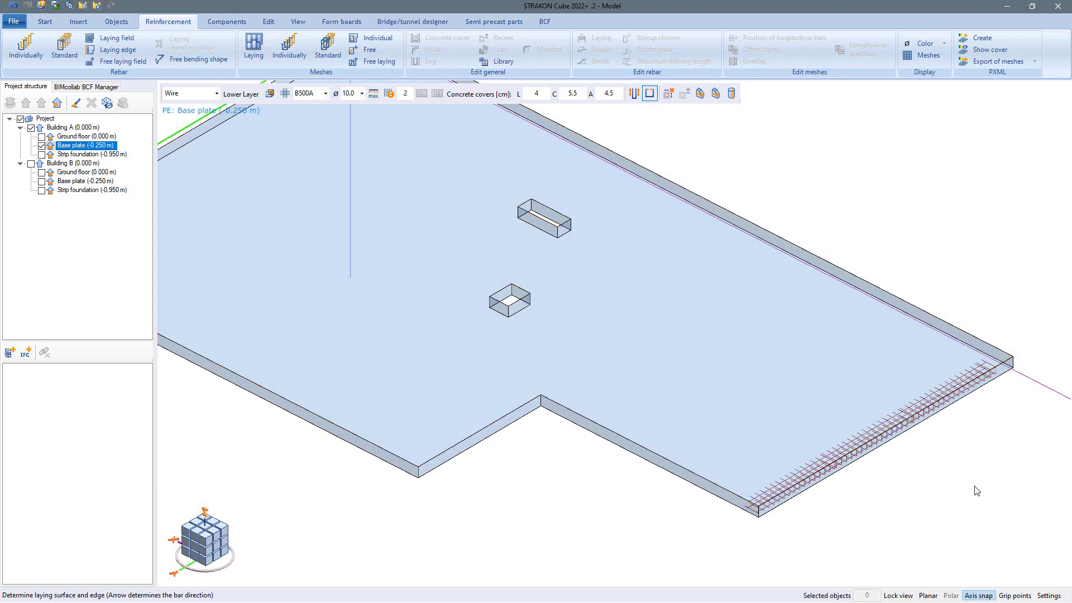
{"action": "scroll", "coordinate": [973, 487], "scroll_direction": "up", "scroll_amount": 3}
{"action": "middle_click_drag", "start_coordinate": [943, 472], "coordinate": [738, 425]}
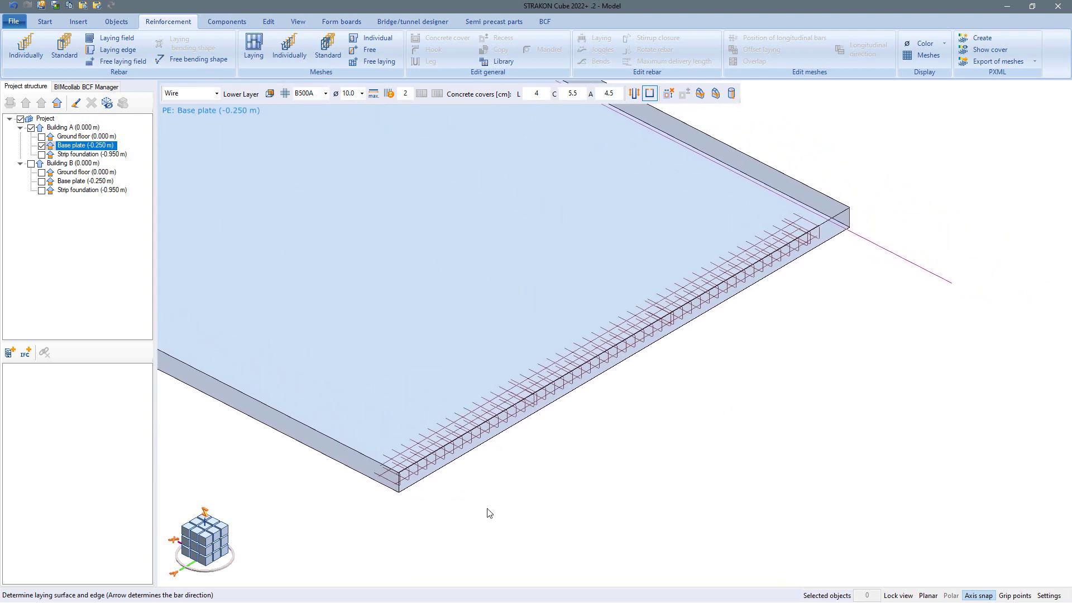
{"action": "left_click", "coordinate": [405, 483]}
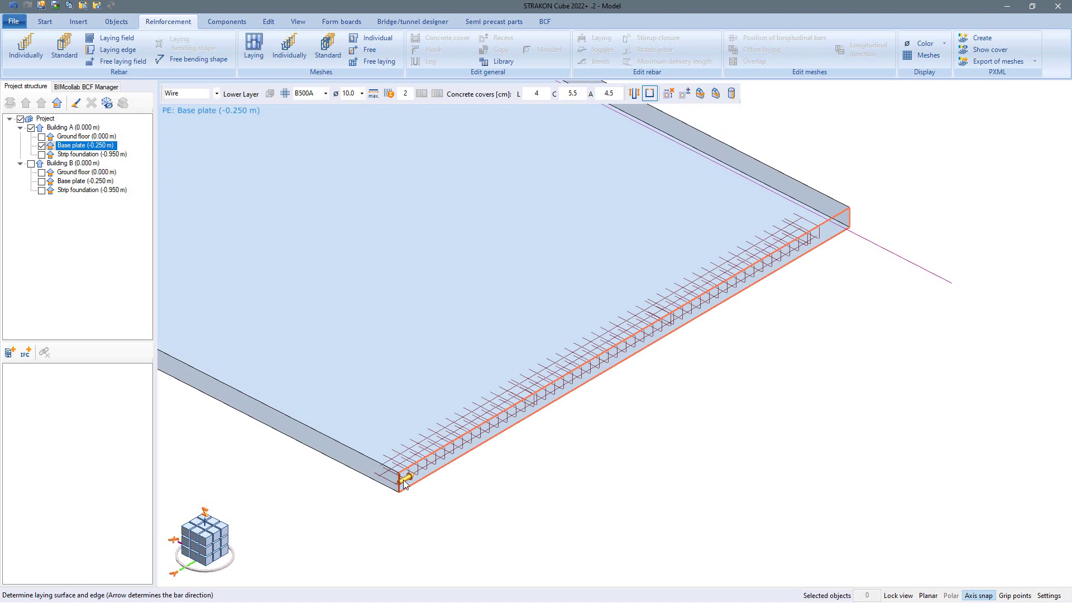
{"action": "right_click", "coordinate": [500, 495]}
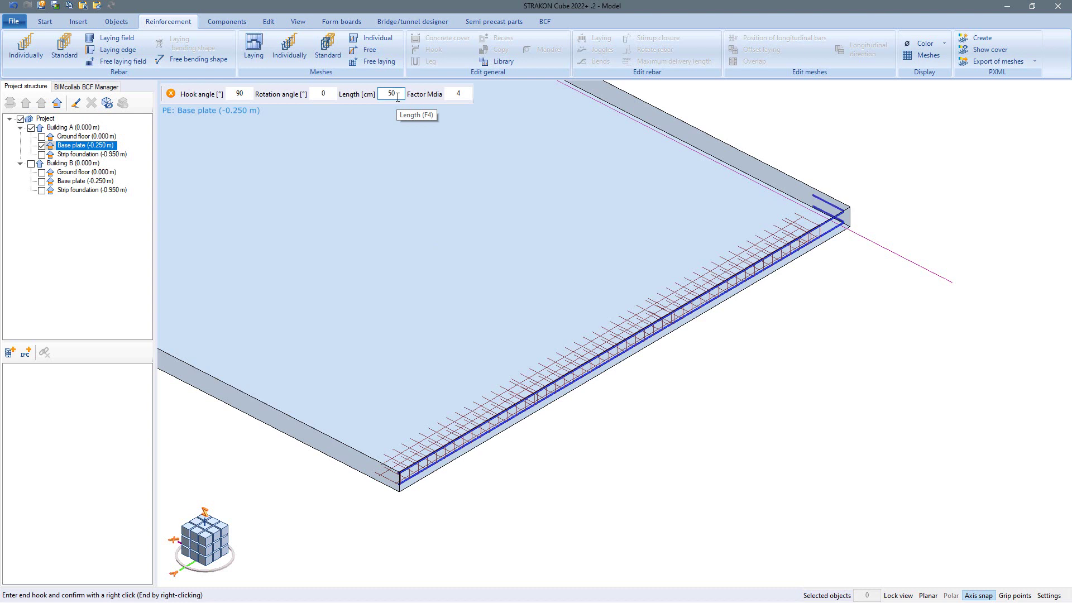
{"action": "right_click_drag", "start_coordinate": [793, 348], "coordinate": [795, 348]}
{"action": "right_click", "coordinate": [794, 347]}
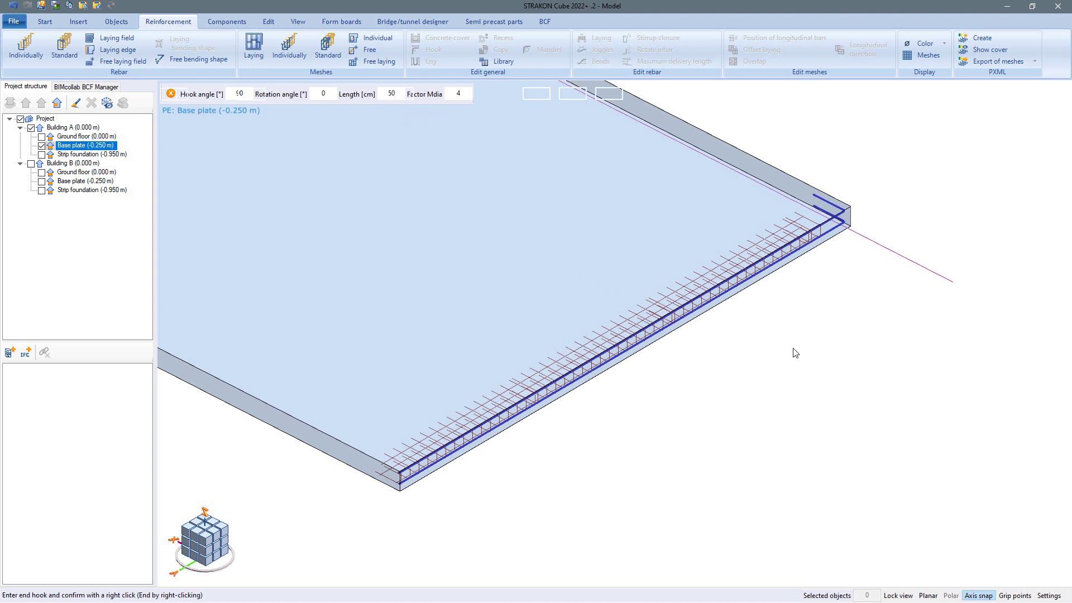
{"action": "right_click", "coordinate": [794, 348]}
{"action": "left_click_drag", "start_coordinate": [890, 186], "coordinate": [352, 506]}
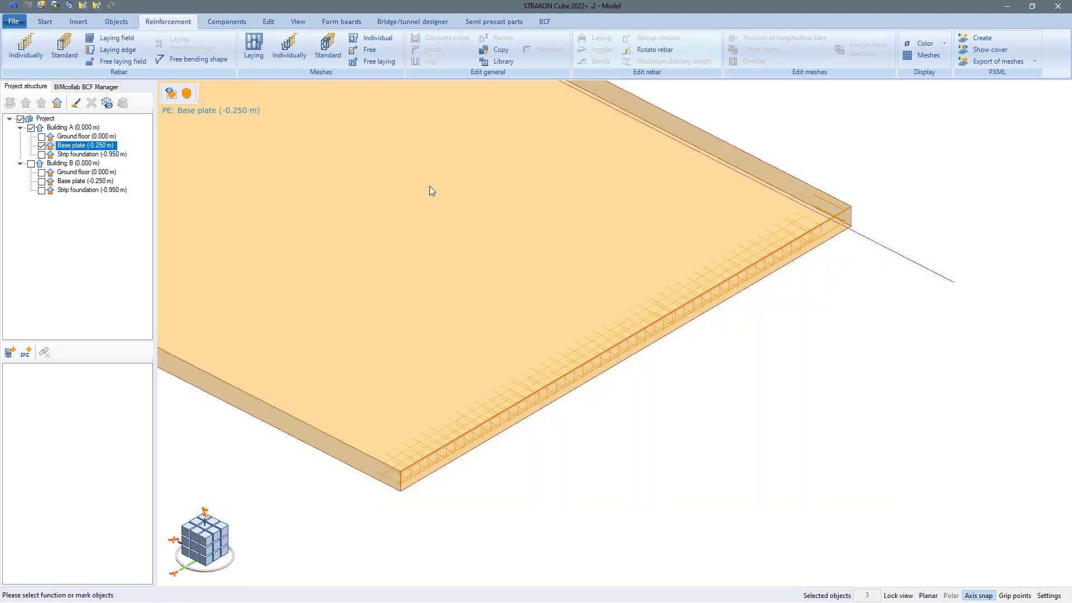
Copy the selected edge reinforcement around the rest of the base plate perimeter and openings
{"action": "left_click", "coordinate": [497, 49]}
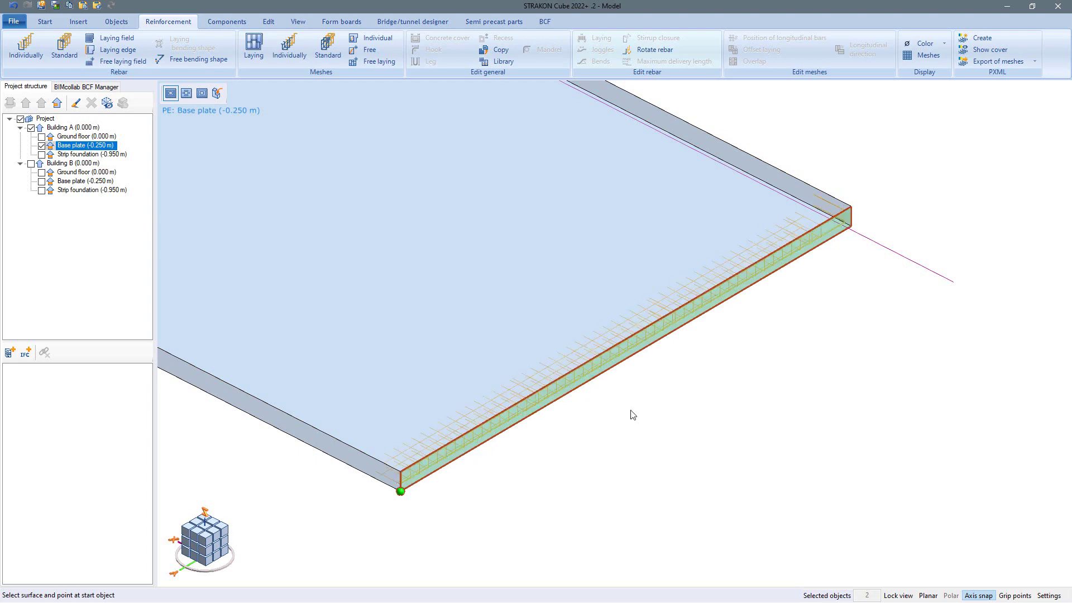
{"action": "middle_click_drag", "start_coordinate": [797, 251], "coordinate": [701, 263]}
{"action": "left_click", "coordinate": [748, 285]}
{"action": "scroll", "coordinate": [664, 354], "scroll_direction": "down", "scroll_amount": 4}
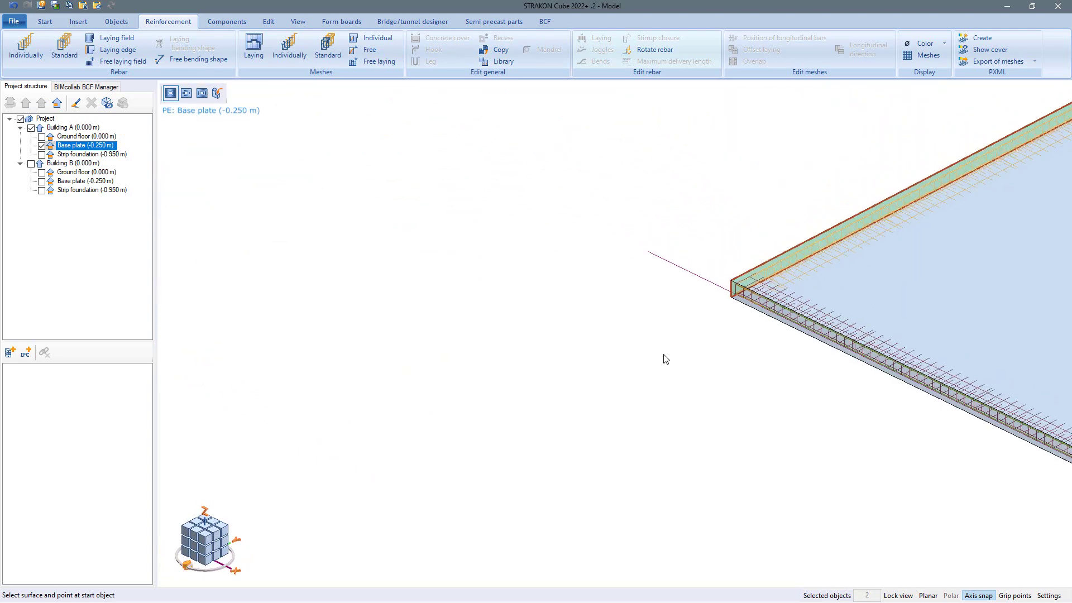
{"action": "middle_click_drag", "start_coordinate": [675, 366], "coordinate": [368, 186]}
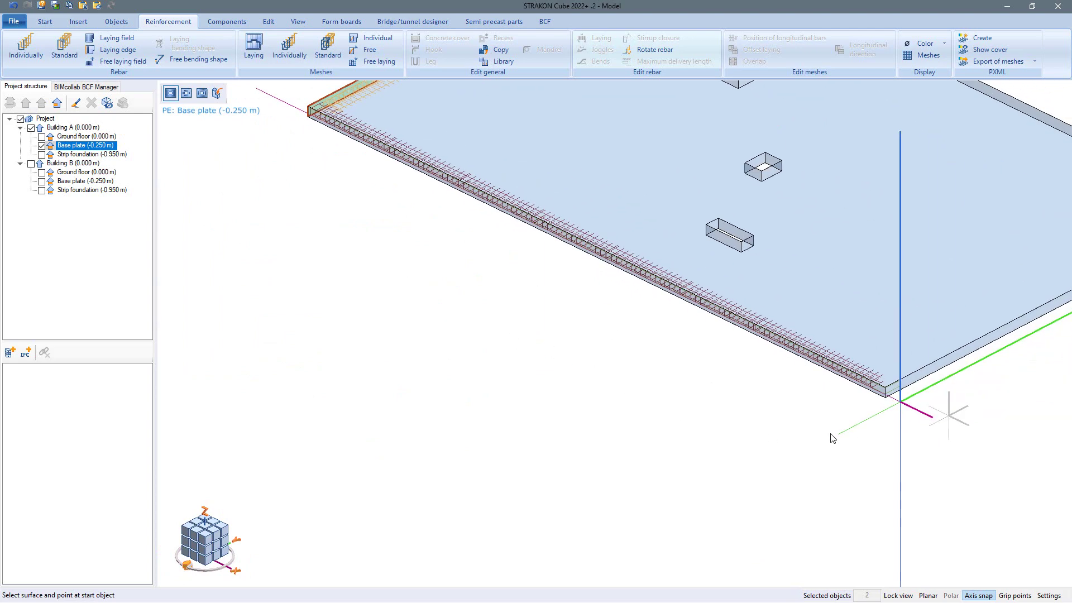
{"action": "middle_click_drag", "start_coordinate": [895, 320], "coordinate": [528, 210]}
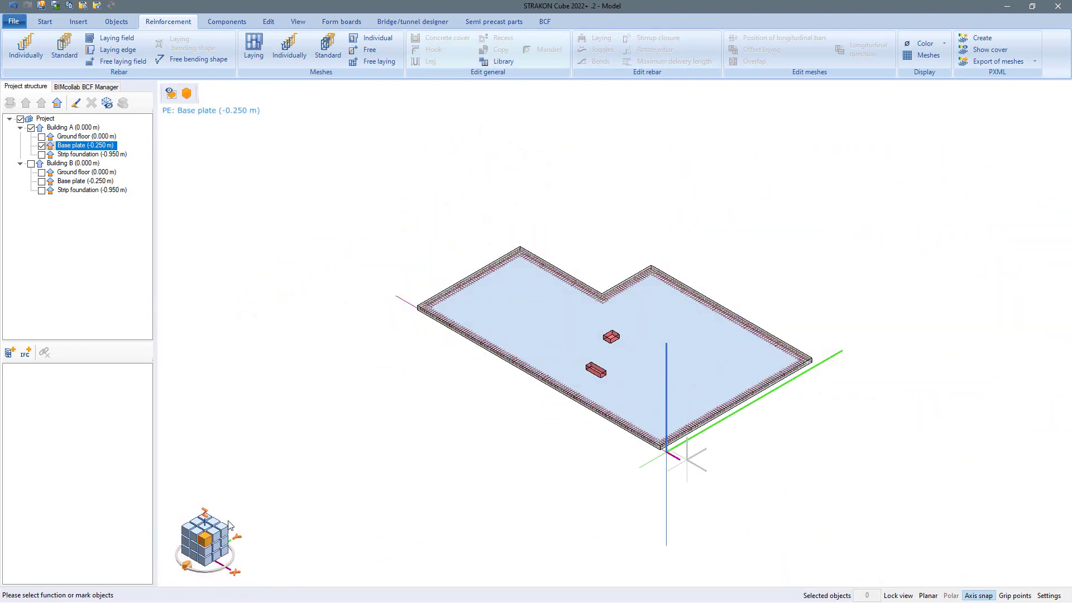
In plan view, lay five standard U-shaped bars with 4.5 cm cover along the first pit's top edge
{"action": "left_click", "coordinate": [207, 526]}
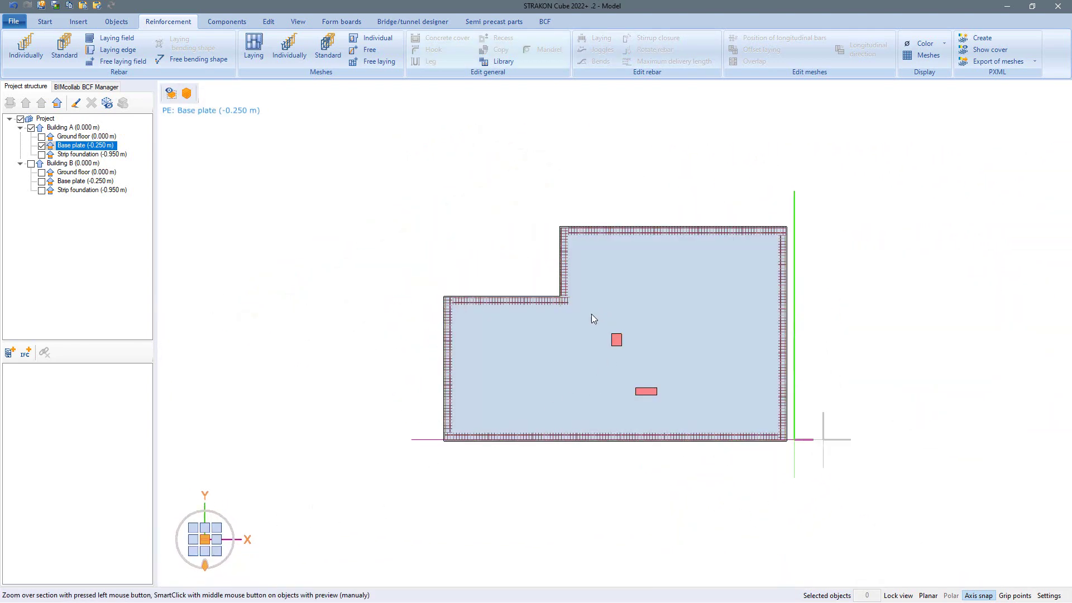
{"action": "left_click_drag", "start_coordinate": [593, 314], "coordinate": [656, 359]}
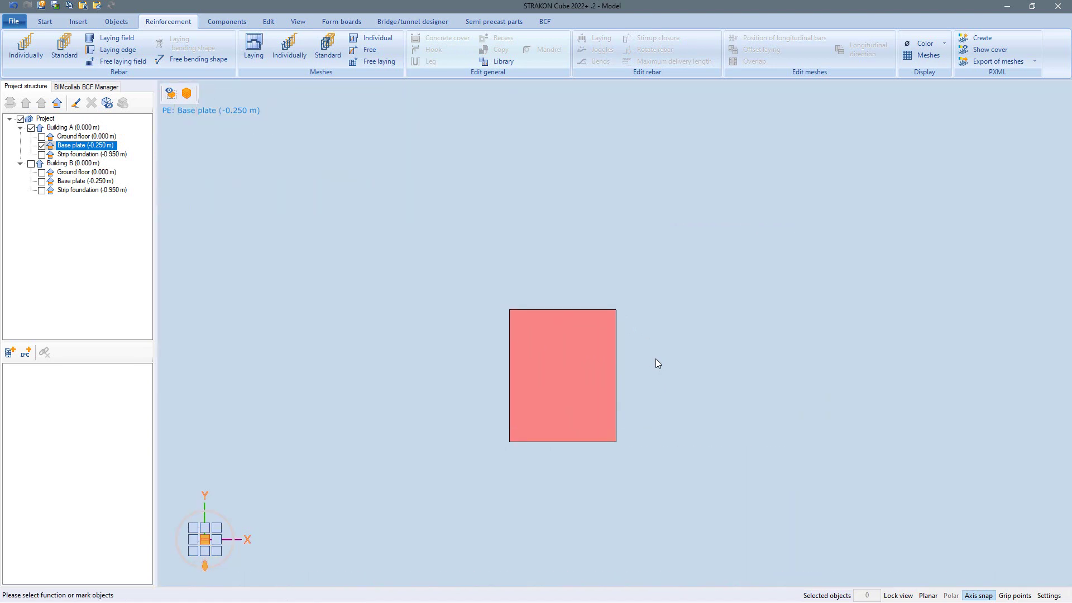
{"action": "left_click", "coordinate": [67, 54]}
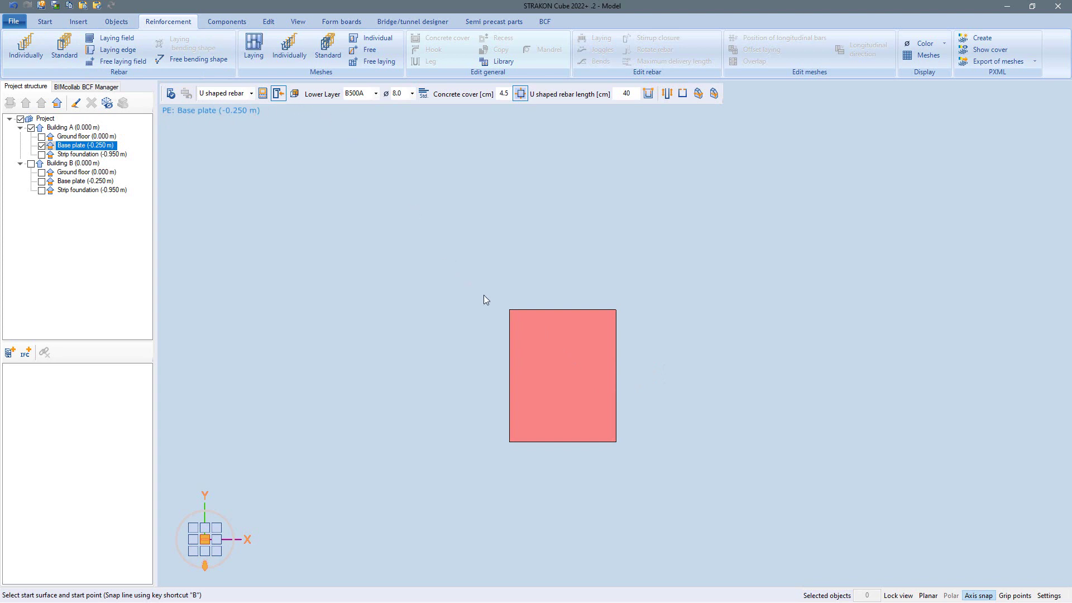
{"action": "left_click", "coordinate": [505, 296]}
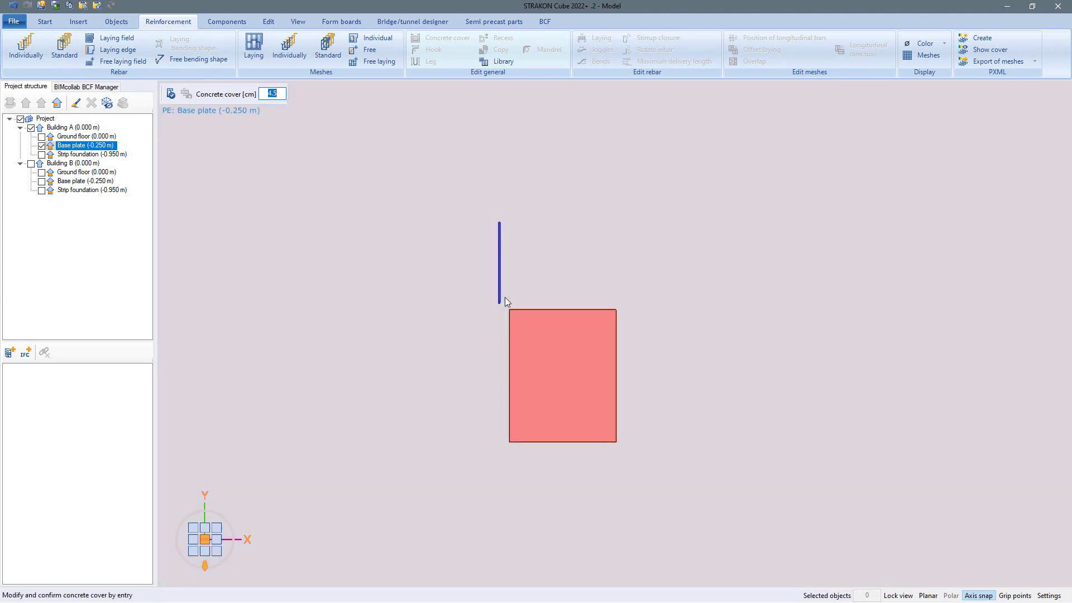
{"action": "key", "text": "Return"}
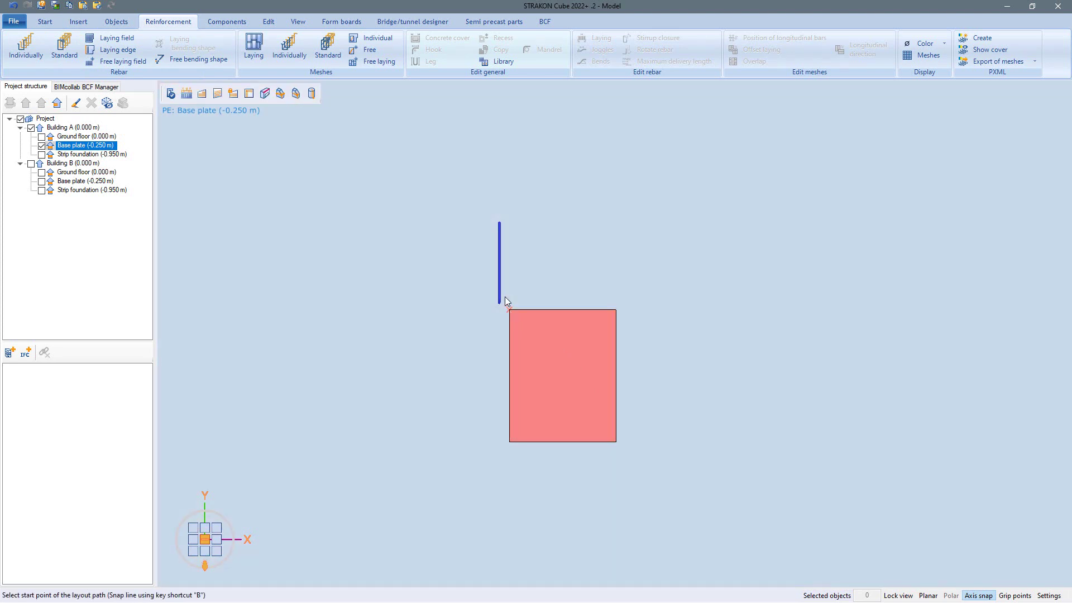
{"action": "left_click", "coordinate": [563, 309]}
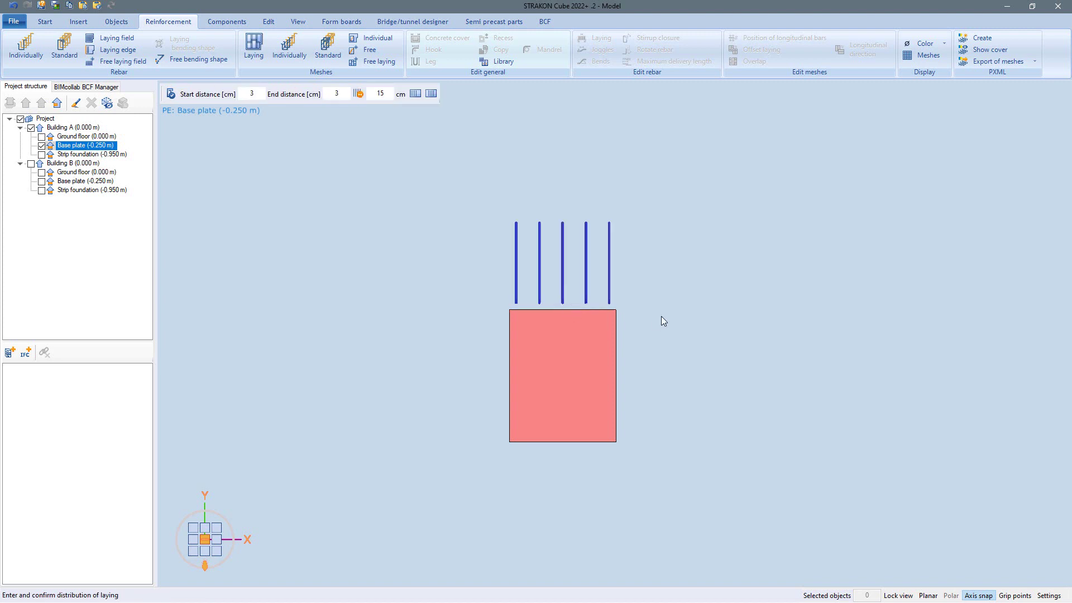
{"action": "key", "text": "Return"}
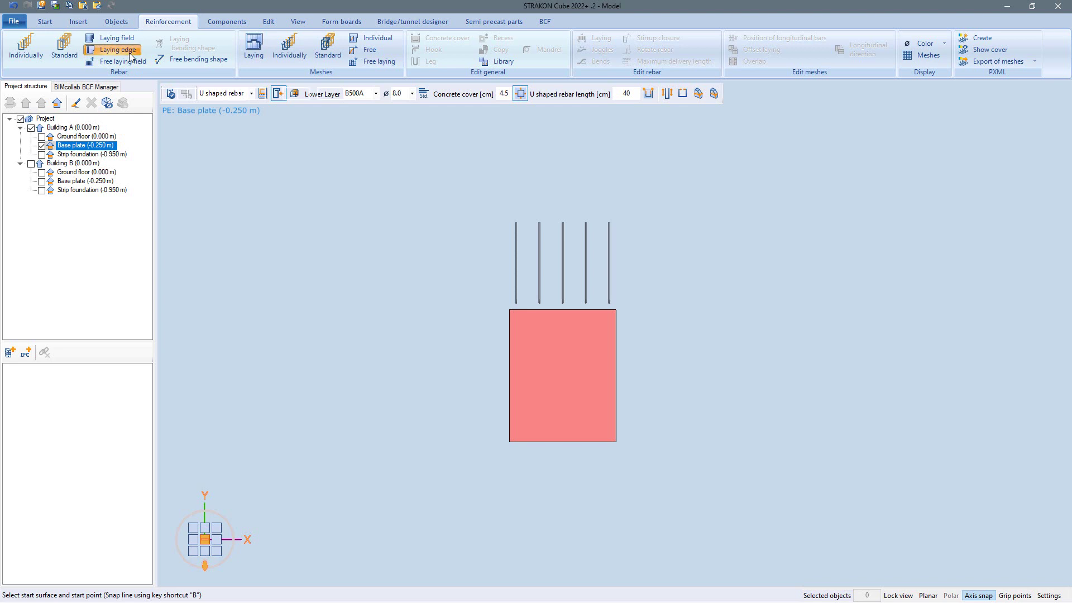
Add two Ø10 B500A straight longitudinal bars across the U-bars using a free laying field
{"action": "left_click", "coordinate": [143, 64]}
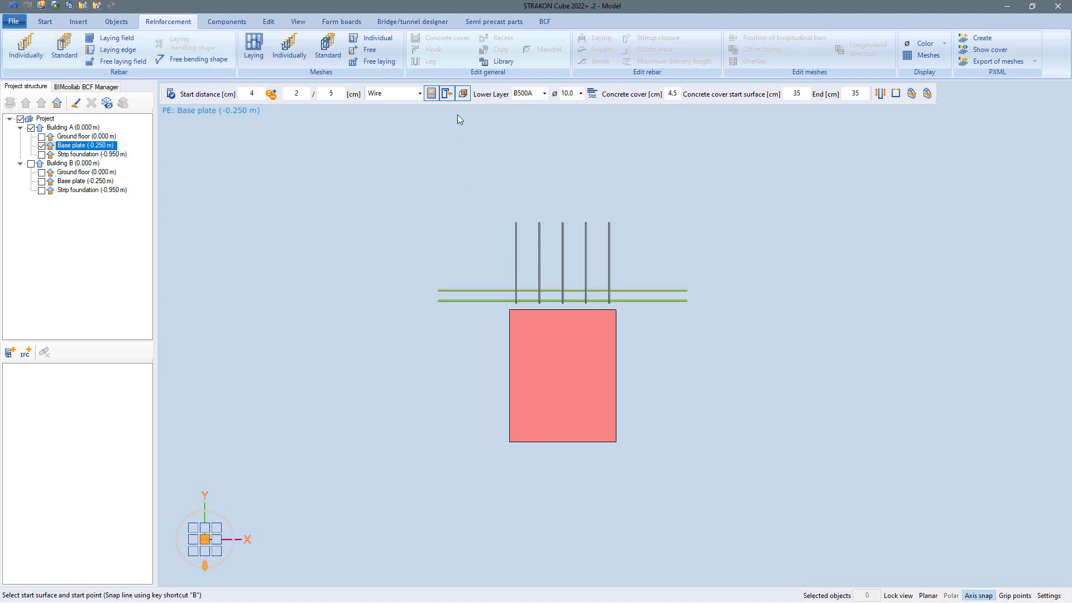
{"action": "left_click", "coordinate": [461, 94]}
{"action": "left_click", "coordinate": [522, 306]}
{"action": "key", "text": "Escape"}
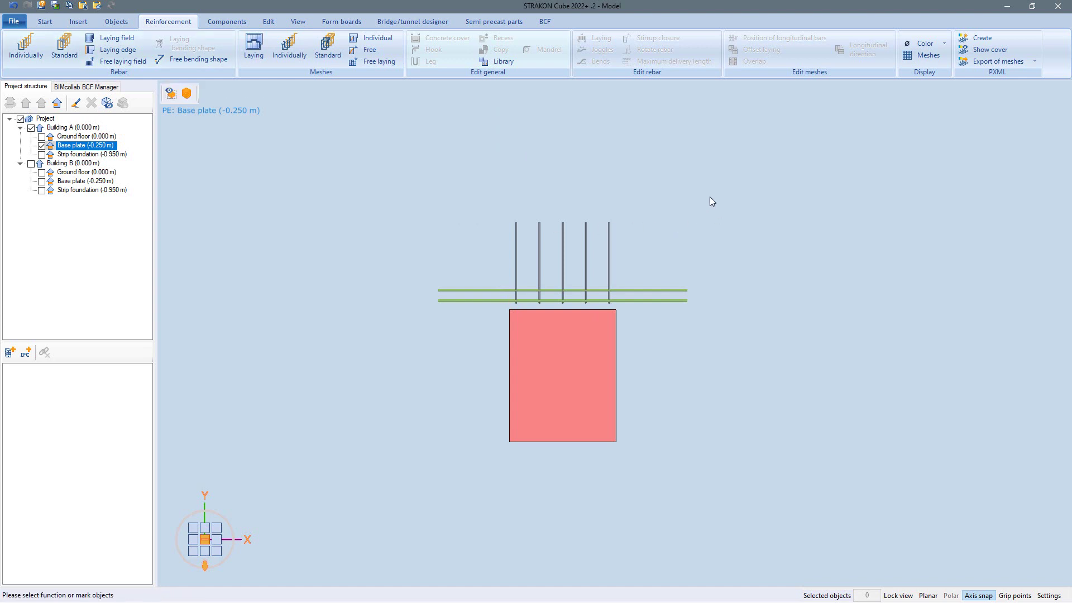
Copy the top-edge bars onto the first pit's remaining sides
{"action": "left_click_drag", "start_coordinate": [712, 201], "coordinate": [406, 337]}
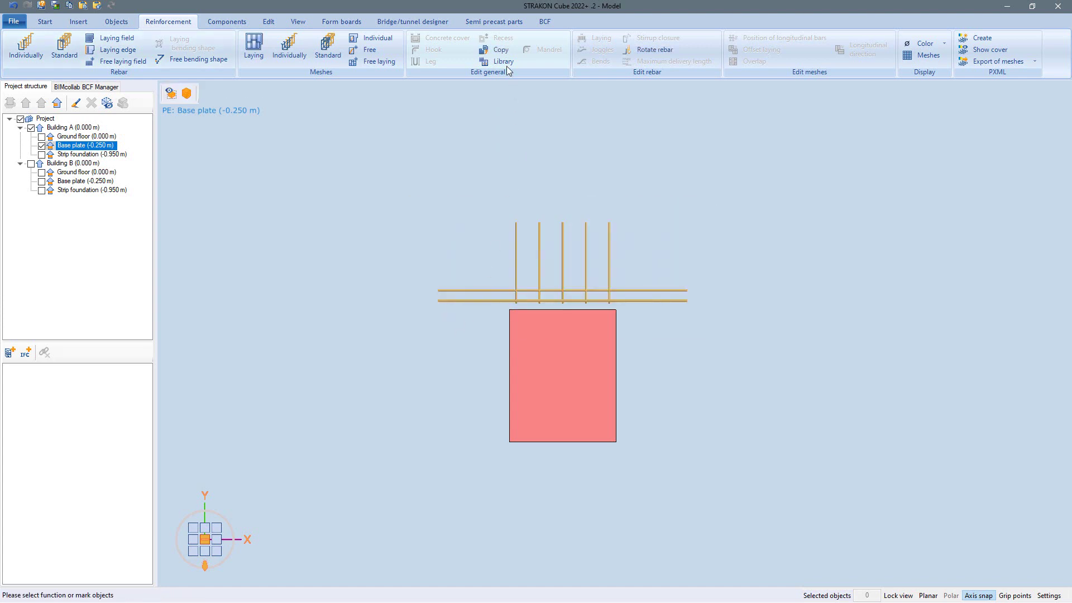
{"action": "left_click", "coordinate": [497, 49]}
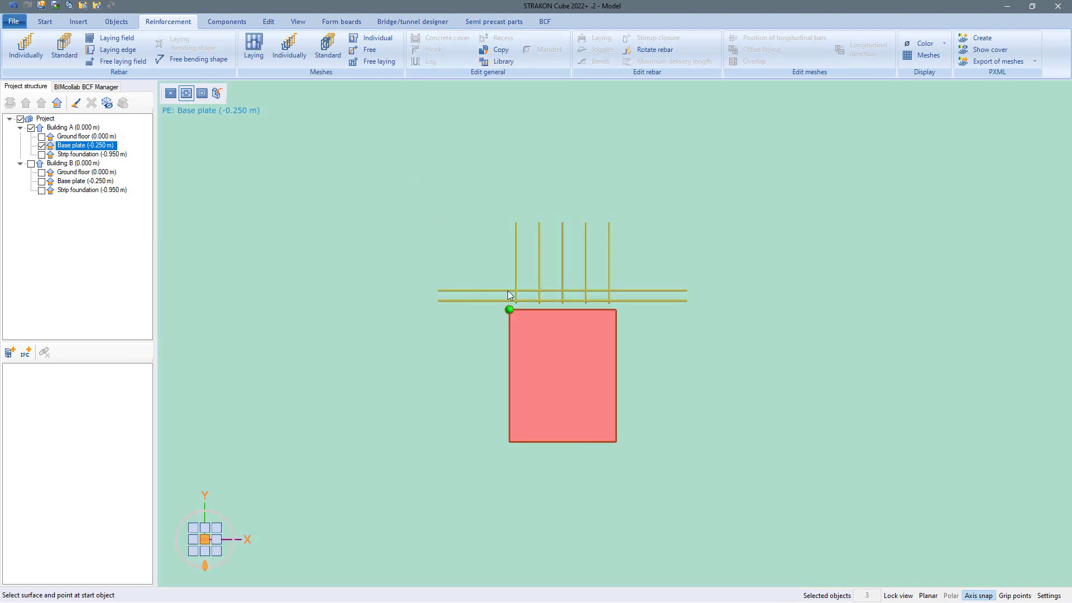
{"action": "left_click", "coordinate": [508, 290]}
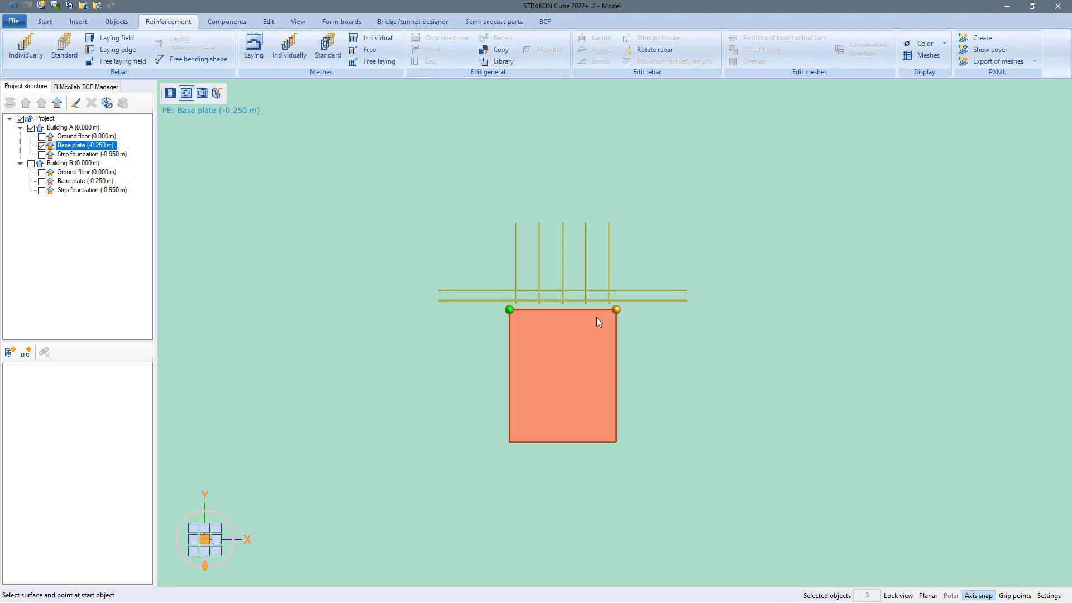
{"action": "left_click", "coordinate": [627, 320]}
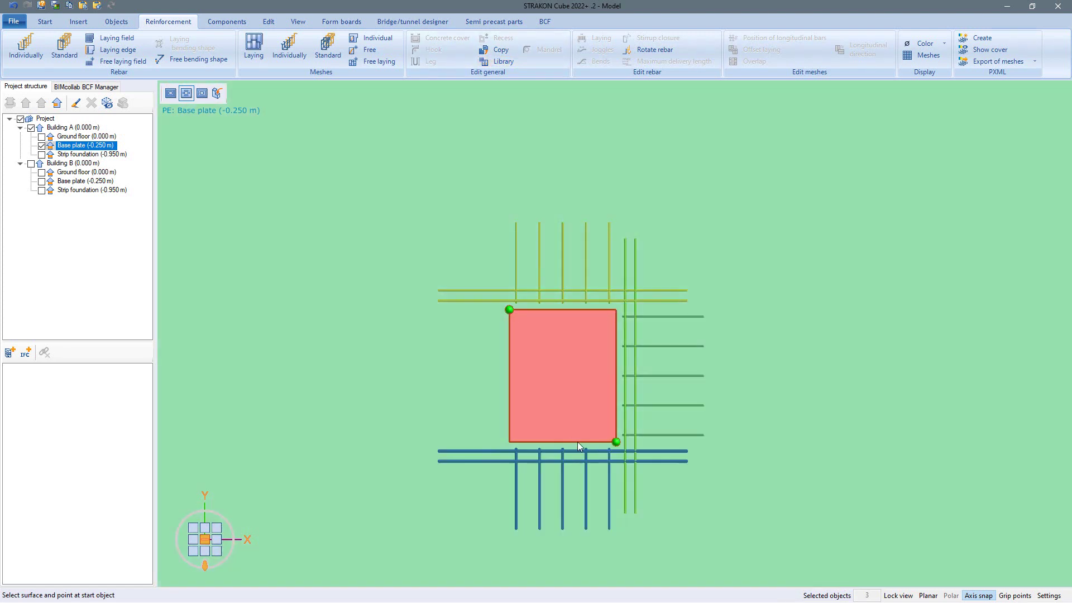
{"action": "left_click", "coordinate": [505, 433]}
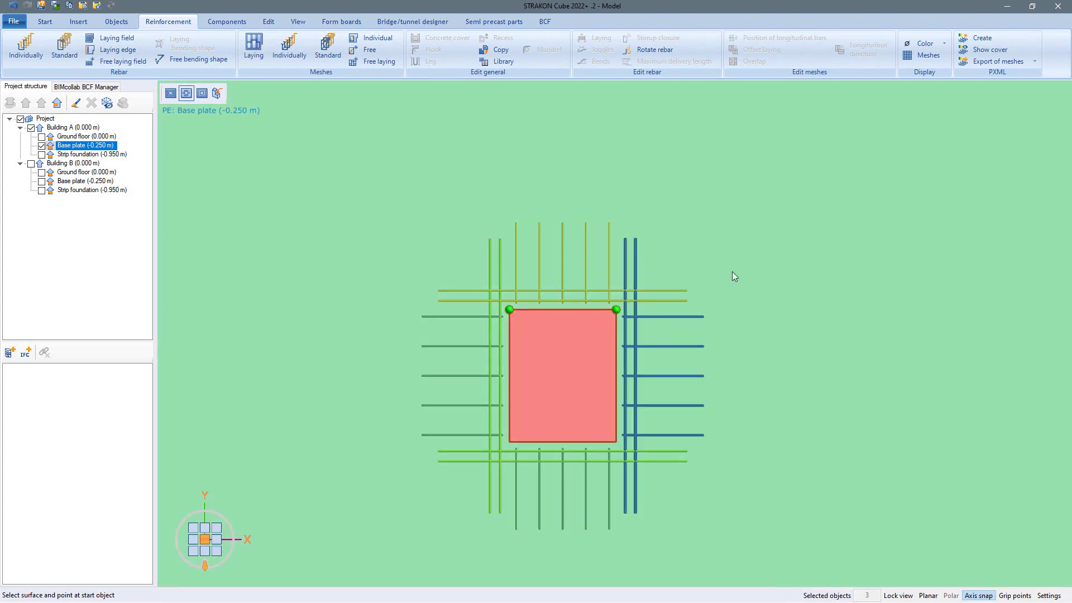
{"action": "right_click", "coordinate": [745, 264]}
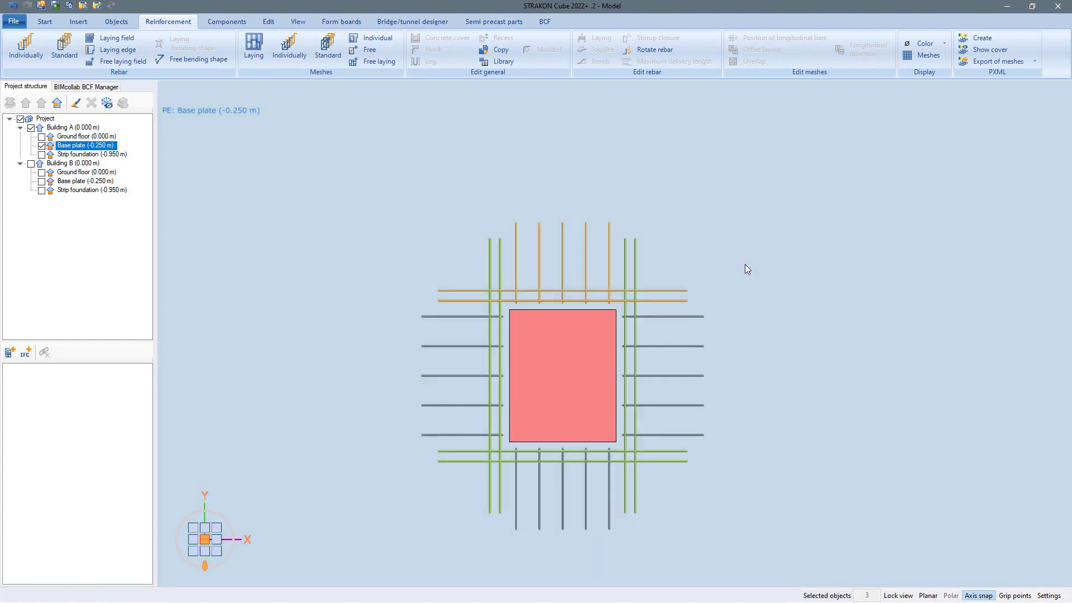
Copy all of the first pit's reinforcement onto the second pit
{"action": "scroll", "coordinate": [745, 263], "scroll_direction": "down", "scroll_amount": 5}
{"action": "middle_click_drag", "start_coordinate": [747, 282], "coordinate": [620, 232]}
{"action": "left_click_drag", "start_coordinate": [643, 175], "coordinate": [461, 343]}
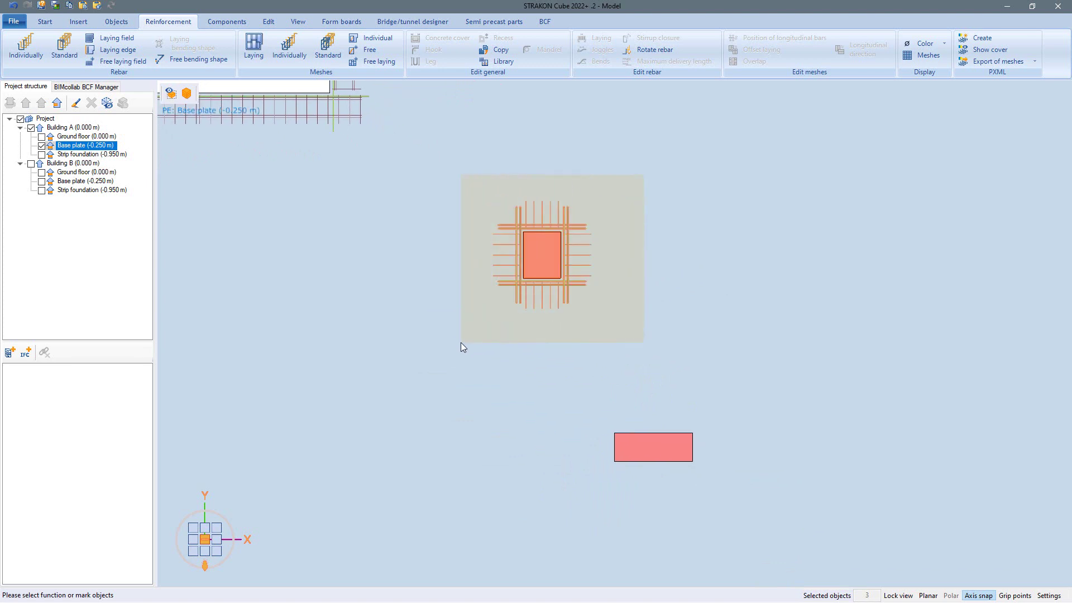
{"action": "left_click", "coordinate": [499, 51]}
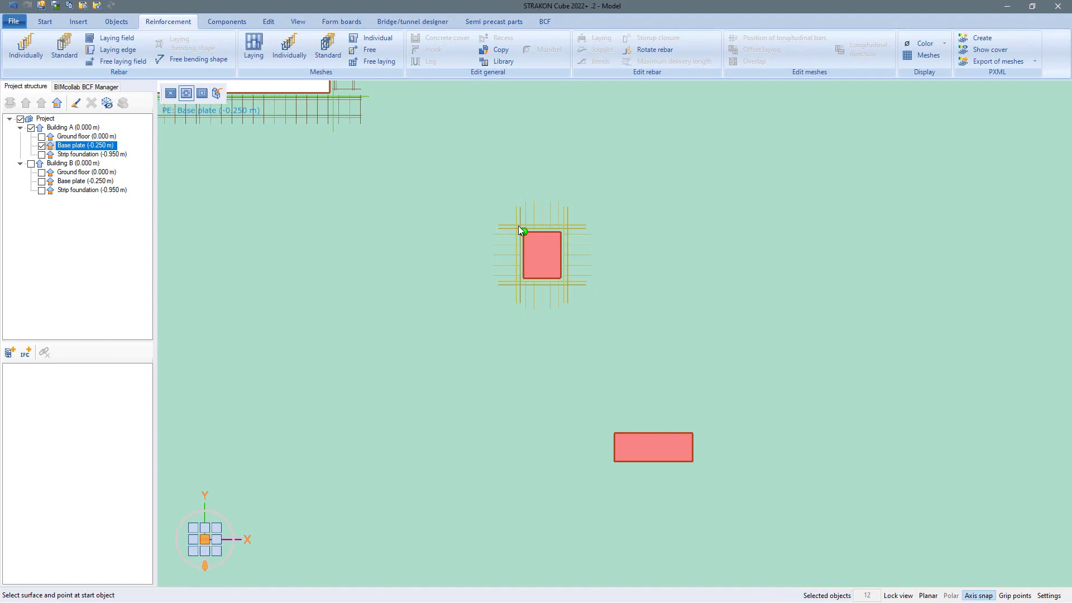
{"action": "left_click", "coordinate": [520, 228]}
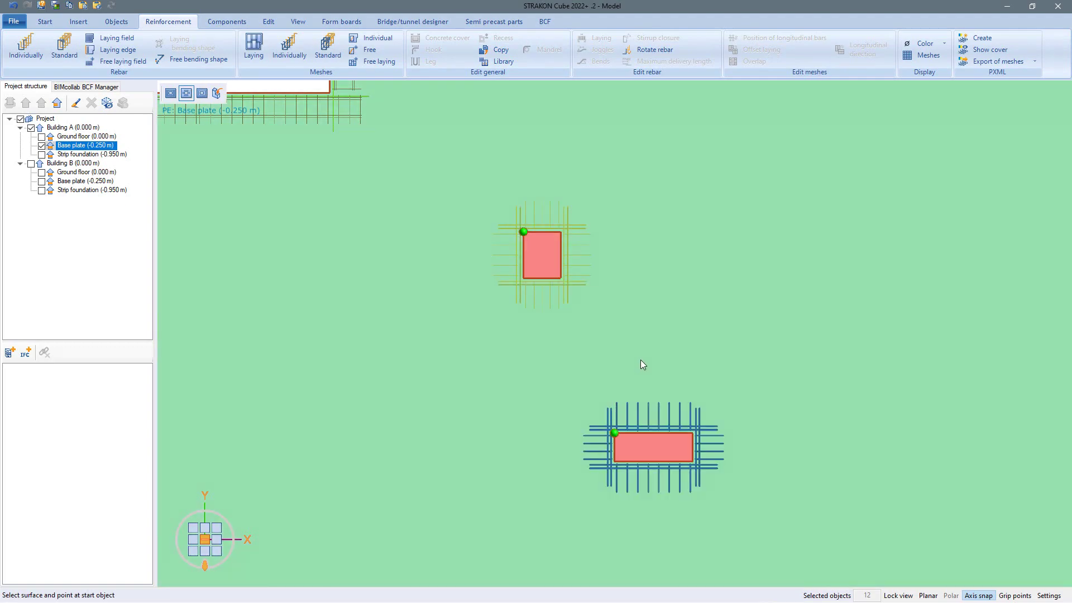
{"action": "middle_click_drag", "start_coordinate": [641, 359], "coordinate": [665, 341]}
{"action": "scroll", "coordinate": [638, 349], "scroll_direction": "up", "scroll_amount": 1}
{"action": "key", "text": "Escape"}
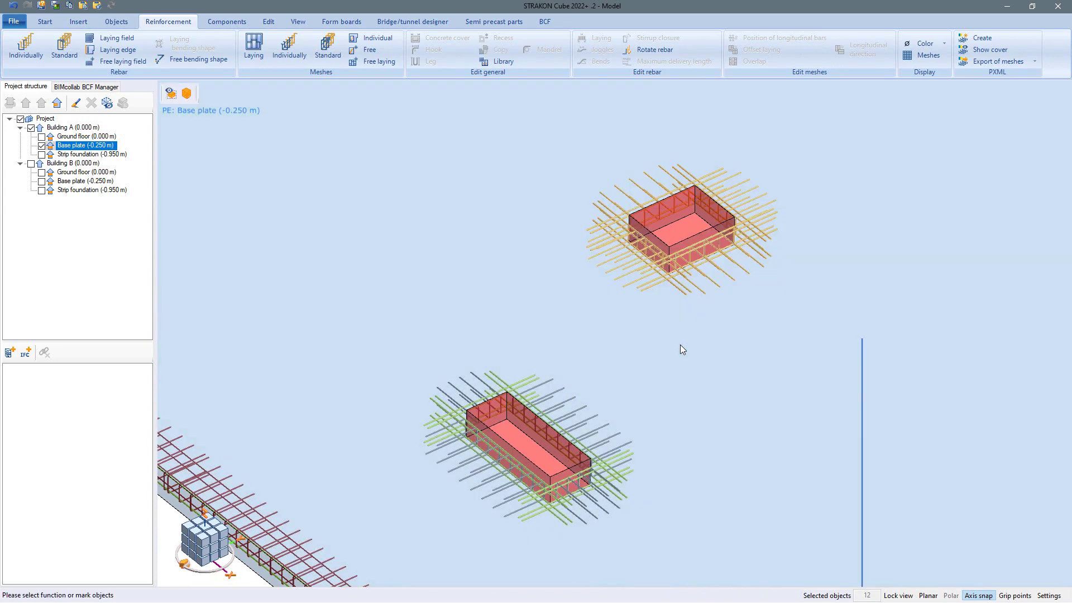
{"action": "key", "text": "Escape"}
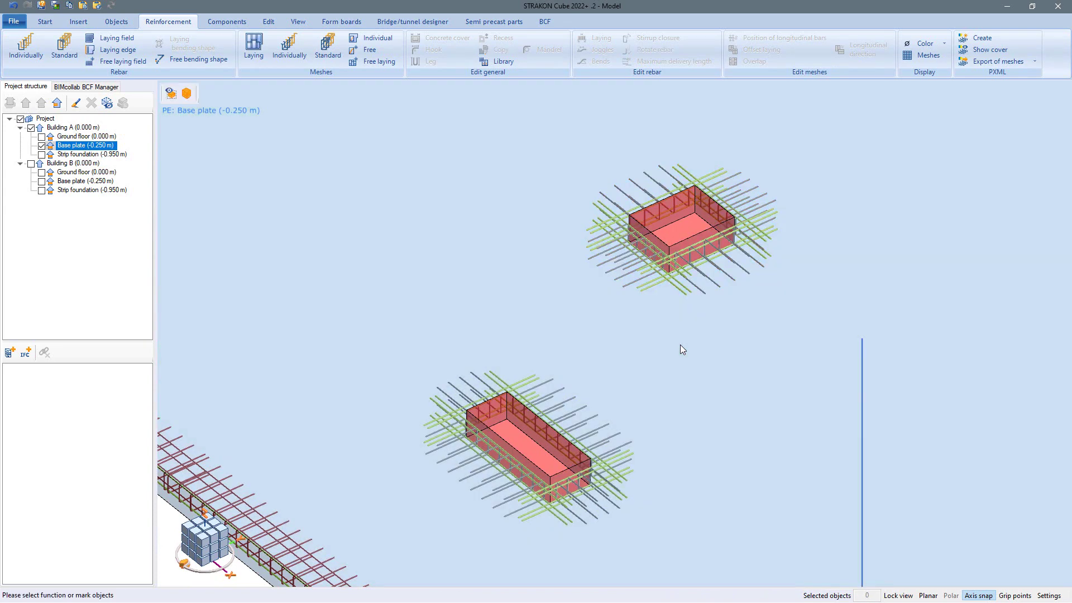
{"action": "scroll", "coordinate": [680, 344], "scroll_direction": "down", "scroll_amount": 5}
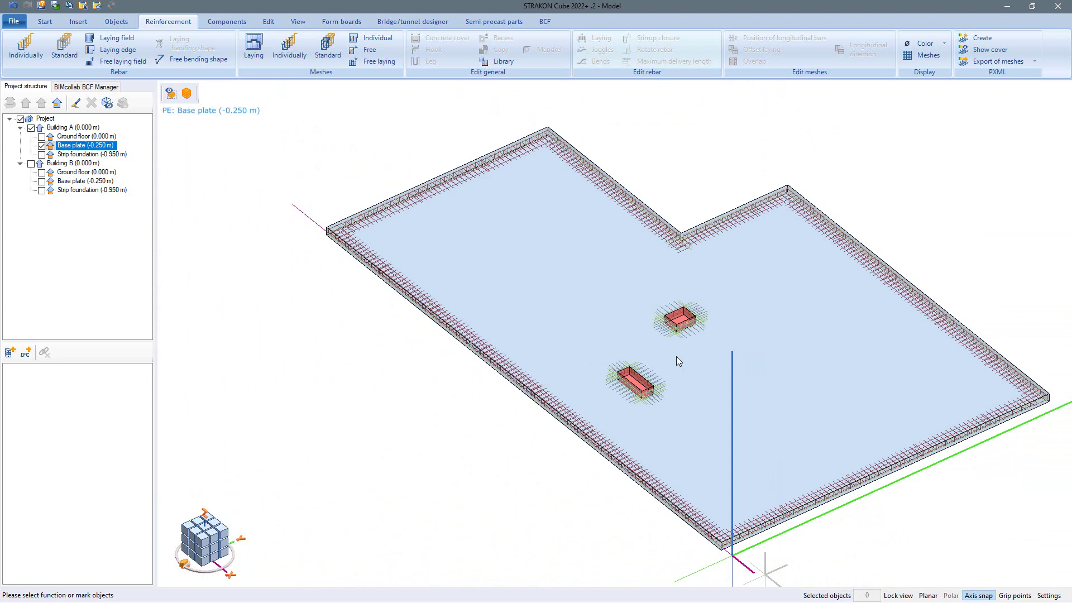
Lay Q335A meshes in the lower layer across the base plate
{"action": "middle_click_drag", "start_coordinate": [609, 341], "coordinate": [596, 347]}
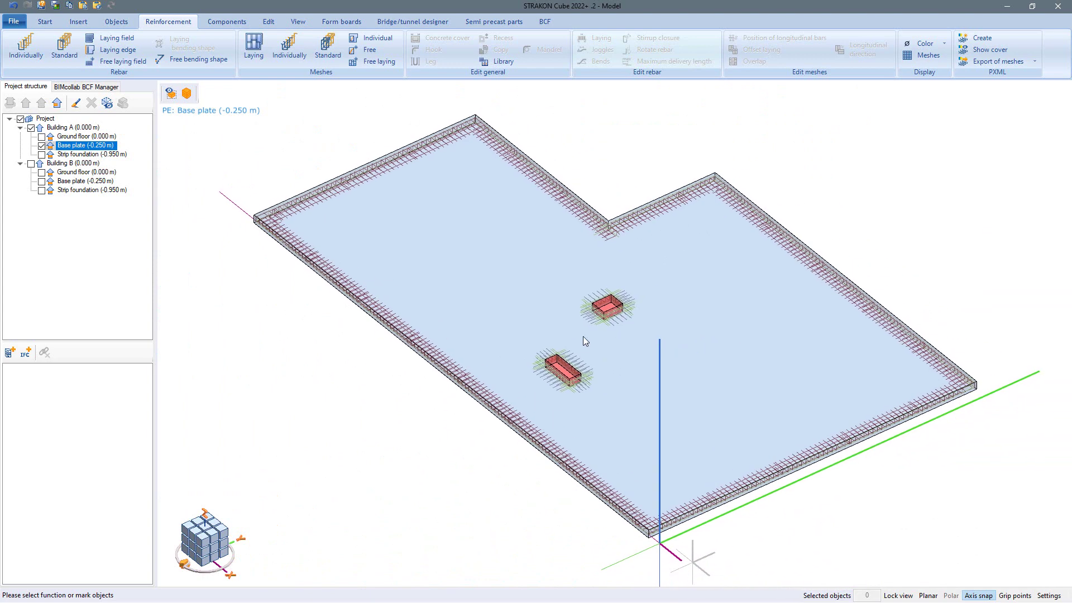
{"action": "left_click", "coordinate": [253, 47]}
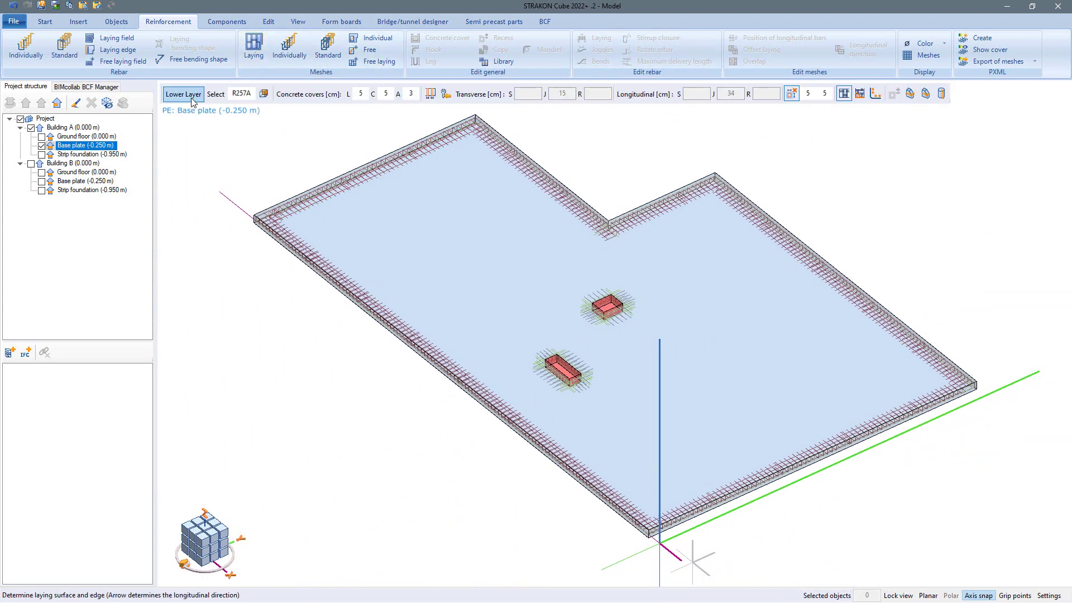
{"action": "left_click", "coordinate": [215, 95]}
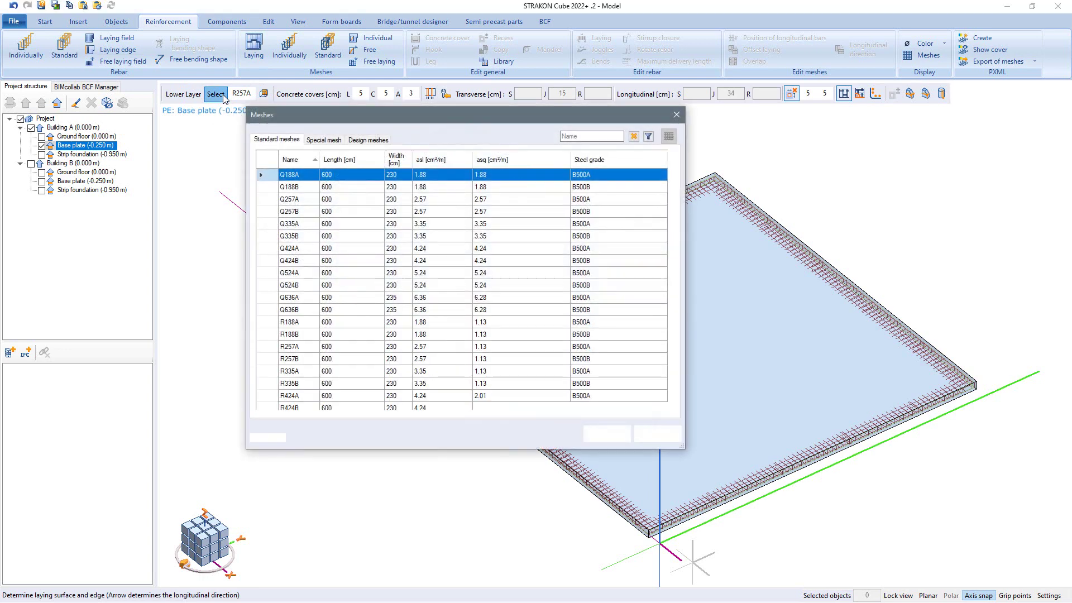
{"action": "double_click", "coordinate": [264, 224]}
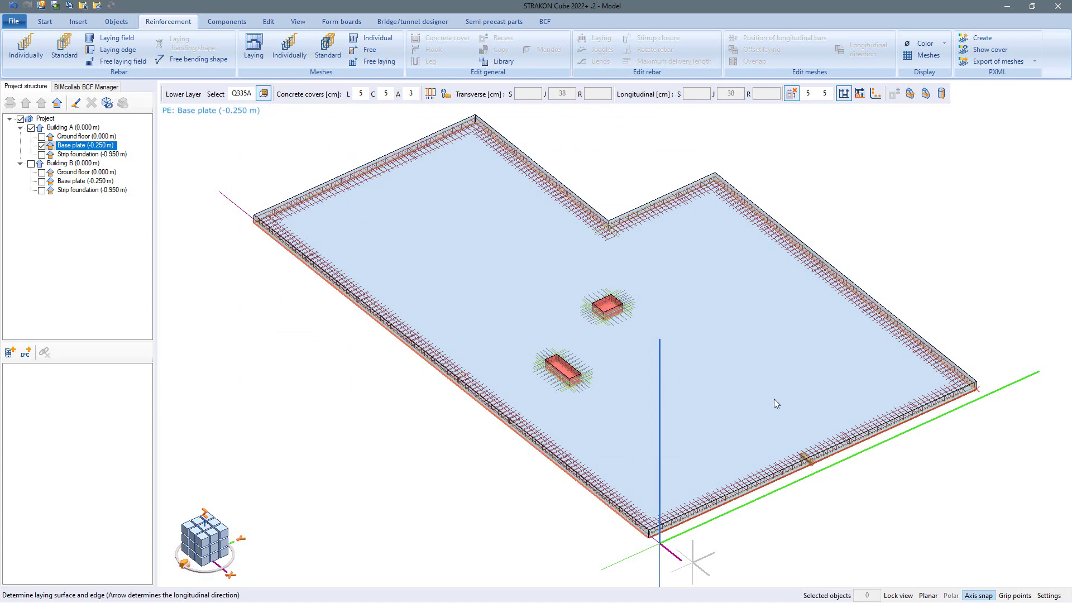
{"action": "left_click", "coordinate": [879, 408]}
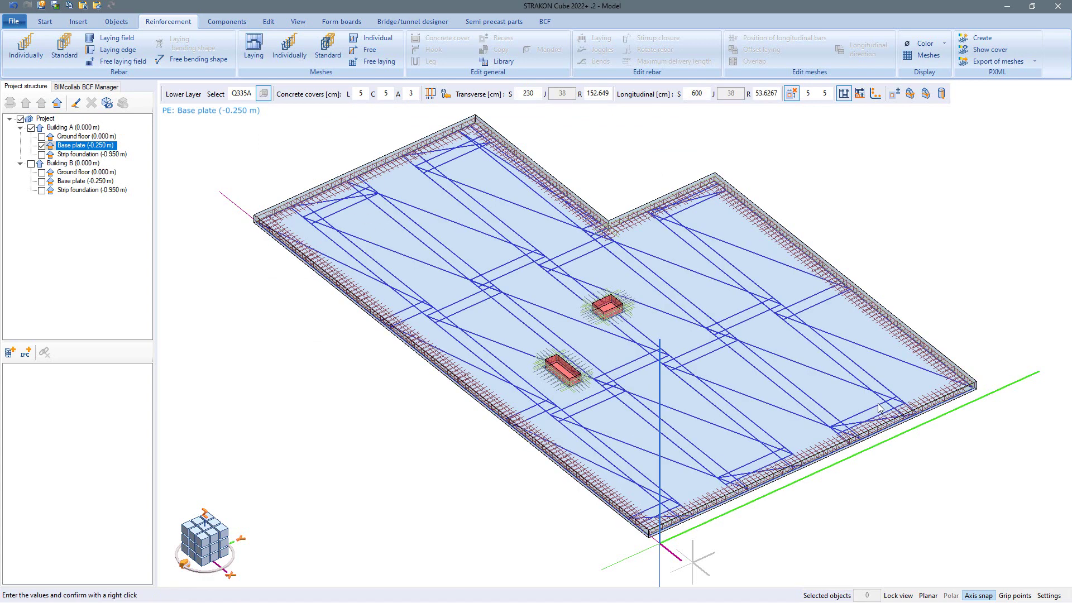
{"action": "right_click", "coordinate": [879, 408]}
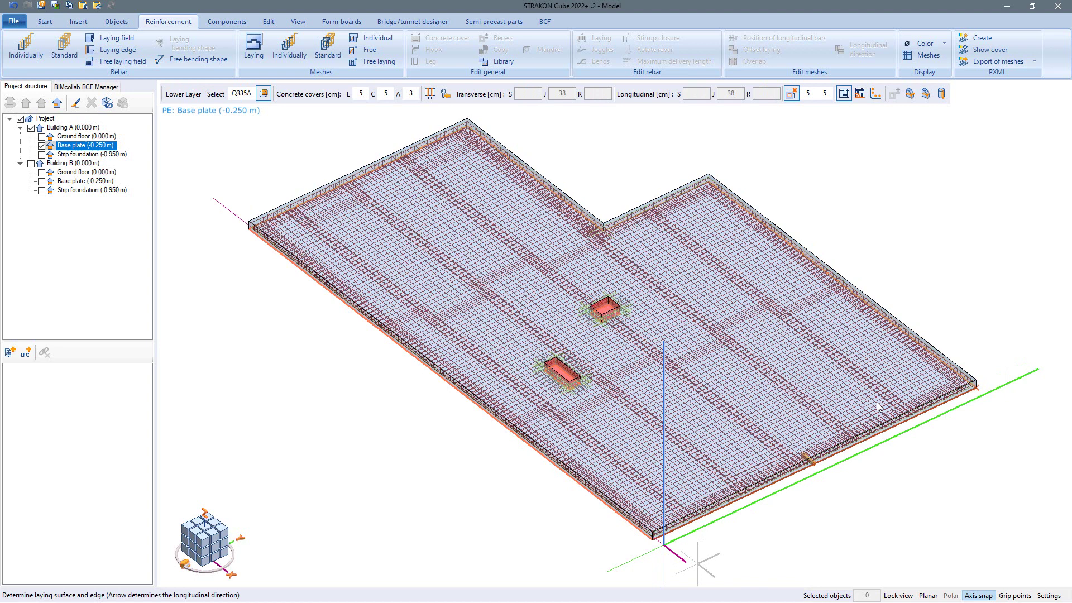
Lay Q335A meshes in the upper layer with a 450 cm longitudinal value
{"action": "left_click", "coordinate": [187, 99]}
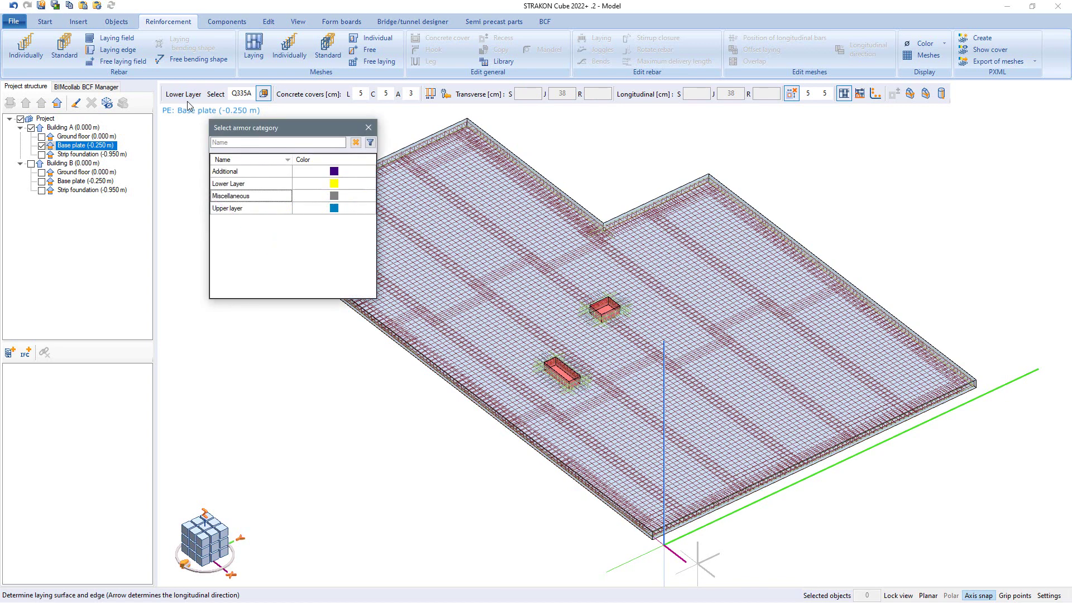
{"action": "left_click", "coordinate": [243, 209]}
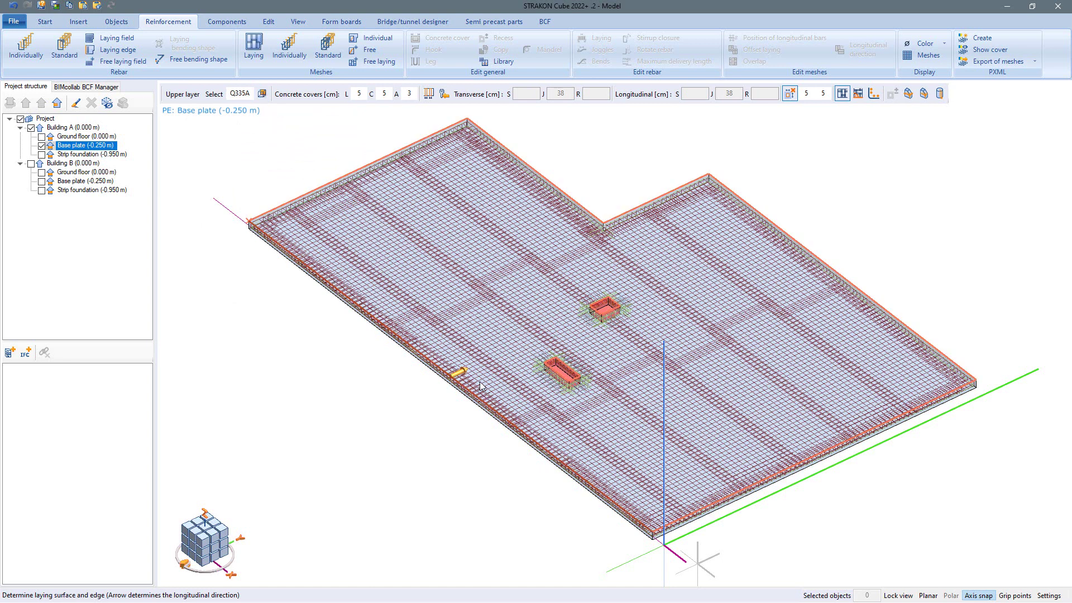
{"action": "left_click", "coordinate": [668, 492]}
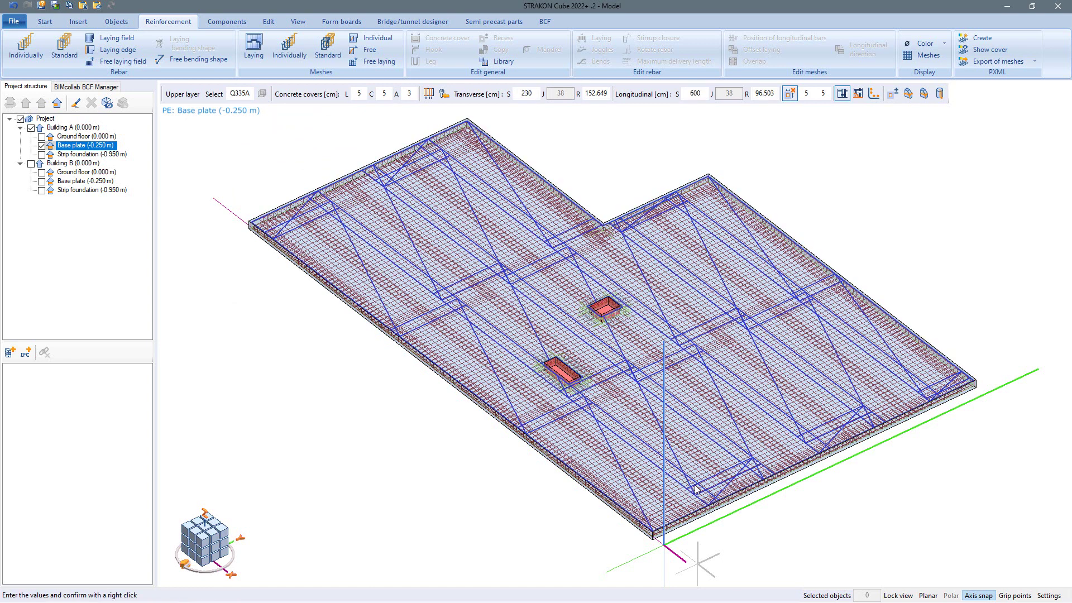
{"action": "double_click", "coordinate": [695, 94]}
{"action": "type", "text": "45"}
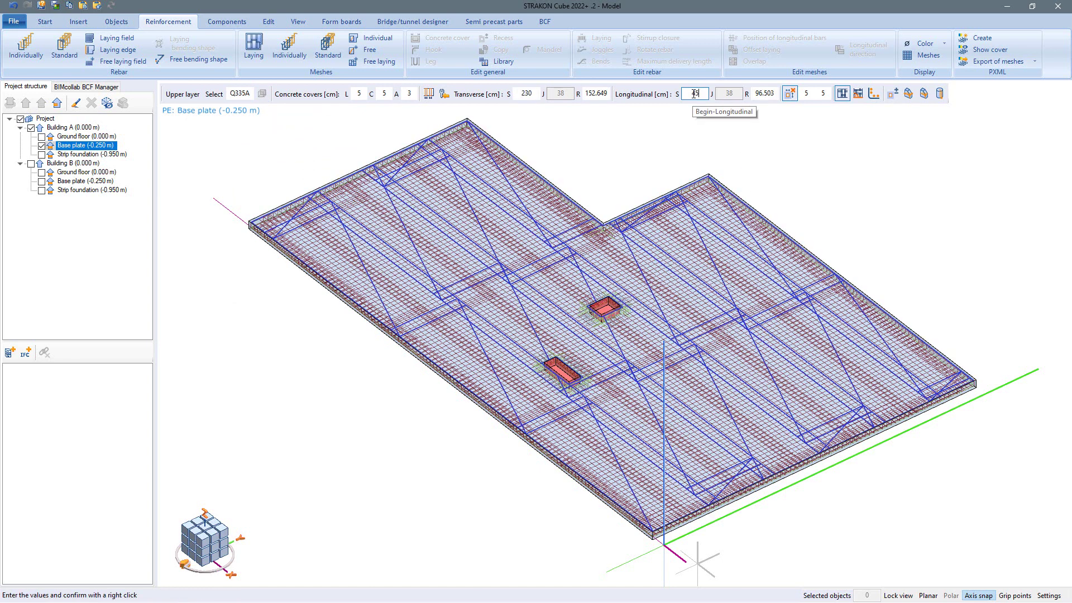
{"action": "type", "text": "0"}
{"action": "key", "text": "Return"}
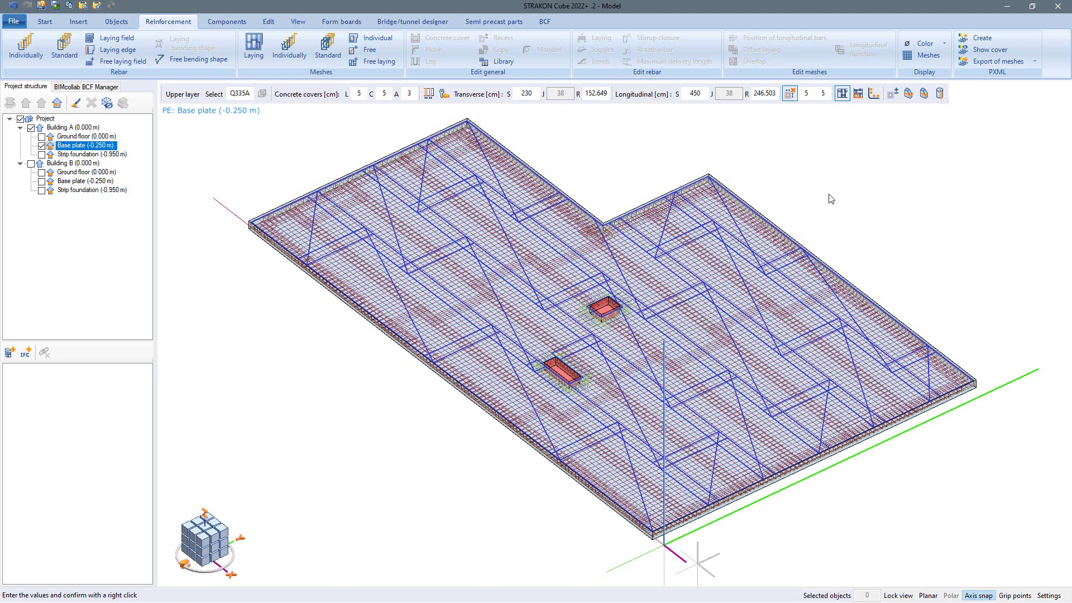
{"action": "right_click", "coordinate": [830, 199]}
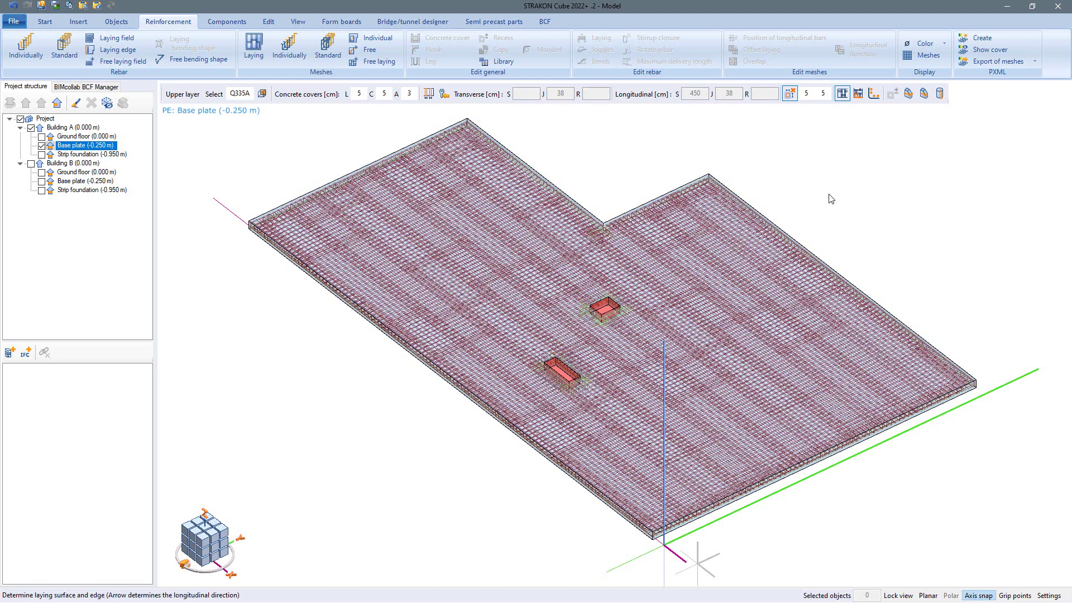
End mesh laying, show meshes as simplified outlines and colour rebar by category
{"action": "right_click", "coordinate": [830, 199]}
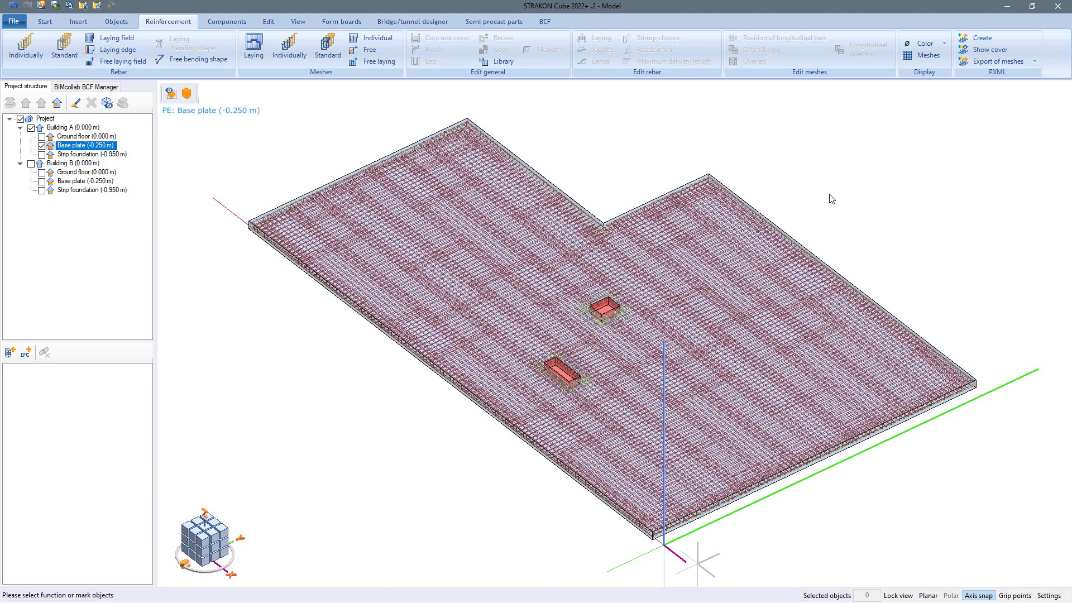
{"action": "left_click", "coordinate": [921, 57]}
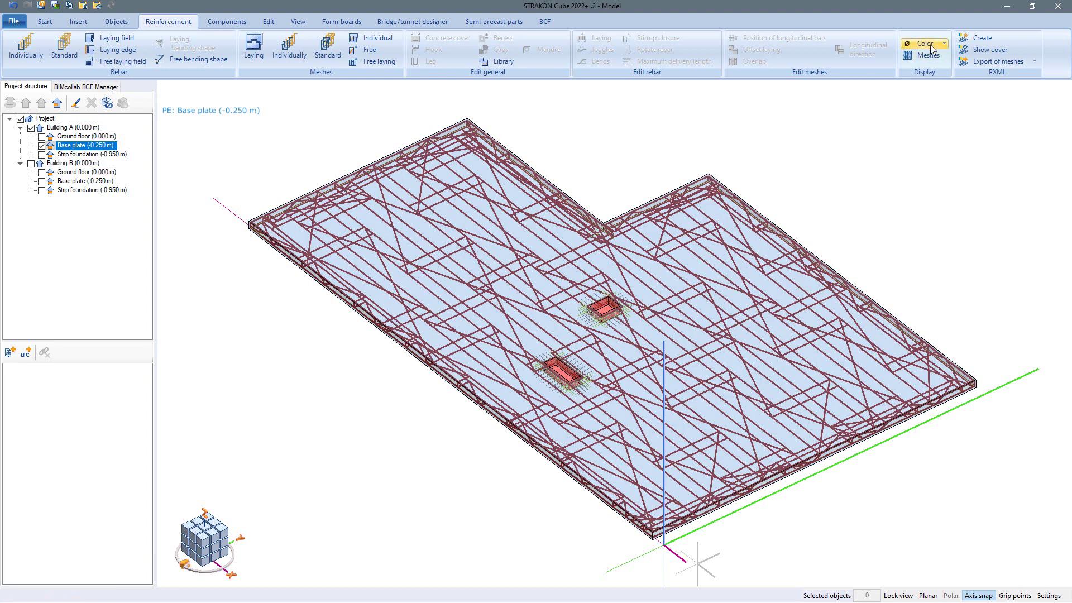
{"action": "left_click", "coordinate": [931, 48]}
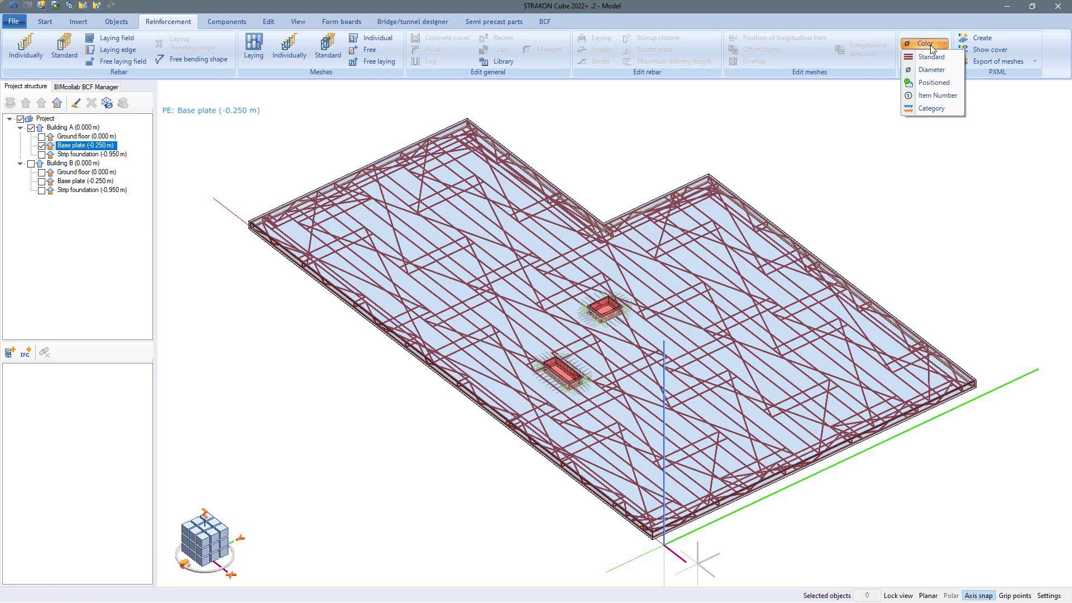
{"action": "left_click", "coordinate": [931, 108]}
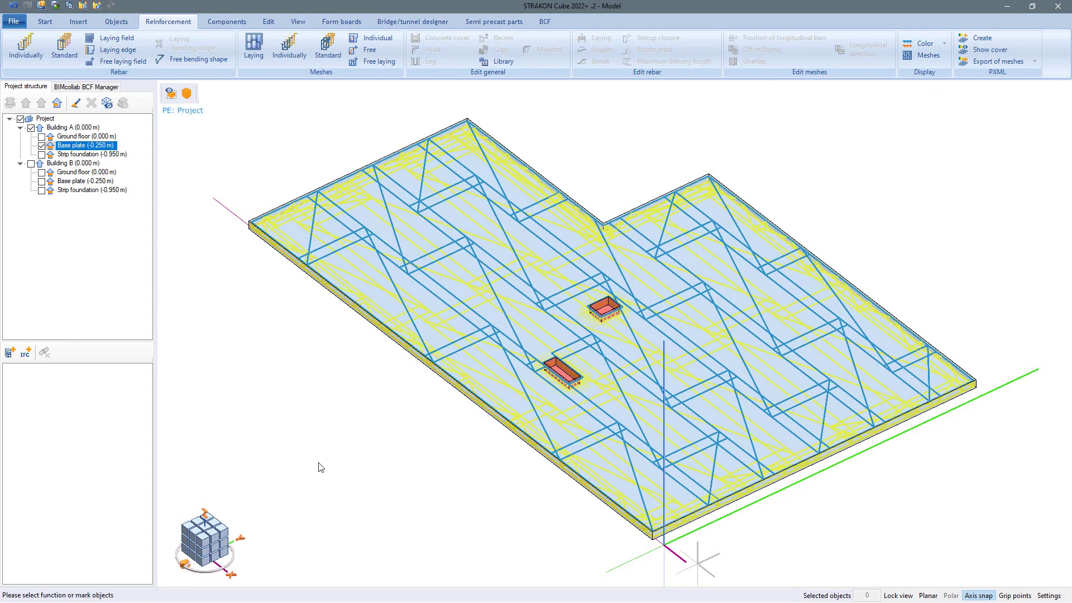
Switch to a top plan view and apply the 'Reinforcement lower layer' view setting
{"action": "left_click", "coordinate": [209, 526]}
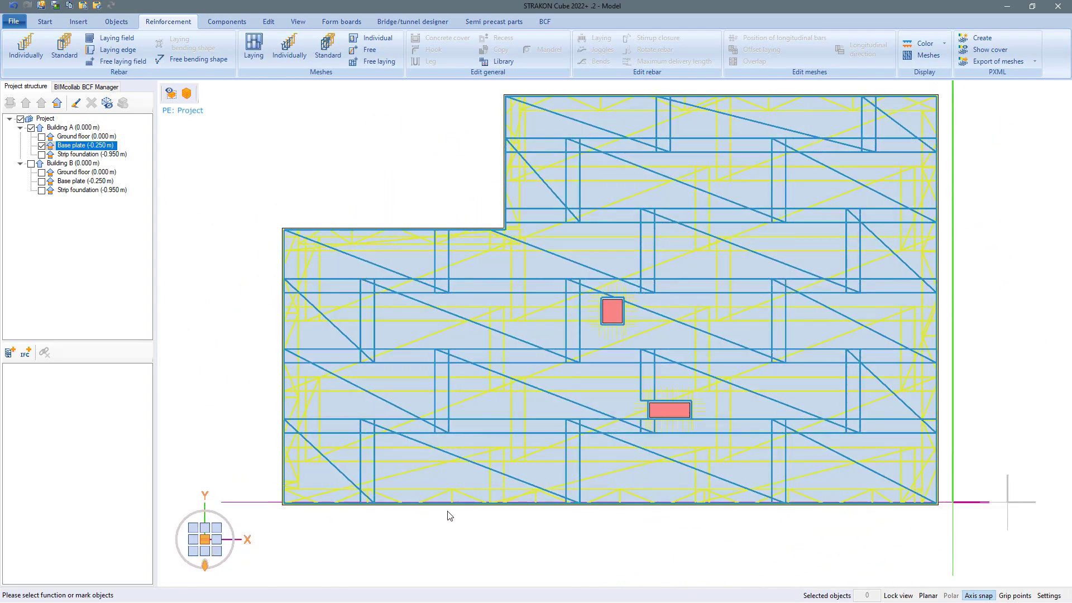
{"action": "key", "text": "v"}
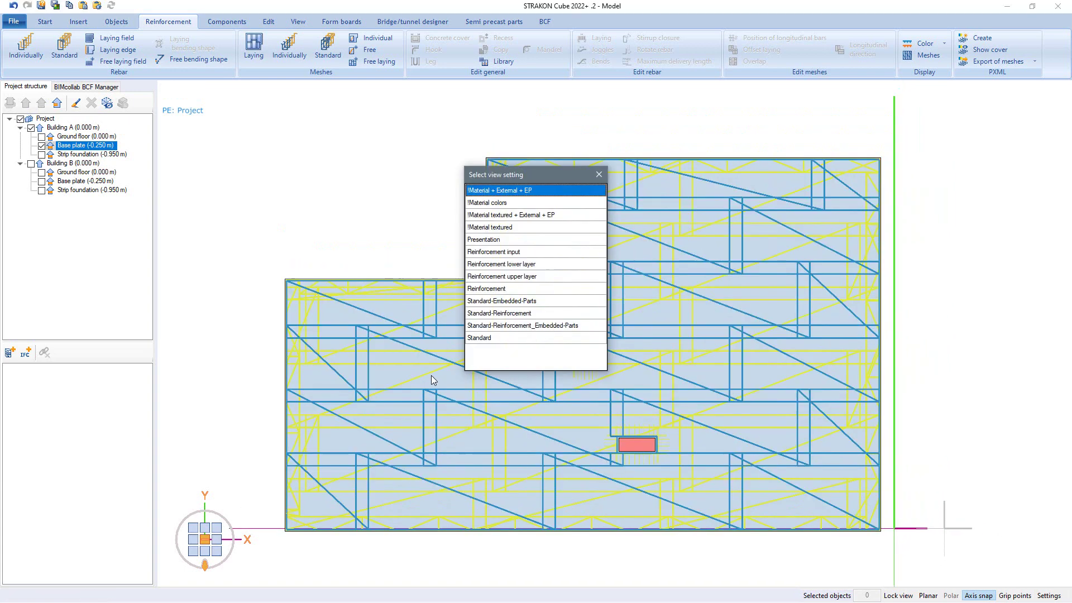
{"action": "left_click", "coordinate": [512, 264]}
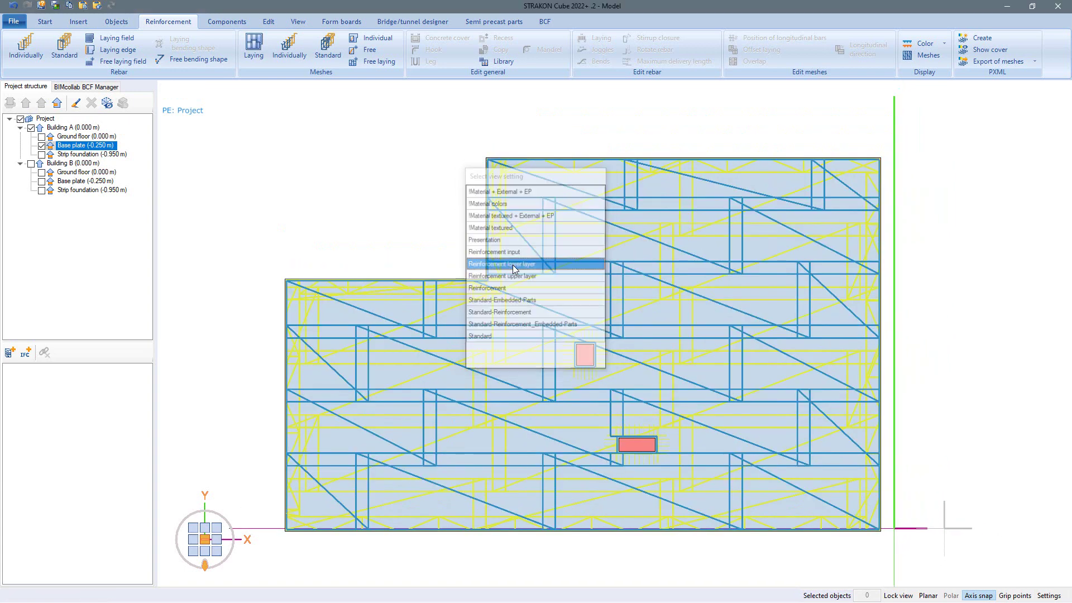
{"action": "left_click", "coordinate": [45, 22]}
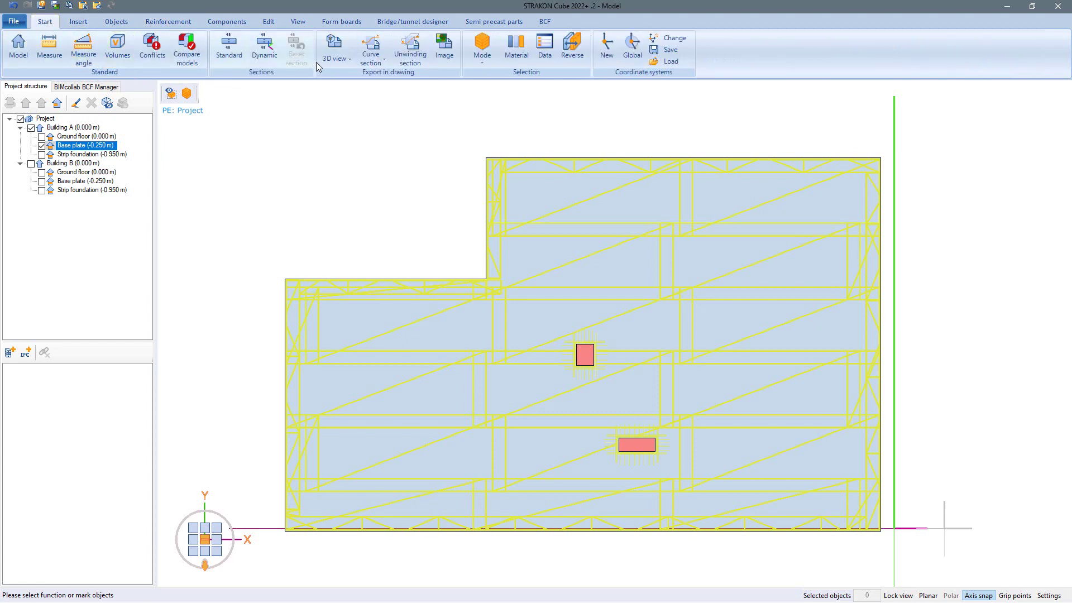
Place the base plate plan with reinforcement on the sheet and label the left, bottom and right wall bars
{"action": "left_click", "coordinate": [333, 50]}
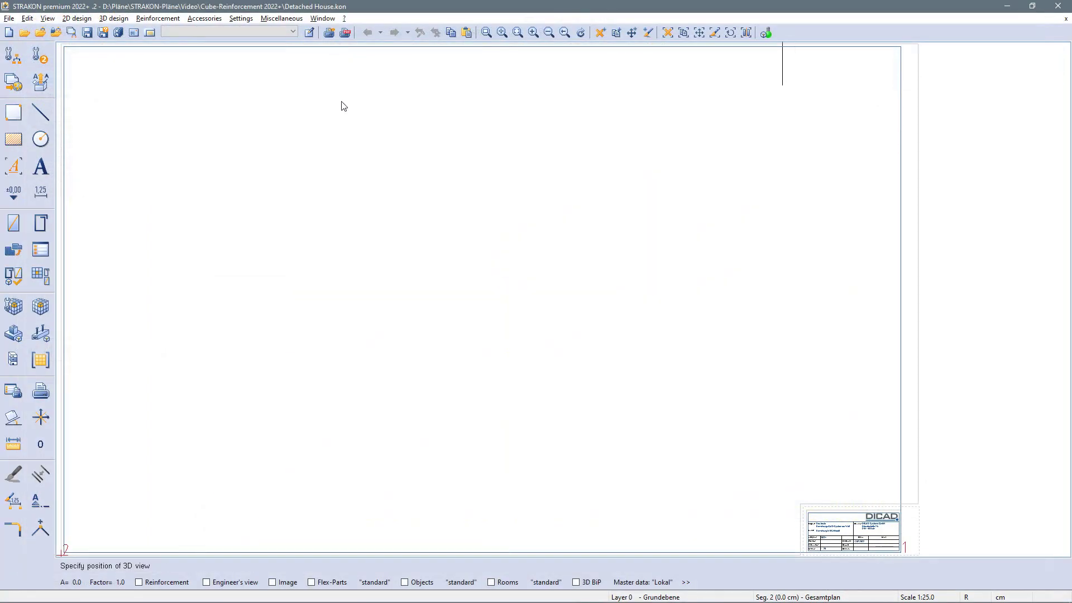
{"action": "left_click", "coordinate": [139, 582]}
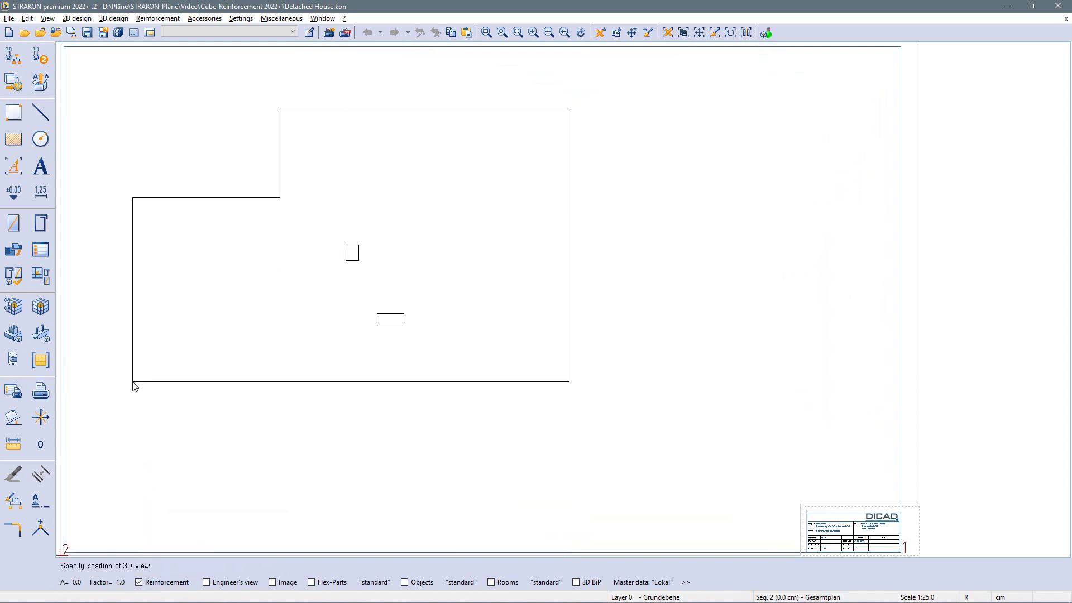
{"action": "left_click", "coordinate": [135, 386]}
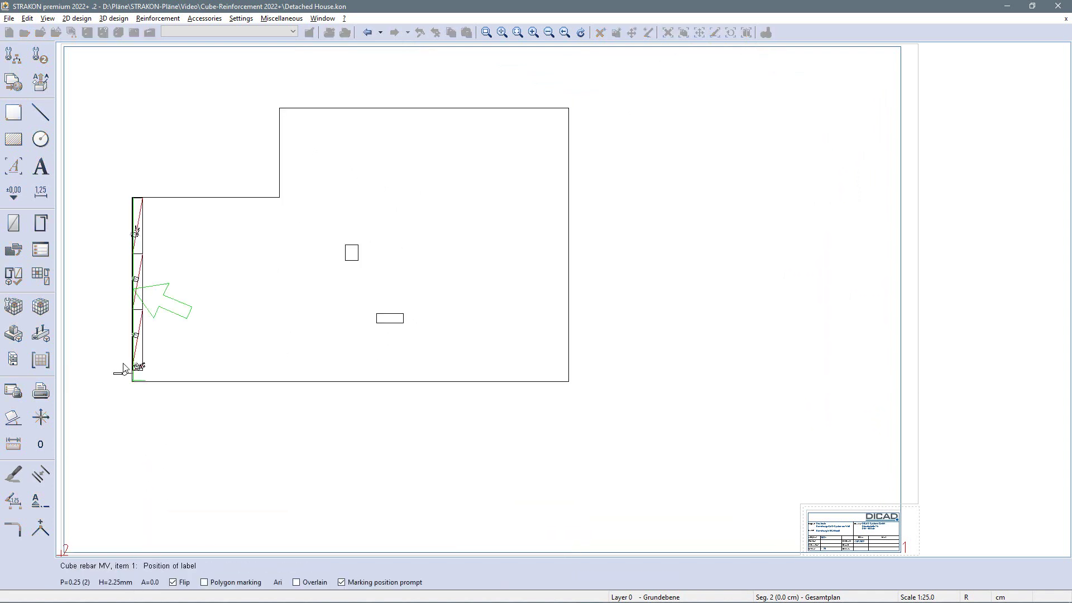
{"action": "left_click", "coordinate": [122, 293]}
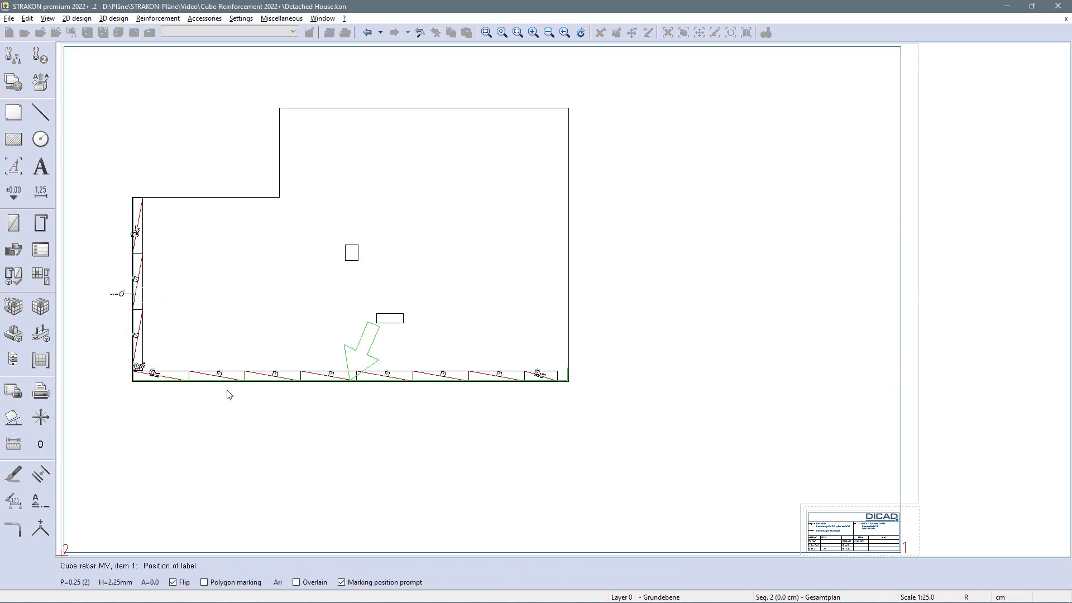
{"action": "left_click", "coordinate": [271, 392]}
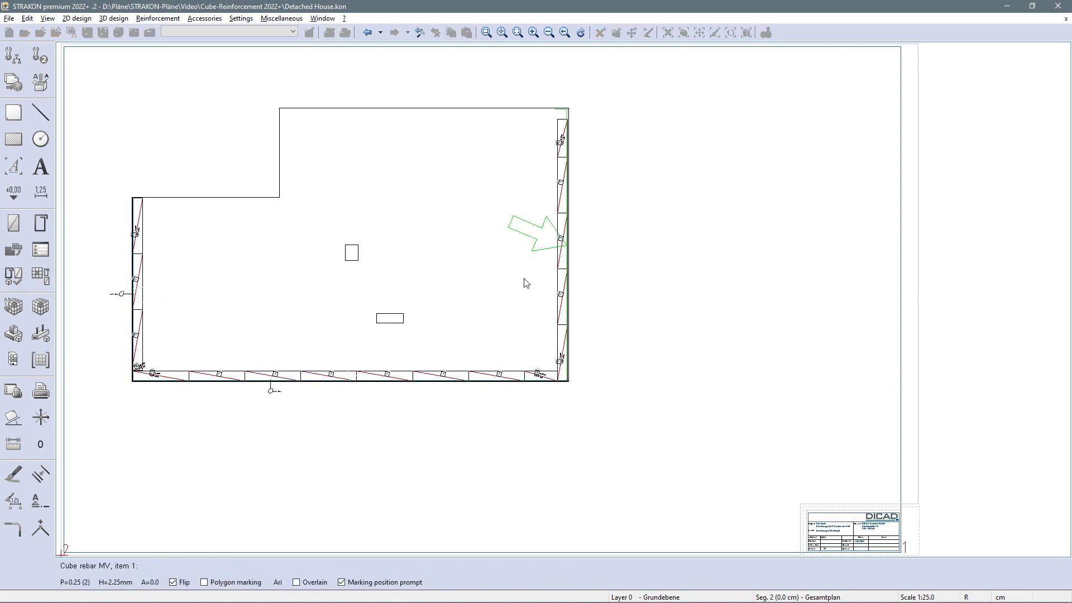
{"action": "left_click", "coordinate": [577, 252]}
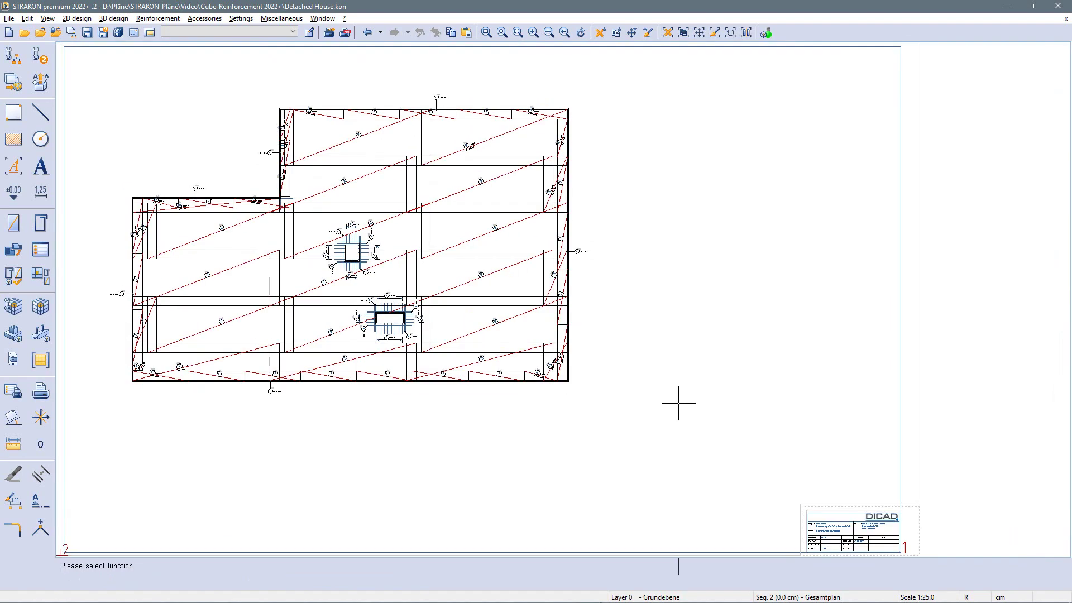
Switch back to the STRAKON Cube model and colour the base plate rebar by Positioned status
{"action": "mouse_move", "coordinate": [606, 601]}
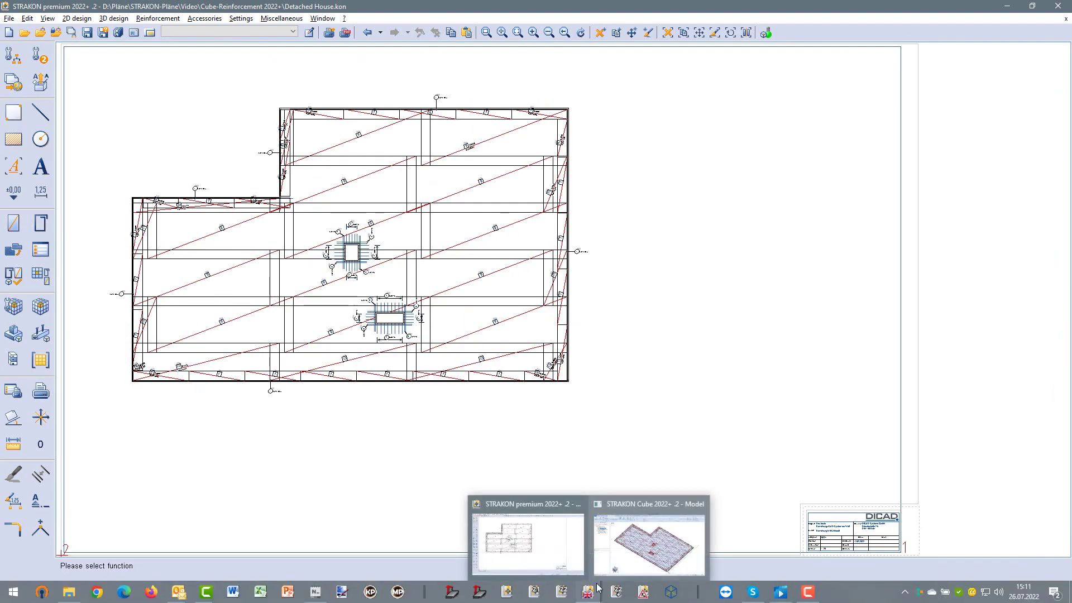
{"action": "left_click", "coordinate": [622, 559]}
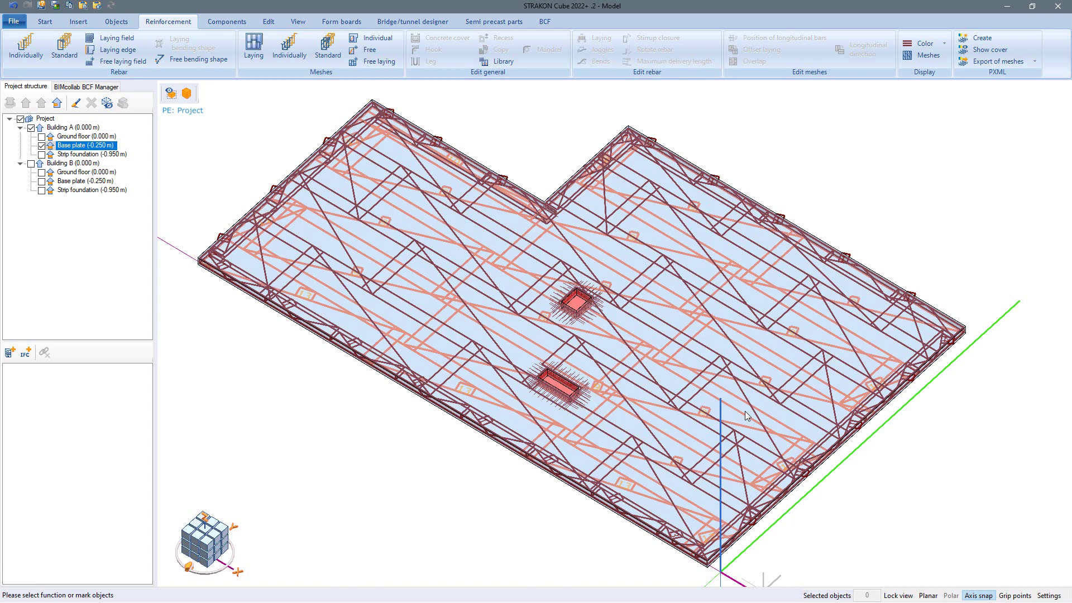
{"action": "left_click", "coordinate": [926, 47]}
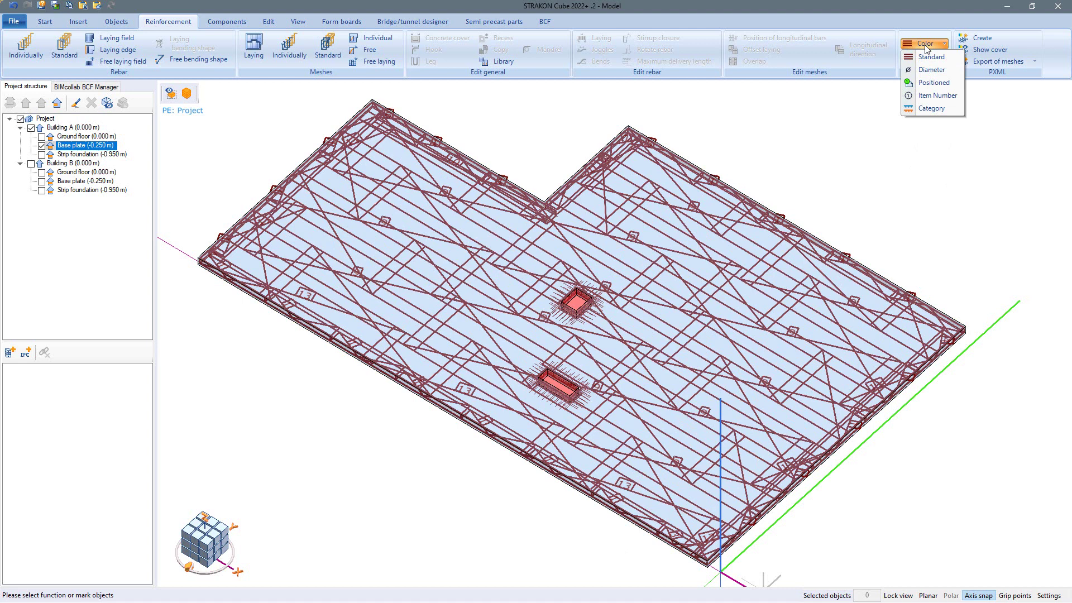
{"action": "left_click", "coordinate": [927, 84]}
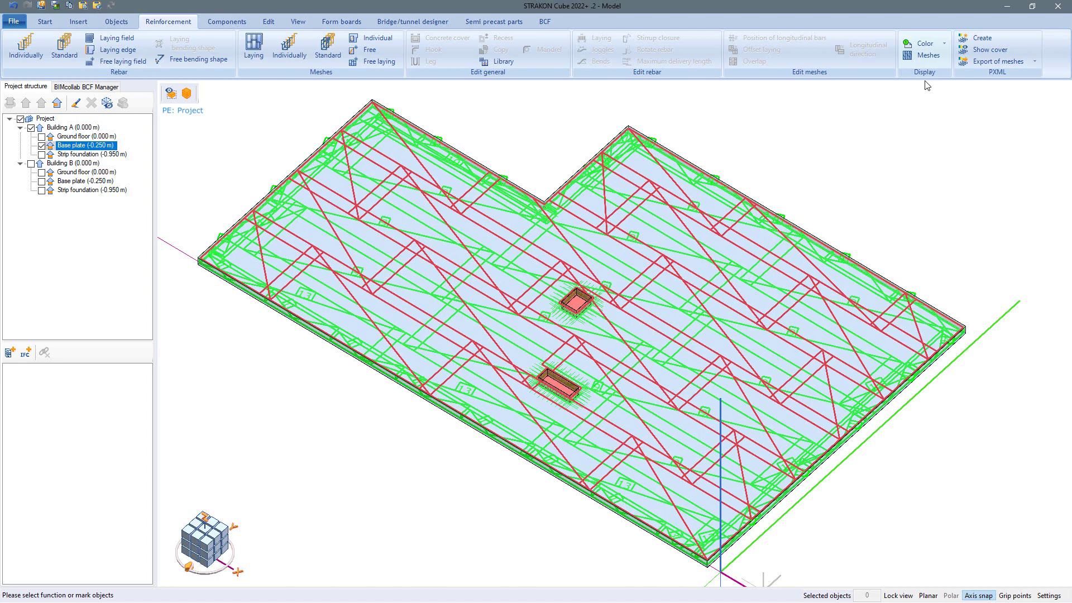
Activate Building B's base plate and copy Building A's rebar onto it, using the slab corner as base point
{"action": "left_click", "coordinate": [42, 181]}
{"action": "left_click", "coordinate": [81, 181]}
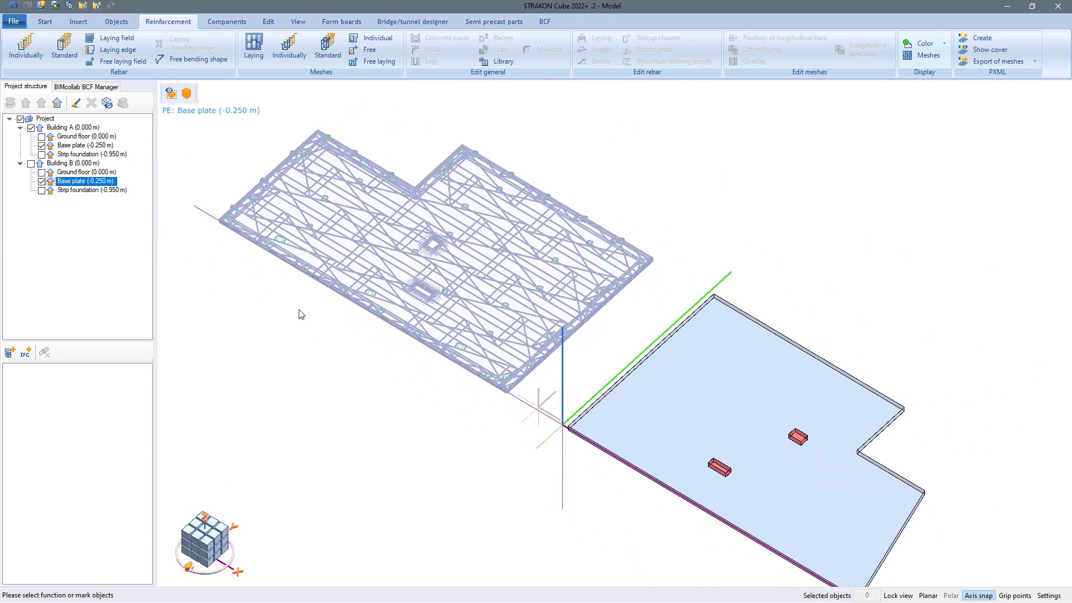
{"action": "left_click_drag", "start_coordinate": [679, 106], "coordinate": [194, 411]}
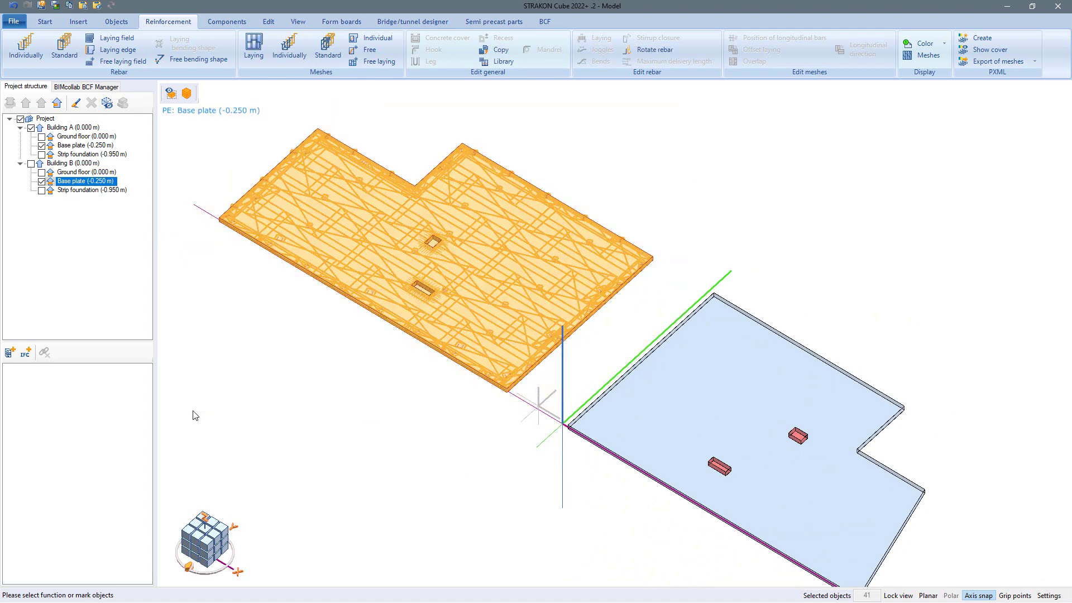
{"action": "left_click", "coordinate": [498, 50]}
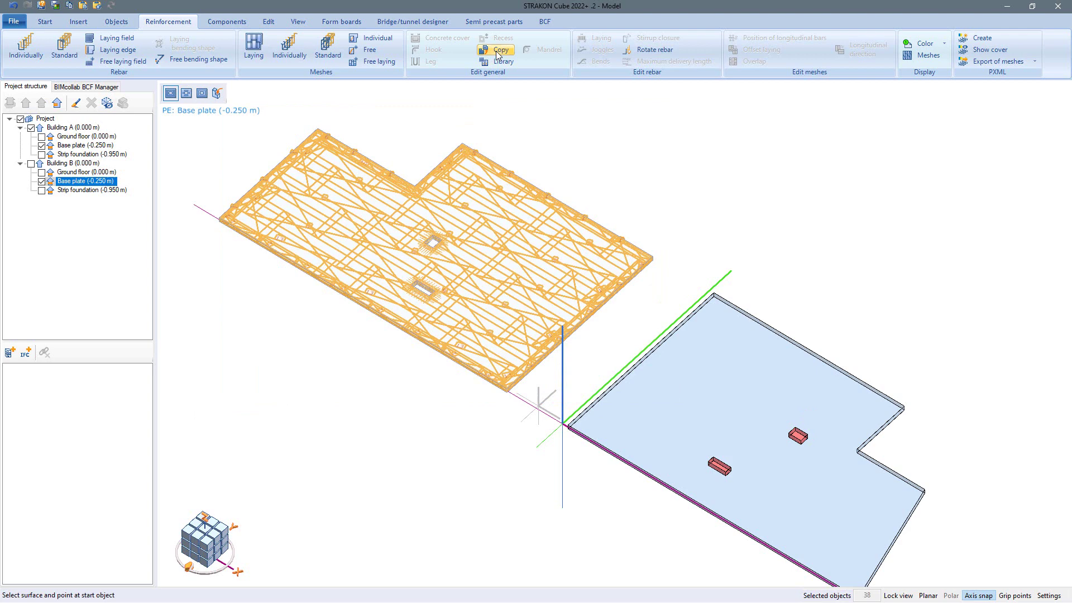
{"action": "left_click", "coordinate": [504, 382]}
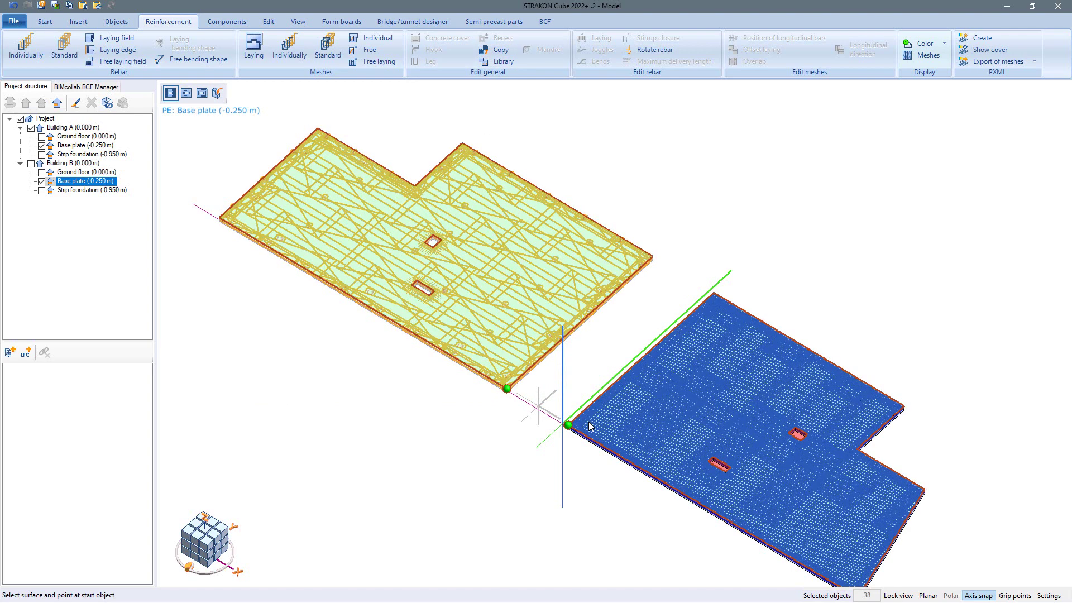
{"action": "left_click", "coordinate": [589, 425]}
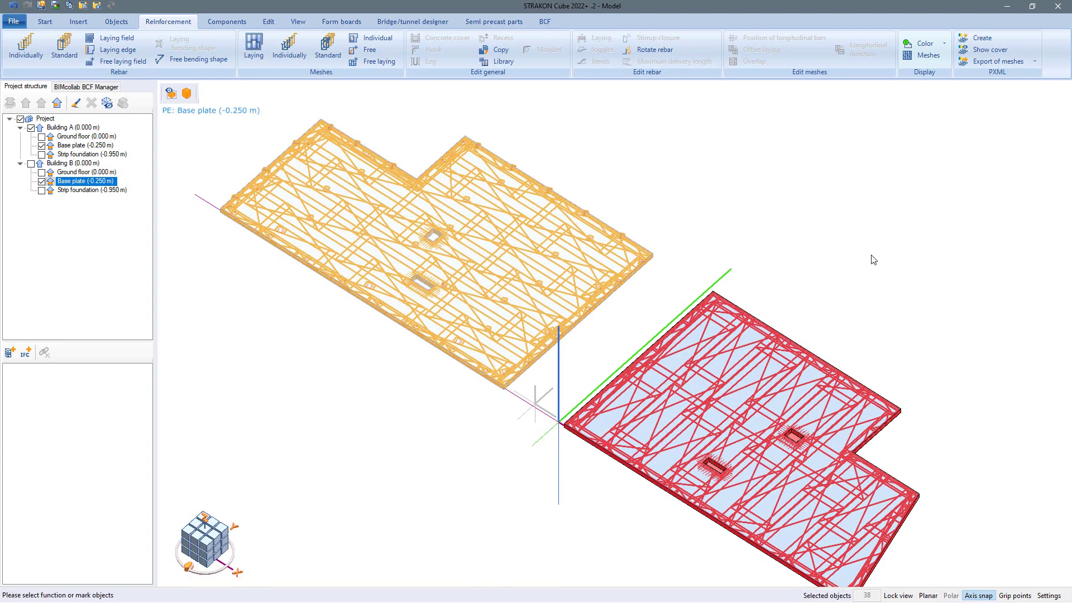
{"action": "scroll", "coordinate": [839, 274], "scroll_direction": "up", "scroll_amount": 4}
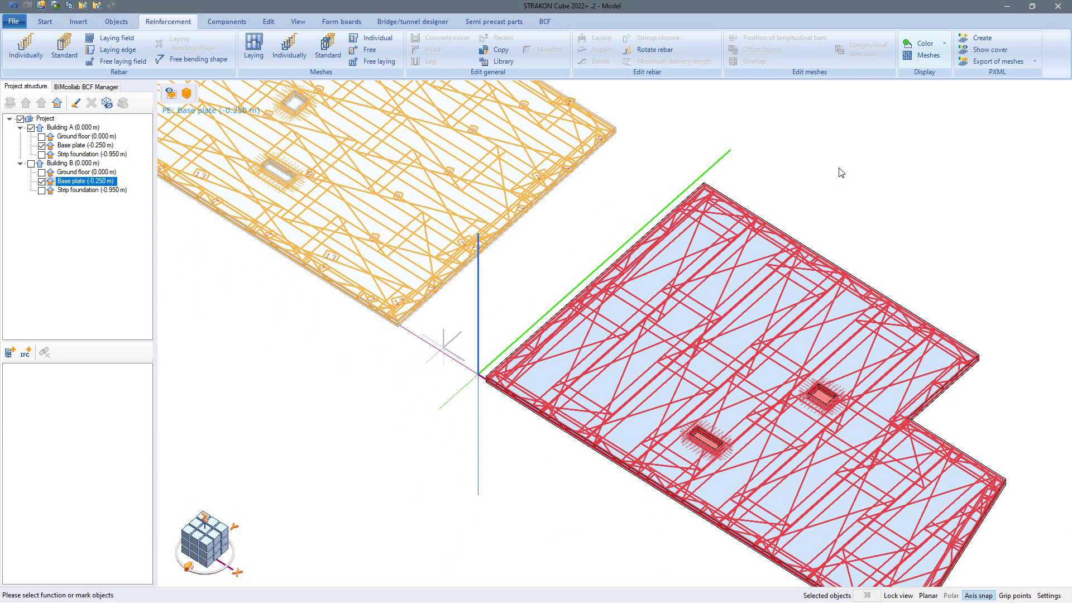
Realign Building B's slab meshes so their longitudinal direction runs along the slab edge
{"action": "left_click", "coordinate": [789, 210]}
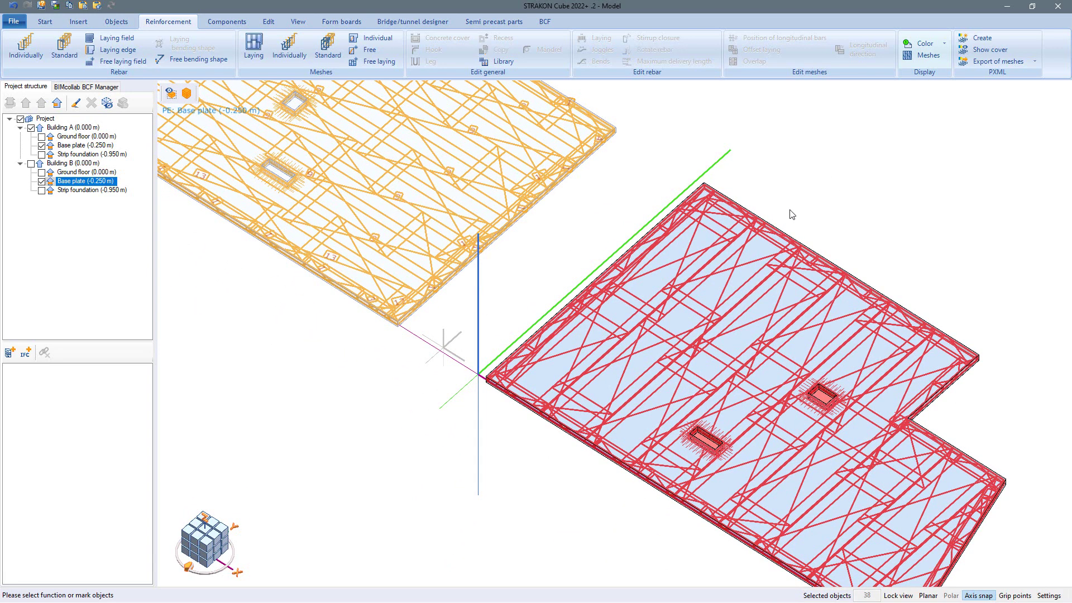
{"action": "left_click", "coordinate": [586, 342]}
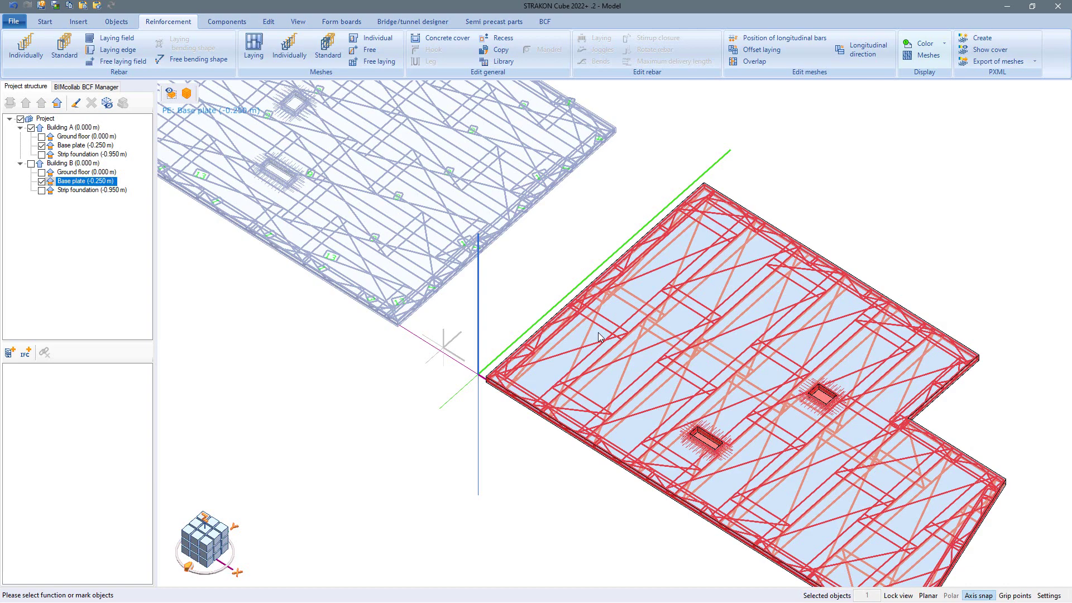
{"action": "left_click", "coordinate": [863, 49]}
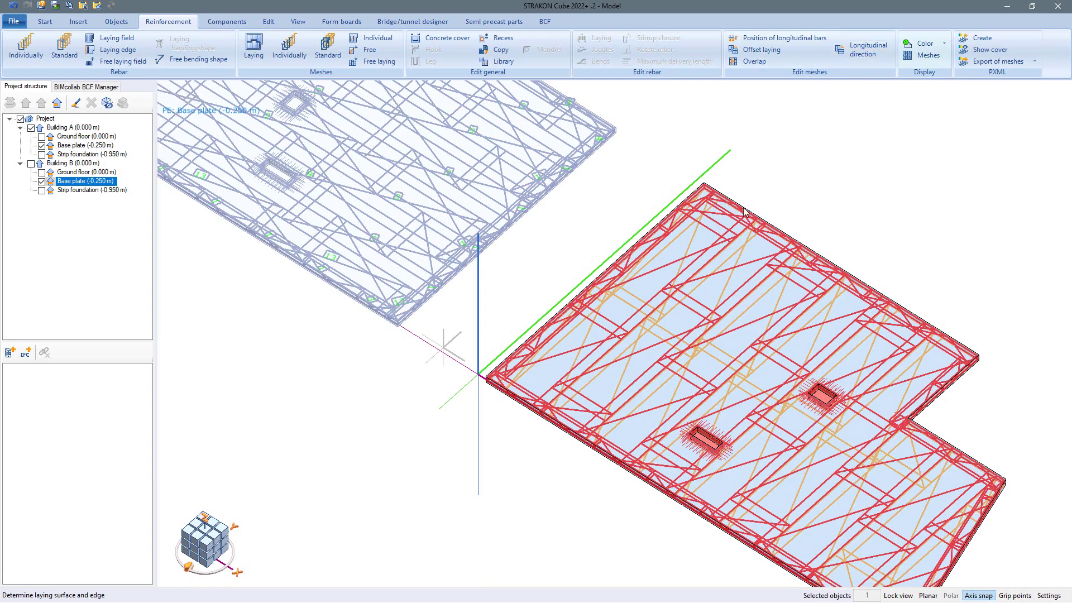
{"action": "middle_click_drag", "start_coordinate": [564, 364], "coordinate": [566, 314]}
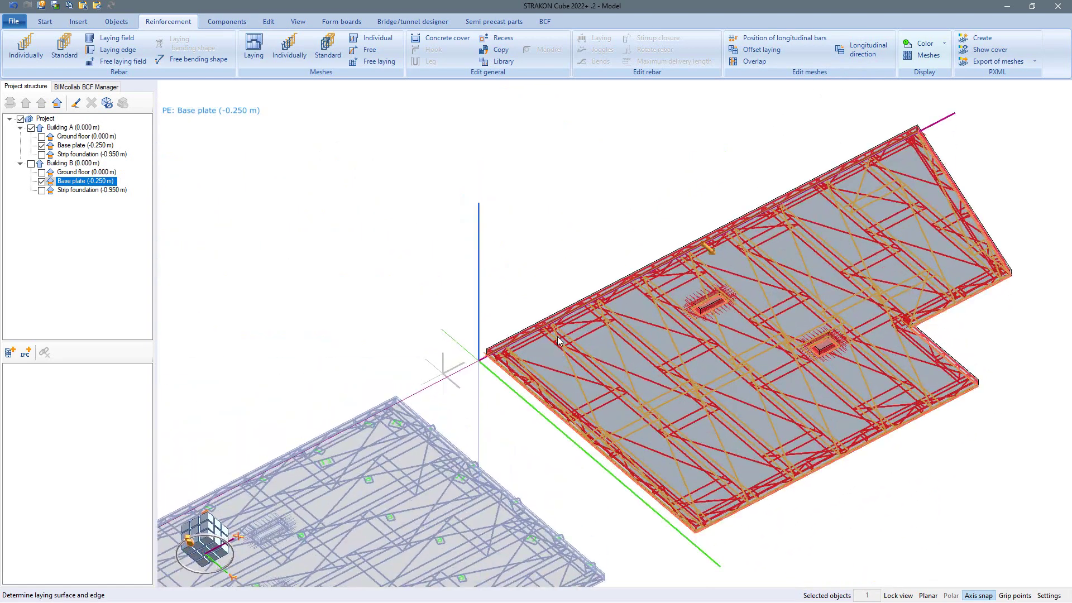
{"action": "left_click", "coordinate": [540, 384]}
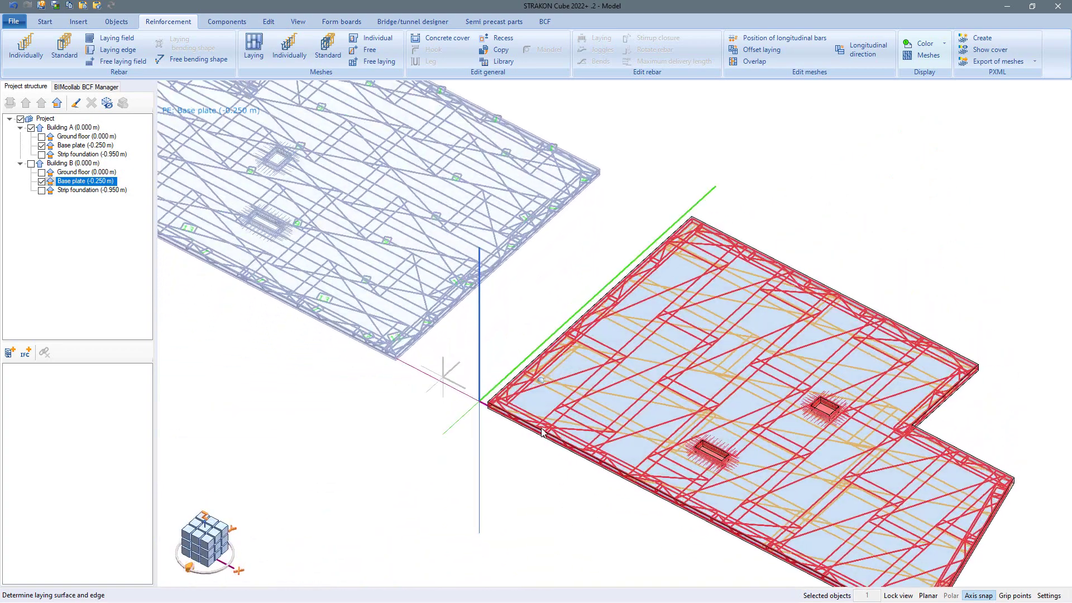
{"action": "key", "text": "Escape"}
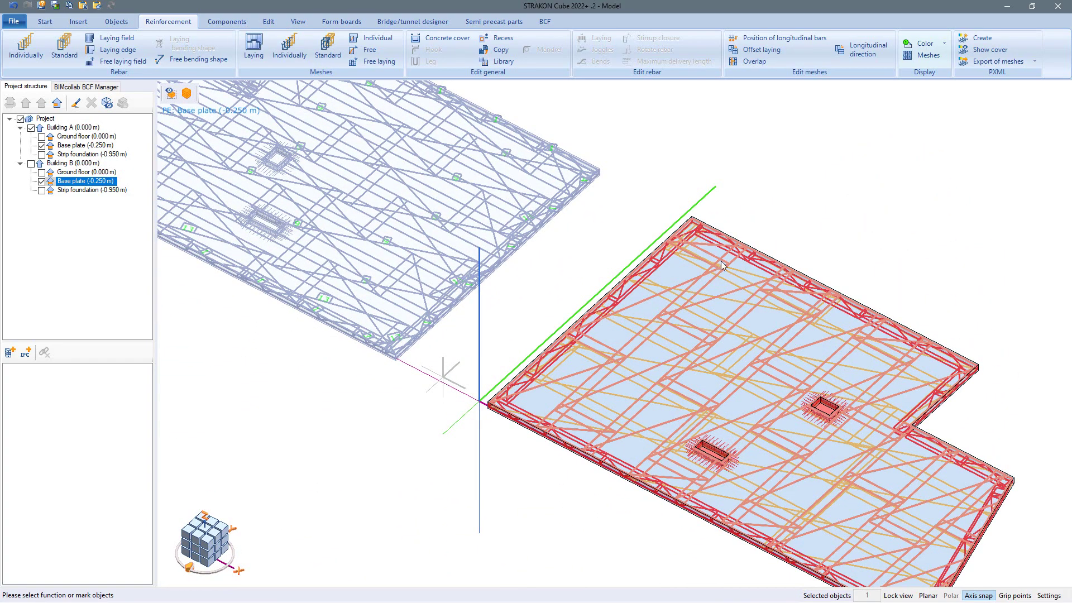
{"action": "left_click", "coordinate": [845, 54]}
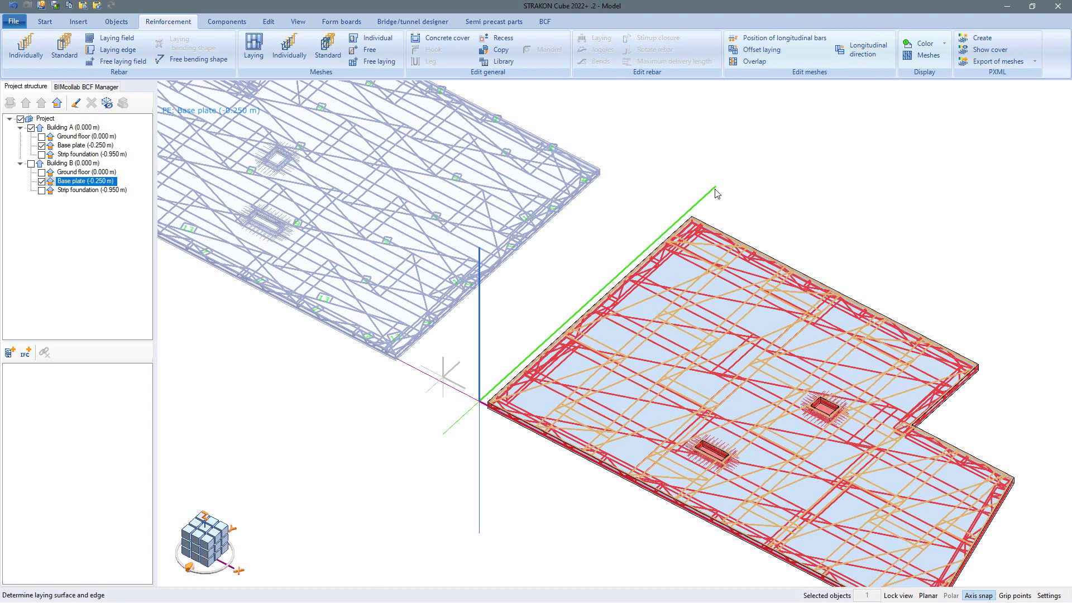
{"action": "left_click", "coordinate": [683, 247]}
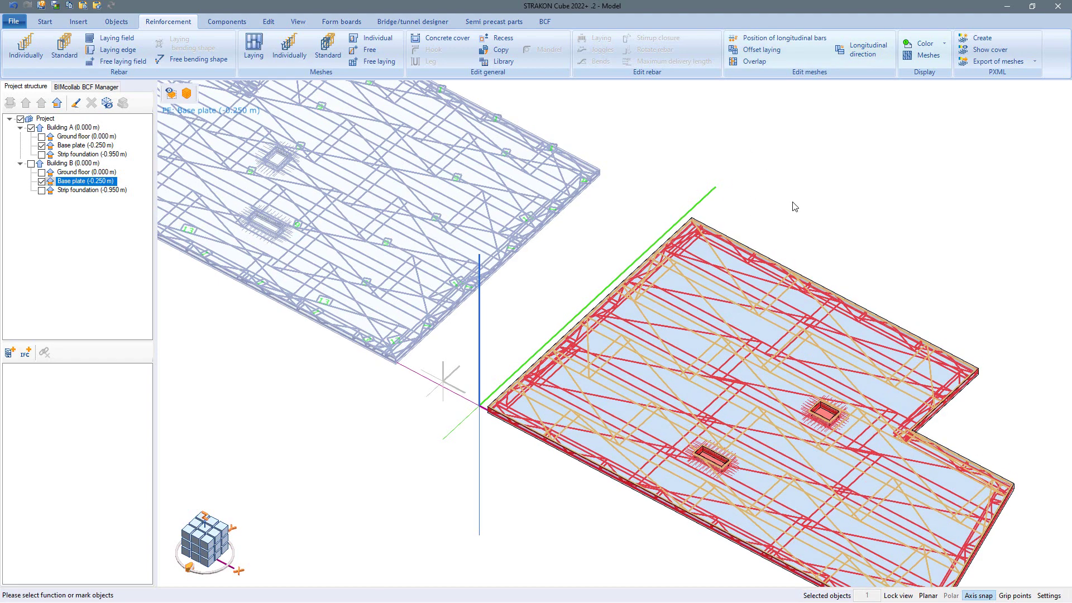
Delete the upper recess from Building B's base plate
{"action": "left_click", "coordinate": [819, 404]}
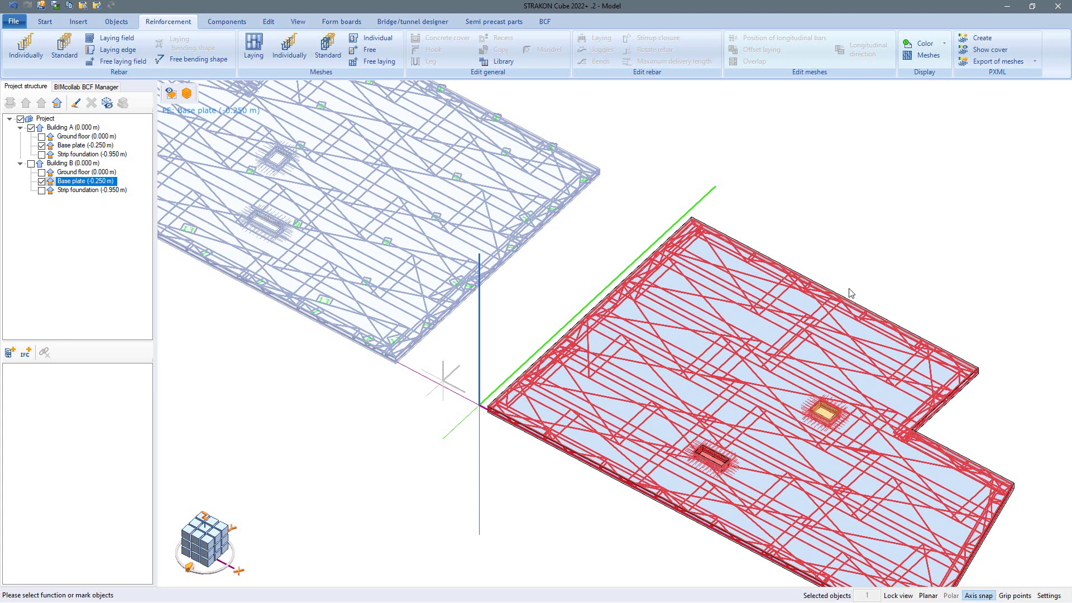
{"action": "key", "text": "Delete"}
{"action": "key", "text": "Return"}
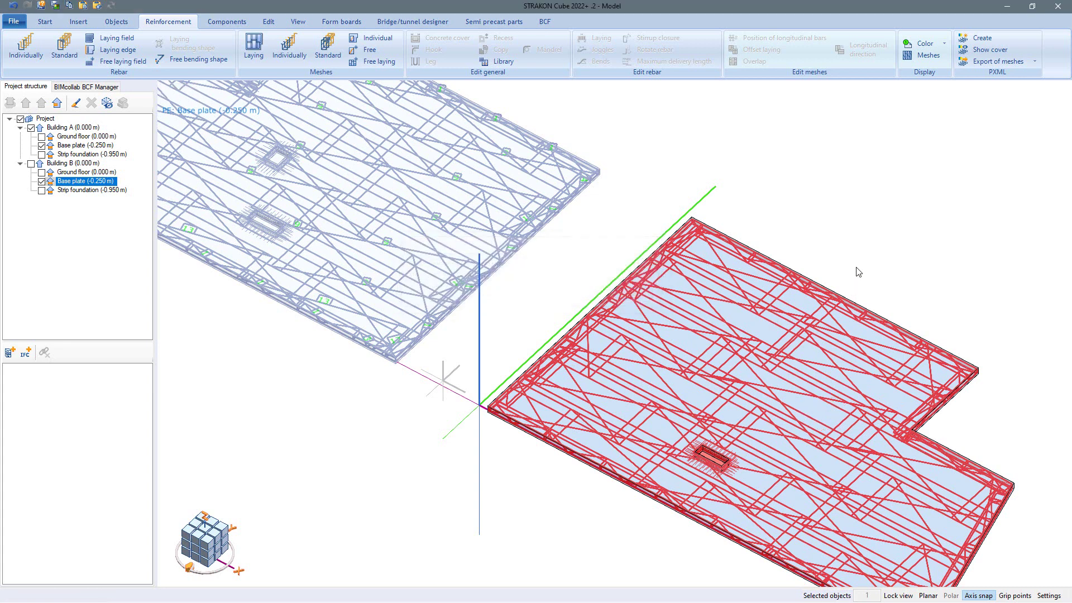
Show rebar in standard colours and make the whole Project active to display both buildings
{"action": "left_click", "coordinate": [925, 43]}
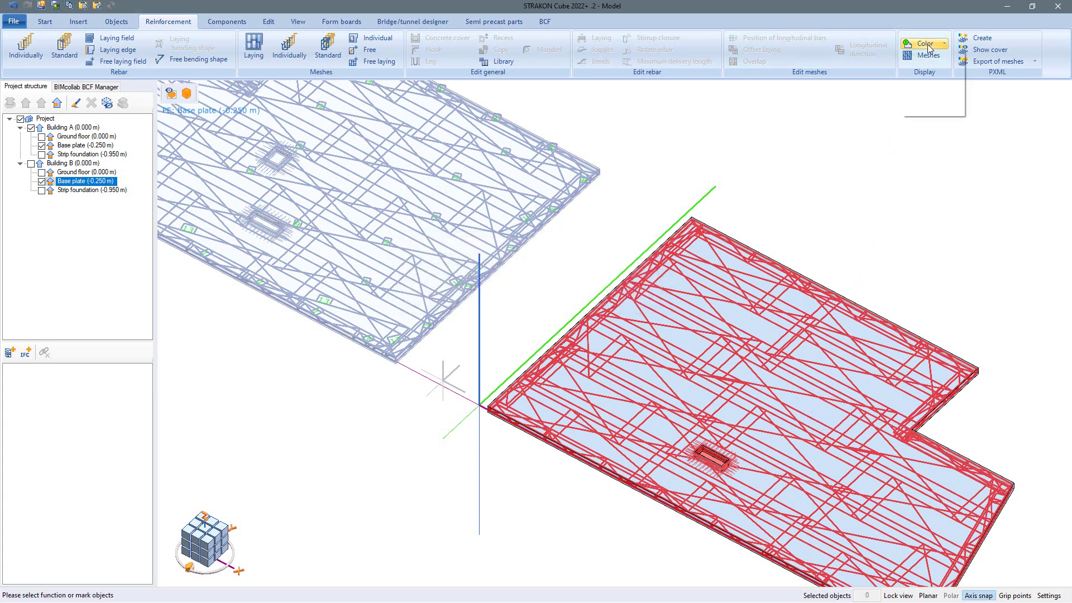
{"action": "left_click", "coordinate": [929, 58]}
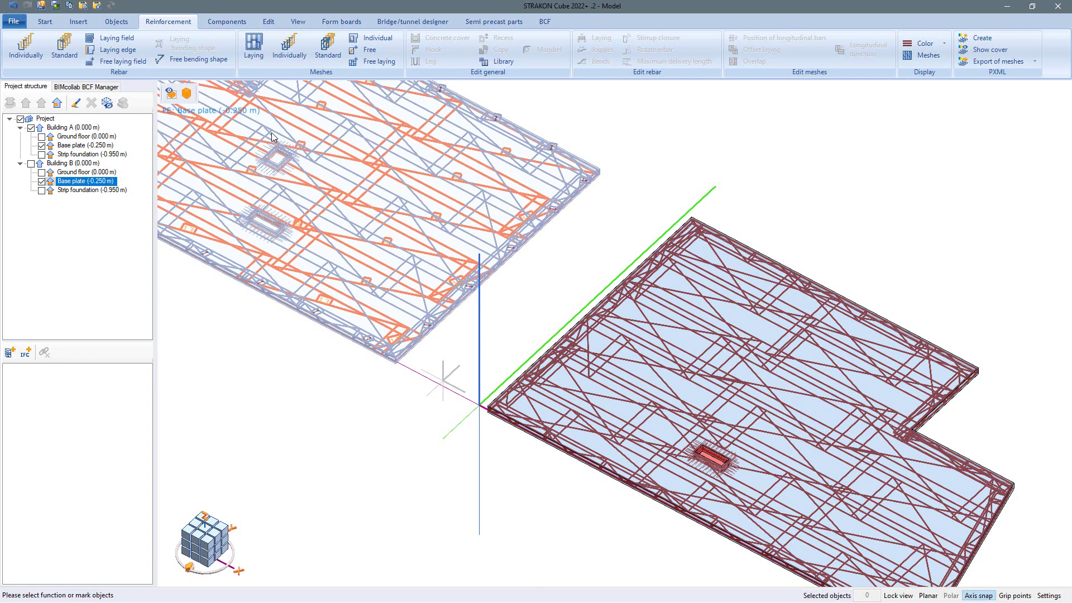
{"action": "left_click", "coordinate": [46, 118]}
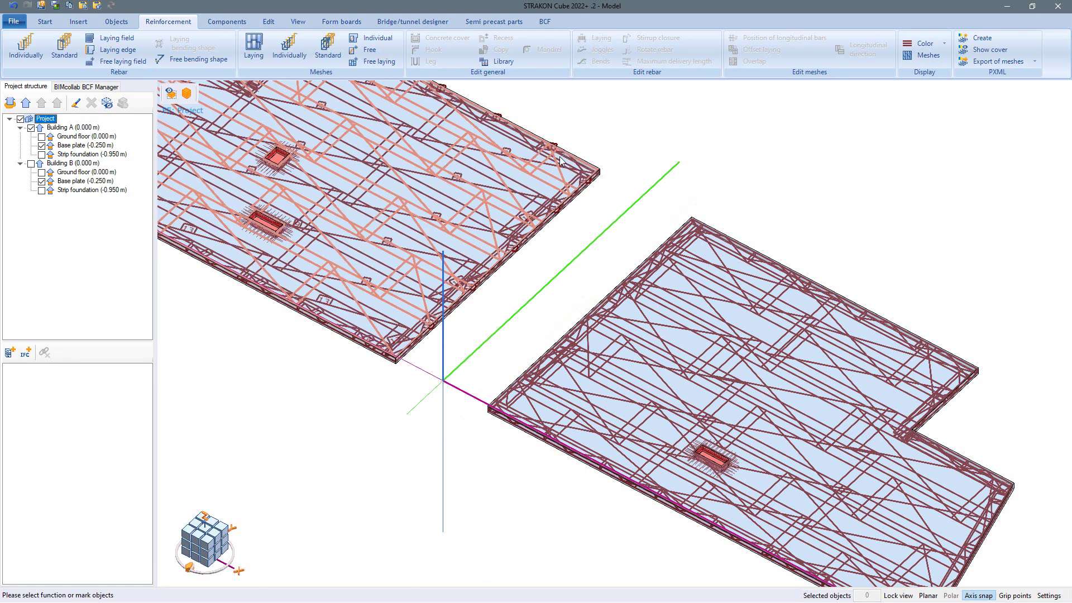
Hide Miscellaneous objects in the view settings so only the reinforcement bars remain
{"action": "double_click", "coordinate": [821, 203]}
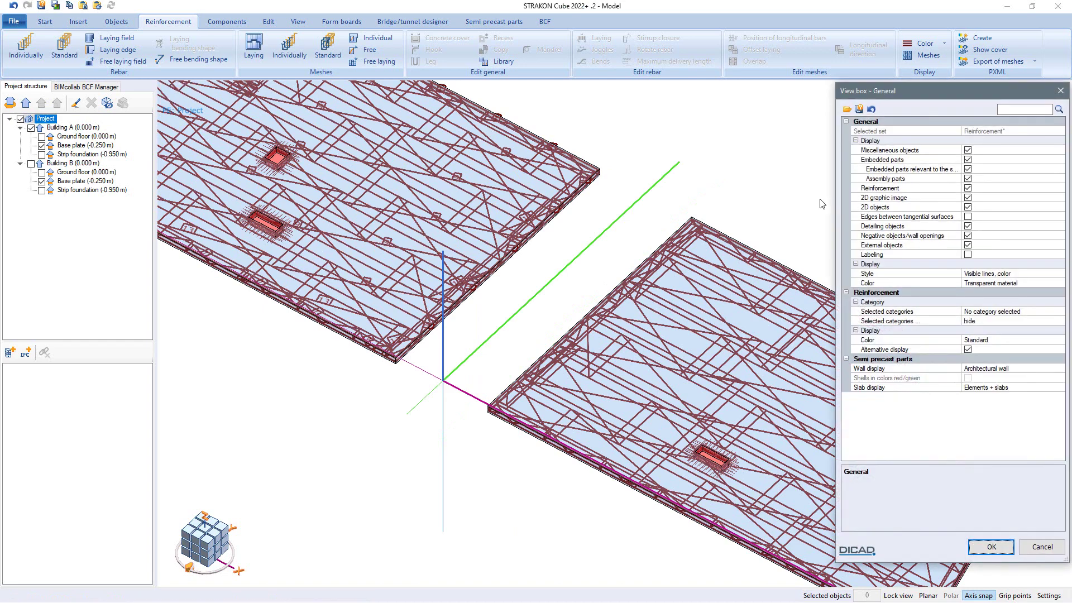
{"action": "left_click", "coordinate": [967, 150]}
{"action": "left_click", "coordinate": [998, 546]}
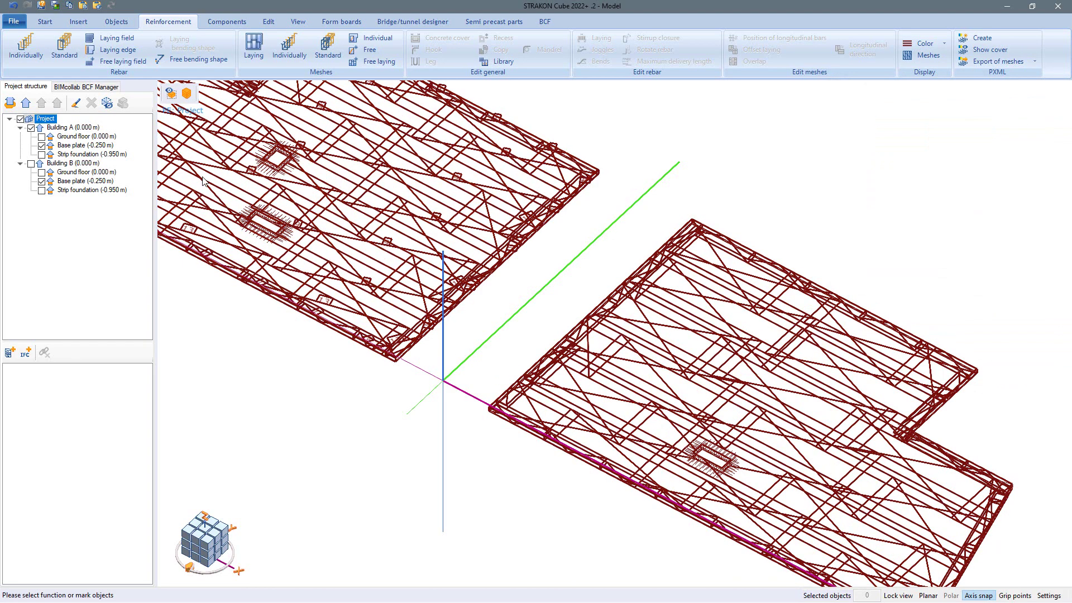
{"action": "left_click", "coordinate": [41, 6]}
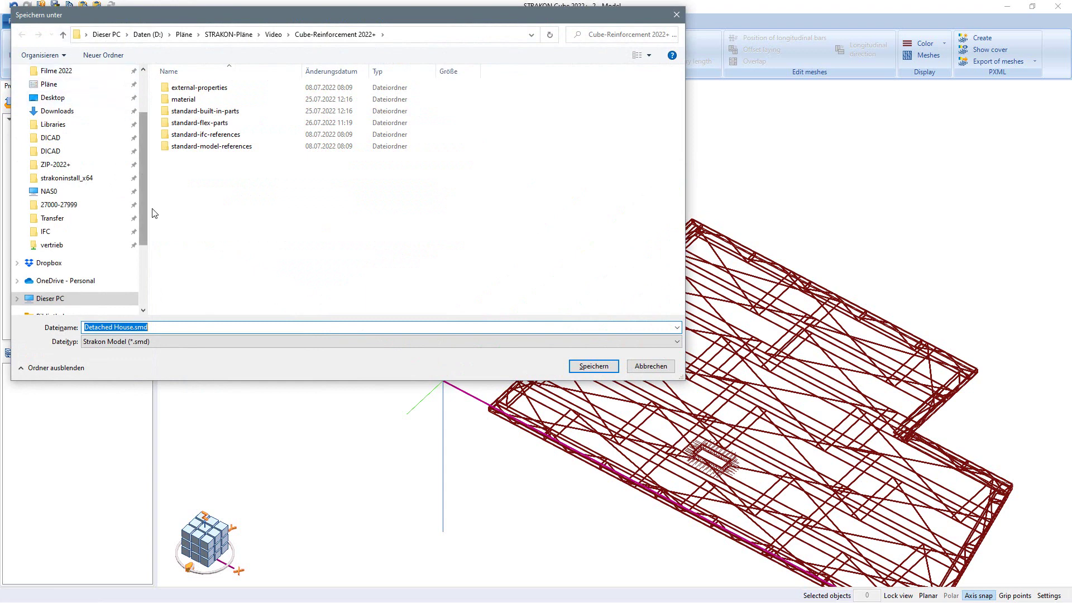
Set the Save As type to Industry Foundation Classes (IFC4) and start naming the file 'Base plates'
{"action": "left_click", "coordinate": [172, 345]}
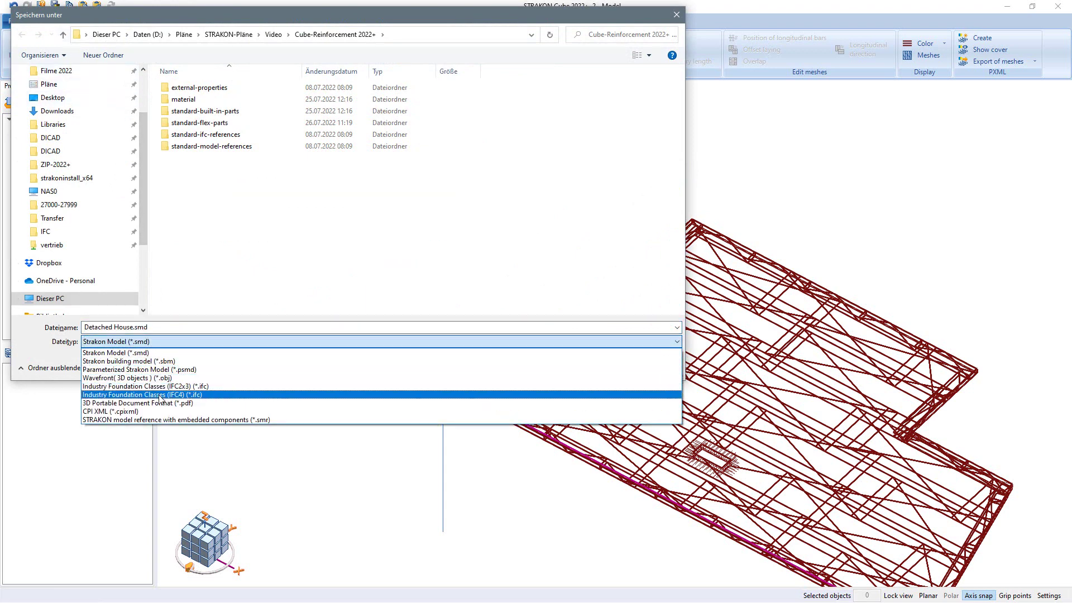
{"action": "left_click", "coordinate": [160, 395]}
{"action": "left_click", "coordinate": [174, 327]}
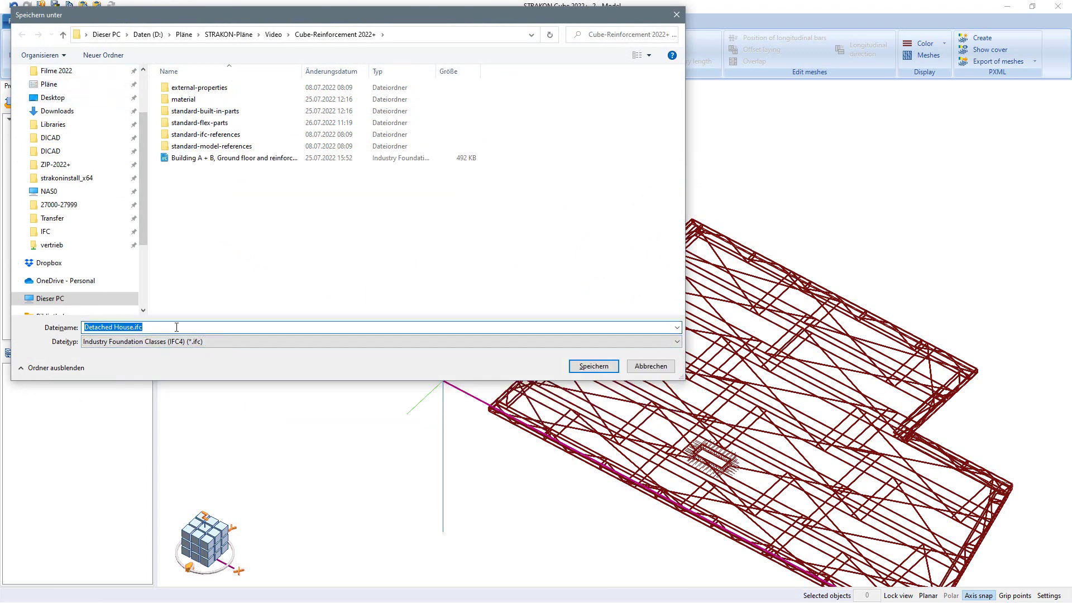
{"action": "type", "text": "Base plates"}
Save the 'Base plates' IFC export and open Base plates.ifc in BIMvision
{"action": "key", "text": "Return"}
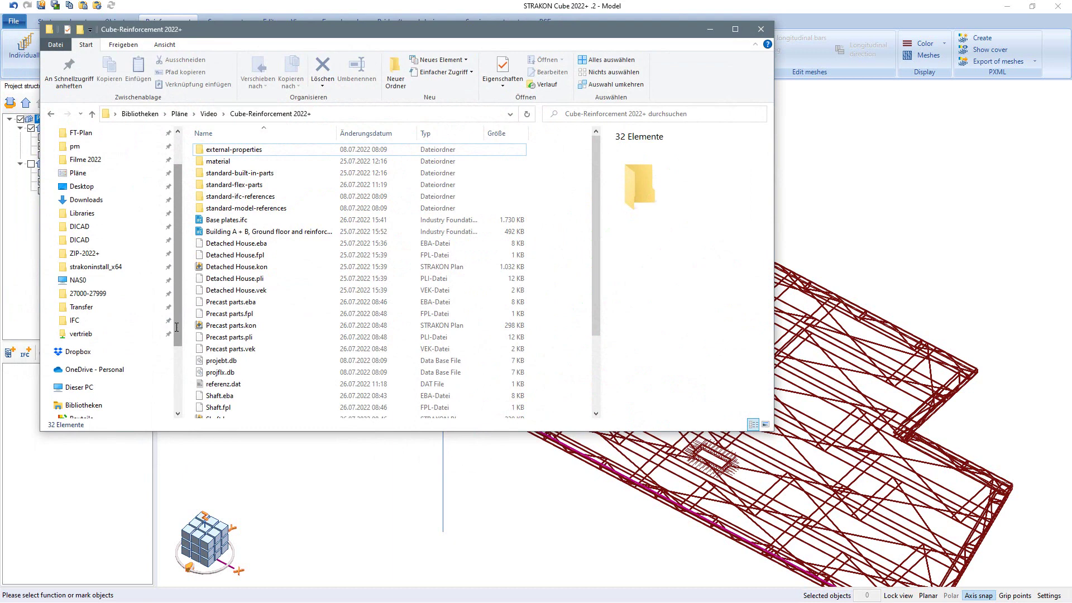
{"action": "left_click", "coordinate": [238, 221]}
{"action": "double_click", "coordinate": [238, 221]}
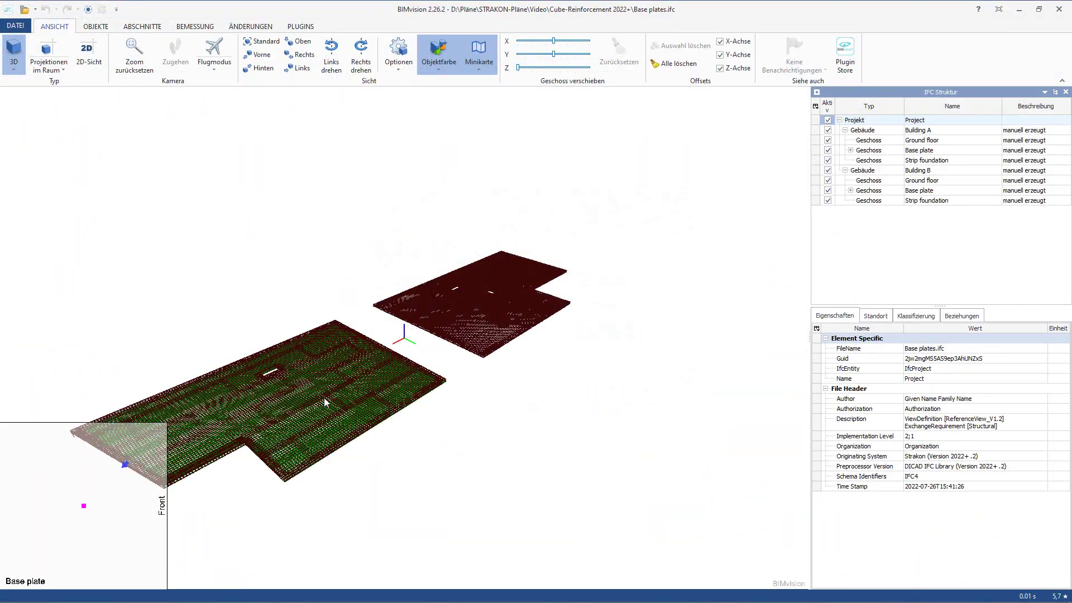
Inspect one reinforcement mesh's IFC properties in BIMvision, then close the viewer
{"action": "scroll", "coordinate": [324, 399], "scroll_direction": "up", "scroll_amount": 5}
{"action": "left_click", "coordinate": [579, 385]}
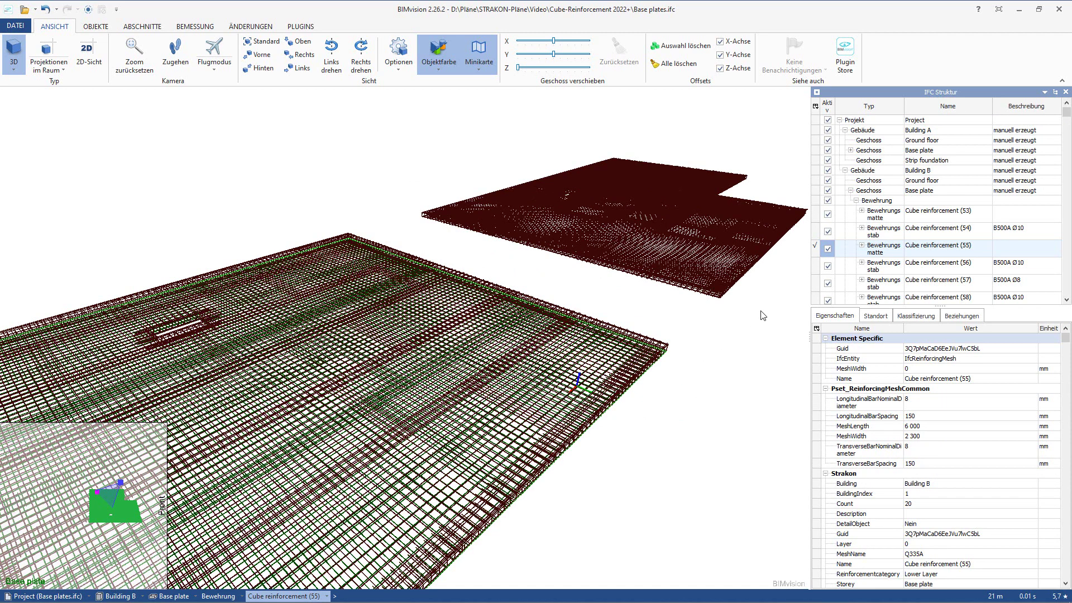
{"action": "left_click", "coordinate": [1056, 12]}
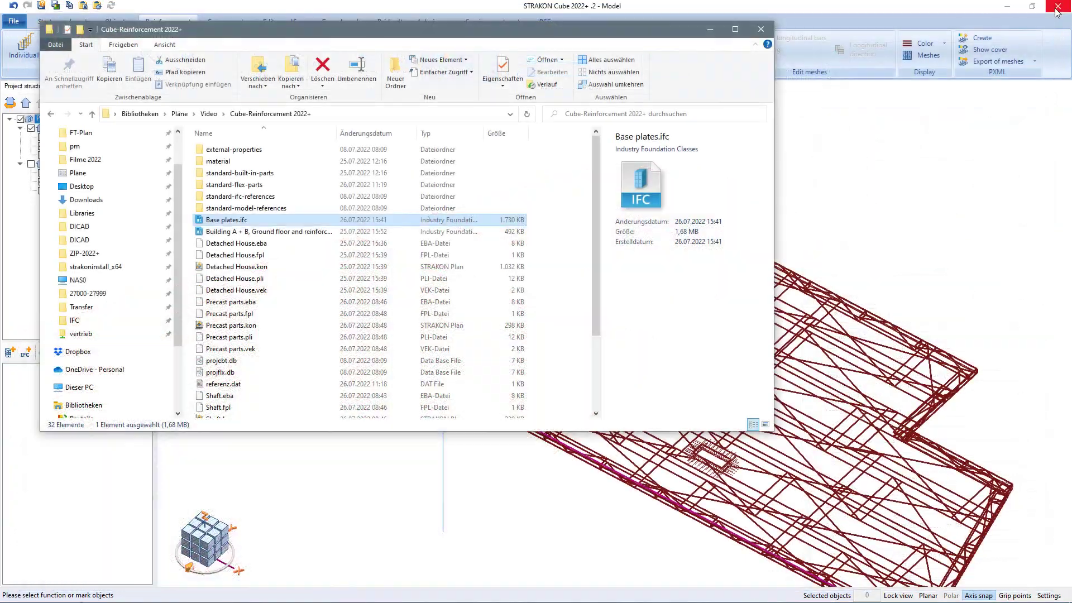
Close the Explorer window and orbit the view to look down into the Column 1 footing
{"action": "left_click", "coordinate": [761, 34]}
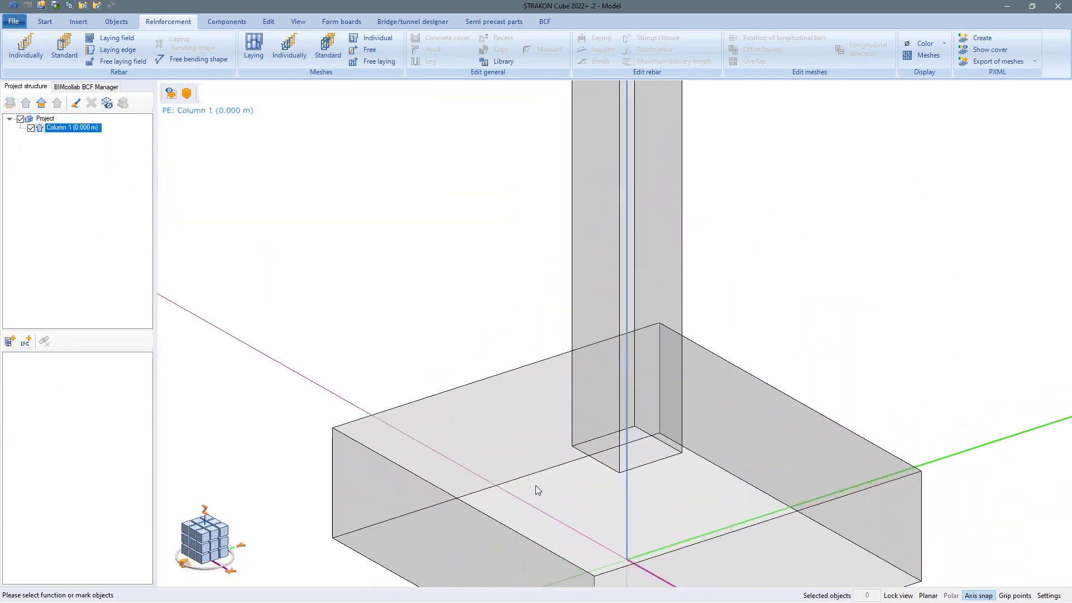
{"action": "middle_click_drag", "start_coordinate": [535, 484], "coordinate": [540, 337], "text": "shift"}
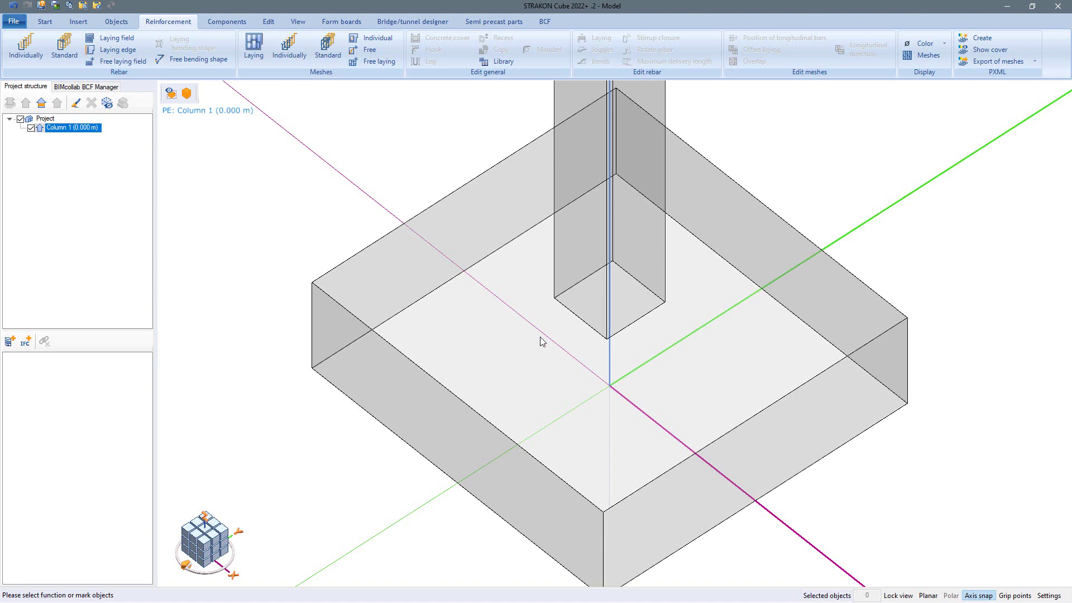
Lay three standard stirrups along the footing edge
{"action": "left_click", "coordinate": [64, 47]}
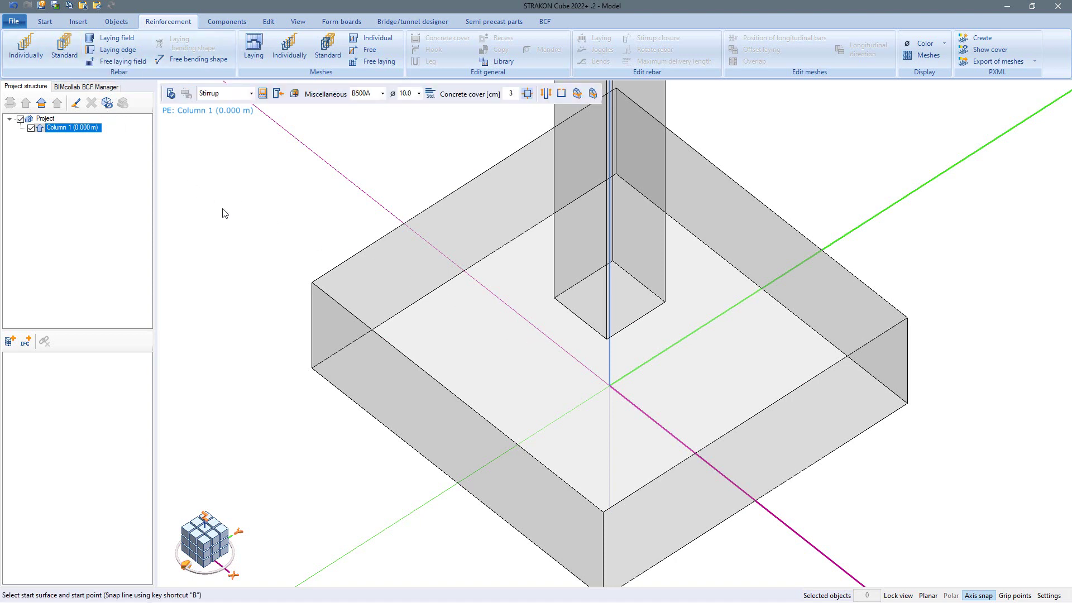
{"action": "left_click", "coordinate": [315, 282]}
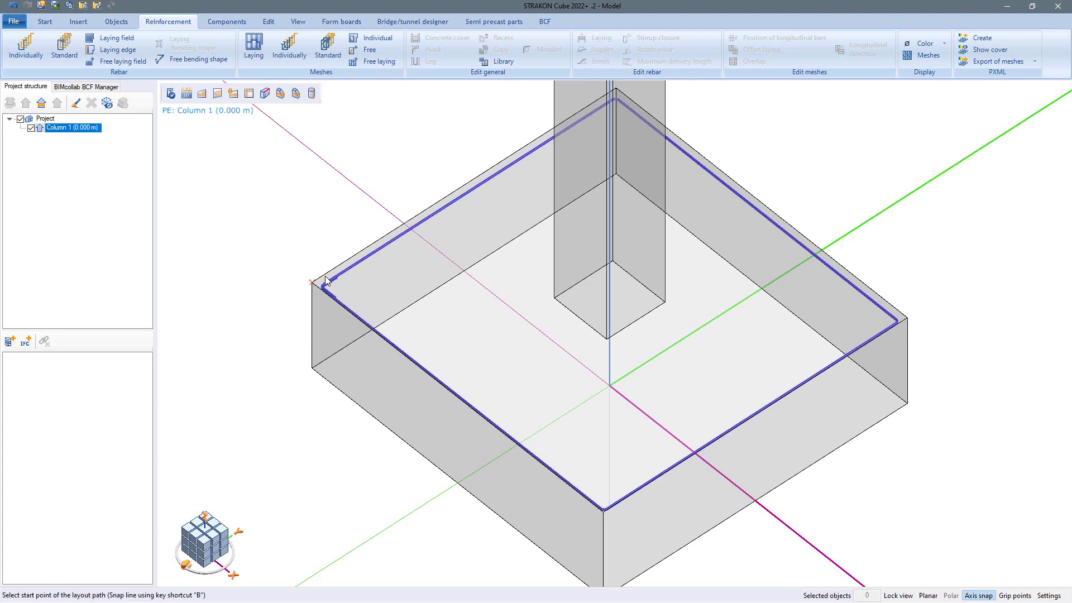
{"action": "left_click", "coordinate": [314, 324]}
{"action": "key", "text": "Return"}
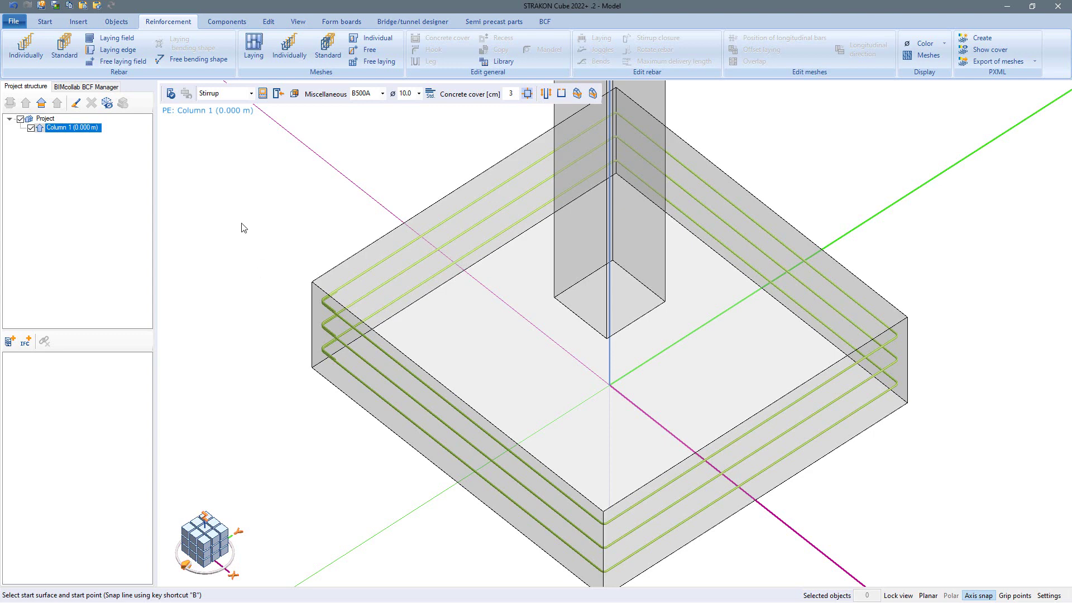
Lay a field of U-shaped bars across the footing with 25 cm hooks at both ends
{"action": "left_click", "coordinate": [124, 41]}
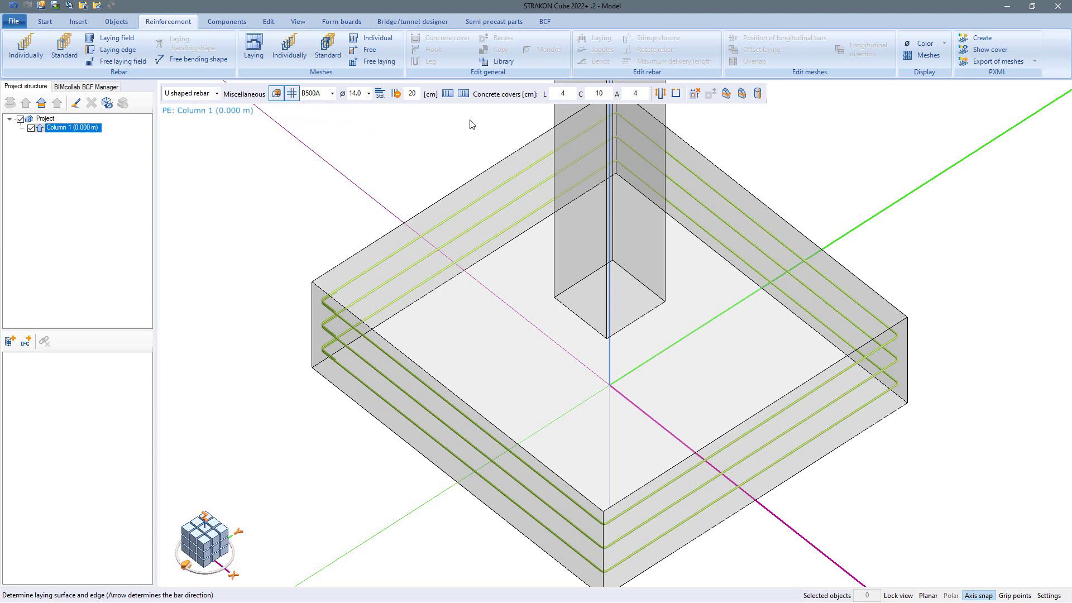
{"action": "left_click", "coordinate": [677, 95]}
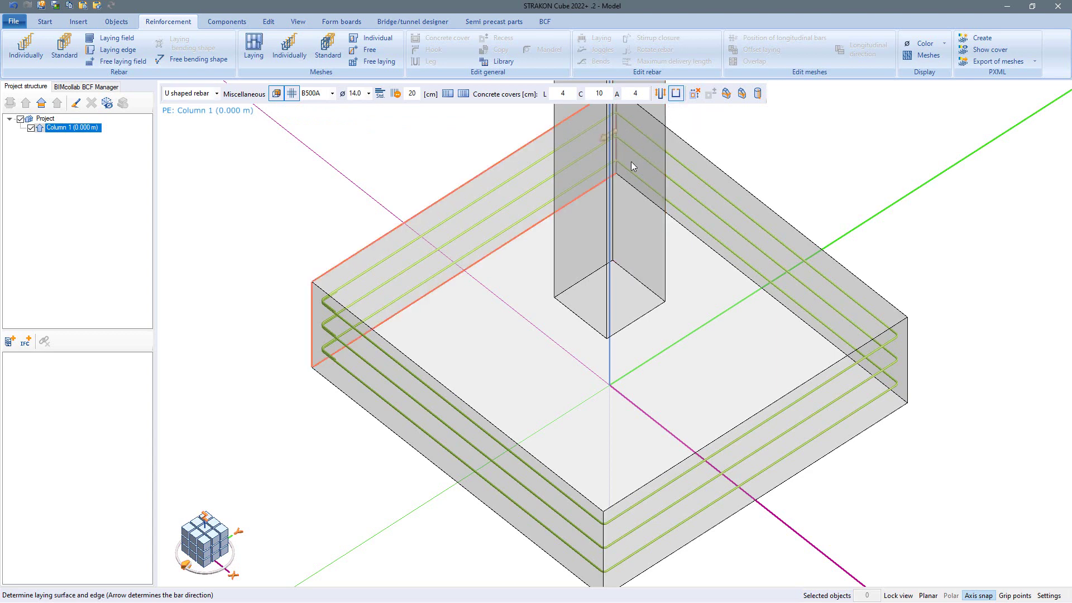
{"action": "left_click", "coordinate": [484, 402]}
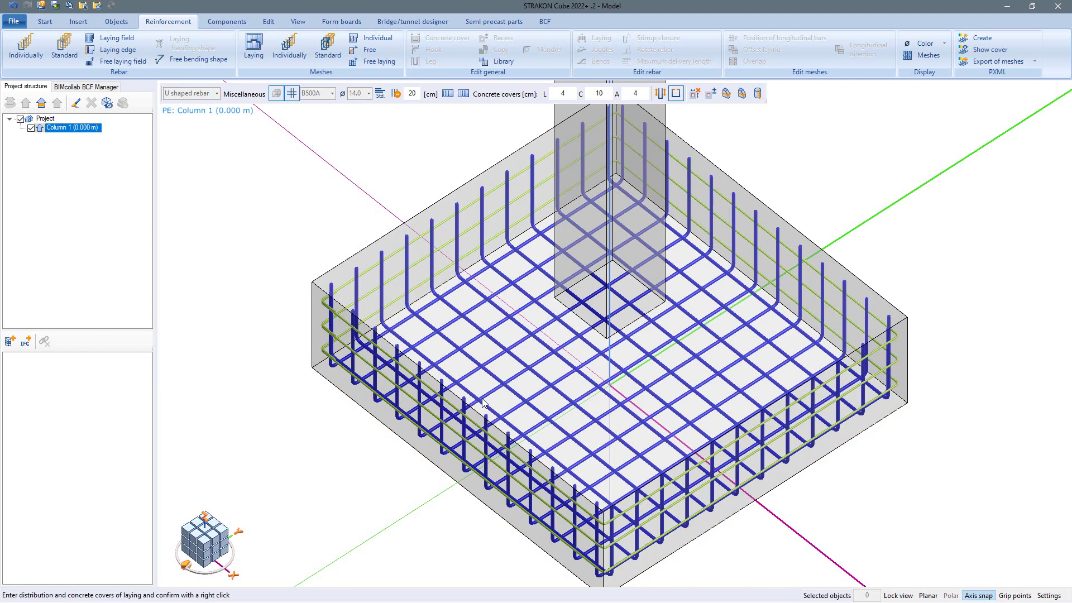
{"action": "right_click", "coordinate": [483, 402]}
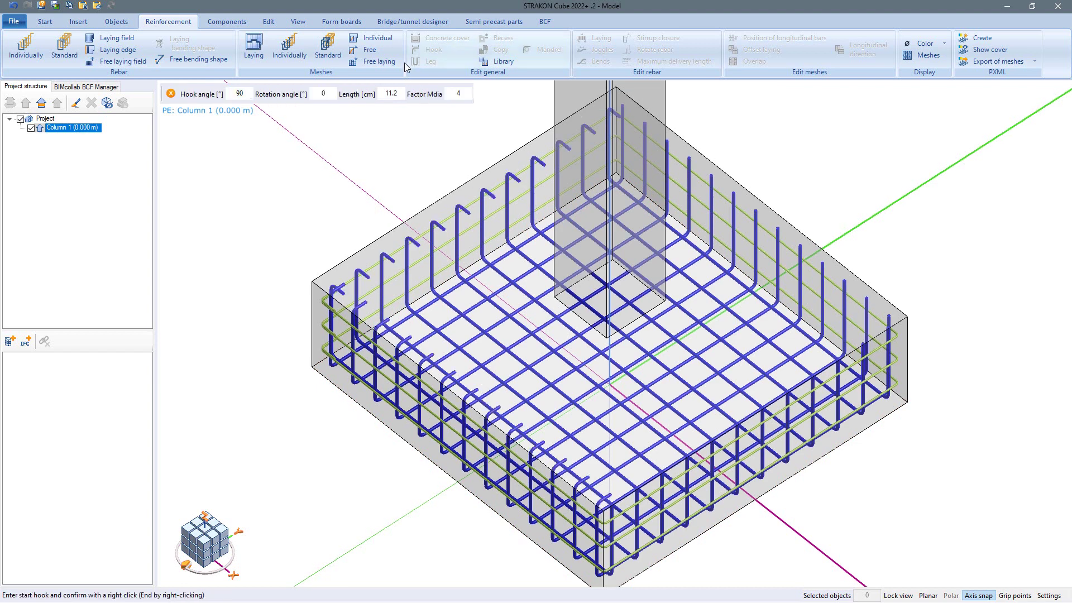
{"action": "type", "text": "25"}
{"action": "key", "text": "Return"}
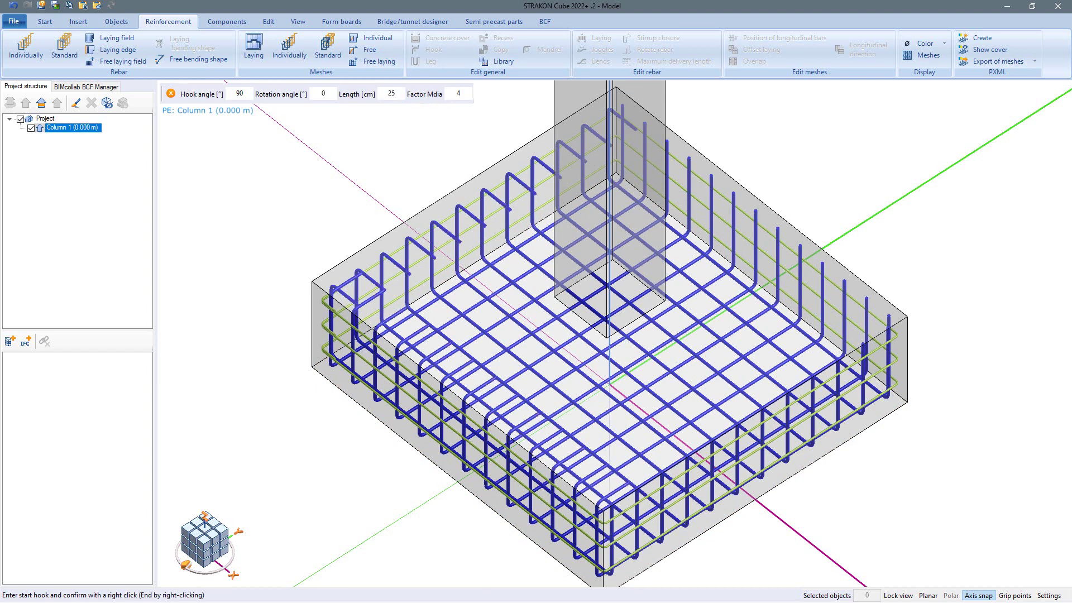
{"action": "right_click", "coordinate": [400, 112]}
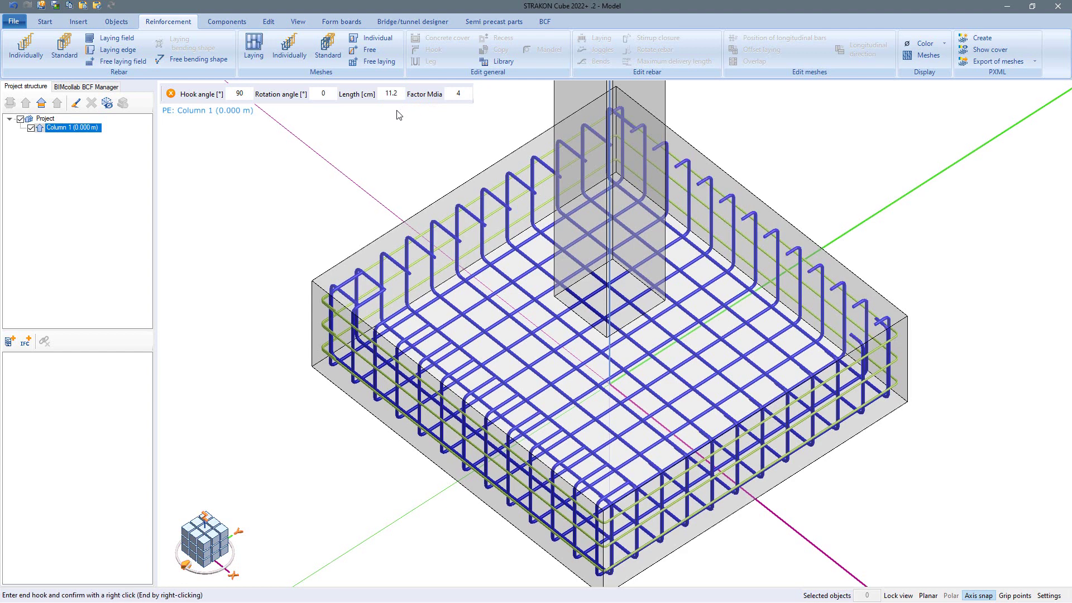
{"action": "type", "text": "25"}
{"action": "key", "text": "Return"}
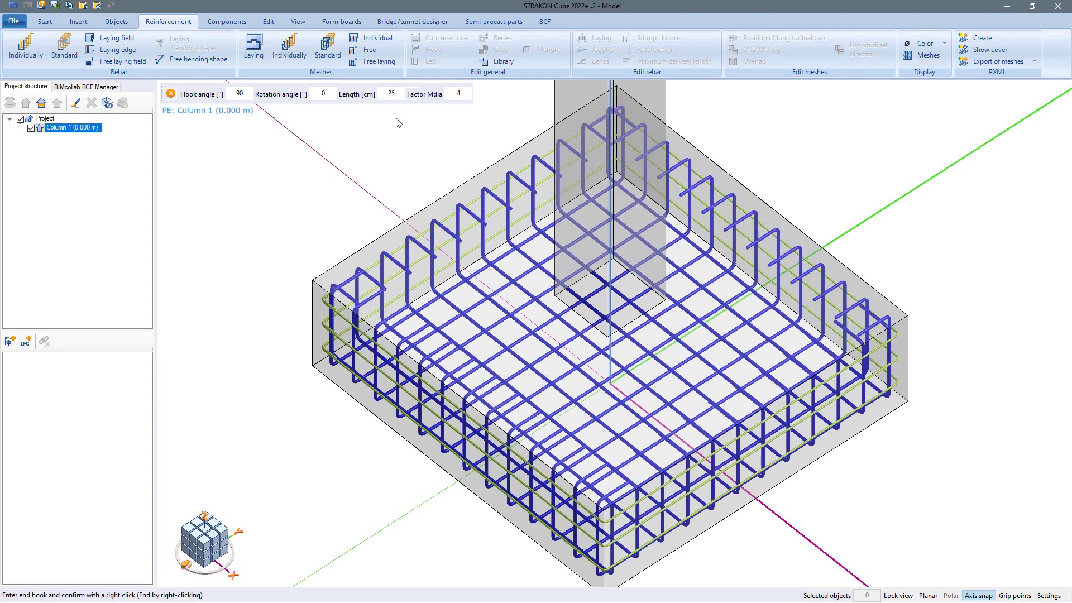
{"action": "right_click", "coordinate": [398, 123]}
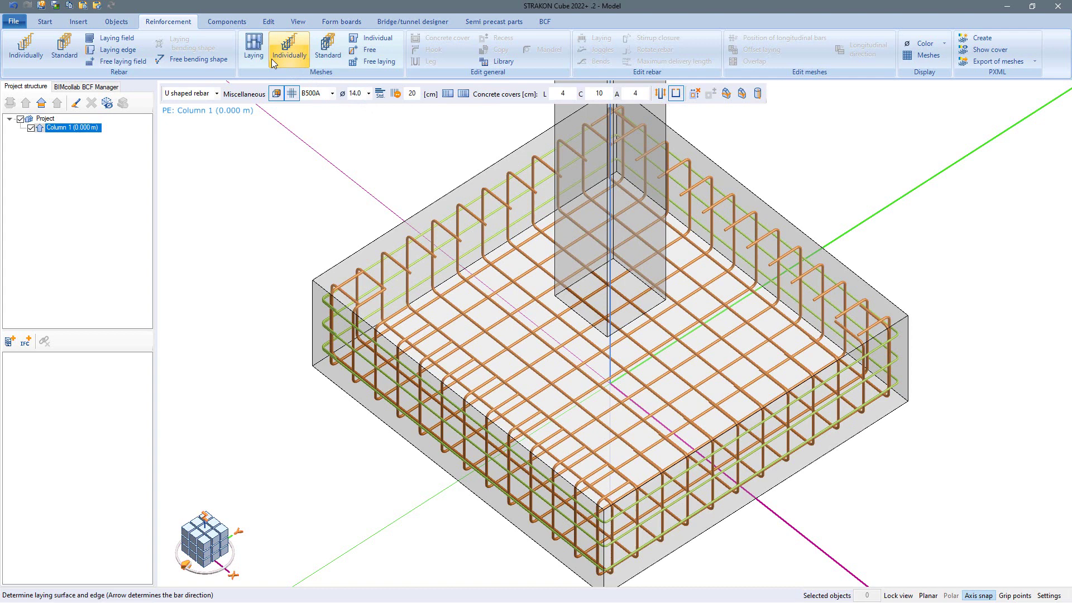
Lay a Q257A reinforcement mesh inside the column footing
{"action": "left_click", "coordinate": [252, 48]}
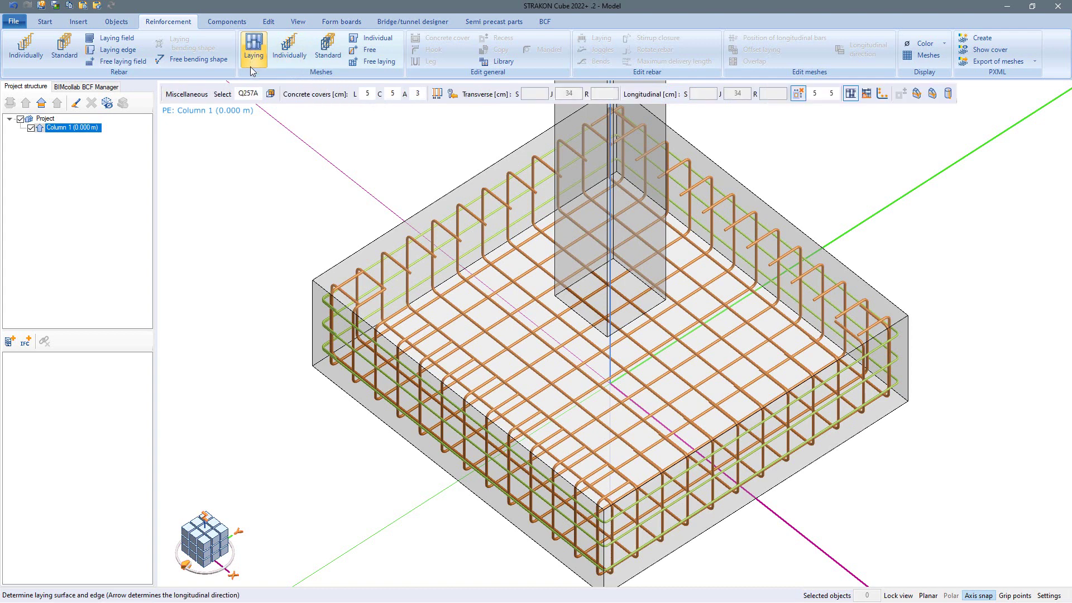
{"action": "left_click", "coordinate": [471, 186]}
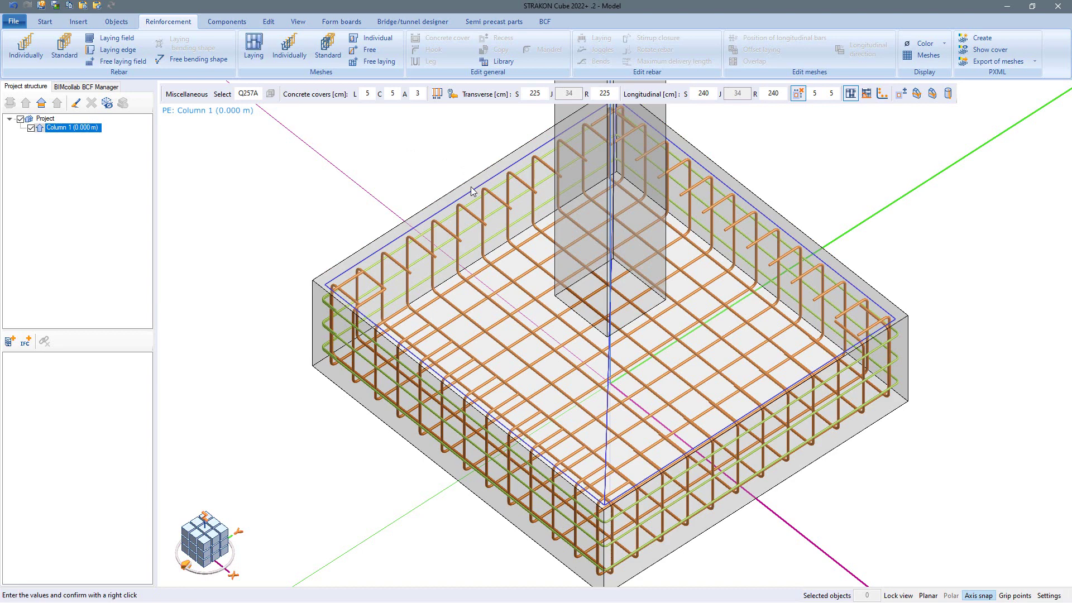
{"action": "right_click", "coordinate": [417, 159]}
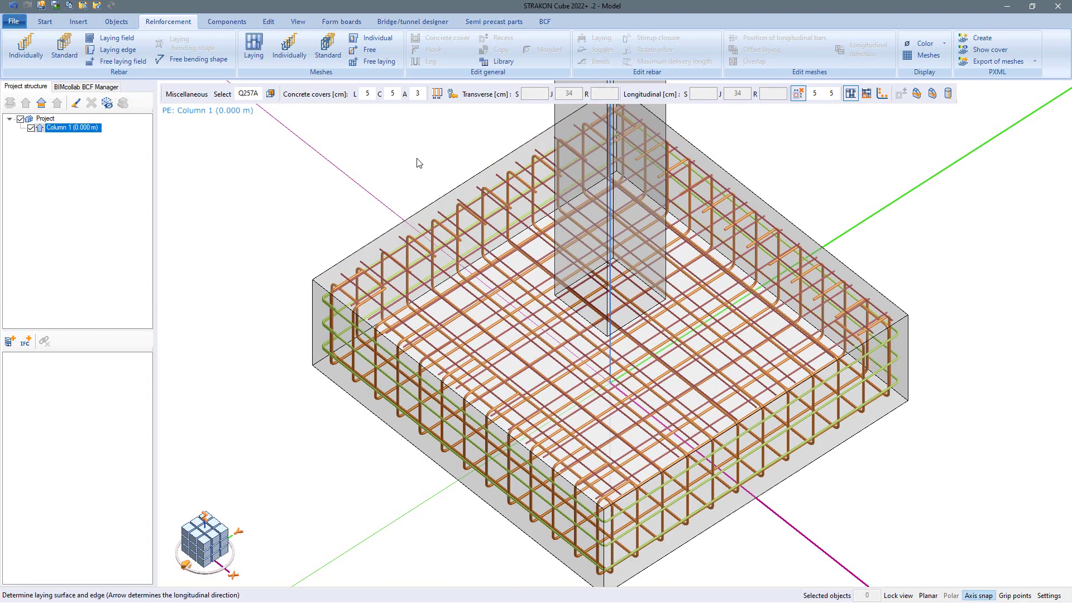
End the laying command and zoom out to show the whole column and reinforced footing
{"action": "scroll", "coordinate": [424, 164], "scroll_direction": "down", "scroll_amount": 5}
{"action": "key", "text": "Escape"}
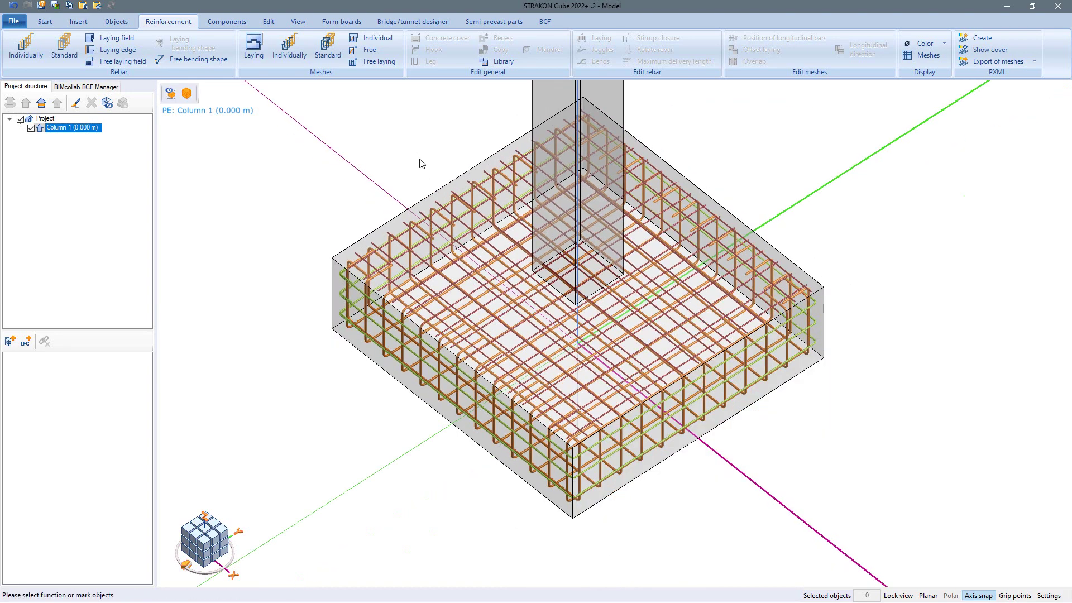
{"action": "middle_click_drag", "start_coordinate": [438, 185], "coordinate": [507, 385]}
{"action": "scroll", "coordinate": [487, 335], "scroll_direction": "down", "scroll_amount": 2}
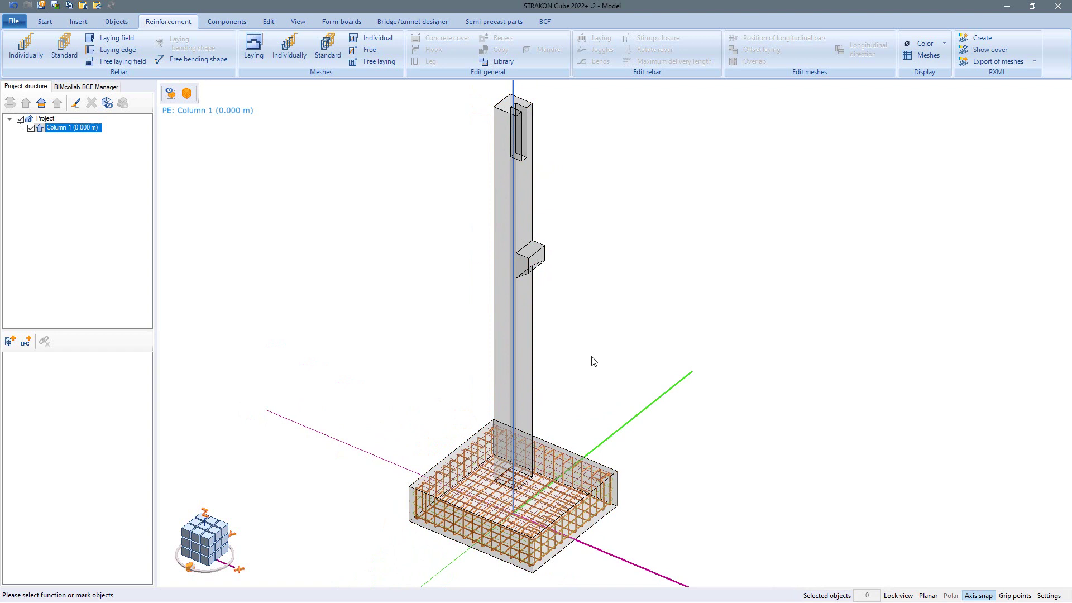
Load the Column body reinforcement set from the library and place it in the column
{"action": "left_click", "coordinate": [501, 63]}
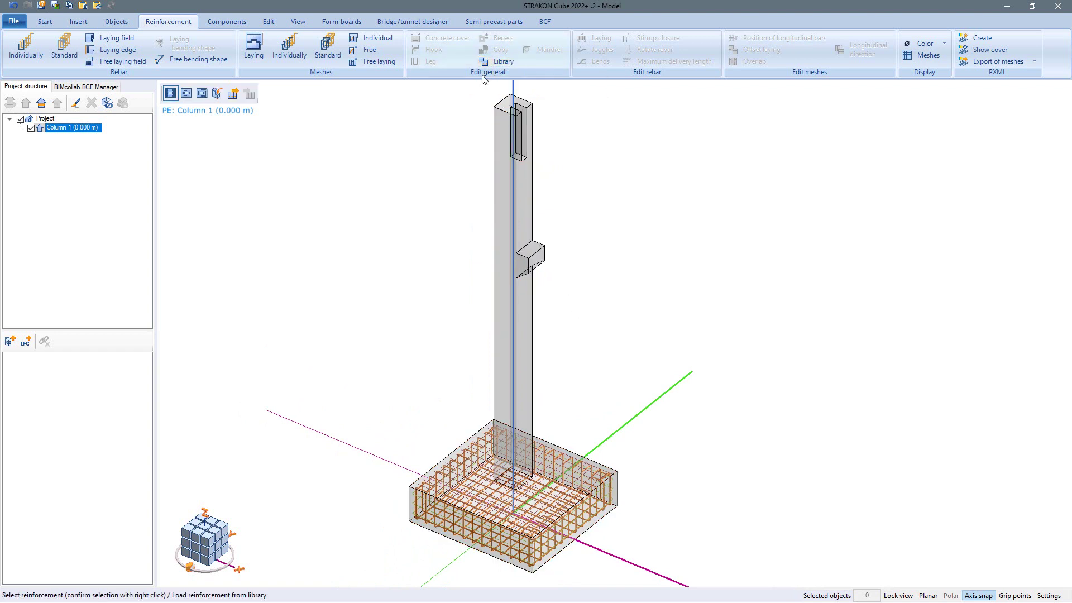
{"action": "left_click", "coordinate": [233, 95]}
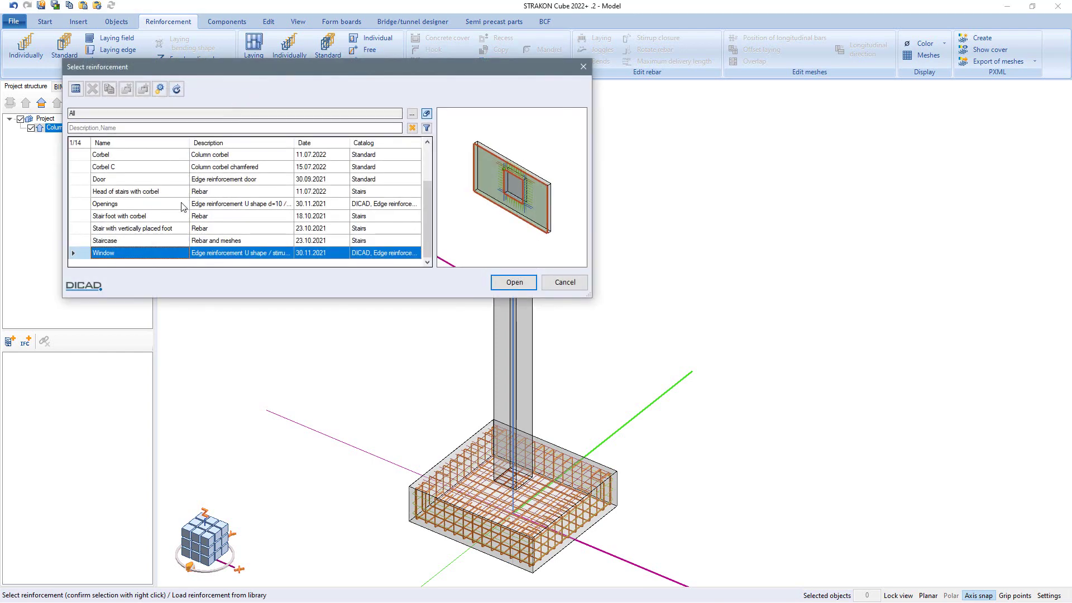
{"action": "scroll", "coordinate": [180, 206], "scroll_direction": "up", "scroll_amount": 2}
{"action": "left_click", "coordinate": [139, 180]}
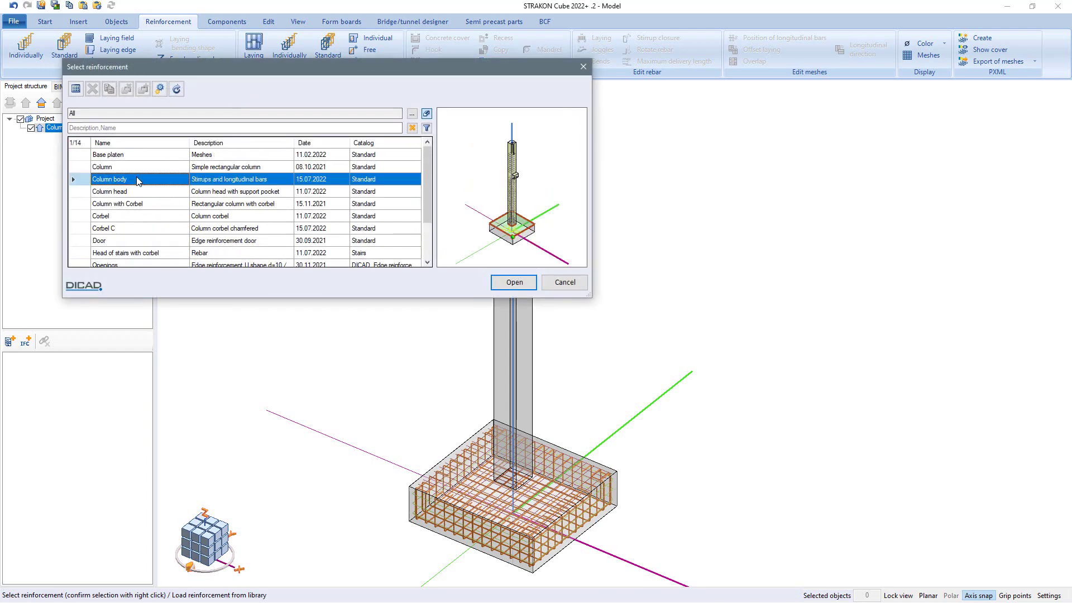
{"action": "scroll", "coordinate": [496, 249], "scroll_direction": "up", "scroll_amount": 3}
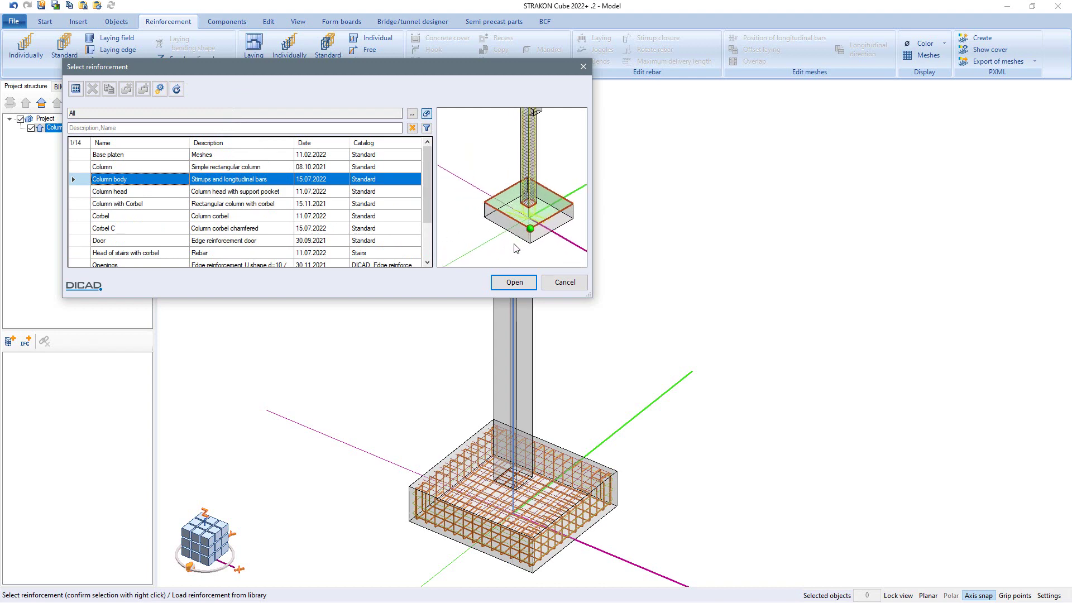
{"action": "left_click", "coordinate": [514, 282]}
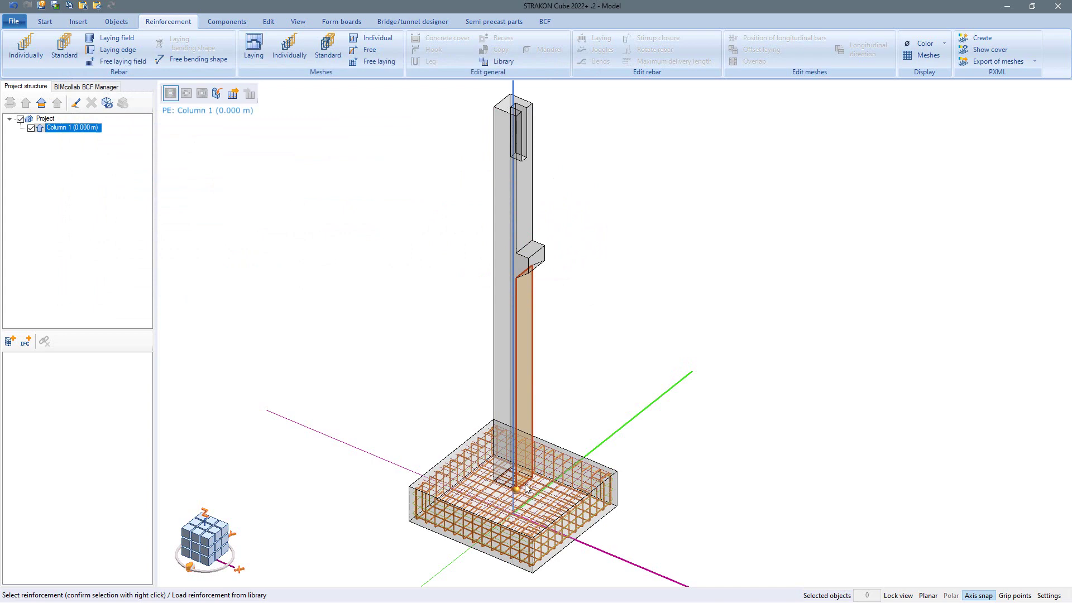
{"action": "left_click", "coordinate": [525, 487]}
{"action": "left_click", "coordinate": [532, 535]}
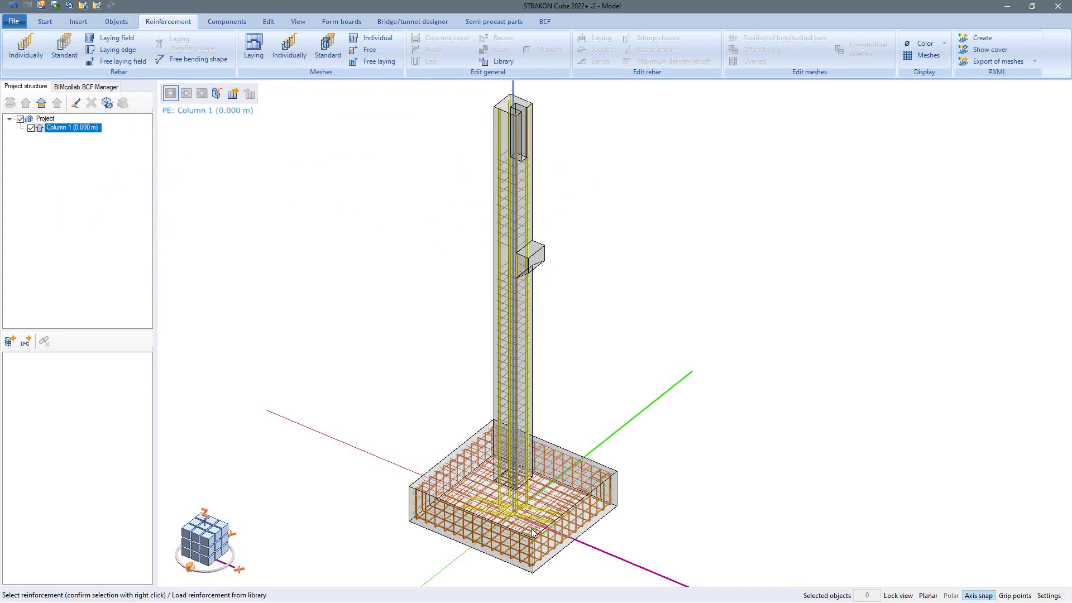
Add the library's Column head and Corbel C reinforcement sets to the column
{"action": "left_click", "coordinate": [232, 94]}
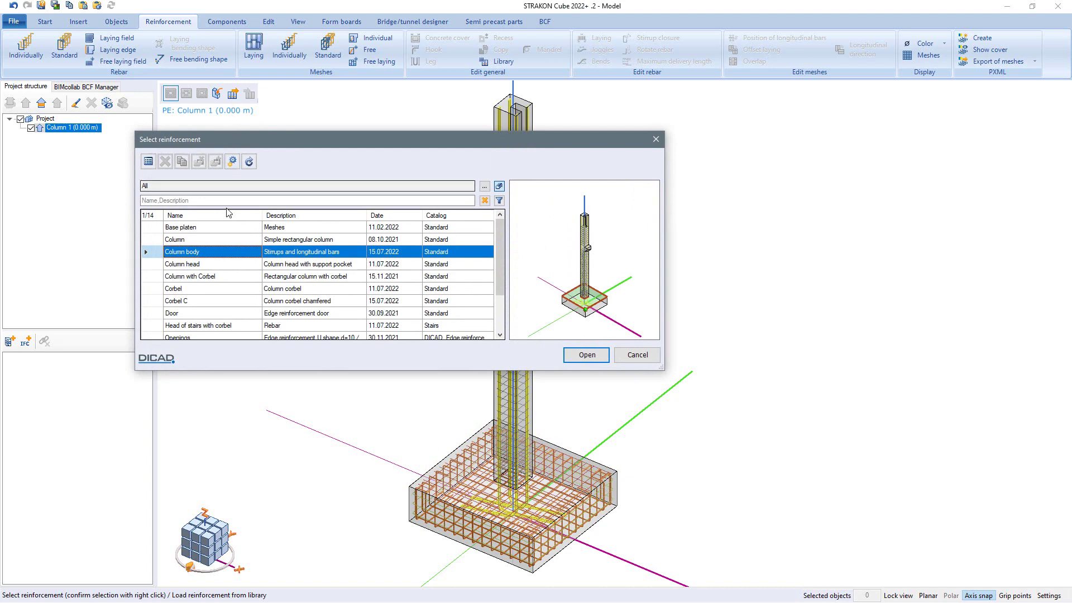
{"action": "double_click", "coordinate": [201, 265]}
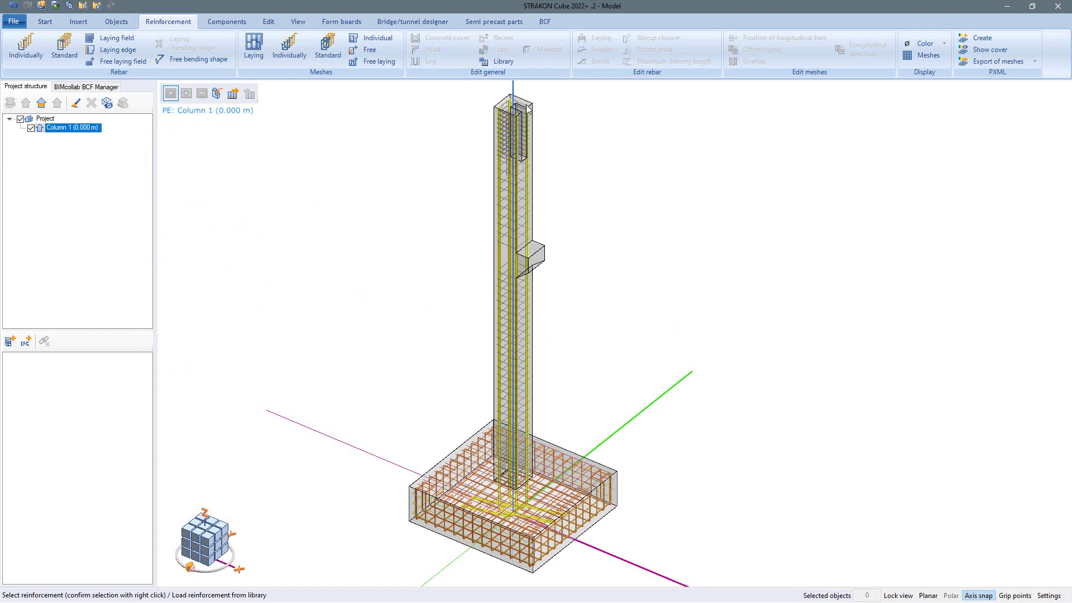
{"action": "left_click", "coordinate": [233, 94]}
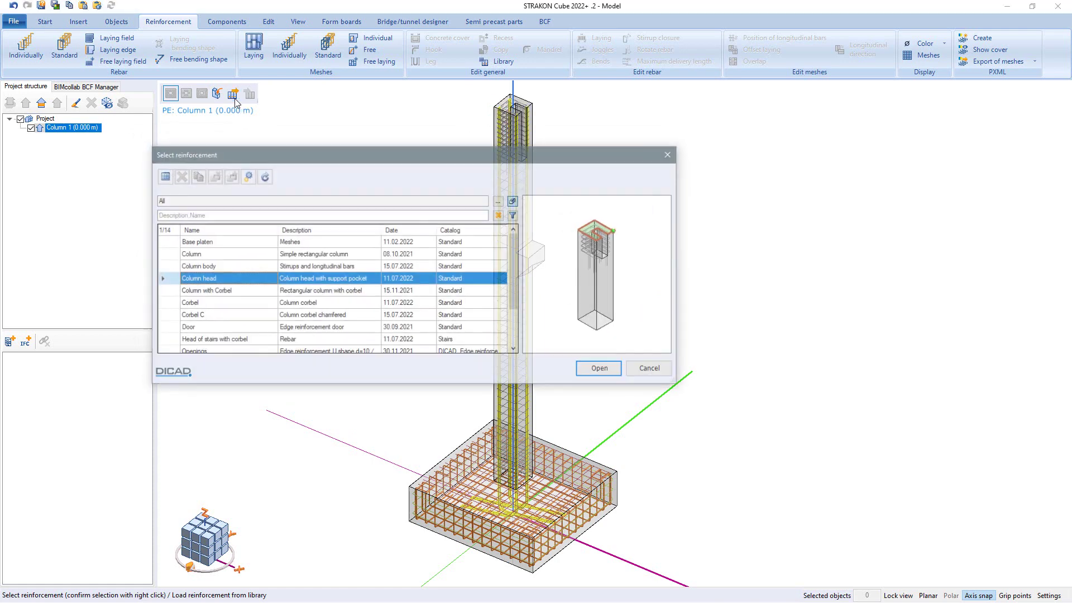
{"action": "left_click", "coordinate": [227, 316]}
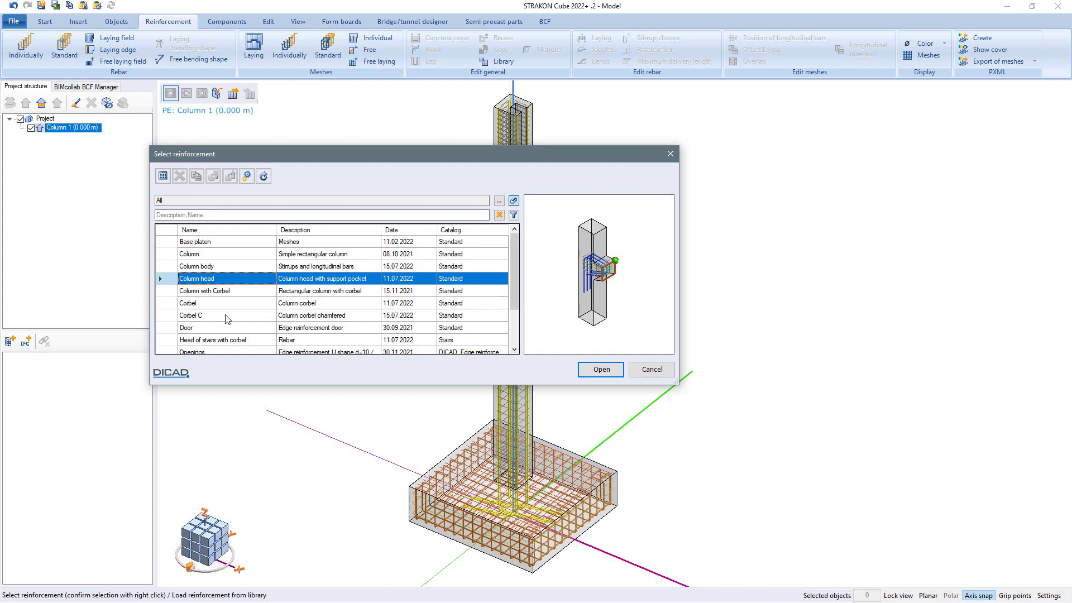
{"action": "double_click", "coordinate": [227, 317]}
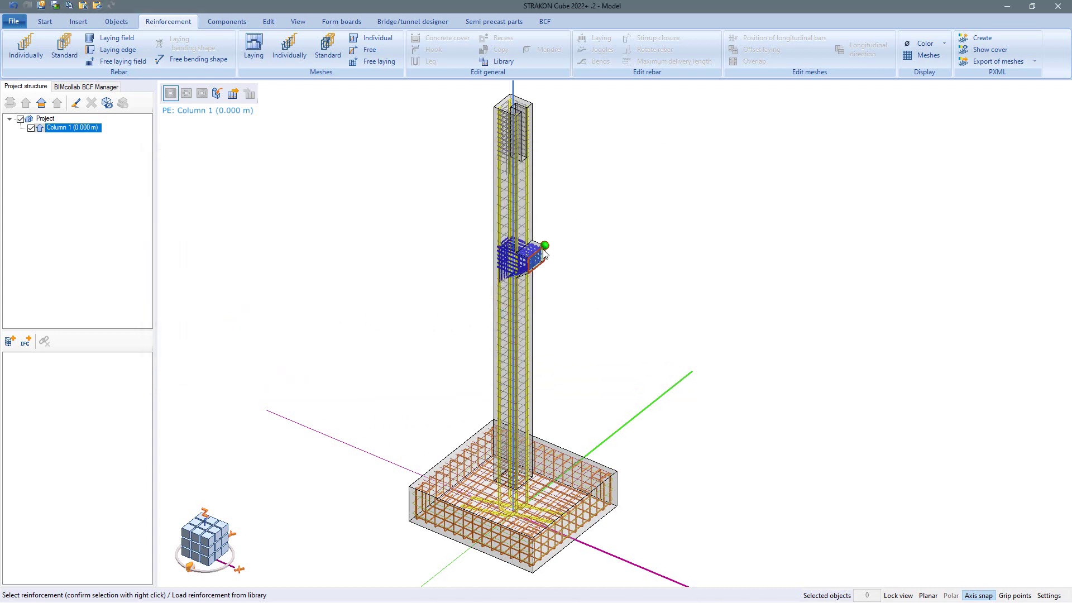
Finish placing the library cages and bring the corbel reinforcement into view
{"action": "right_click", "coordinate": [581, 234]}
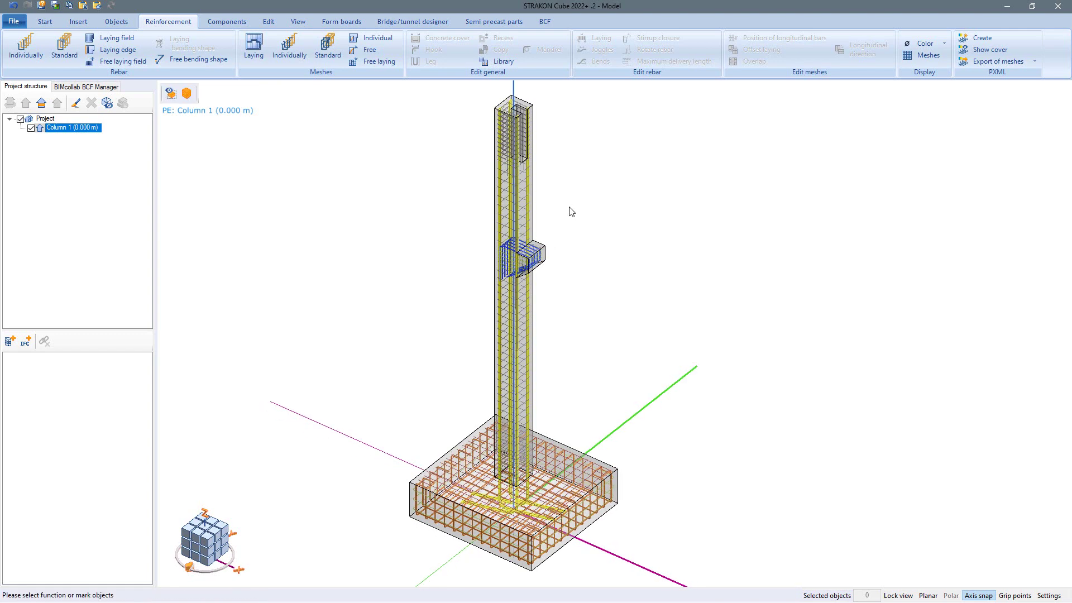
{"action": "scroll", "coordinate": [576, 256], "scroll_direction": "up", "scroll_amount": 5}
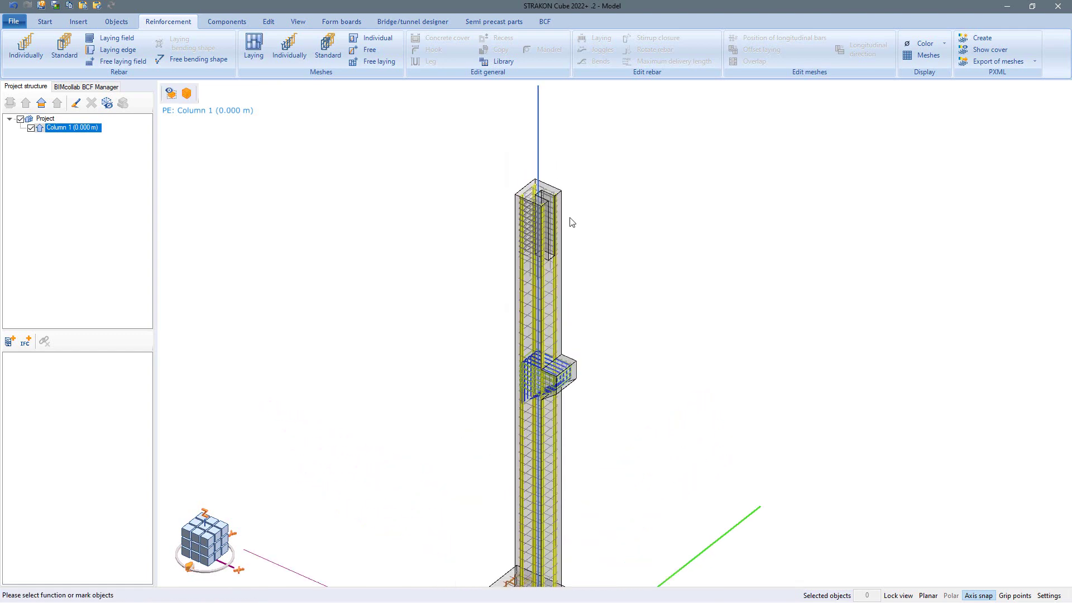
{"action": "scroll", "coordinate": [539, 201], "scroll_direction": "up", "scroll_amount": 1}
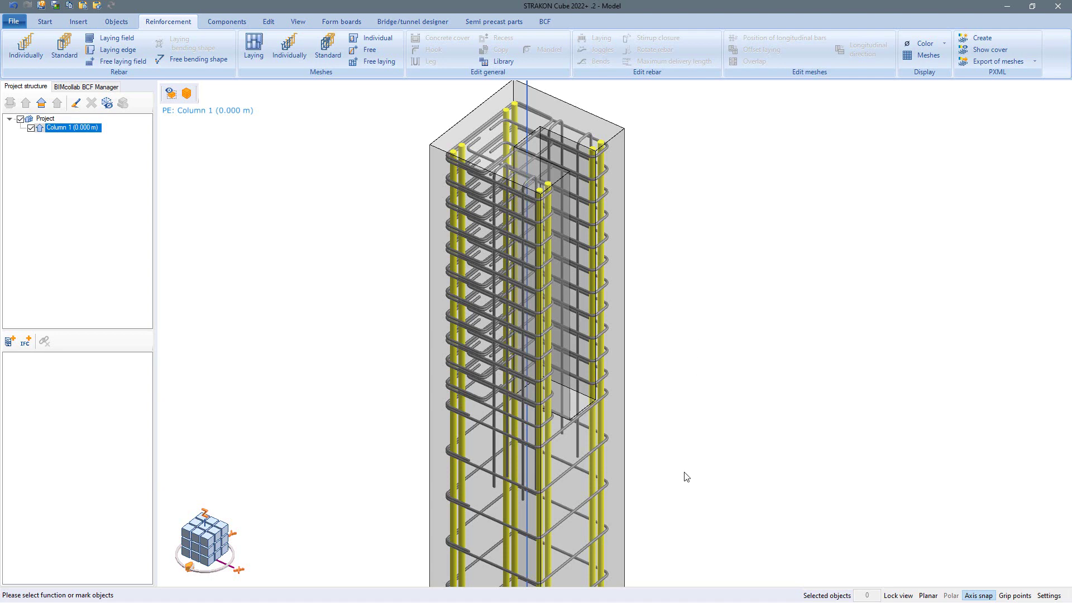
{"action": "middle_click_drag", "start_coordinate": [684, 473], "coordinate": [687, 131]}
{"action": "mouse_move", "coordinate": [698, 363]}
{"action": "middle_mouse_down"}
{"action": "mouse_move", "coordinate": [694, 197]}
{"action": "mouse_move", "coordinate": [676, 133]}
{"action": "middle_mouse_up"}
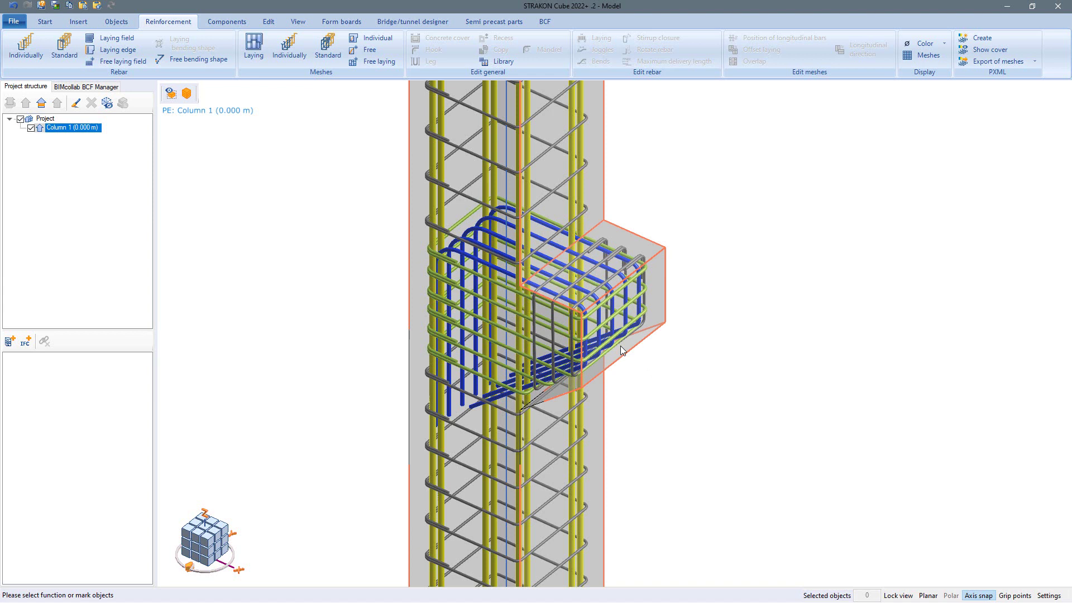
Set the start leg length of the corbel's U-bars to 115 cm
{"action": "left_click", "coordinate": [610, 306]}
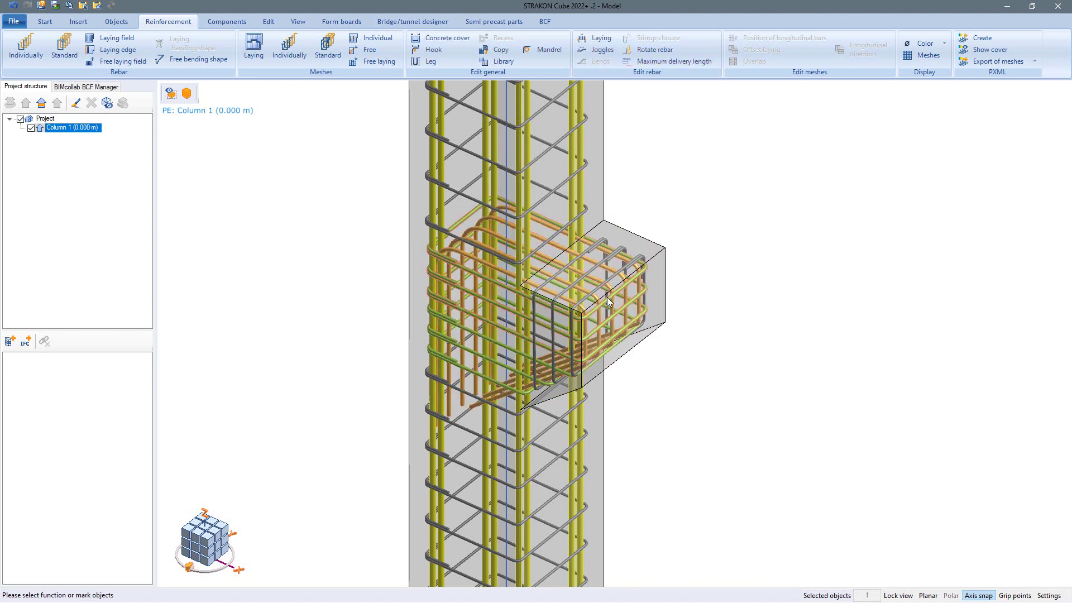
{"action": "left_click", "coordinate": [428, 63]}
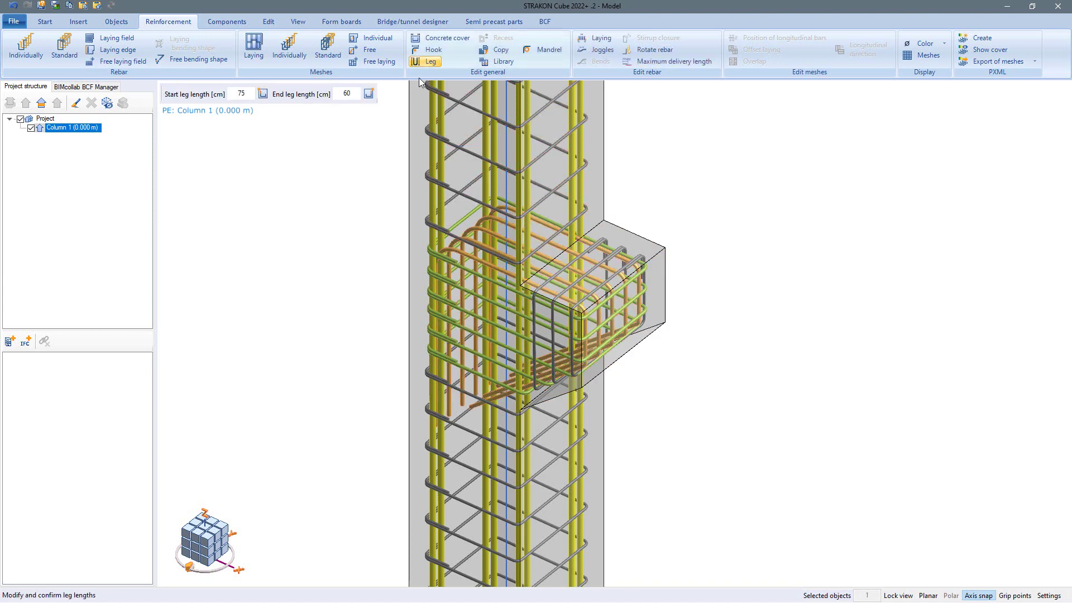
{"action": "double_click", "coordinate": [242, 93]}
{"action": "type", "text": "75"}
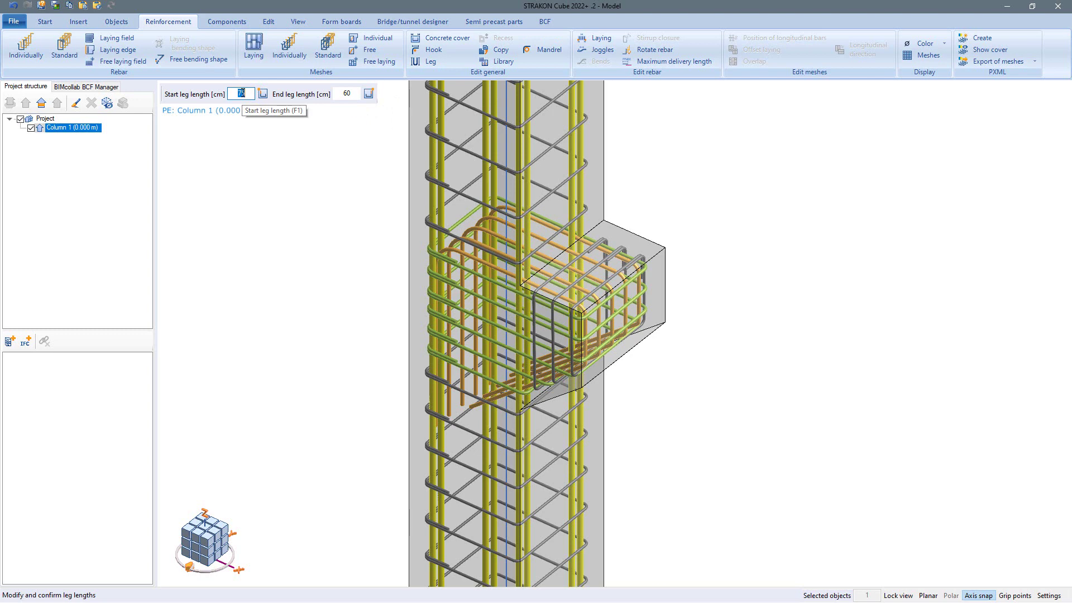
{"action": "key", "text": "Return"}
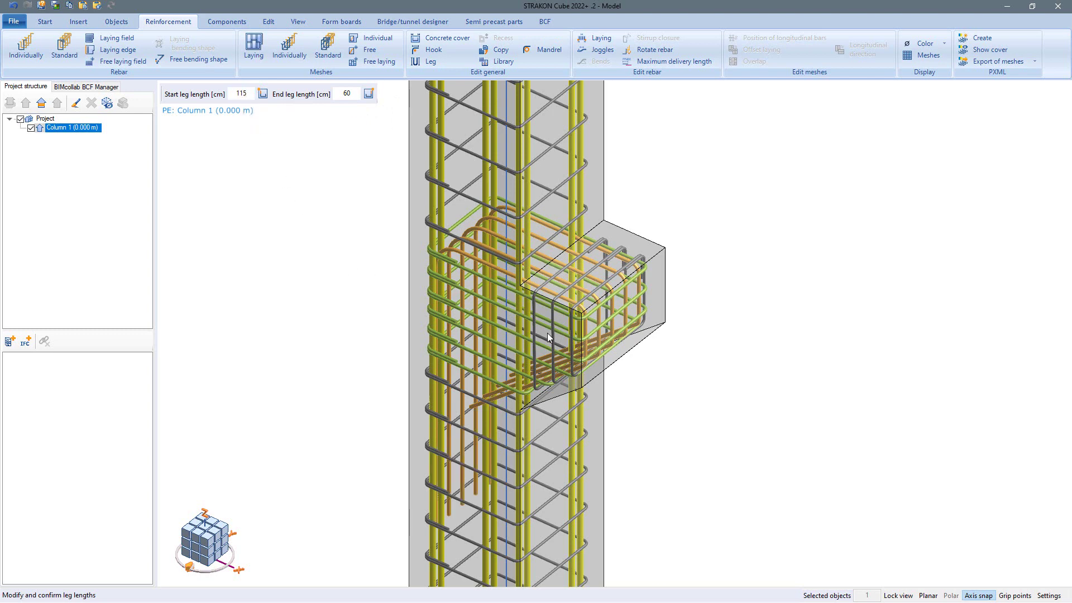
{"action": "right_click", "coordinate": [705, 380]}
{"action": "key", "text": "Escape"}
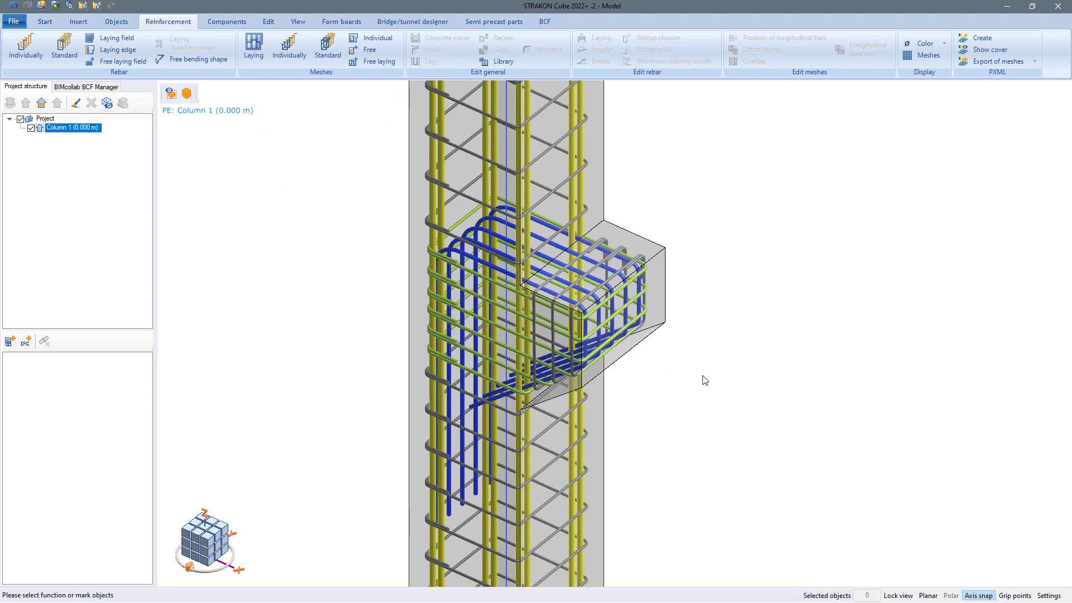
{"action": "scroll", "coordinate": [704, 381], "scroll_direction": "down", "scroll_amount": 3}
{"action": "middle_click_drag", "start_coordinate": [698, 486], "coordinate": [671, 201]}
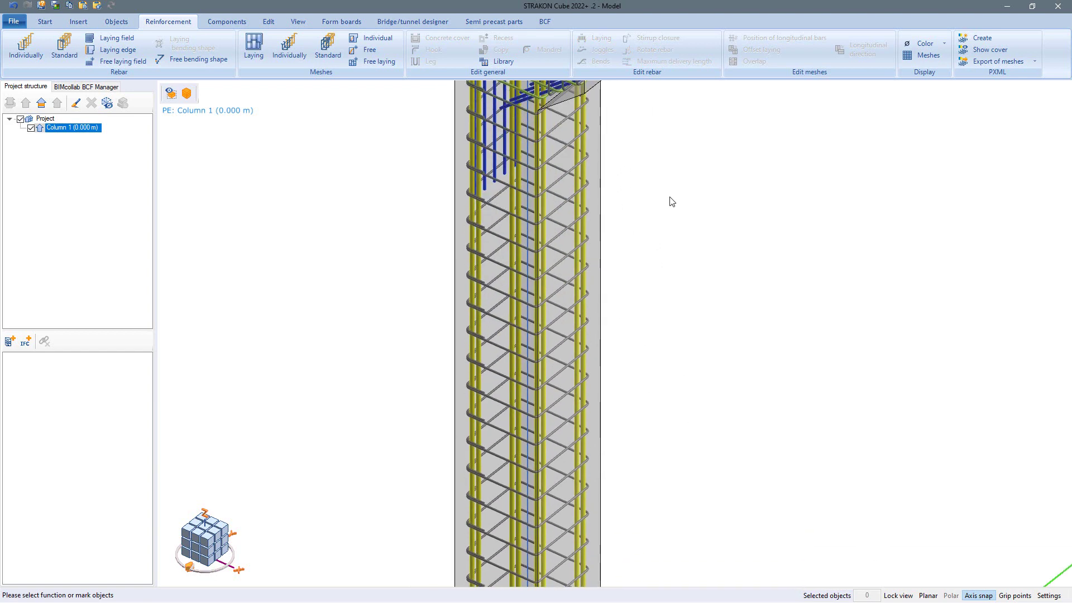
{"action": "middle_click_drag", "start_coordinate": [658, 370], "coordinate": [690, 172]}
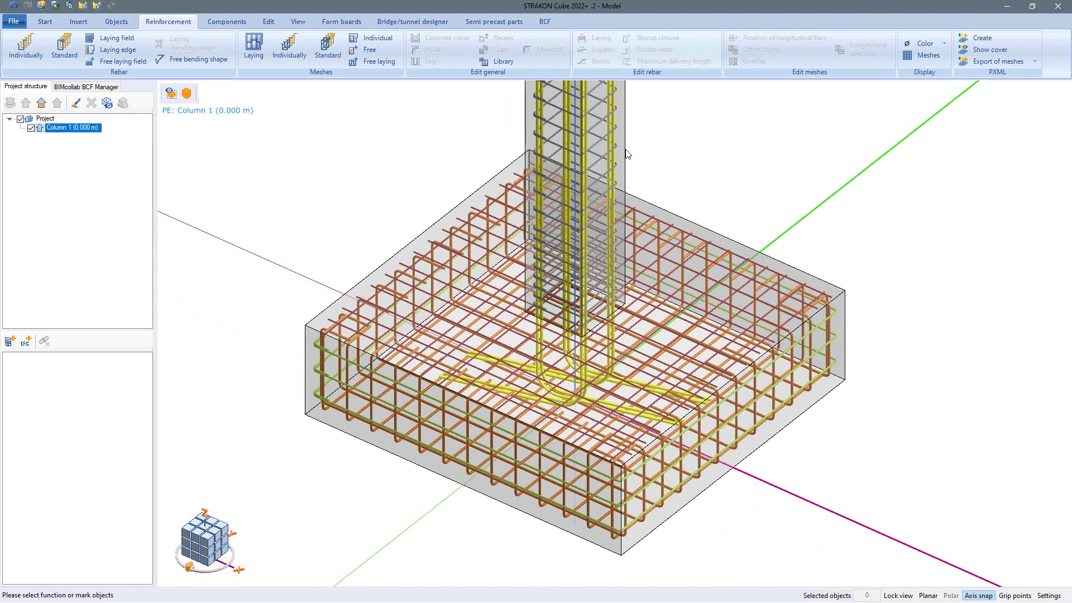
Save all of the footing's reinforcement bars to the library as Foundation
{"action": "left_click", "coordinate": [501, 61]}
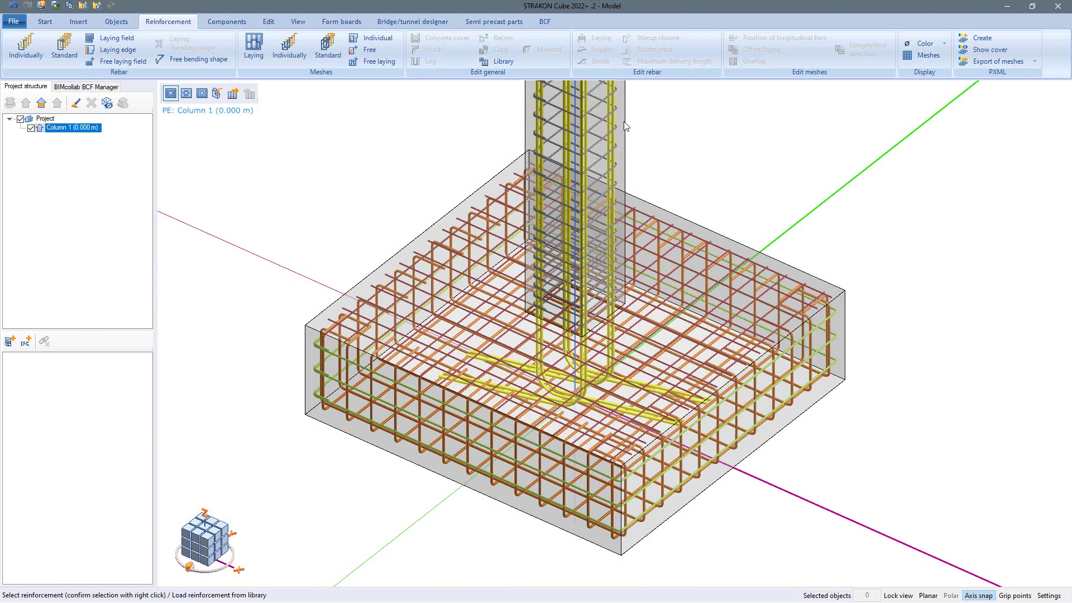
{"action": "left_click_drag", "start_coordinate": [893, 136], "coordinate": [256, 573]}
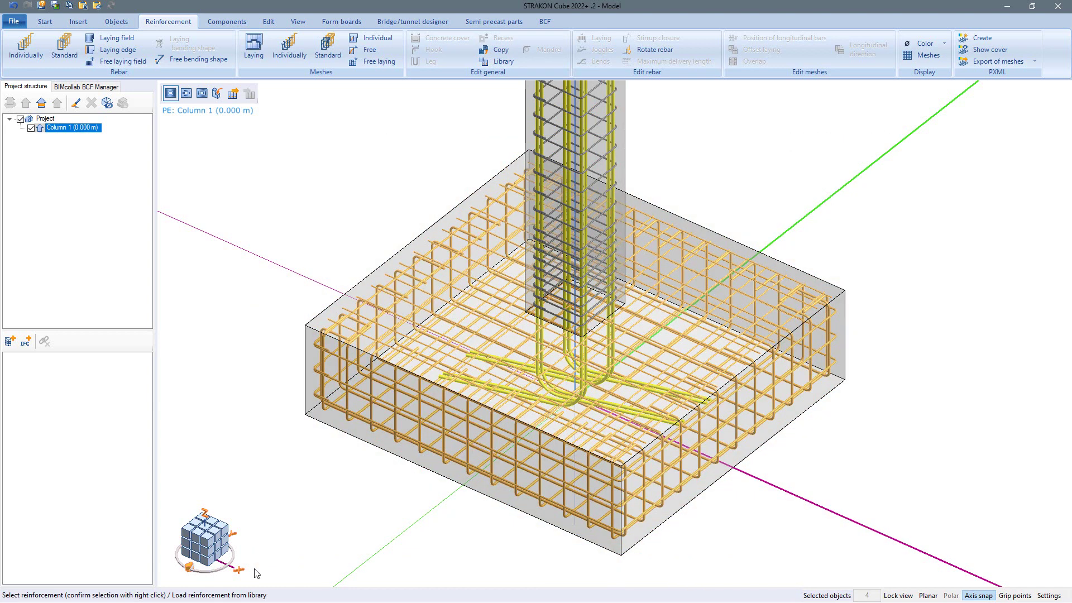
{"action": "right_click", "coordinate": [345, 352]}
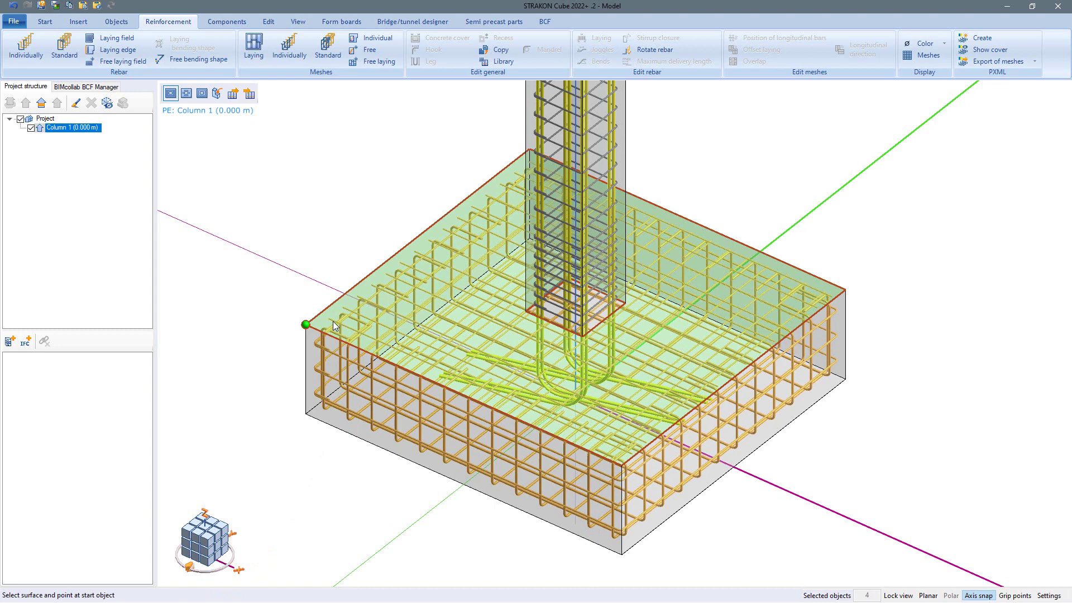
{"action": "left_click", "coordinate": [249, 96]}
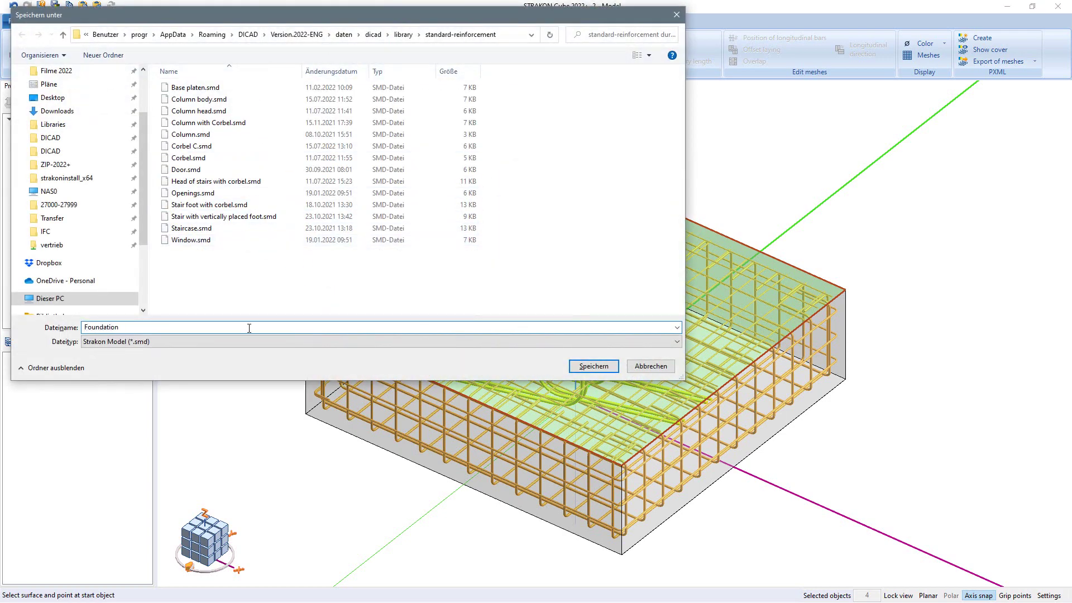
{"action": "key", "text": "Return"}
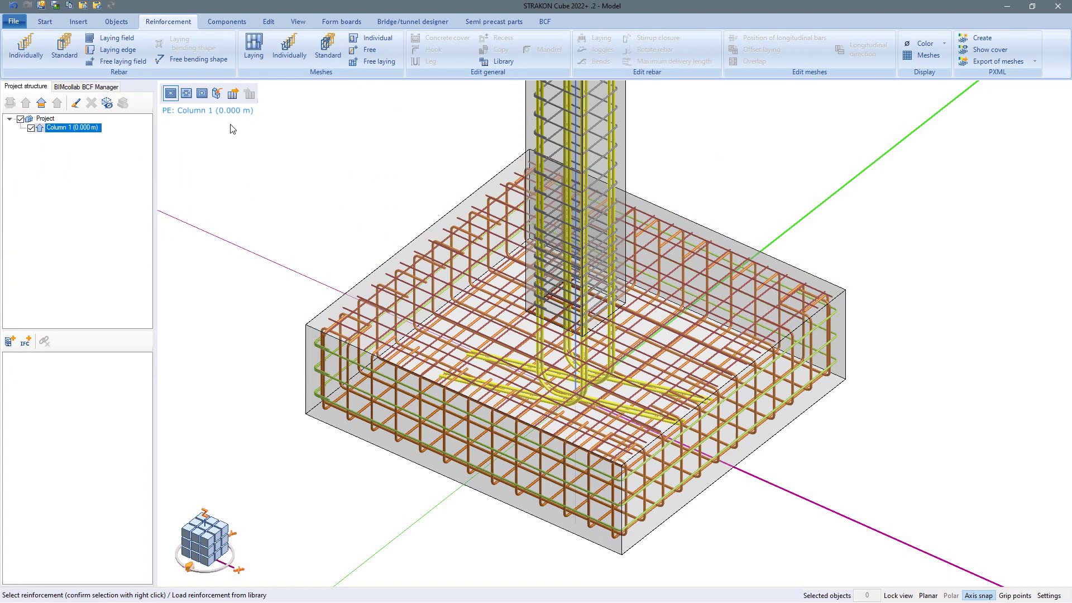
Refresh the reinforcement library list and select the new Foundation entry
{"action": "left_click", "coordinate": [232, 94]}
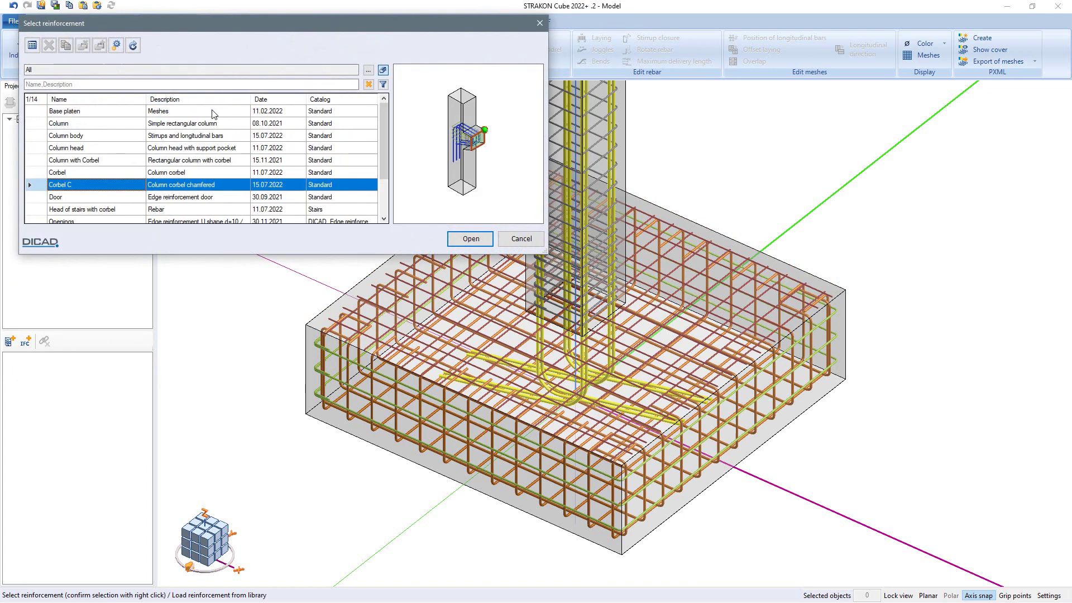
{"action": "left_click", "coordinate": [133, 45]}
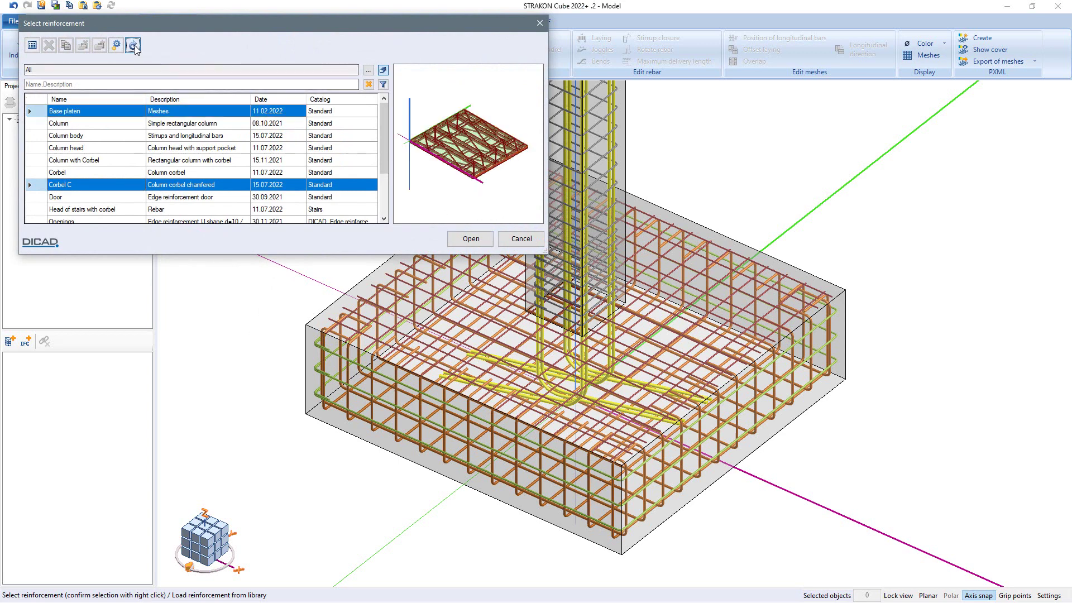
{"action": "left_click", "coordinate": [133, 46]}
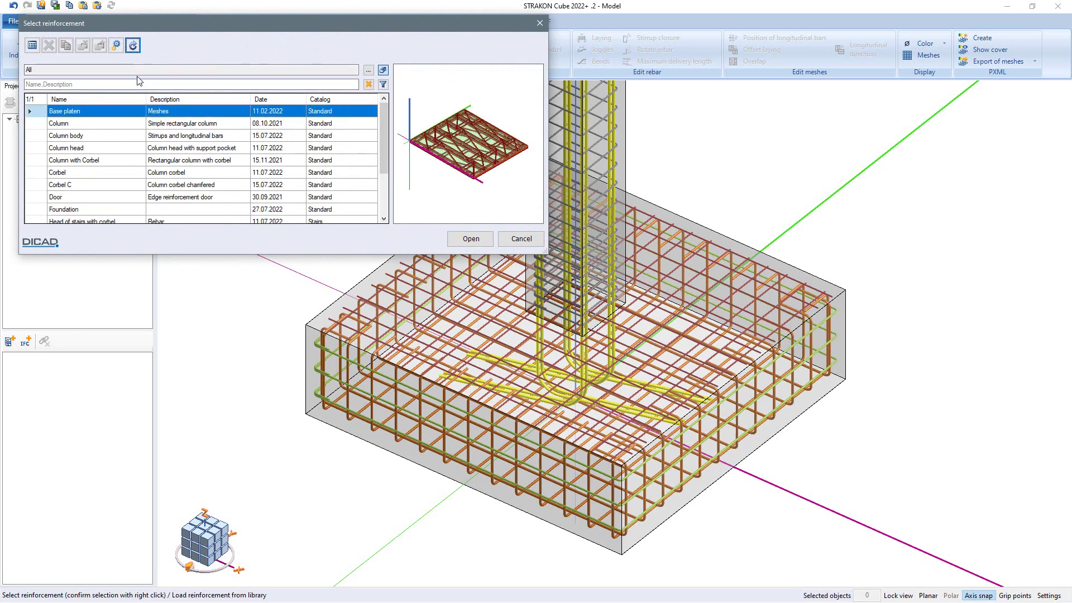
{"action": "left_click", "coordinate": [78, 211]}
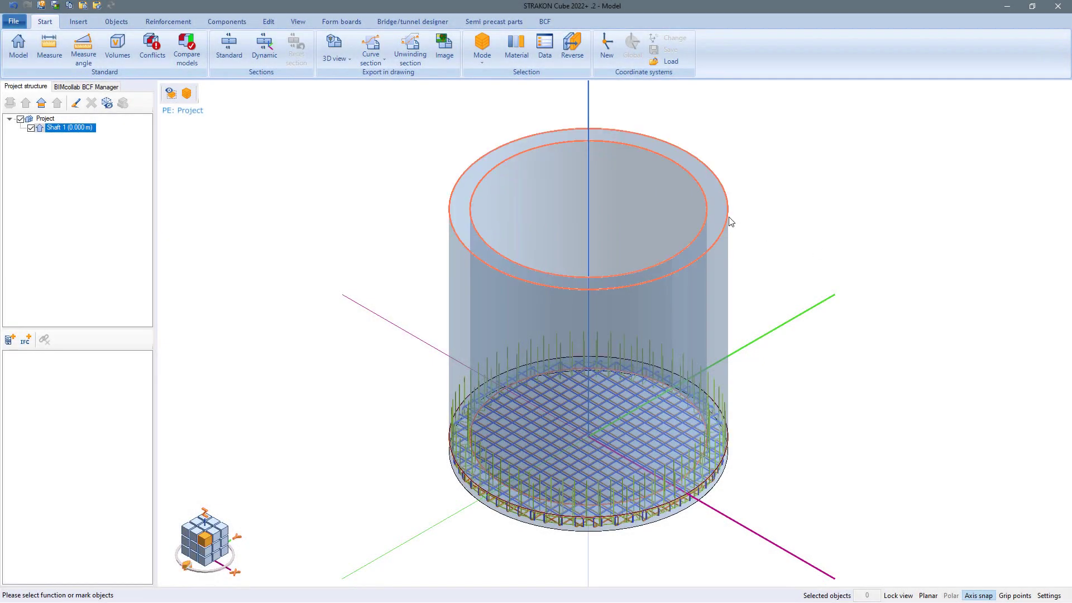
Hide the shaft wall and open the Pump sump Flex-Part for insertion
{"action": "key", "text": "h"}
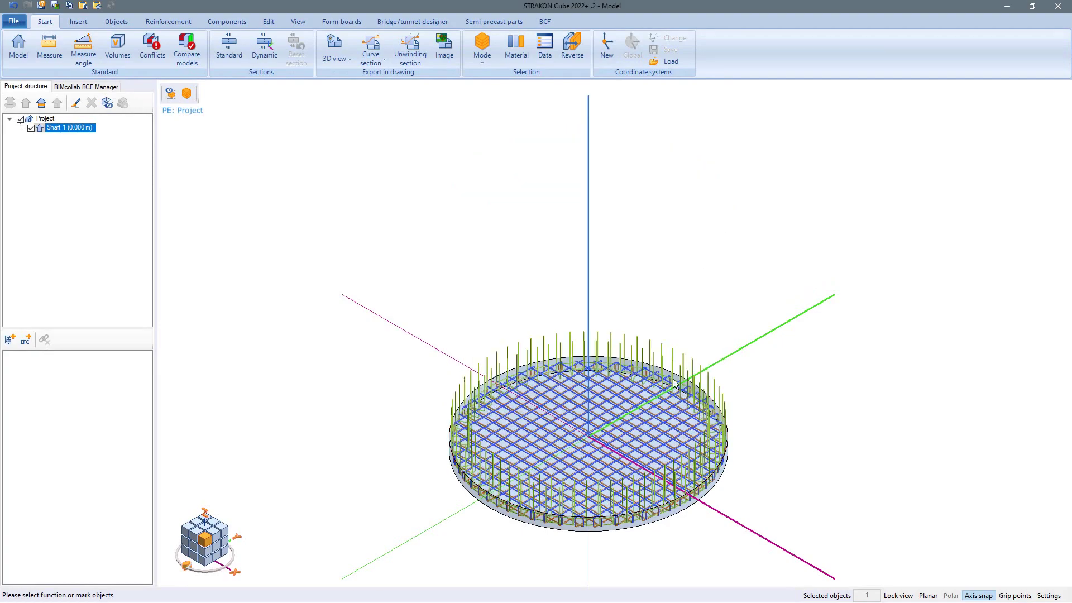
{"action": "scroll", "coordinate": [606, 454], "scroll_direction": "up", "scroll_amount": 7}
{"action": "middle_click_drag", "start_coordinate": [606, 433], "coordinate": [649, 384], "text": "shift"}
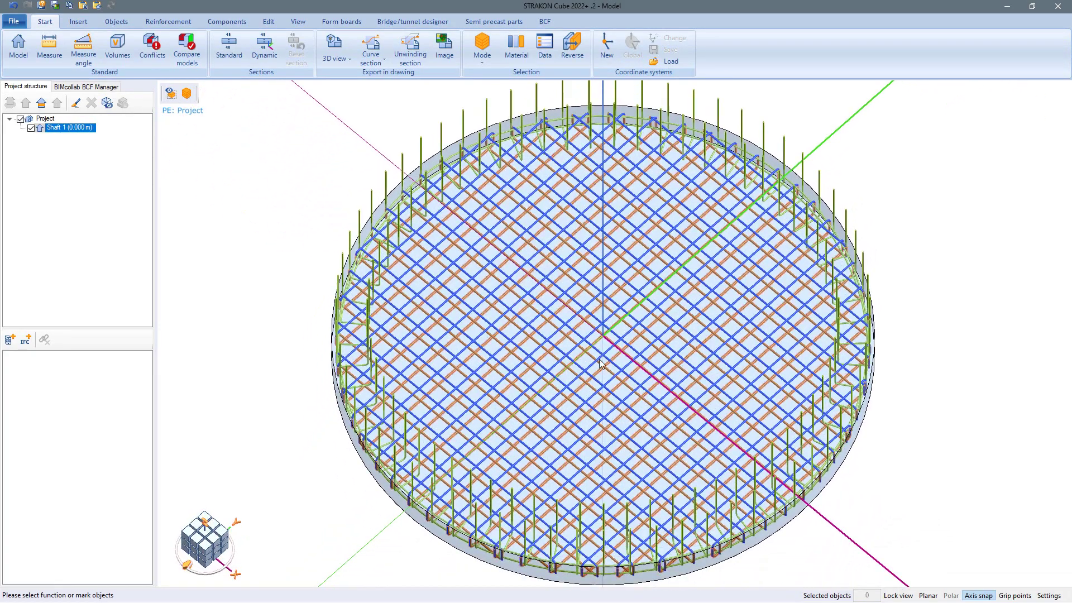
{"action": "left_click", "coordinate": [78, 22]}
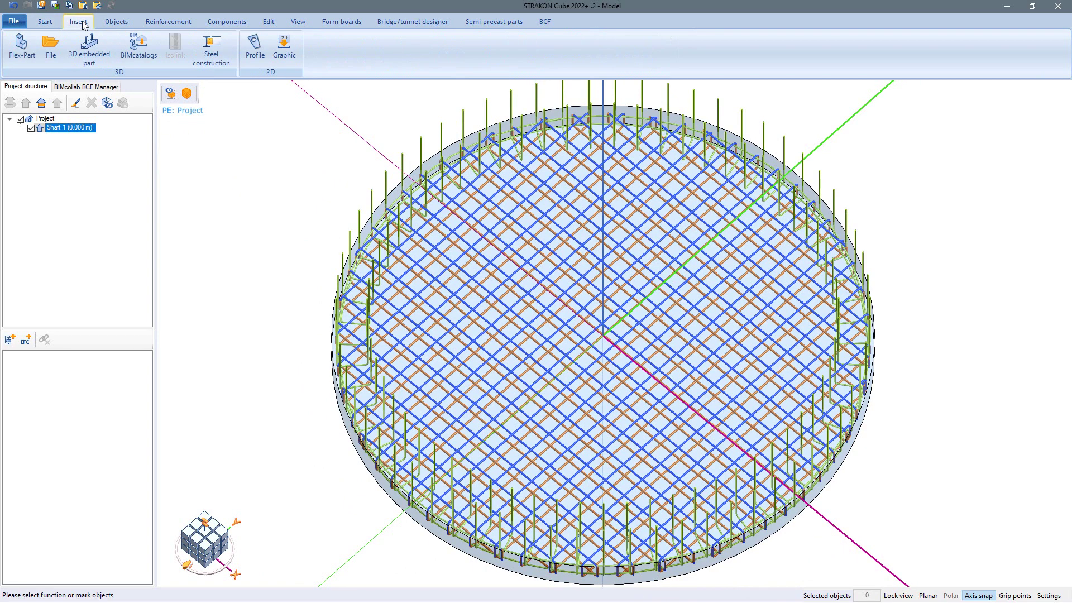
{"action": "left_click", "coordinate": [25, 51]}
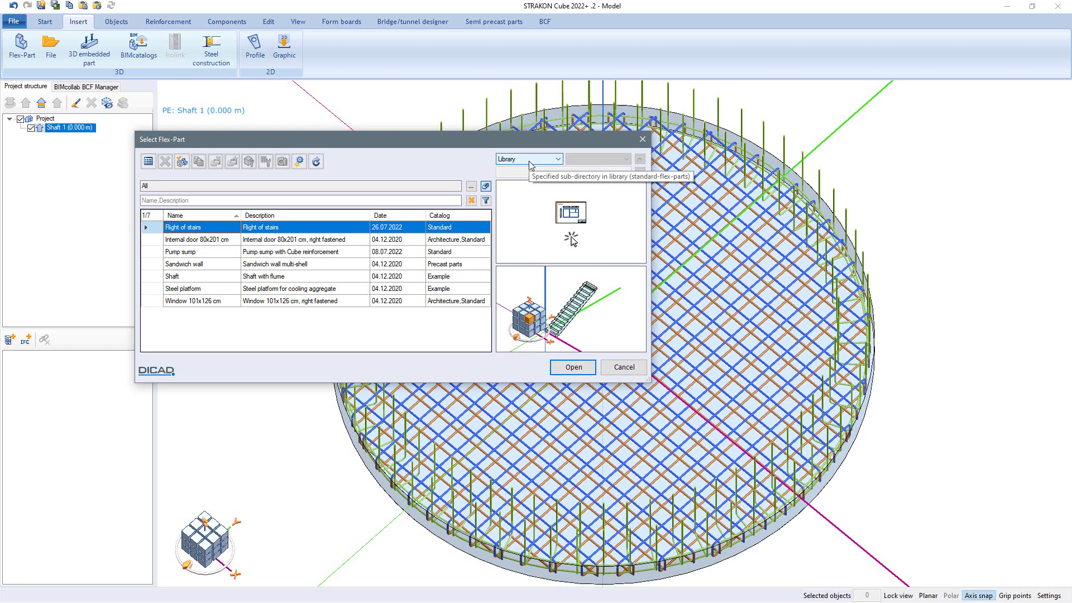
{"action": "left_click", "coordinate": [228, 252]}
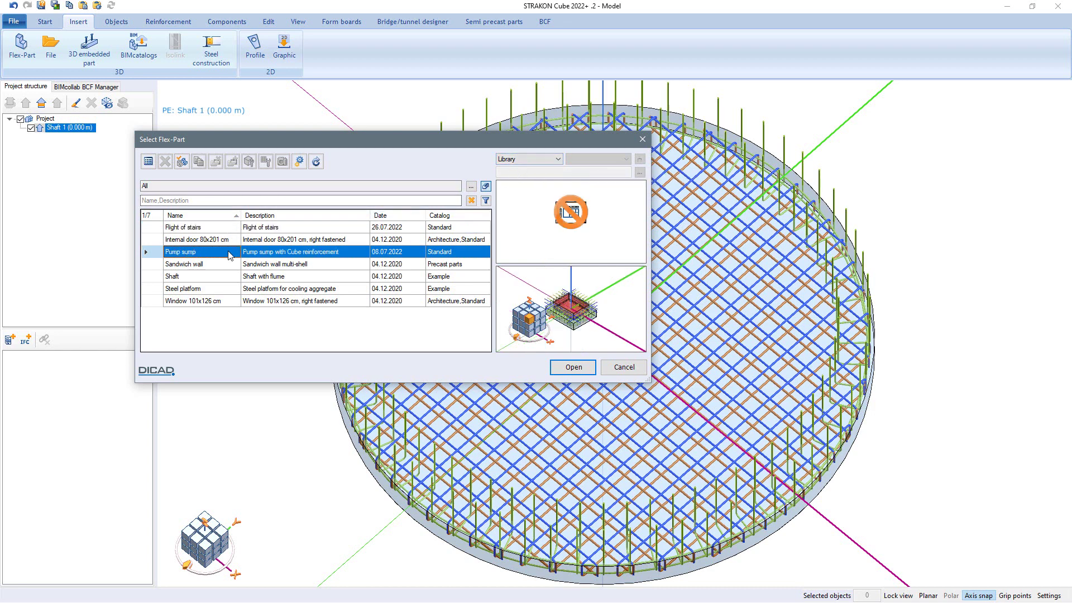
{"action": "double_click", "coordinate": [229, 252]}
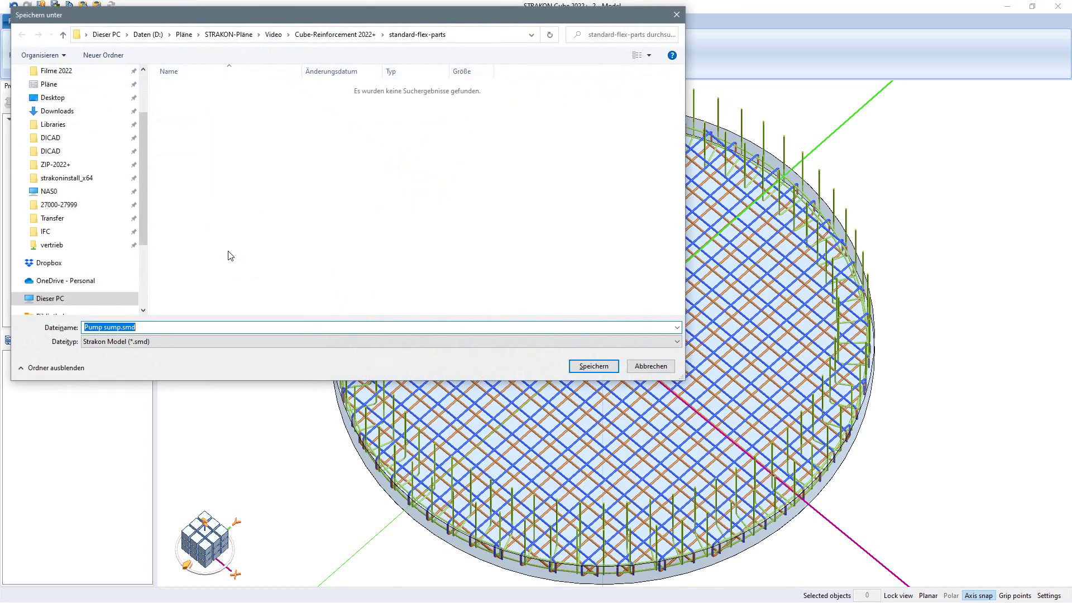
{"action": "left_click", "coordinate": [593, 366]}
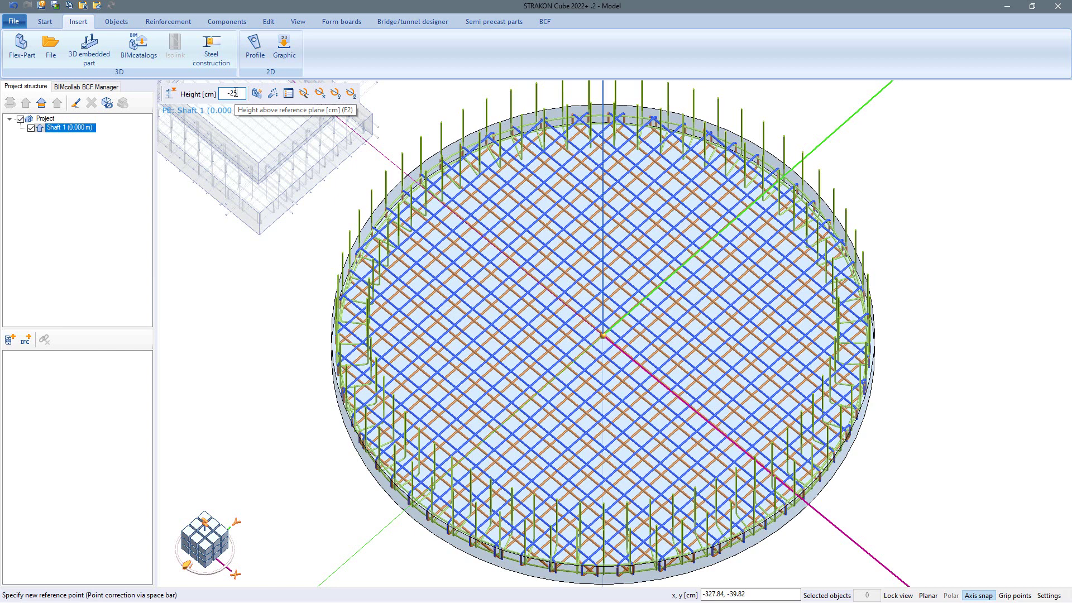
Mark the pump sump as a displacement object and place it at the slab centre
{"action": "left_click", "coordinate": [289, 94]}
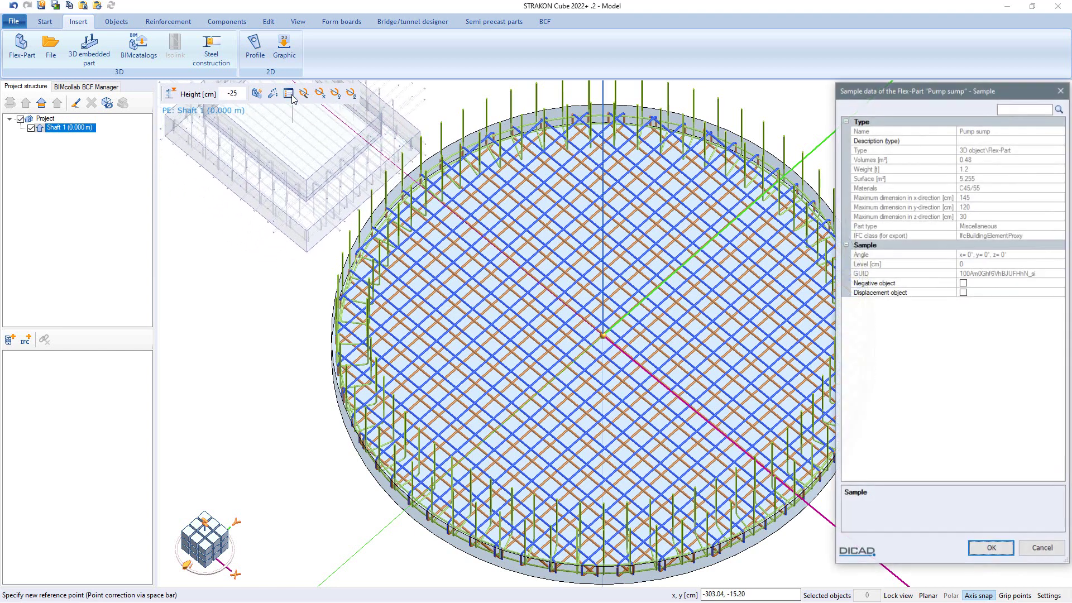
{"action": "left_click", "coordinate": [963, 292]}
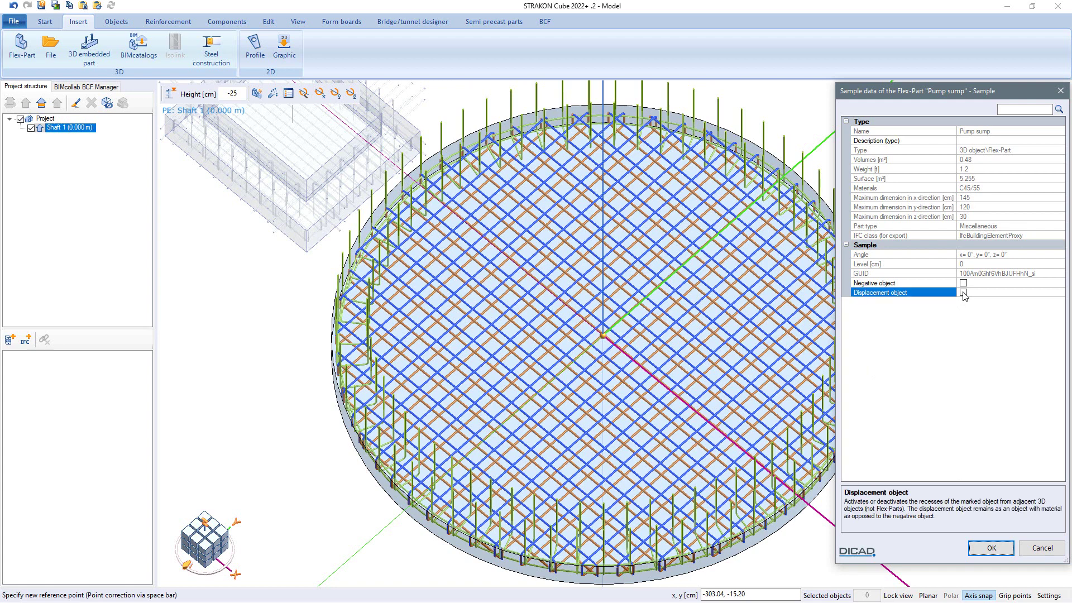
{"action": "left_click", "coordinate": [984, 548]}
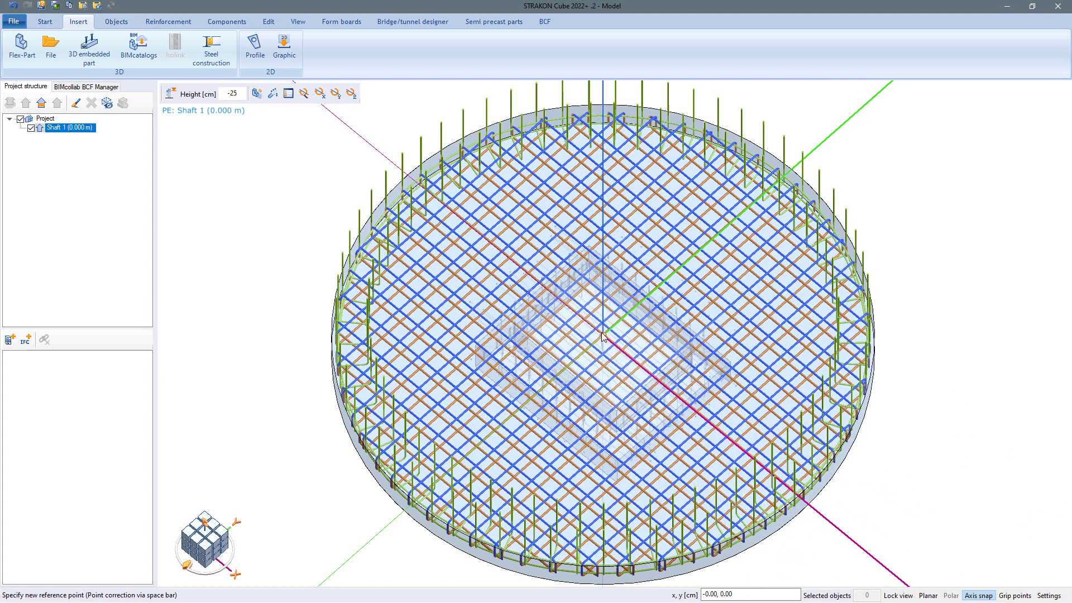
{"action": "left_click", "coordinate": [604, 335]}
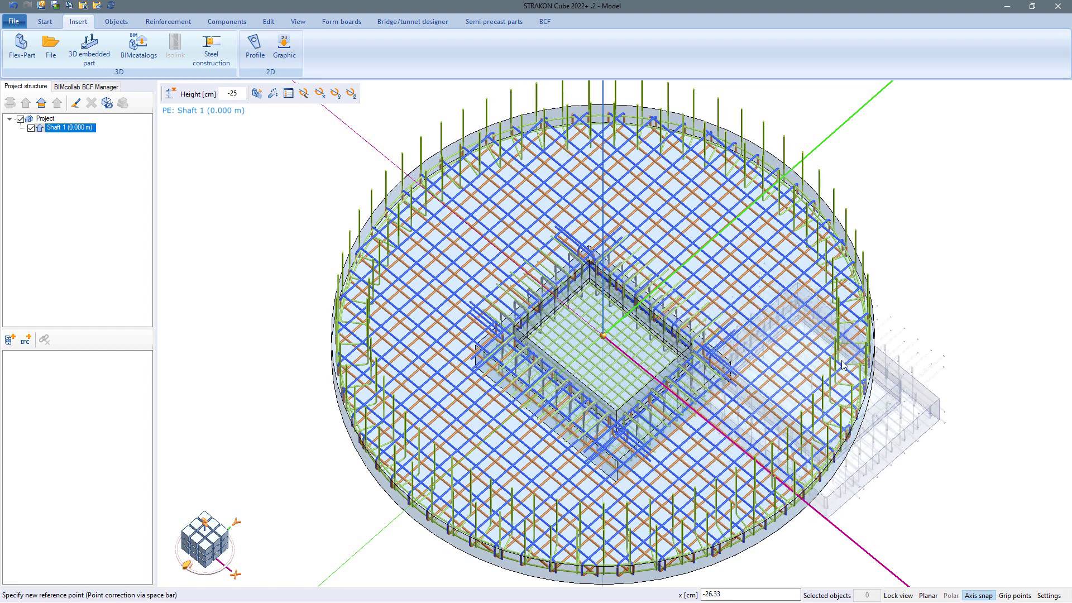
{"action": "key", "text": "Escape"}
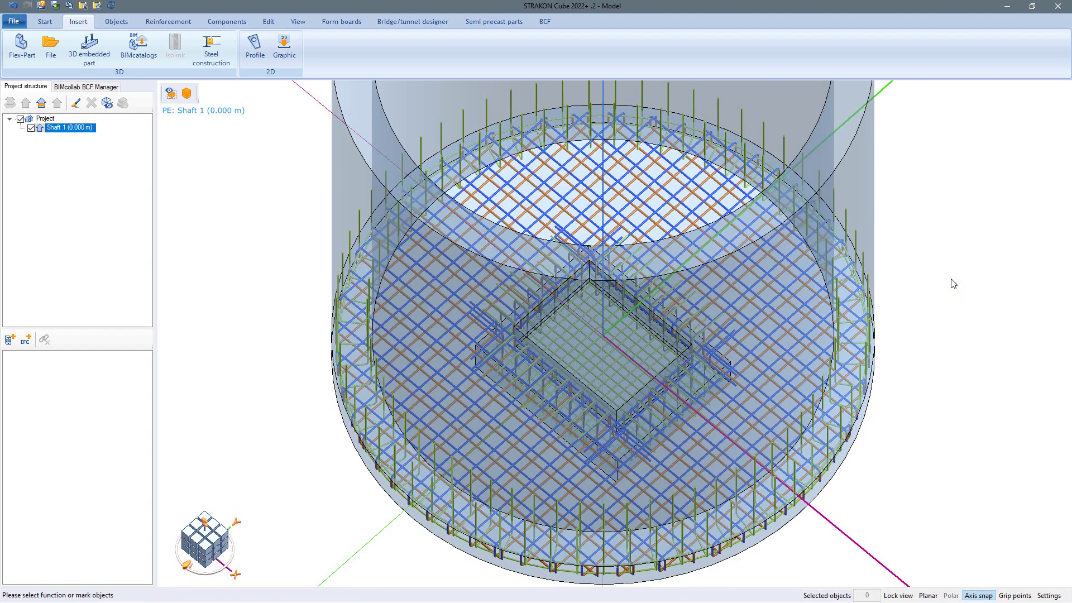
Draw a section through the shaft wall and select the wall
{"action": "key", "text": "s"}
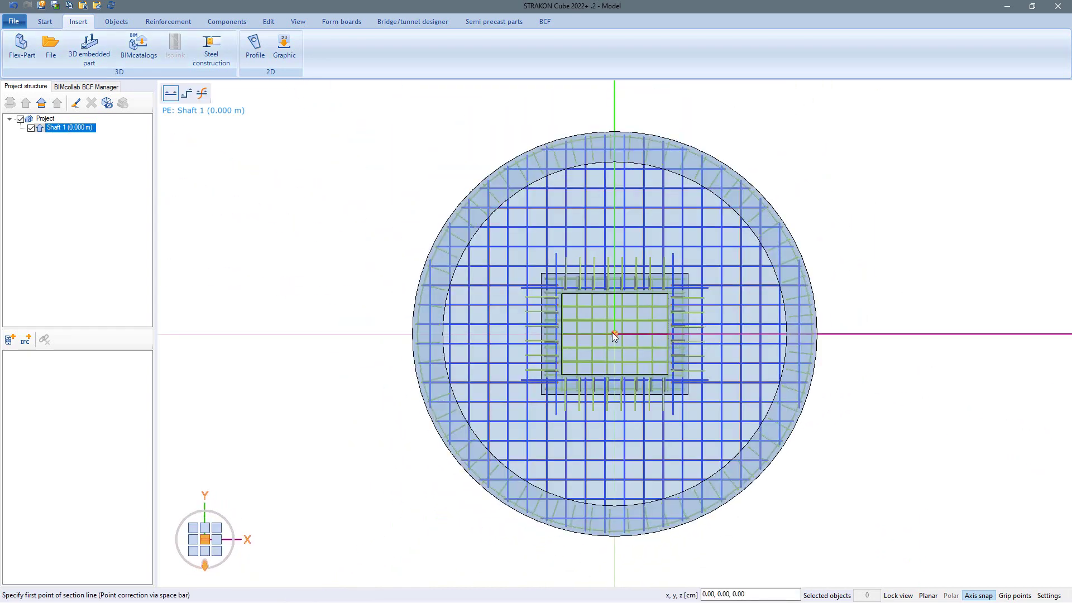
{"action": "left_click", "coordinate": [730, 334]}
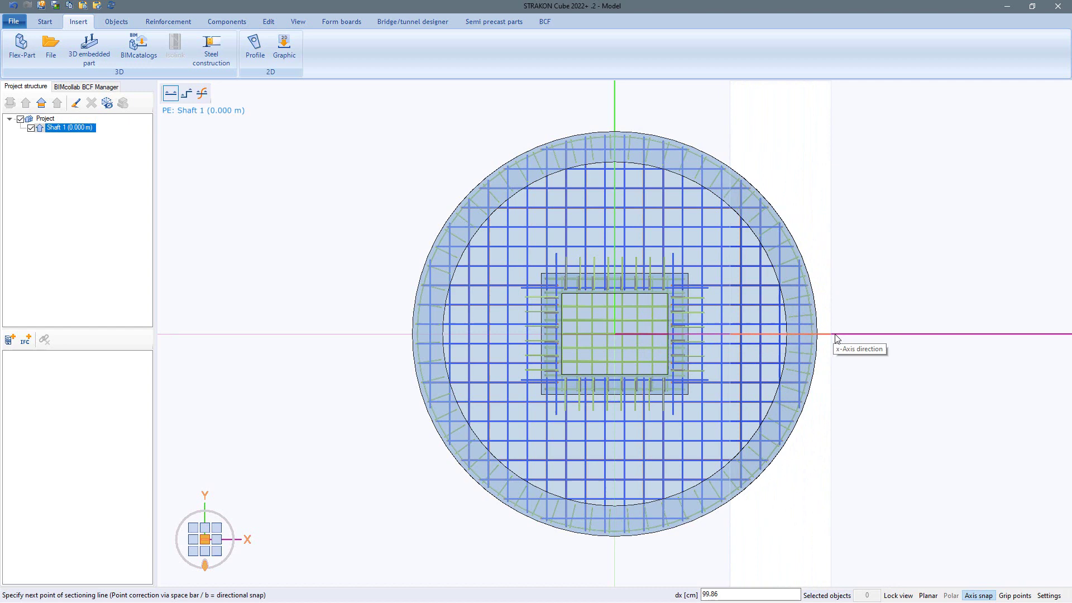
{"action": "left_click", "coordinate": [852, 269]}
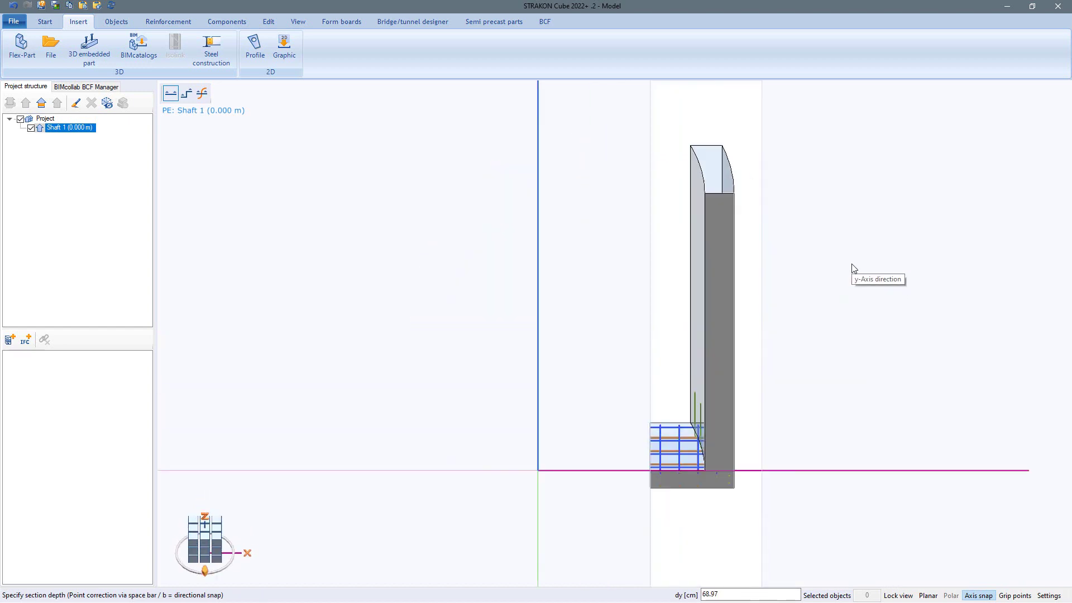
{"action": "left_click", "coordinate": [690, 101]}
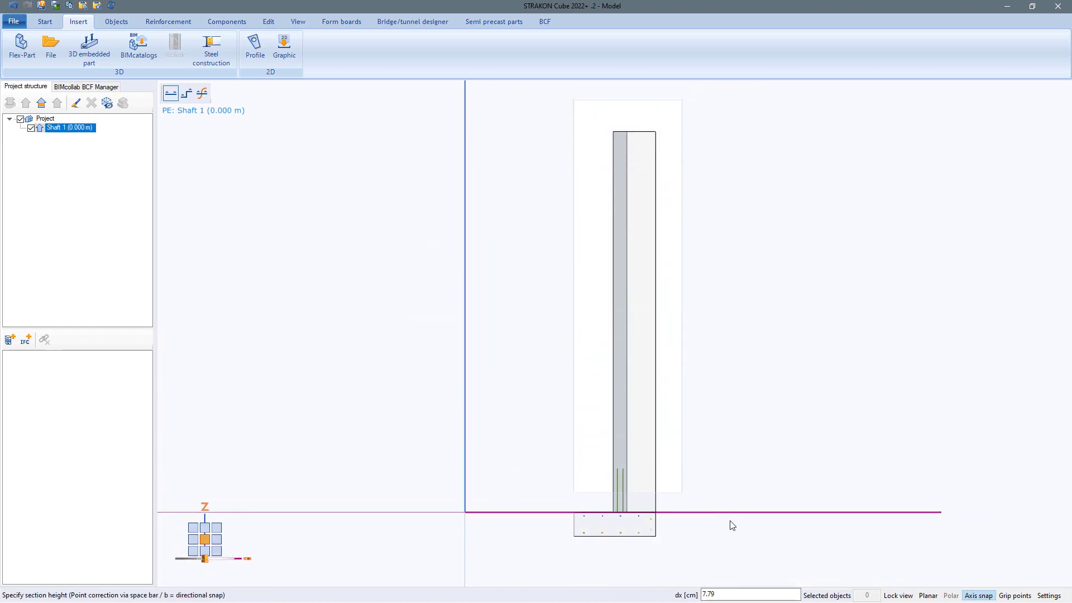
{"action": "left_click", "coordinate": [733, 566]}
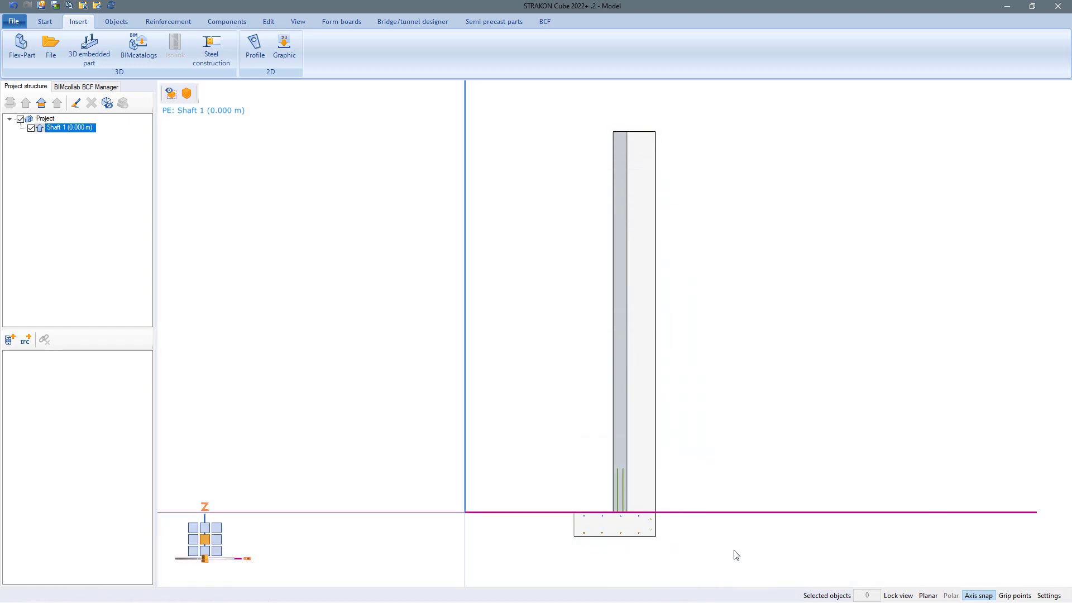
{"action": "left_click", "coordinate": [655, 193]}
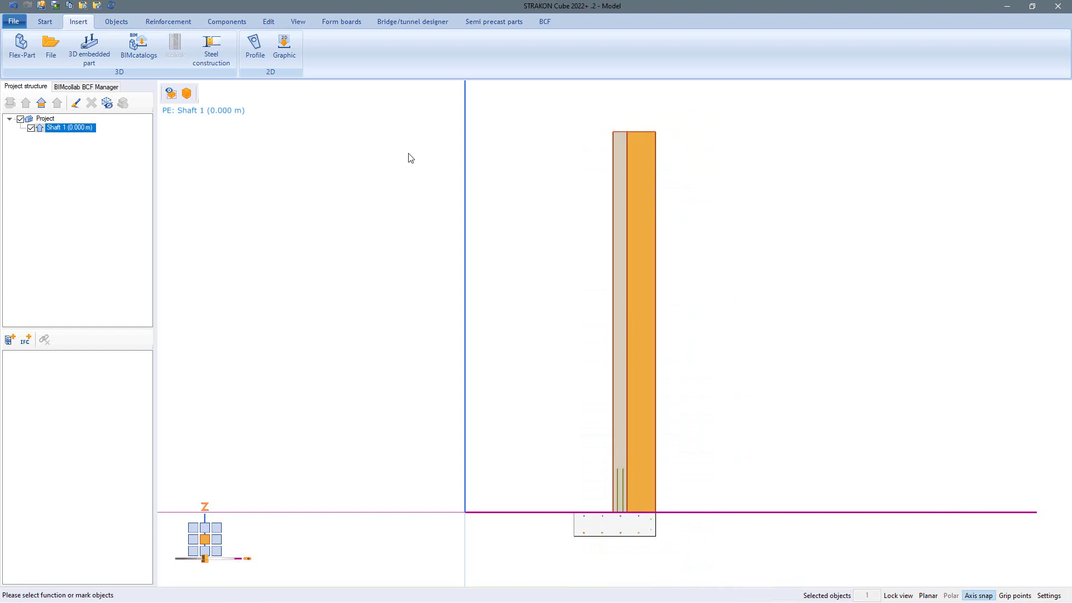
Lay standard U-bars around the shaft wall's top edge at 20 cm spacing
{"action": "left_click", "coordinate": [185, 23]}
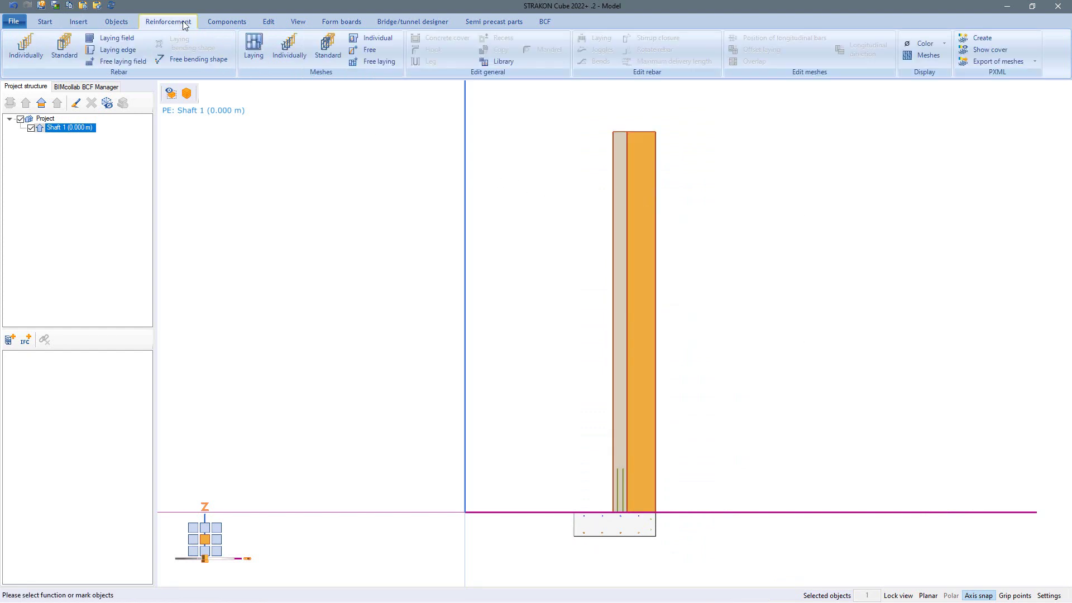
{"action": "left_click", "coordinate": [64, 49]}
{"action": "left_click", "coordinate": [187, 93]}
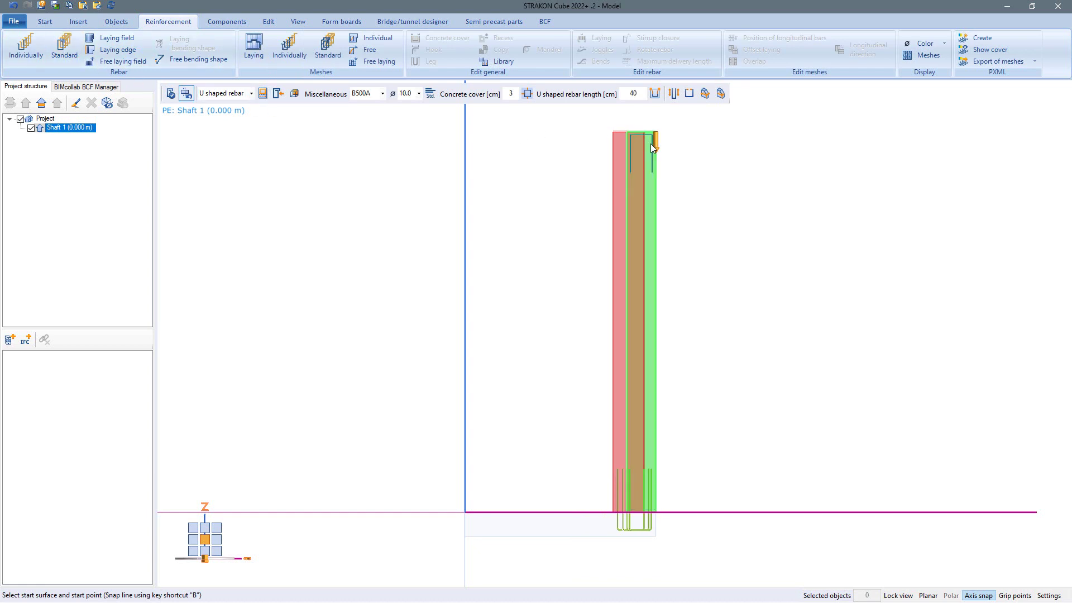
{"action": "left_click", "coordinate": [651, 144]}
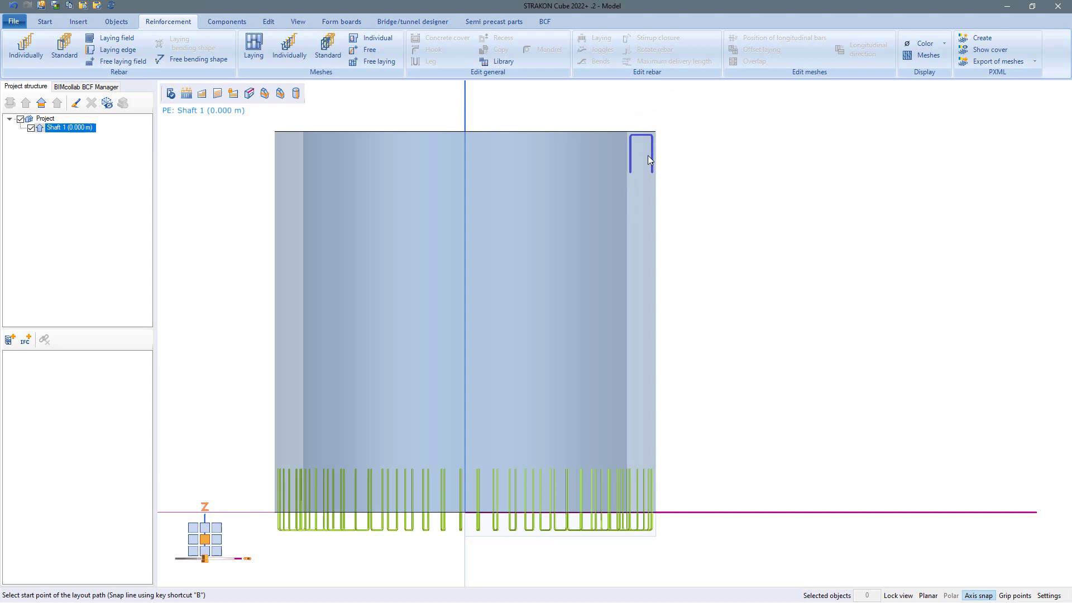
{"action": "middle_click_drag", "start_coordinate": [632, 193], "coordinate": [719, 328]}
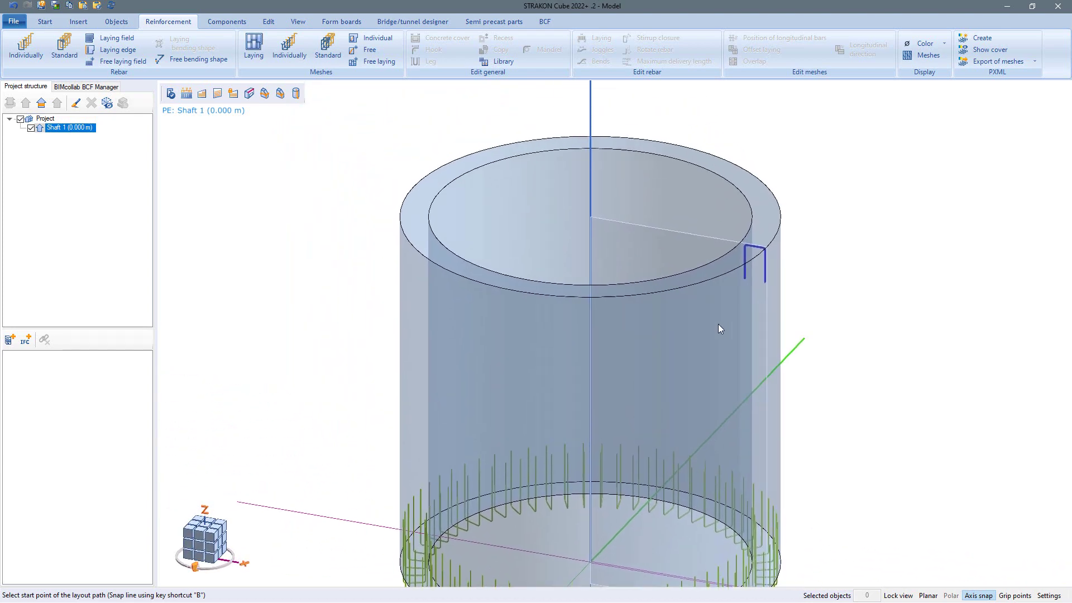
{"action": "left_click", "coordinate": [768, 253]}
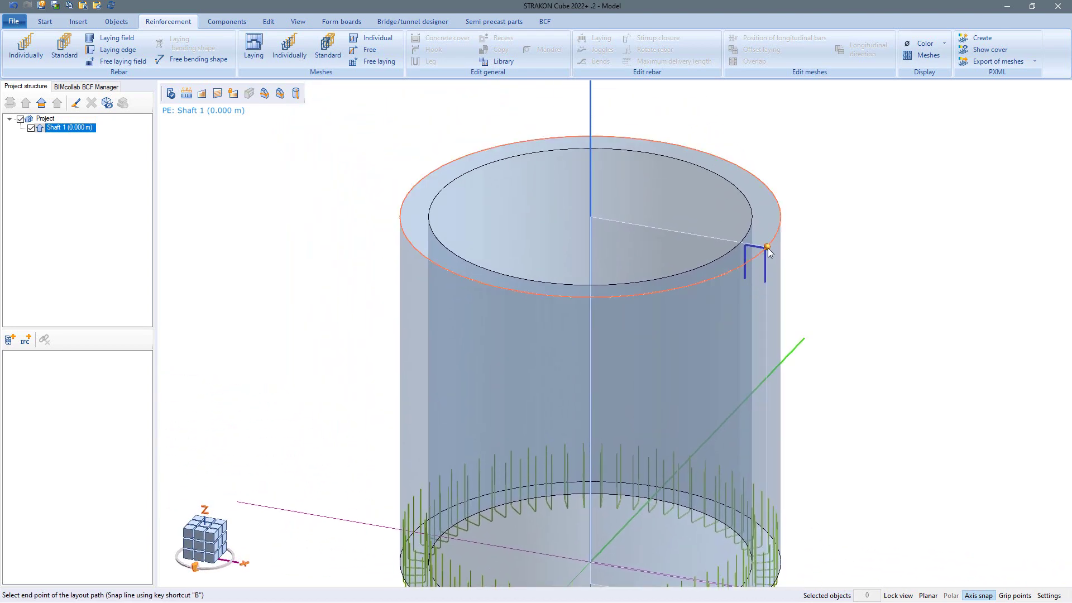
{"action": "left_click", "coordinate": [768, 253]}
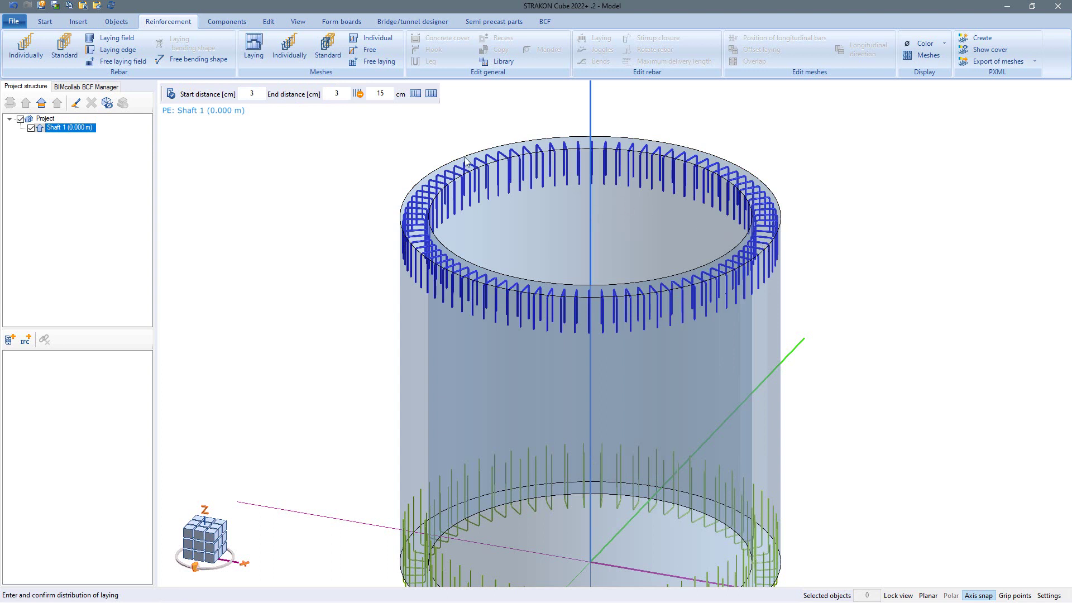
{"action": "left_click", "coordinate": [379, 93]}
{"action": "key", "text": "Return"}
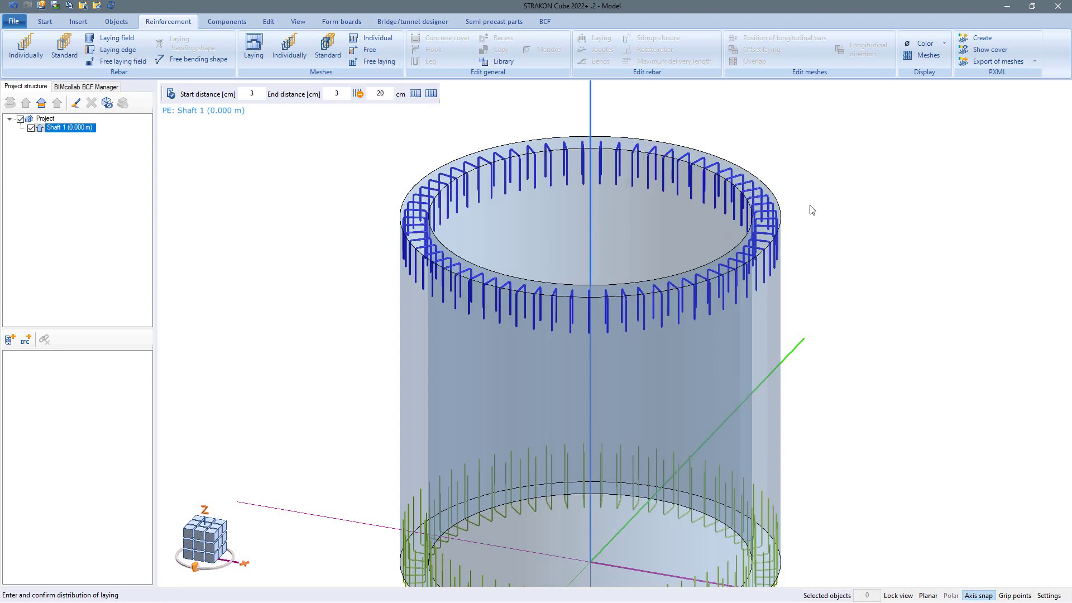
{"action": "key", "text": "Return"}
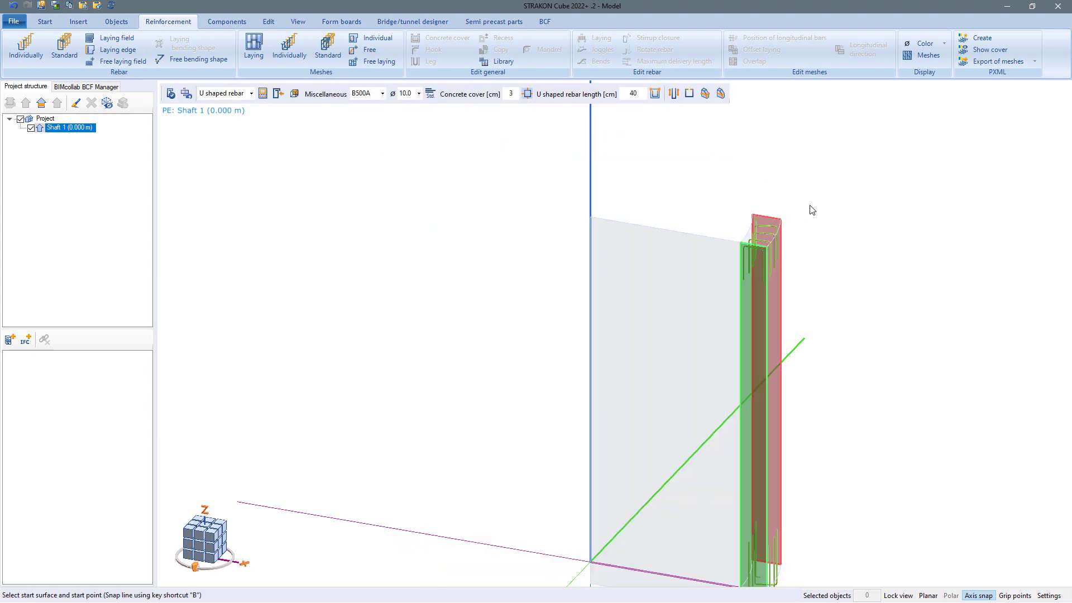
{"action": "key", "text": "Escape"}
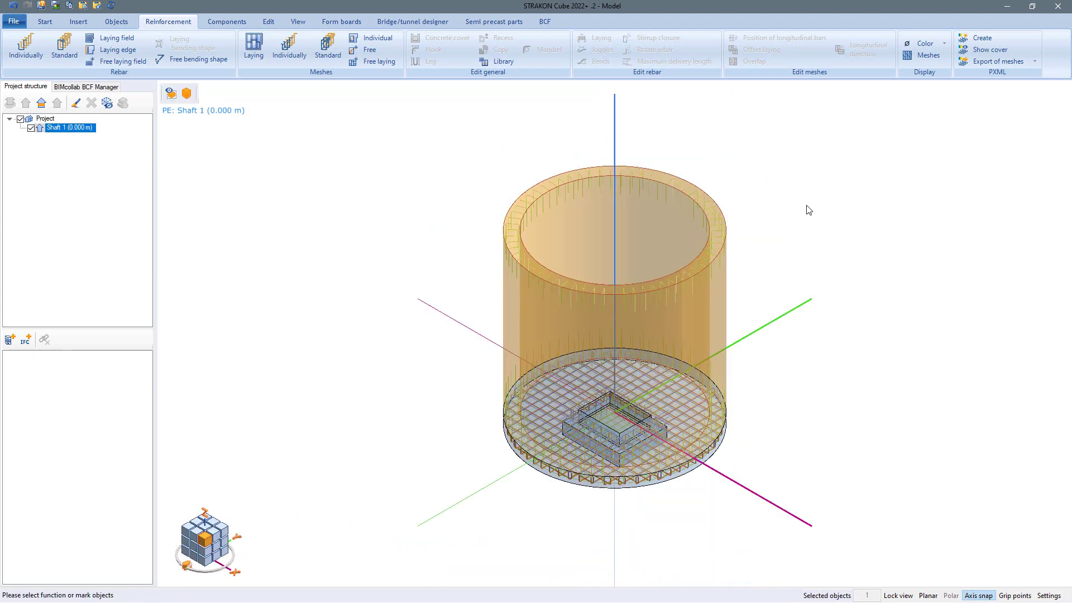
Lay B500A Ø12 bar fields at 20 cm on both wall faces and along the top edge
{"action": "left_click", "coordinate": [707, 192]}
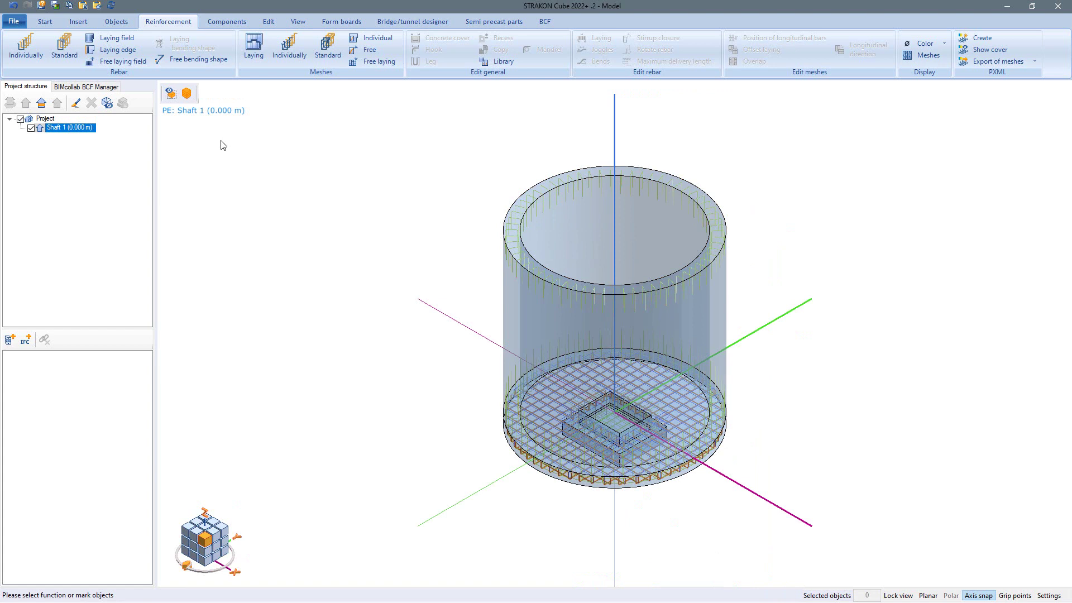
{"action": "left_click", "coordinate": [115, 39]}
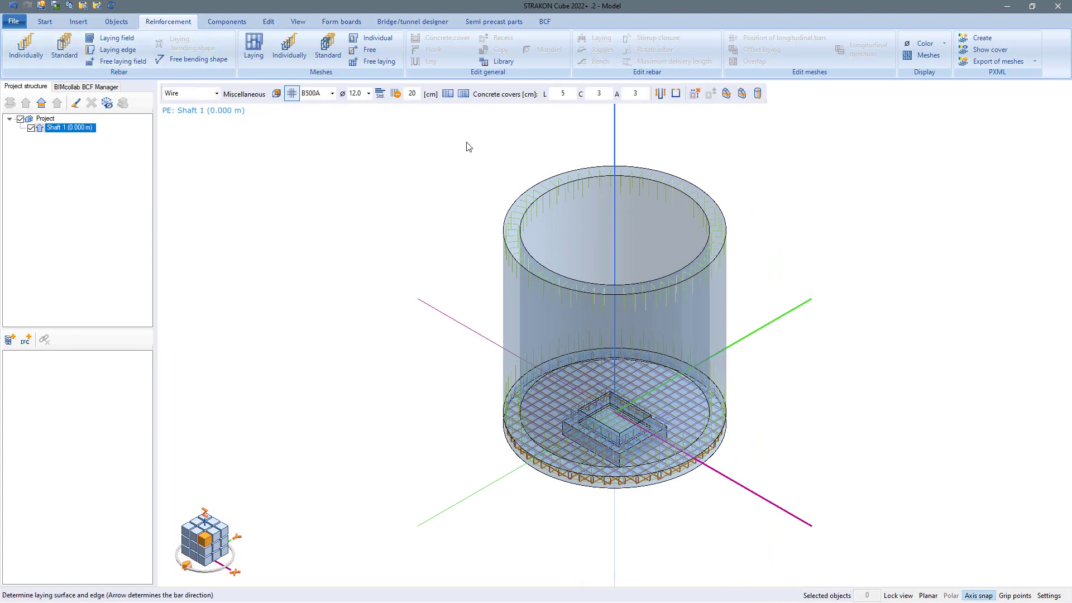
{"action": "left_click", "coordinate": [695, 286]}
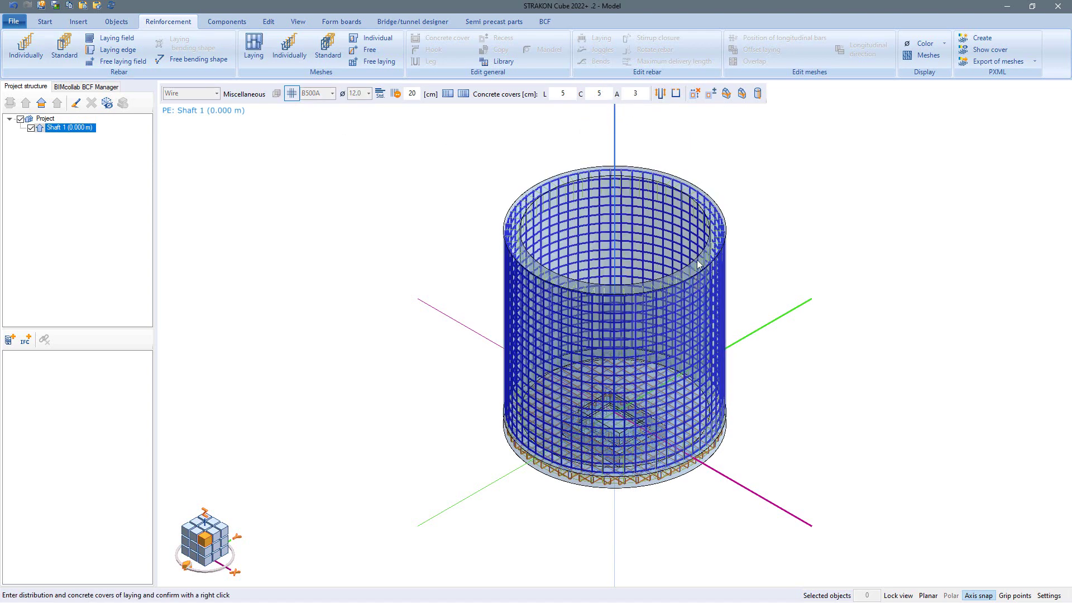
{"action": "right_click", "coordinate": [629, 211]}
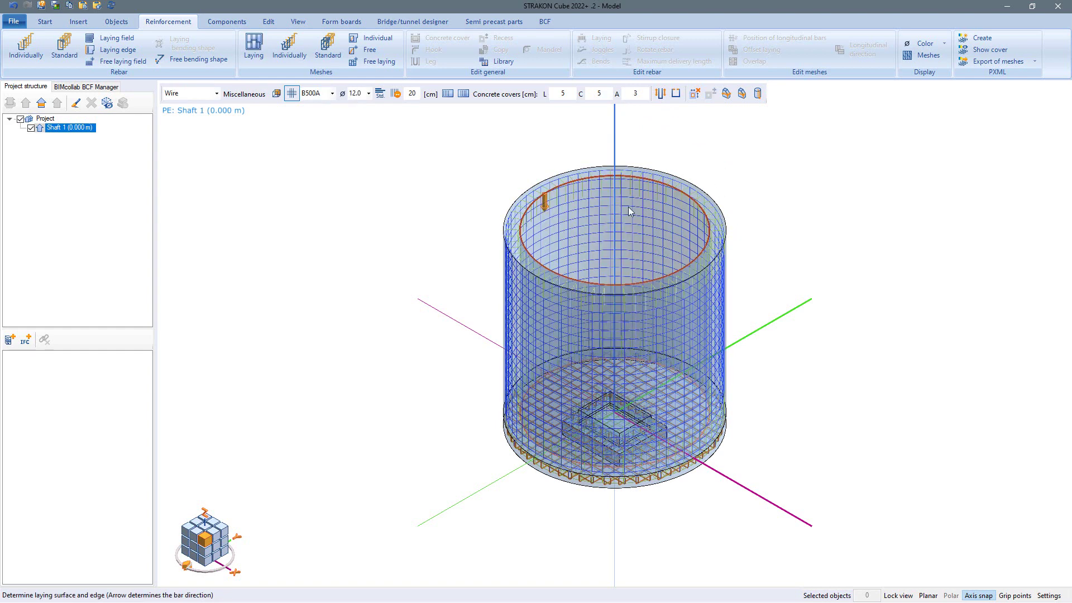
{"action": "left_click", "coordinate": [563, 202]}
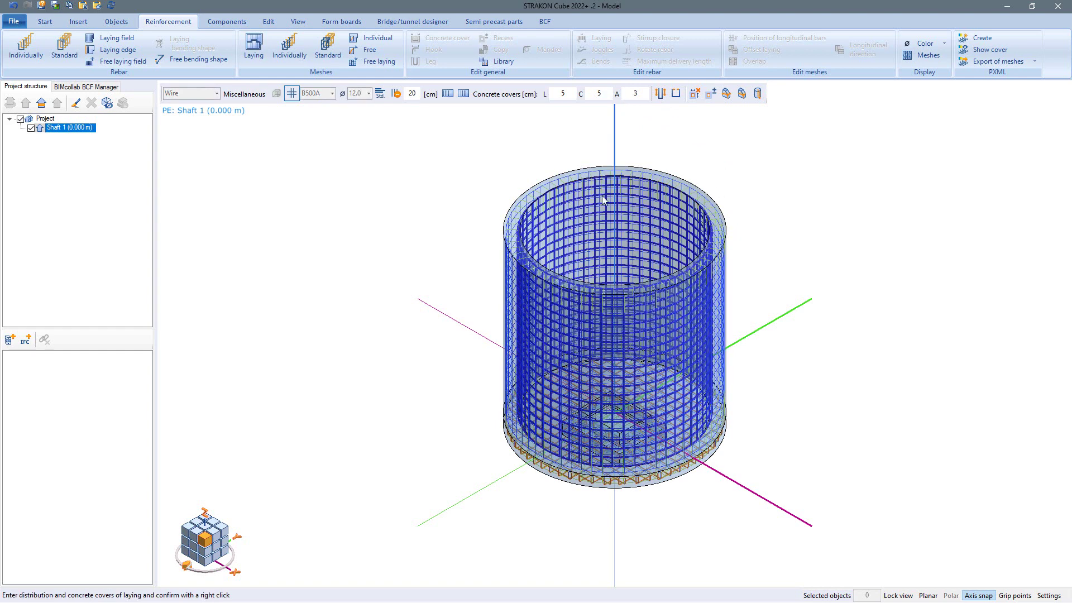
{"action": "right_click", "coordinate": [681, 163]}
{"action": "left_click_drag", "start_coordinate": [503, 157], "coordinate": [604, 206]}
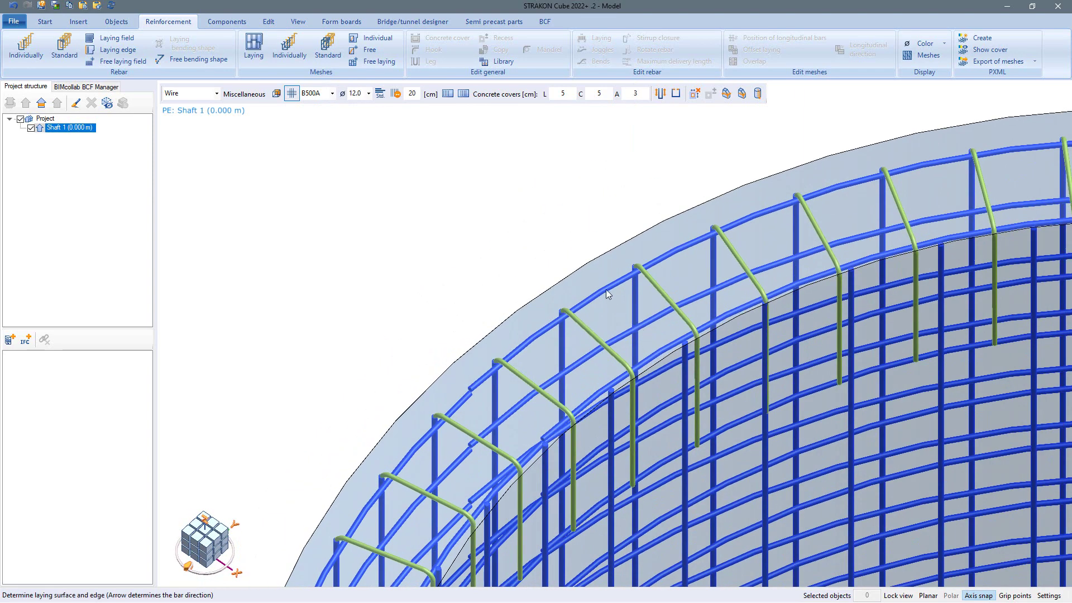
{"action": "left_click", "coordinate": [606, 291]}
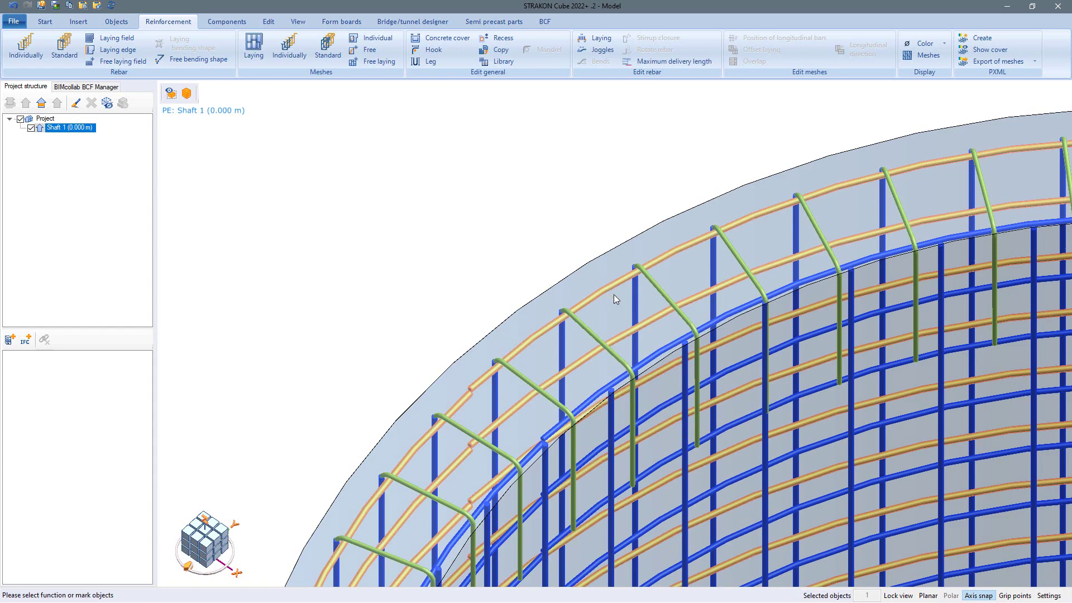
Change the diameter of both ring-bar layings to 10.0
{"action": "double_click", "coordinate": [654, 356]}
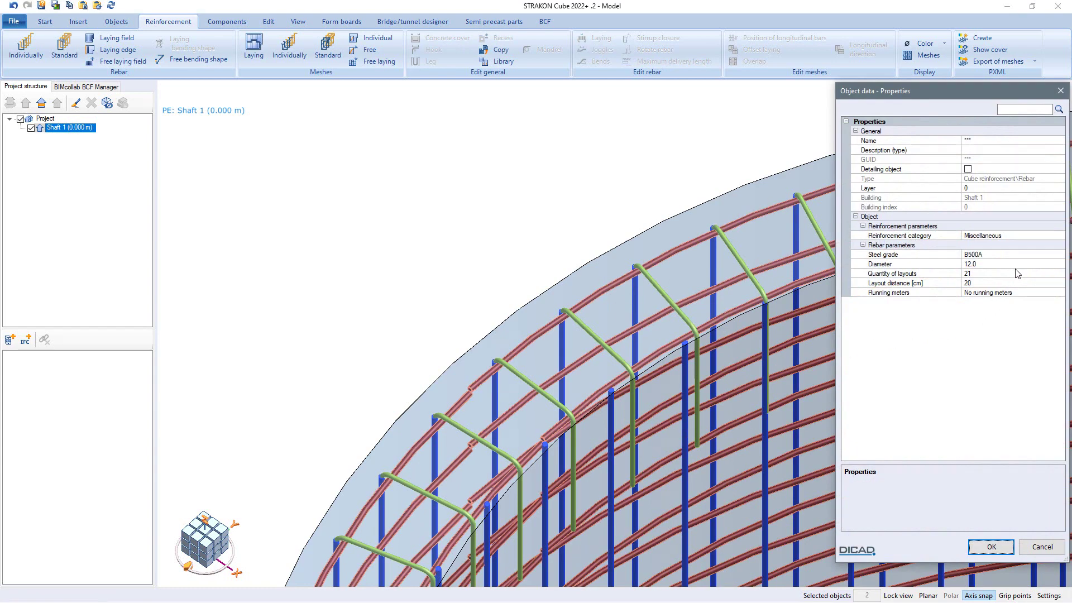
{"action": "left_click", "coordinate": [1018, 264]}
{"action": "left_click", "coordinate": [1059, 265]}
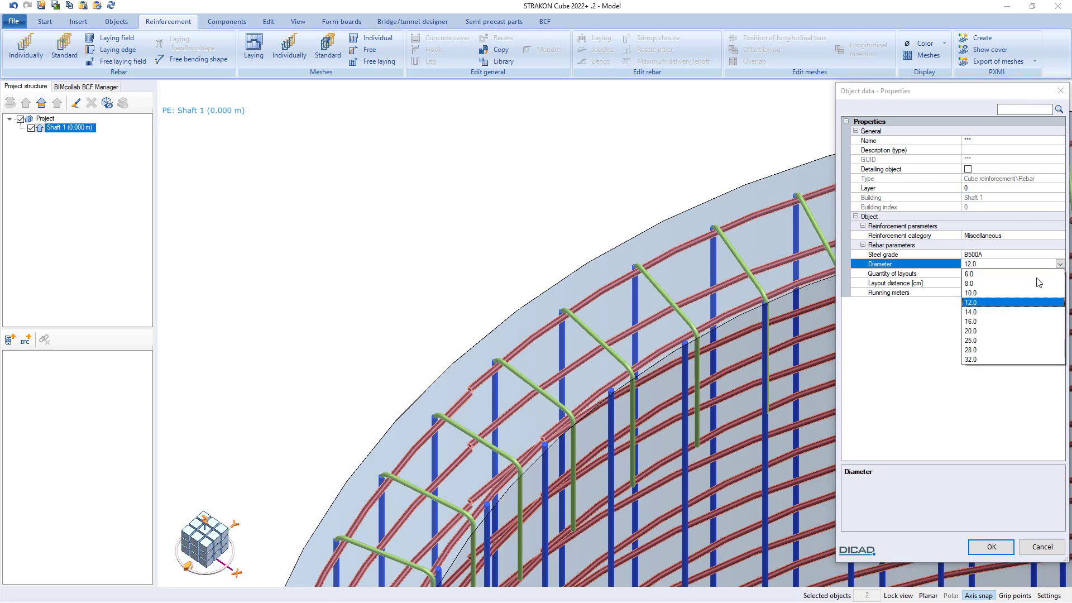
{"action": "left_click", "coordinate": [997, 289]}
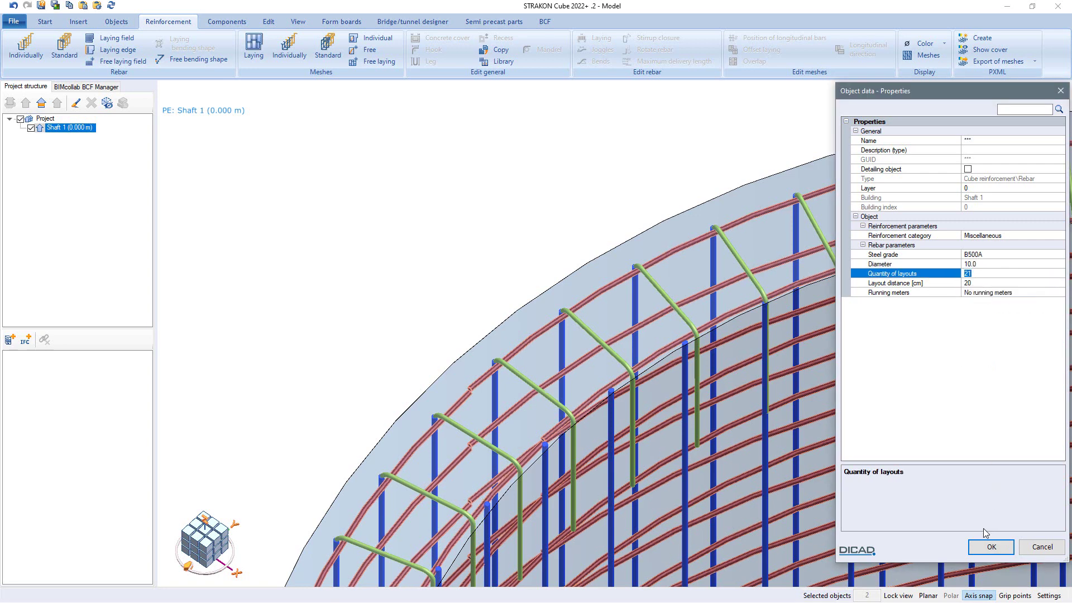
{"action": "left_click", "coordinate": [991, 547]}
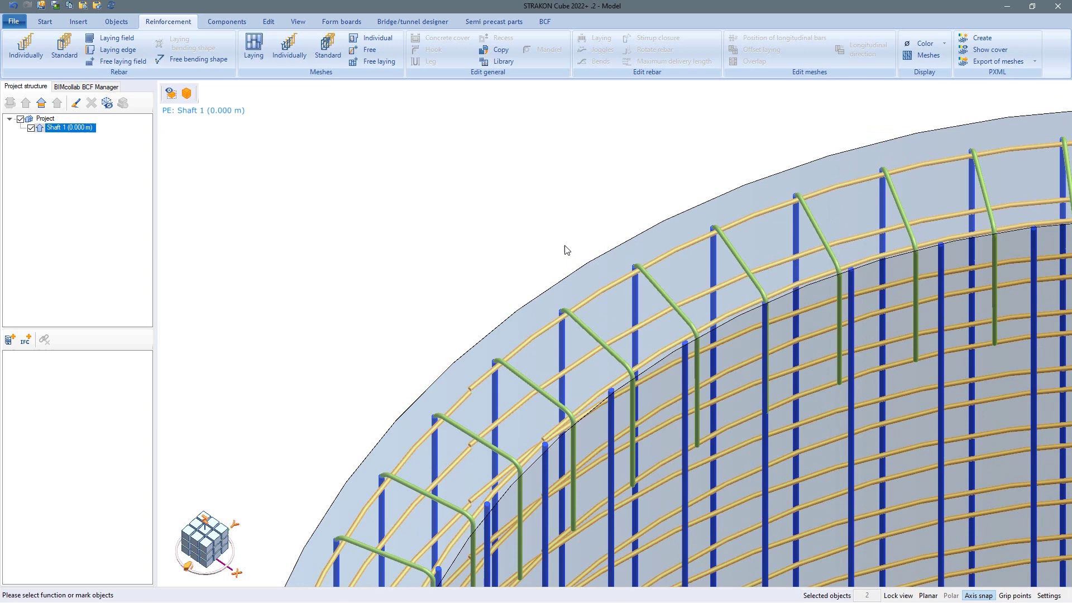
{"action": "key", "text": "Escape"}
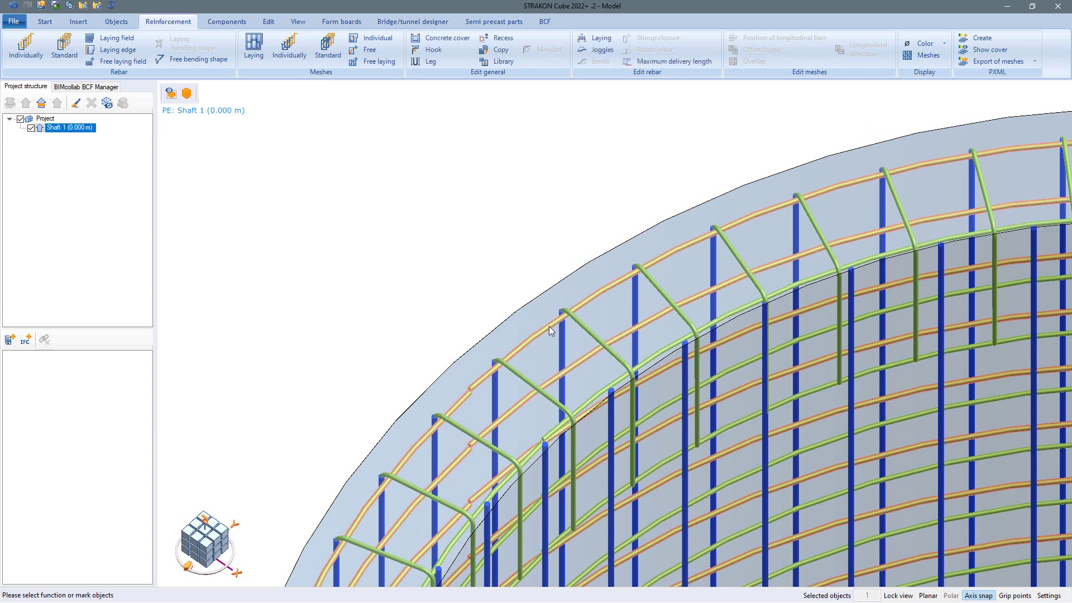
Lengthen the ring-bar end legs, setting one laying's end leg to 1155 cm
{"action": "left_click", "coordinate": [549, 327]}
{"action": "left_click", "coordinate": [430, 63]}
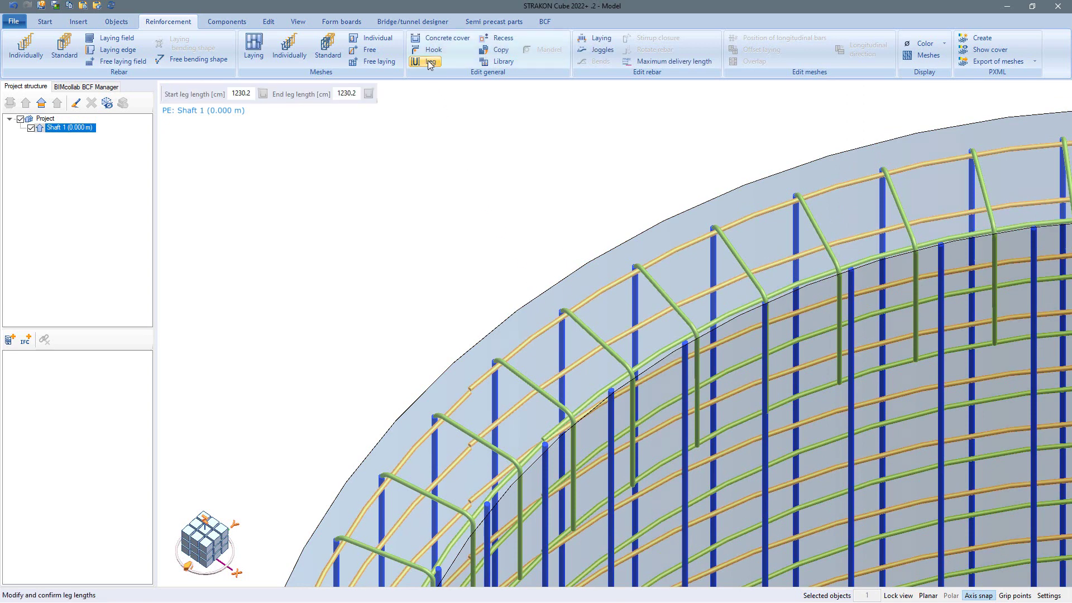
{"action": "left_click", "coordinate": [348, 94]}
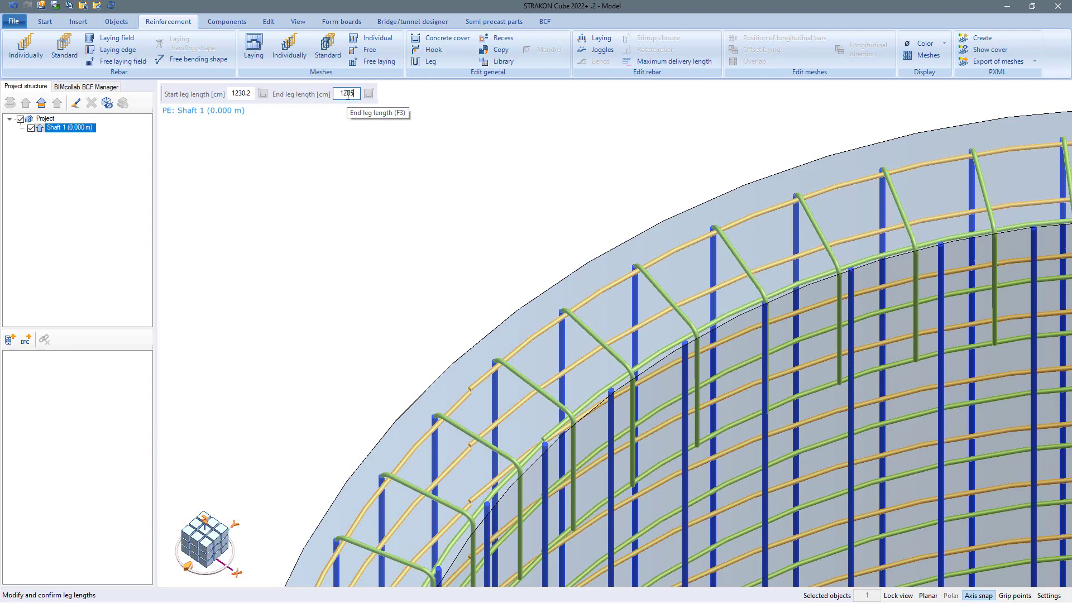
{"action": "key", "text": "Return"}
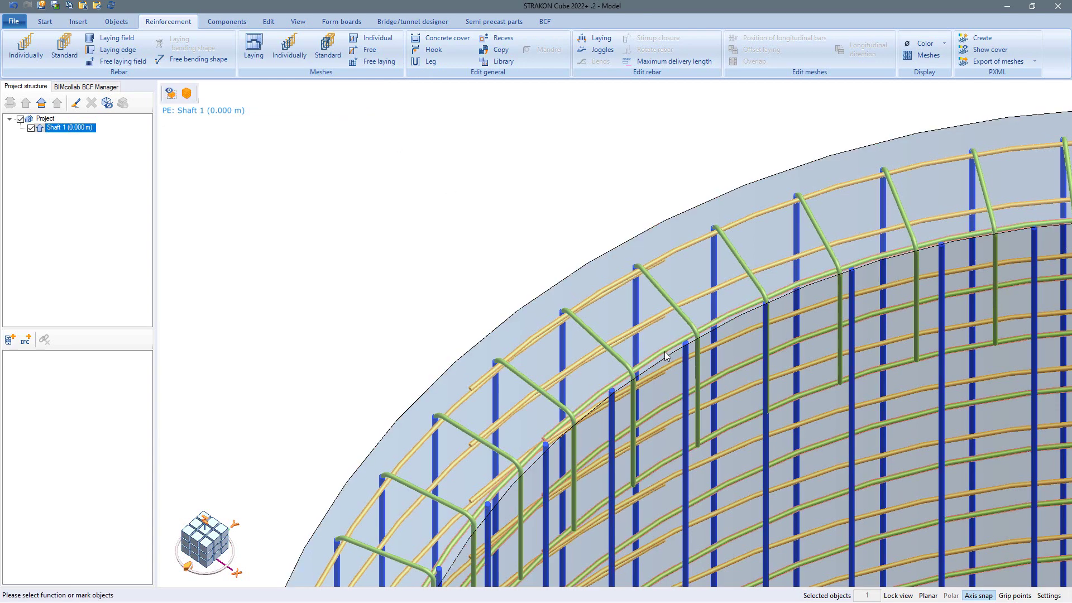
{"action": "left_click", "coordinate": [439, 65]}
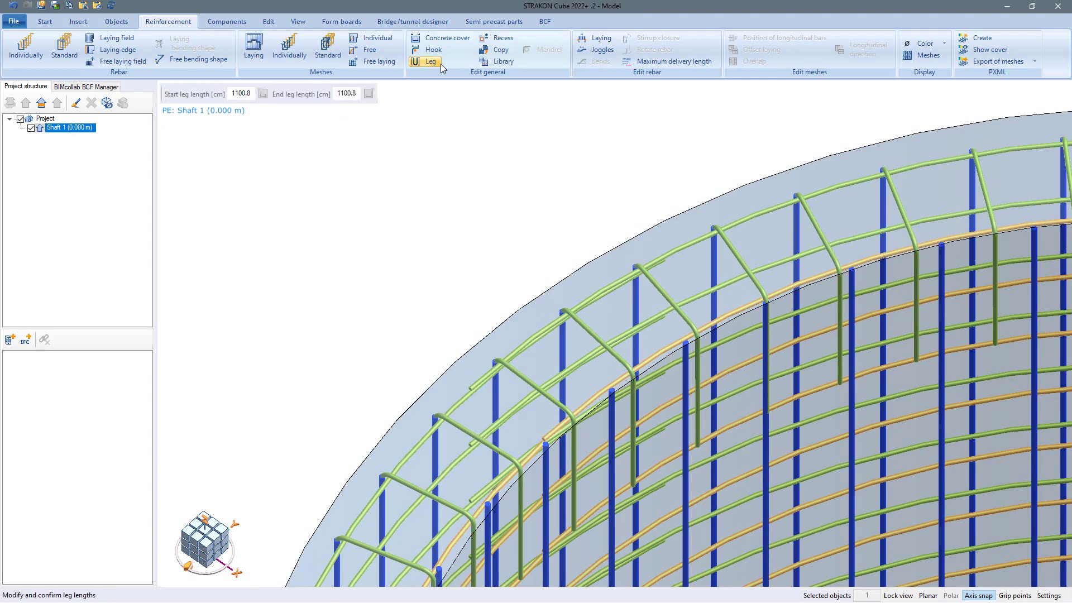
{"action": "left_click", "coordinate": [348, 94]}
{"action": "type", "text": "1"}
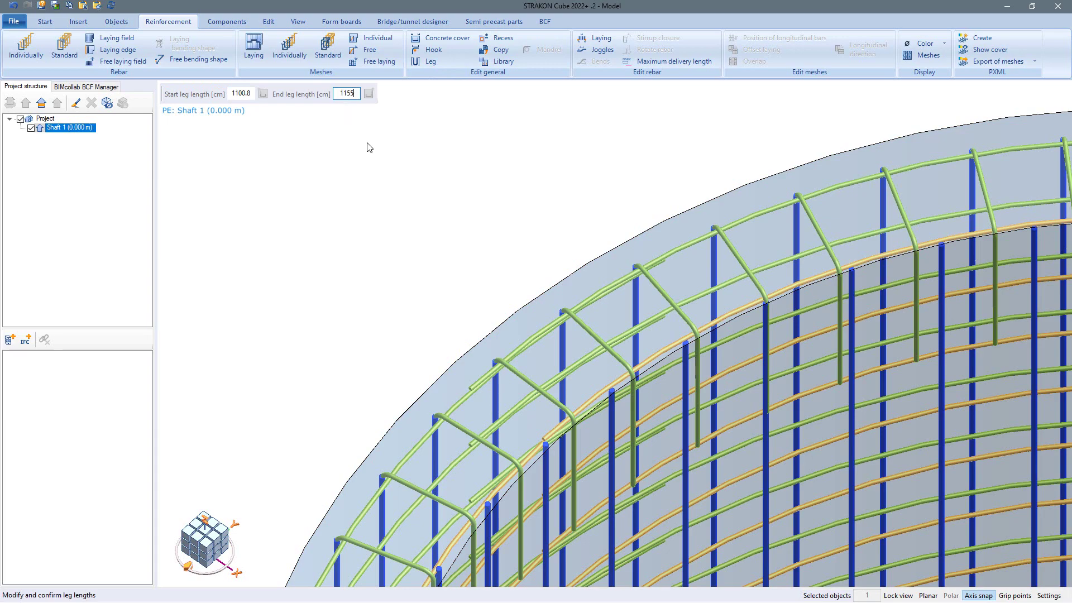
{"action": "type", "text": "155"}
{"action": "key", "text": "Tab"}
{"action": "key", "text": "Return"}
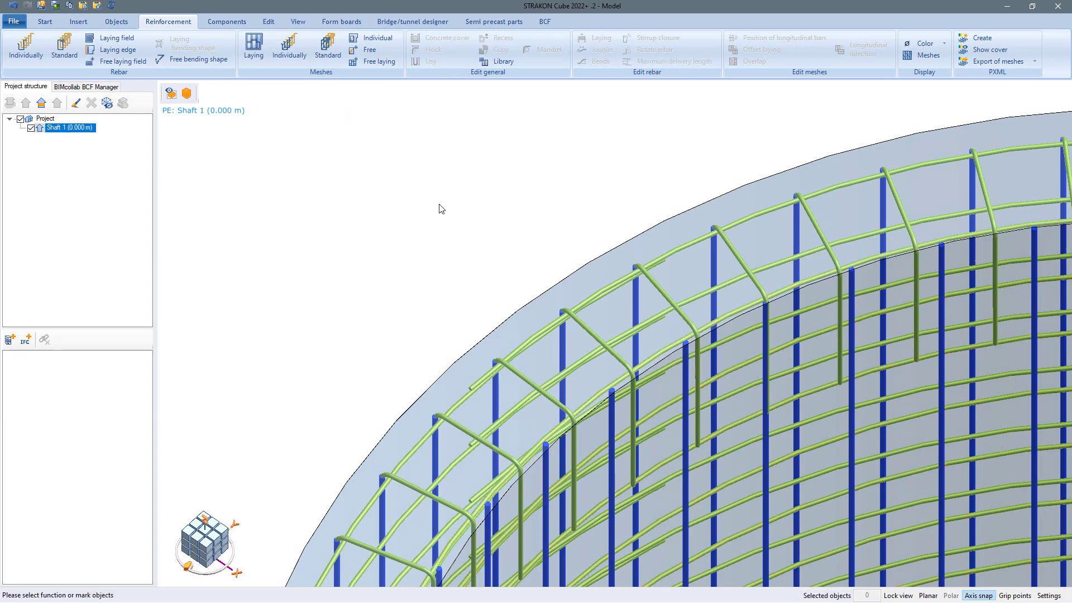
{"action": "scroll", "coordinate": [441, 207], "scroll_direction": "down", "scroll_amount": 8}
Move the pump sump reinforcement group by 35, 35 cm
{"action": "mouse_move", "coordinate": [523, 275]}
{"action": "middle_mouse_down"}
{"action": "mouse_move", "coordinate": [526, 285]}
{"action": "mouse_move", "coordinate": [548, 223]}
{"action": "middle_mouse_up"}
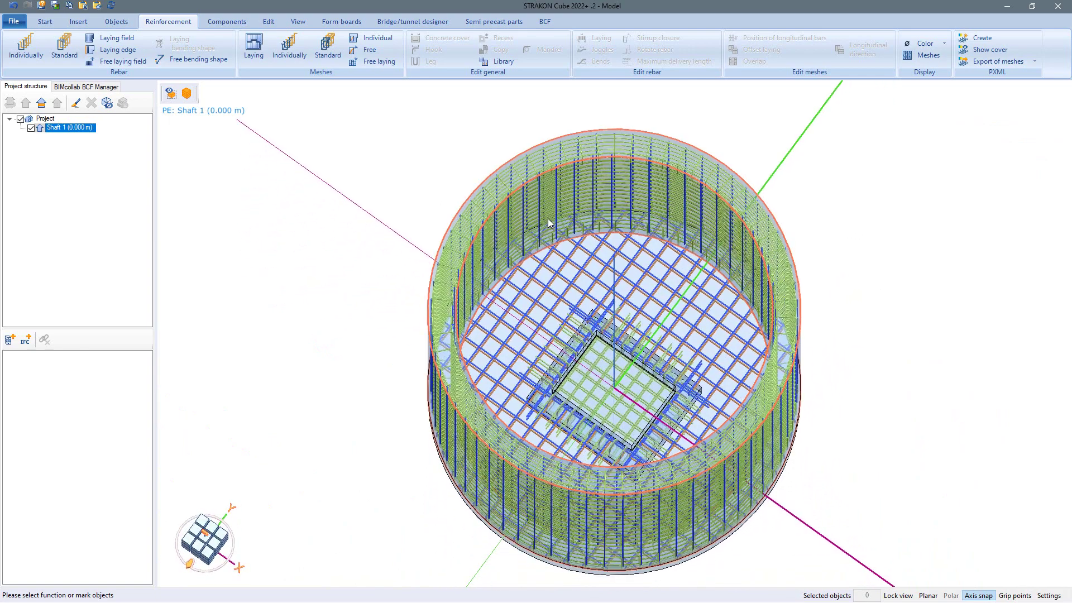
{"action": "scroll", "coordinate": [590, 301], "scroll_direction": "up", "scroll_amount": 2}
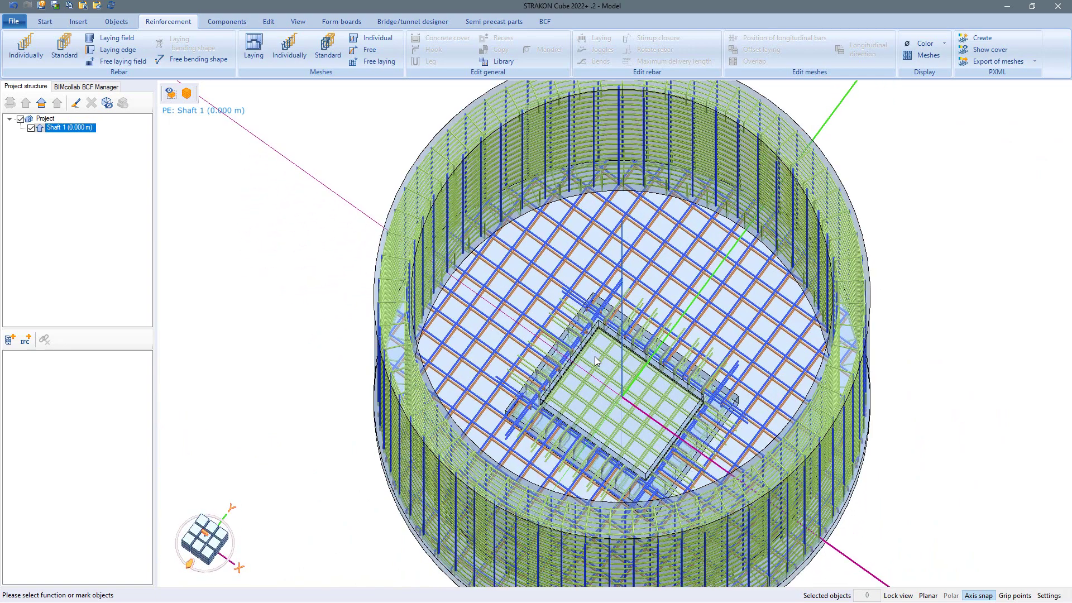
{"action": "left_click", "coordinate": [590, 301]}
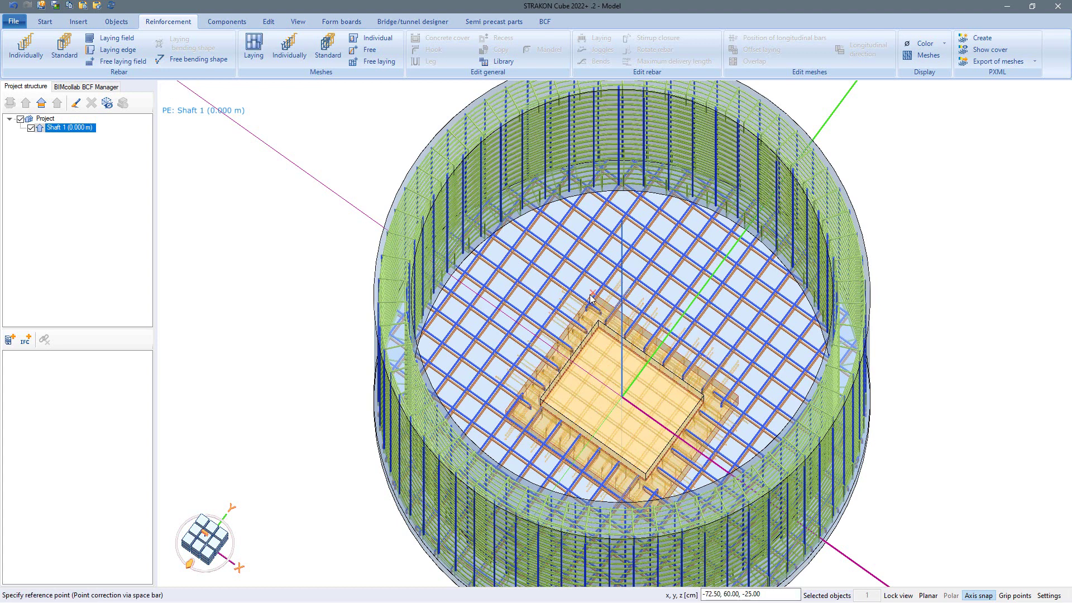
{"action": "left_click", "coordinate": [590, 295]}
{"action": "type", "text": "35"}
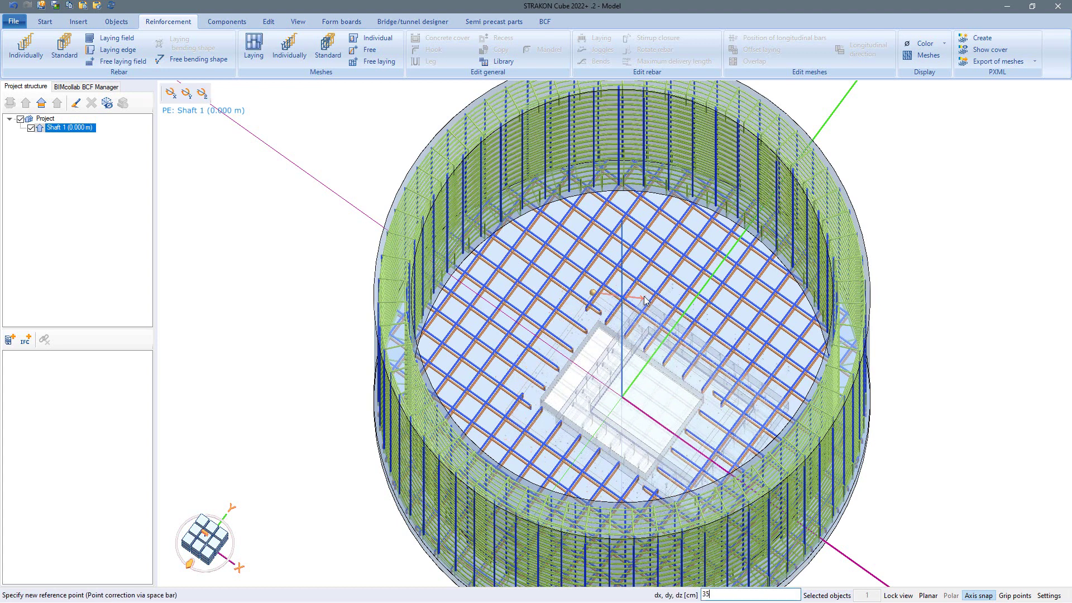
{"action": "type", "text": ",35"}
{"action": "key", "text": "Return"}
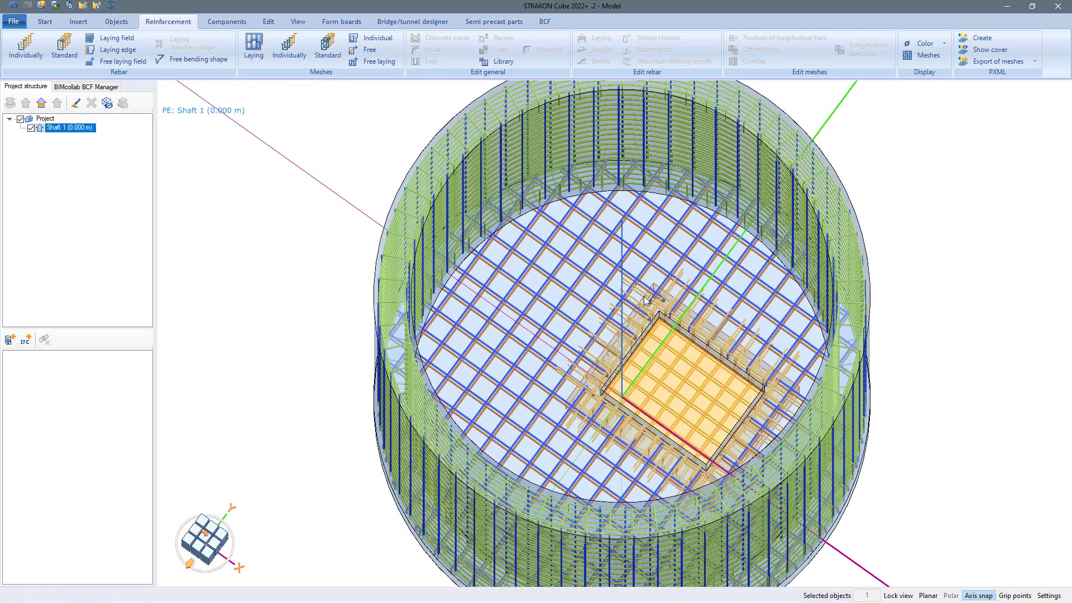
Stretch the sump mesh corner points 25 cm along the x-axis
{"action": "middle_click_drag", "start_coordinate": [646, 354], "coordinate": [684, 344]}
{"action": "scroll", "coordinate": [662, 343], "scroll_direction": "up", "scroll_amount": 5}
{"action": "key", "text": "space"}
{"action": "left_click_drag", "start_coordinate": [546, 212], "coordinate": [707, 569]}
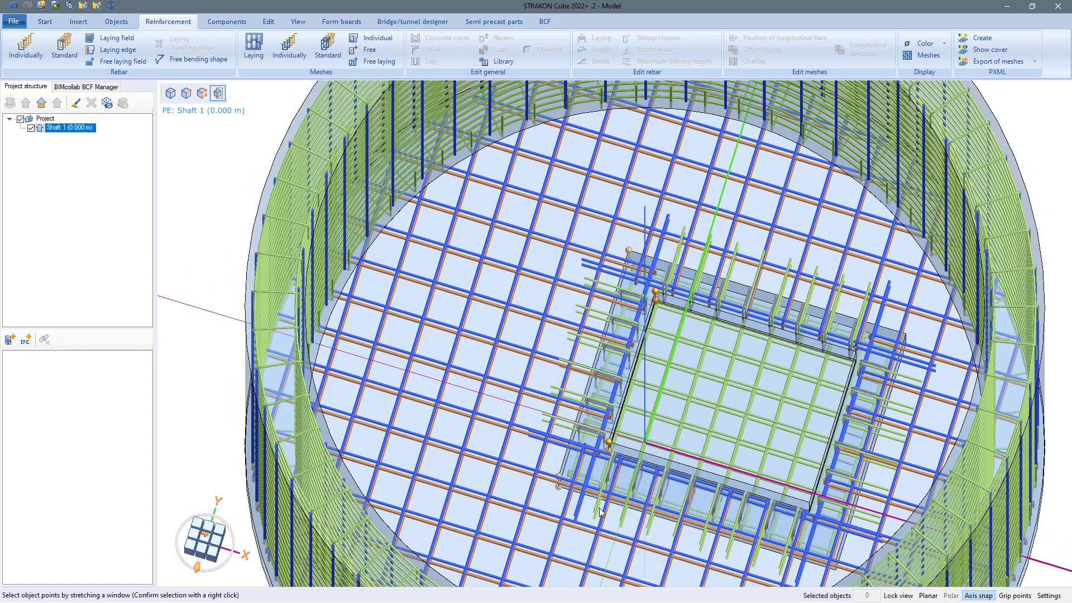
{"action": "right_click", "coordinate": [707, 569]}
{"action": "left_click", "coordinate": [558, 481]}
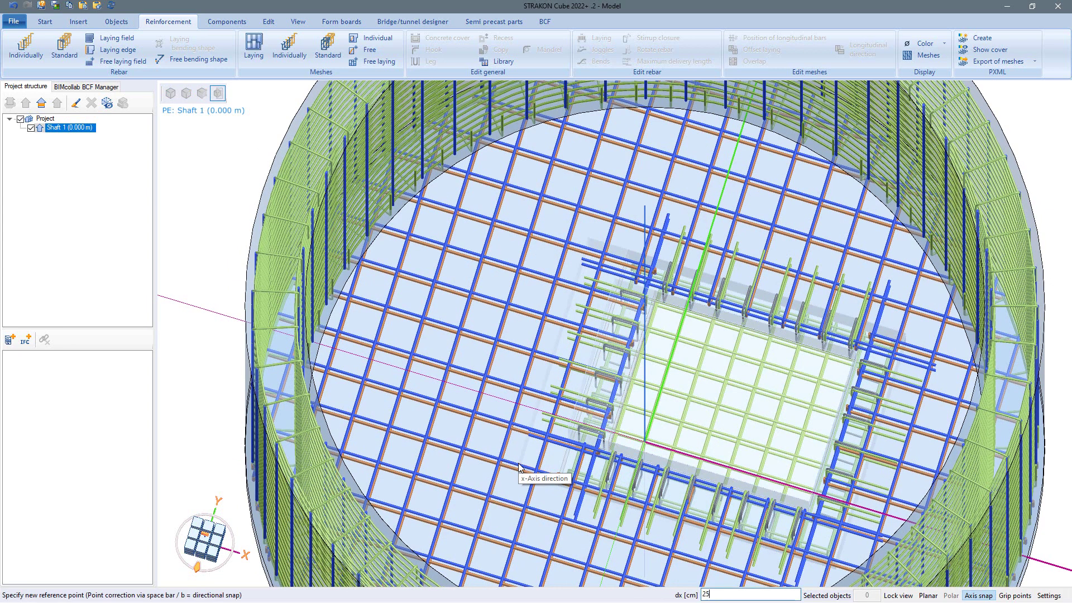
{"action": "left_click", "coordinate": [518, 468]}
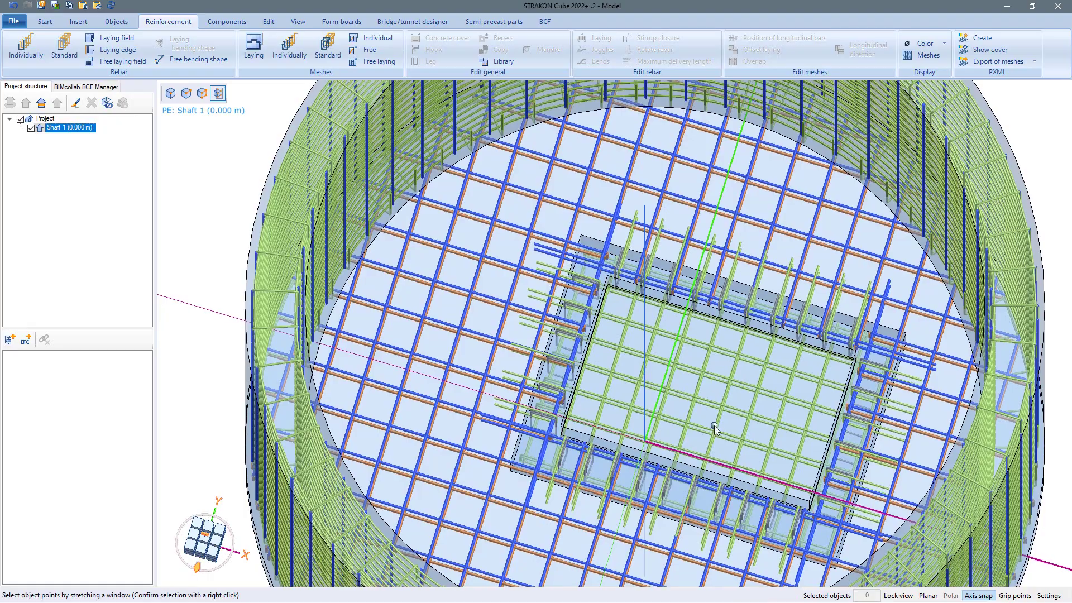
{"action": "right_click", "coordinate": [713, 427]}
{"action": "middle_click_drag", "start_coordinate": [728, 424], "coordinate": [706, 505]}
{"action": "scroll", "coordinate": [739, 405], "scroll_direction": "down", "scroll_amount": 2}
Extrude the shaft wall's top ring upward by 50 cm
{"action": "scroll", "coordinate": [751, 390], "scroll_direction": "up", "scroll_amount": 2}
{"action": "middle_click_drag", "start_coordinate": [777, 282], "coordinate": [827, 391]}
{"action": "key", "text": "e"}
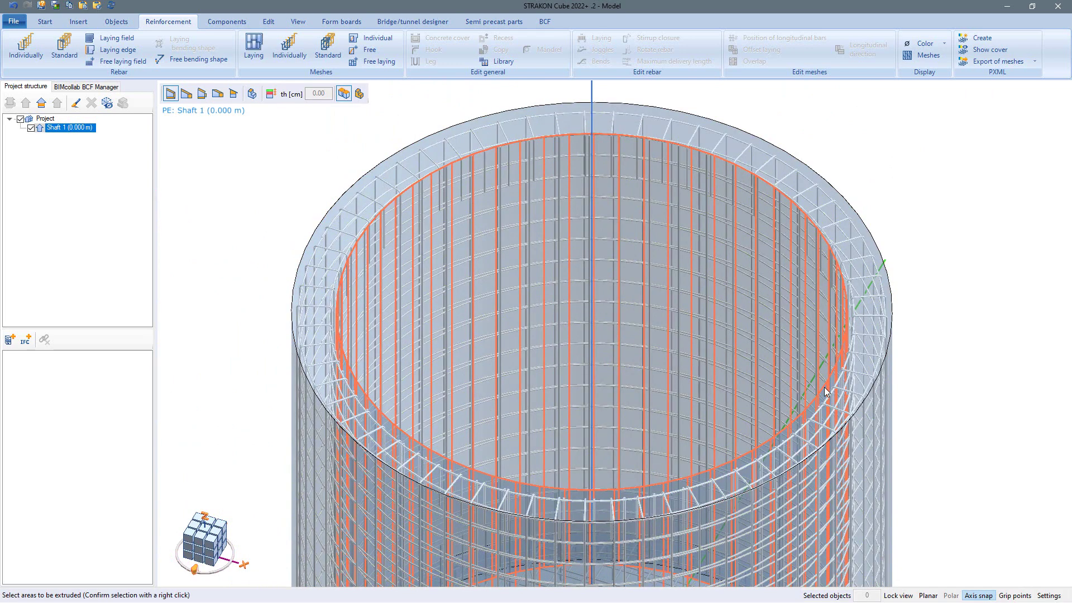
{"action": "left_click", "coordinate": [877, 334]}
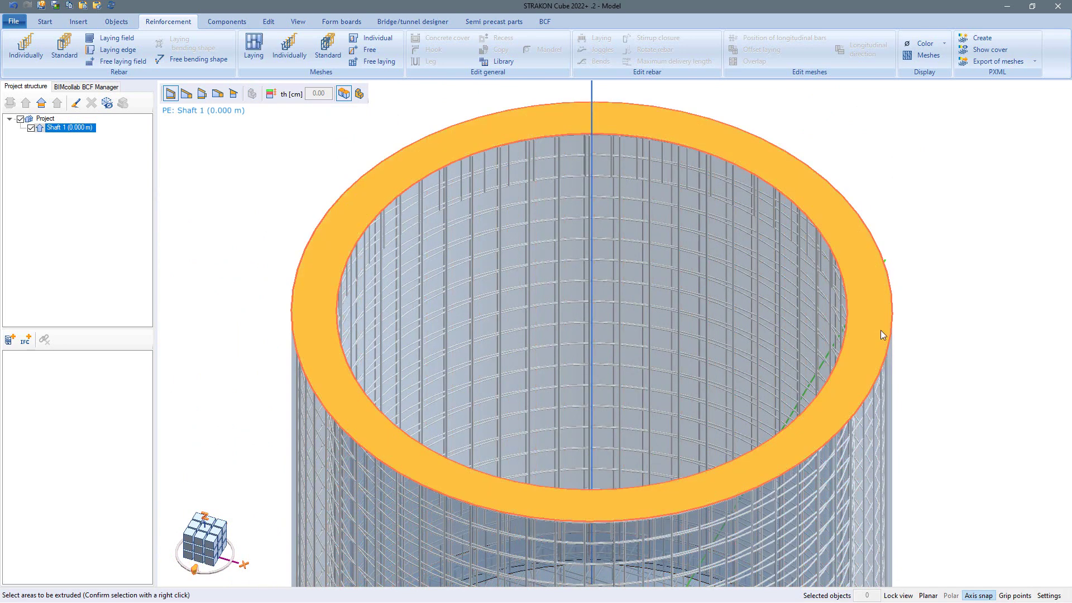
{"action": "right_click", "coordinate": [897, 311]}
{"action": "left_click", "coordinate": [895, 314]}
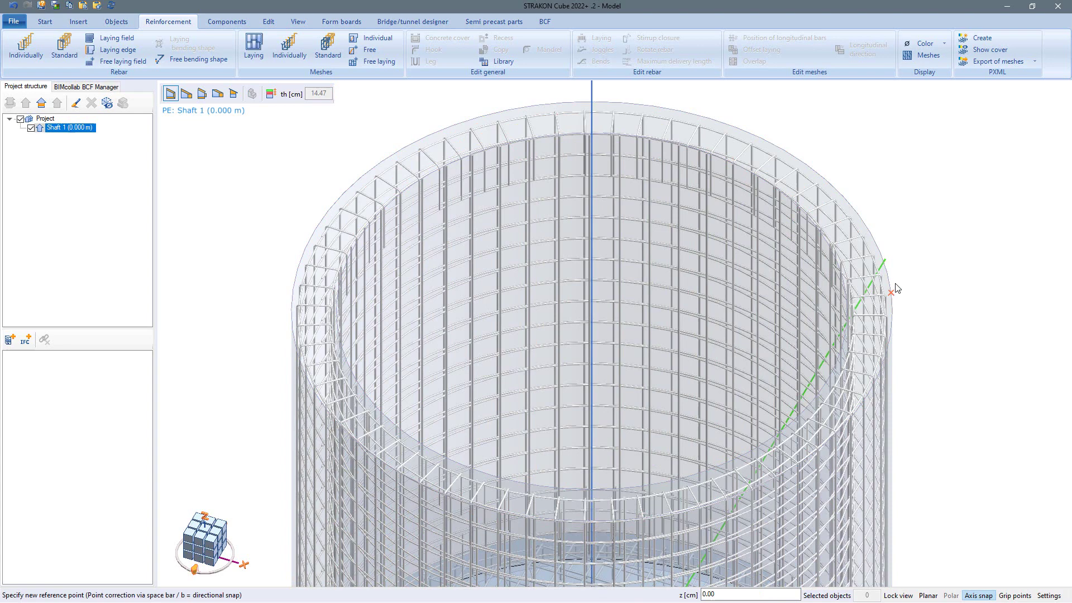
{"action": "type", "text": "50"}
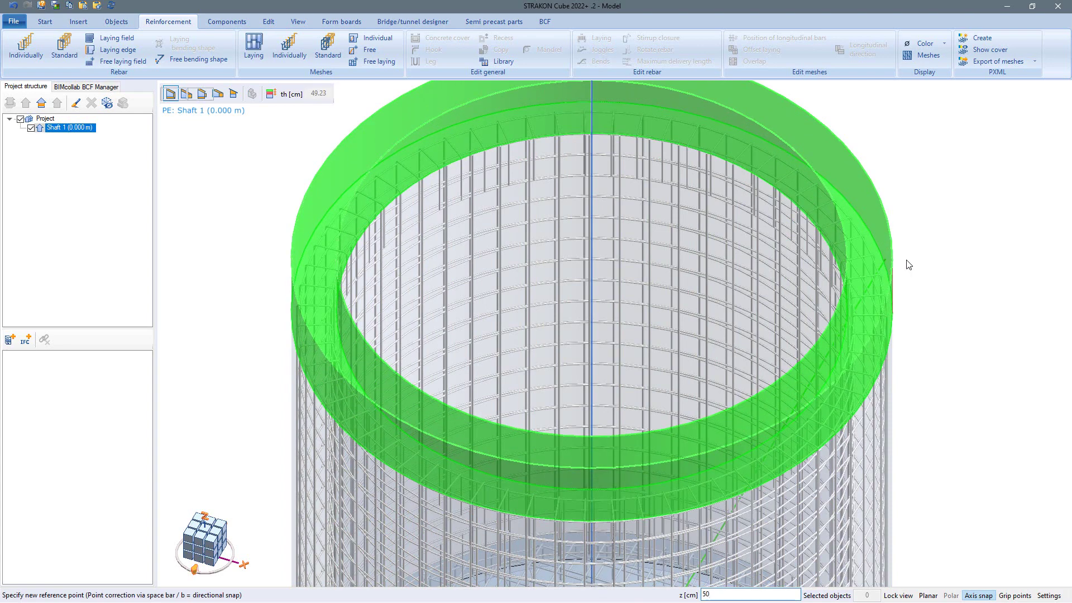
{"action": "key", "text": "Return"}
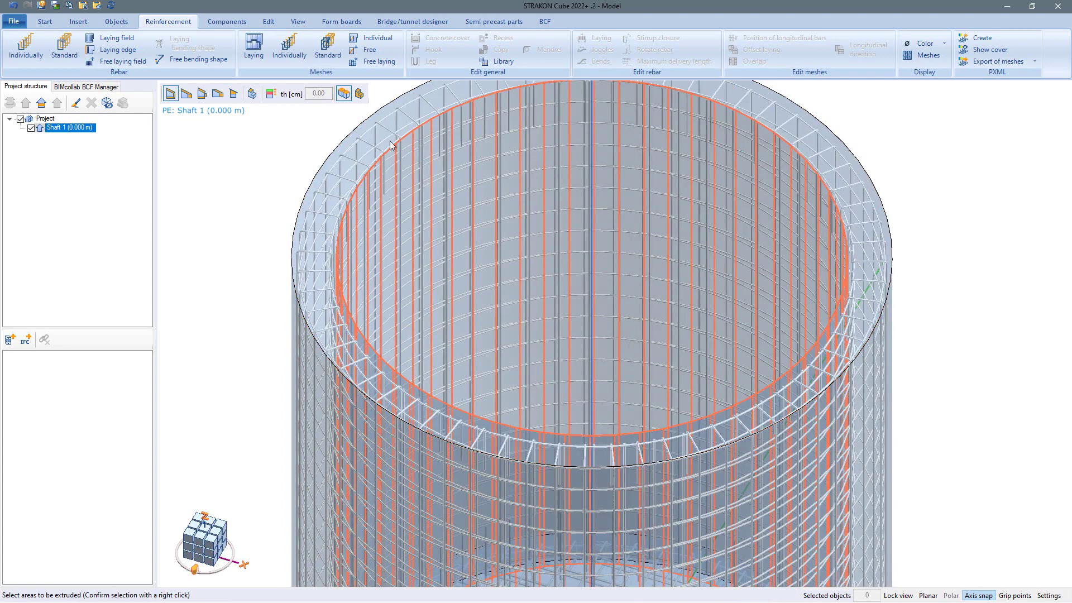
Thicken the inner wall face by a fixed 7.50 cm extrusion
{"action": "left_click", "coordinate": [272, 95]}
{"action": "left_click", "coordinate": [319, 94]}
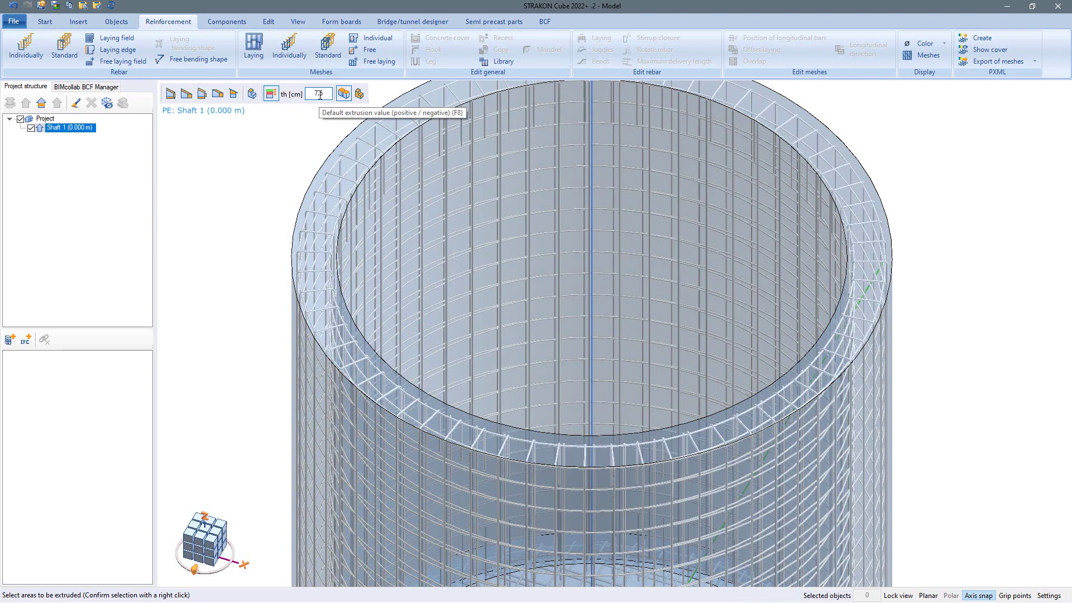
{"action": "left_click", "coordinate": [386, 178]}
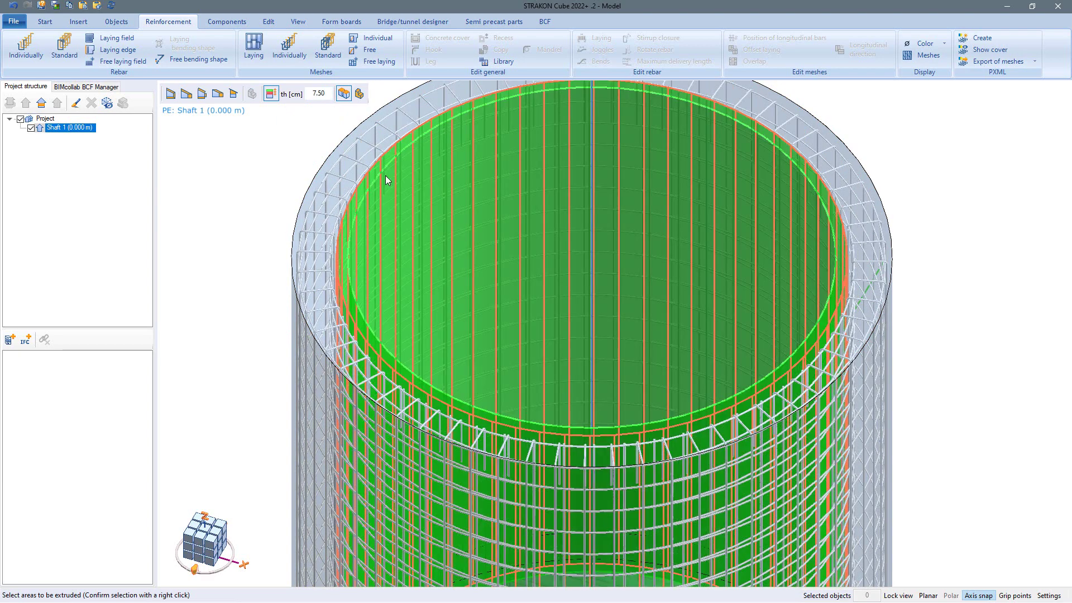
{"action": "right_click", "coordinate": [257, 160]}
{"action": "left_click", "coordinate": [291, 166]}
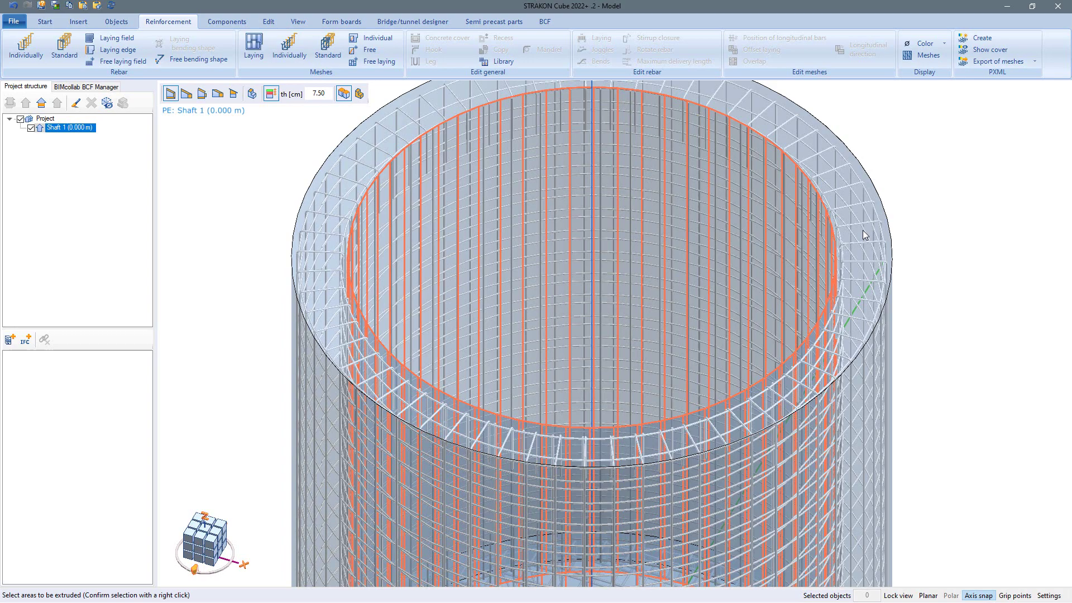
{"action": "key", "text": "Escape"}
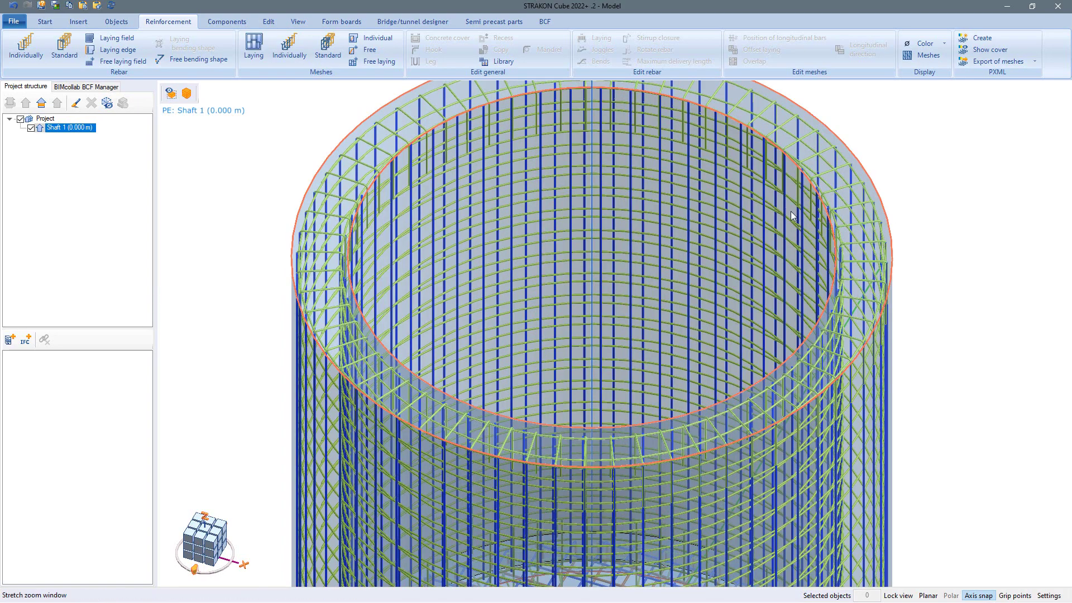
{"action": "left_click_drag", "start_coordinate": [791, 215], "coordinate": [975, 386]}
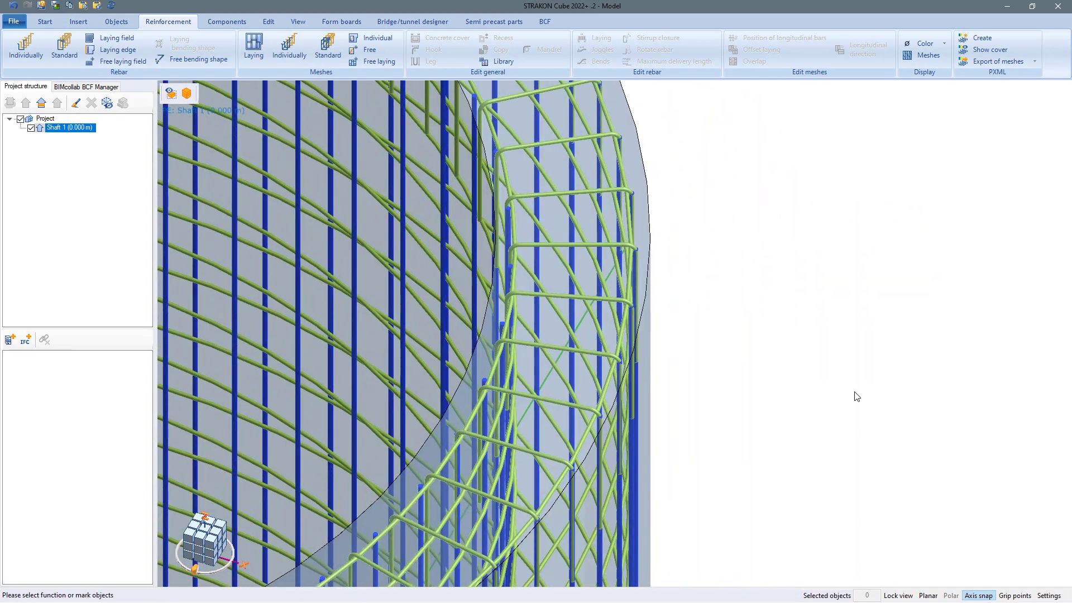
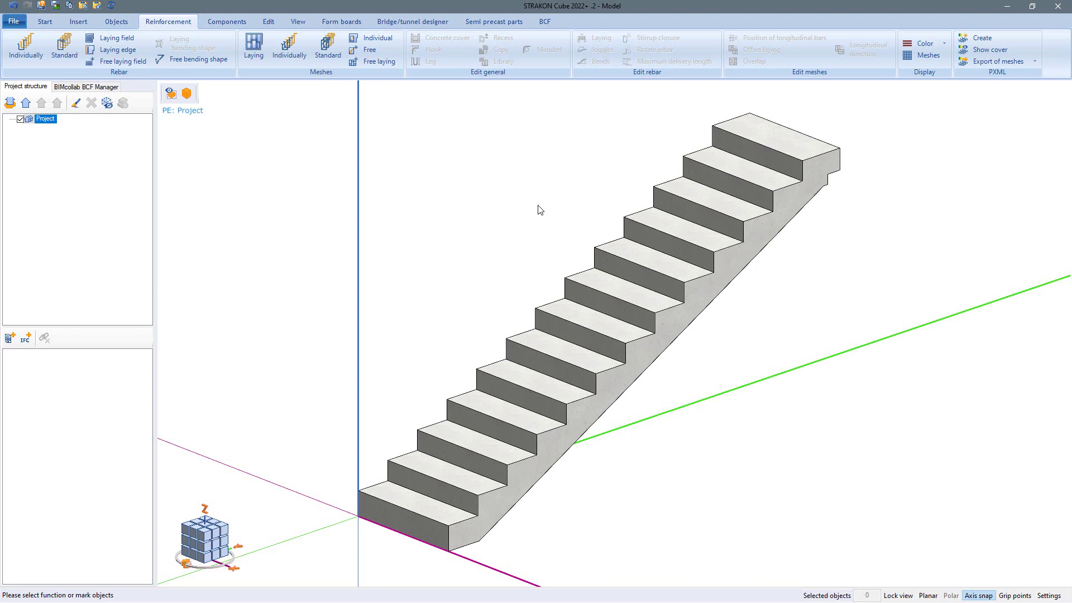
Switch the staircase to the Reinforcement view setting and open the reinforcement library listing 15 entries
{"action": "key", "text": "v"}
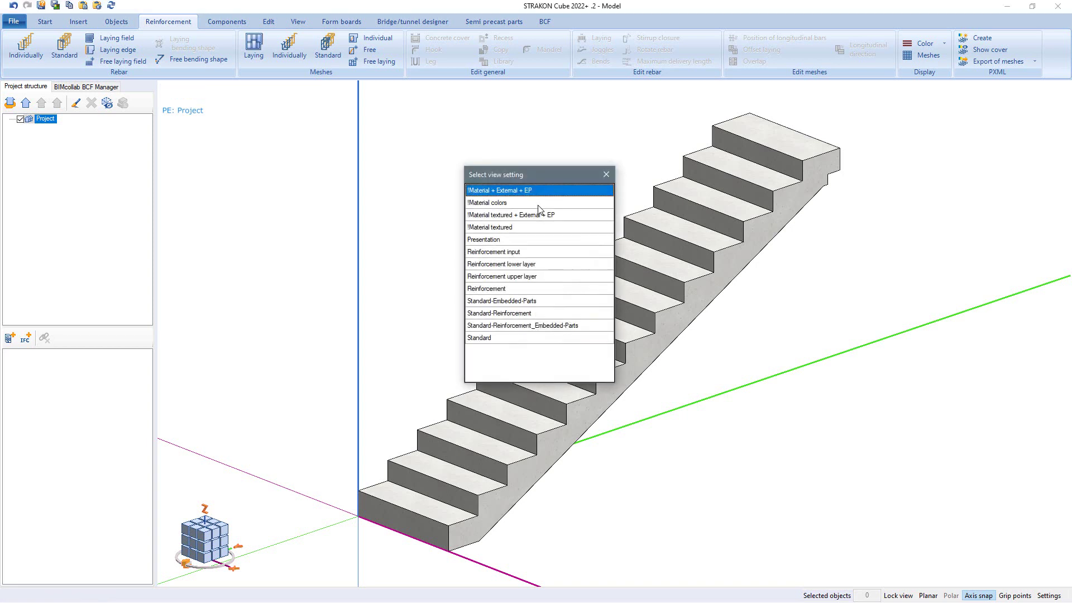
{"action": "left_click", "coordinate": [493, 288]}
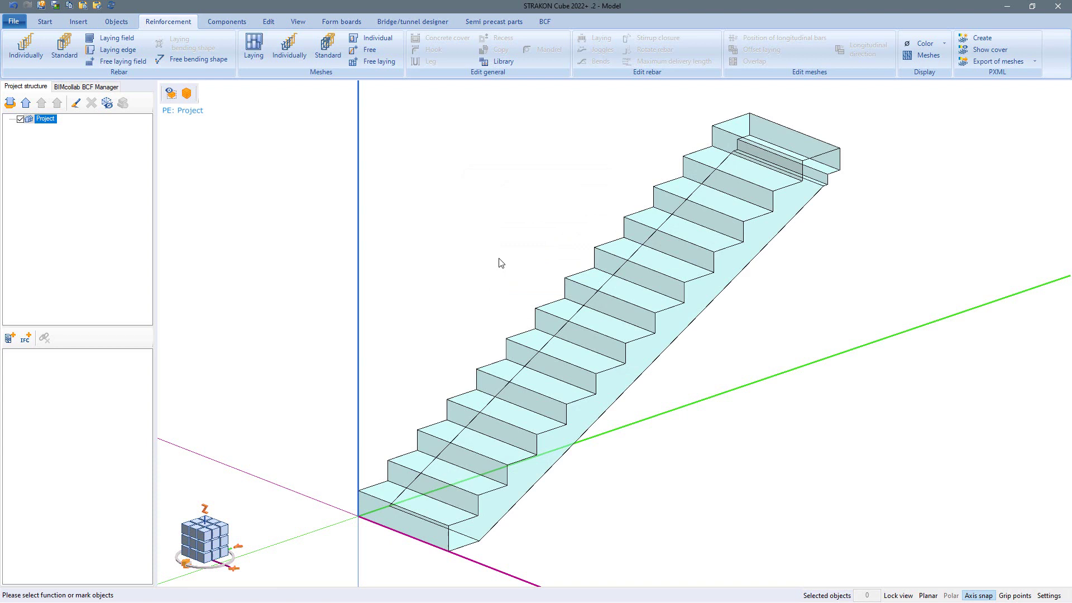
{"action": "left_click", "coordinate": [494, 61]}
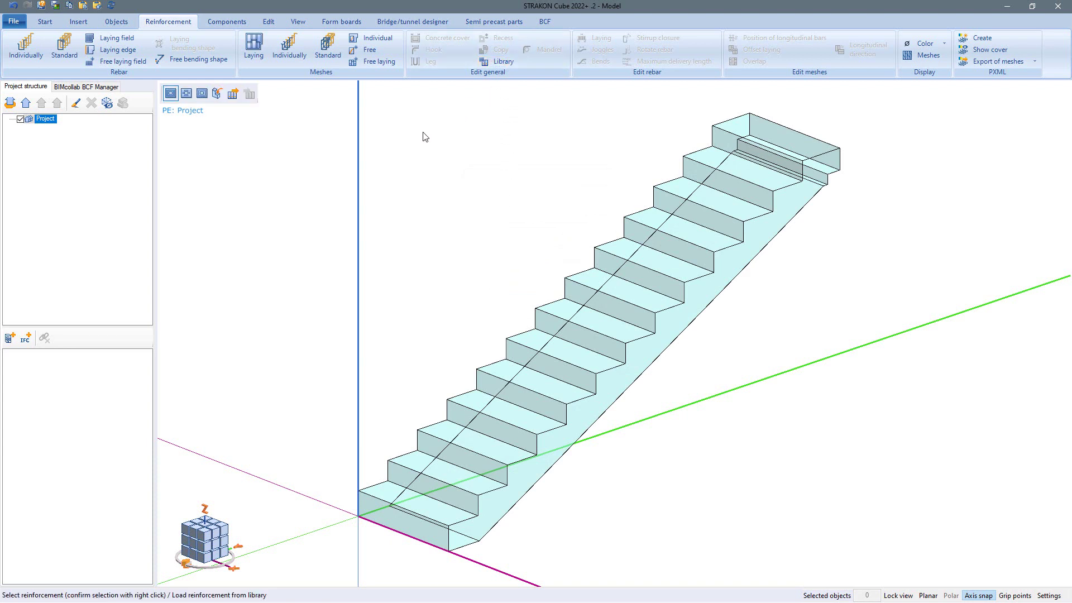
{"action": "left_click", "coordinate": [233, 97]}
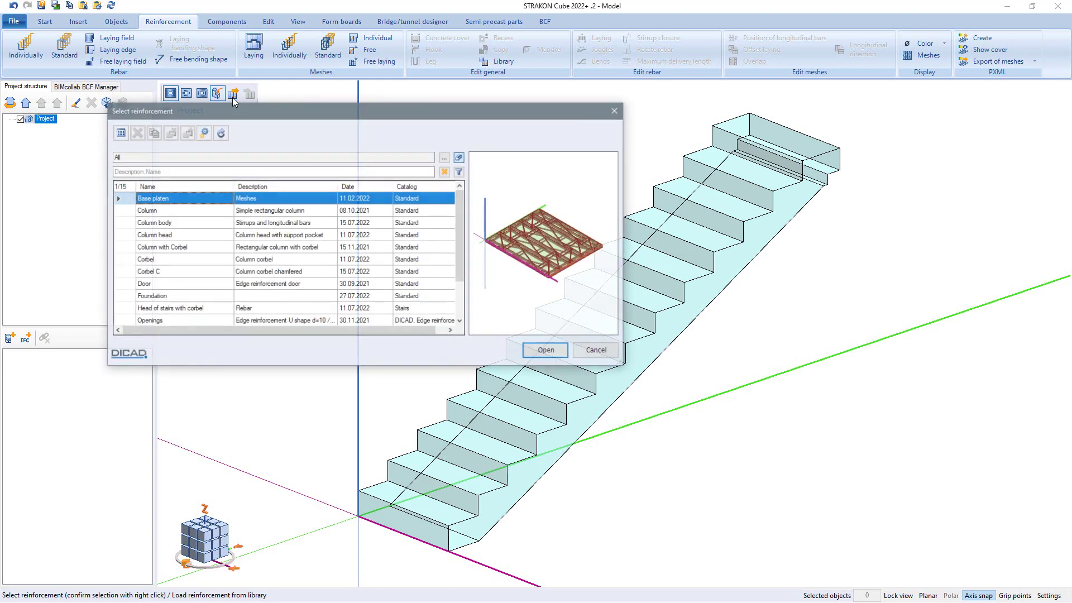
Filter the library to the Stairs catalog and place Head of stairs with corbel at the top landing
{"action": "left_click", "coordinate": [445, 157]}
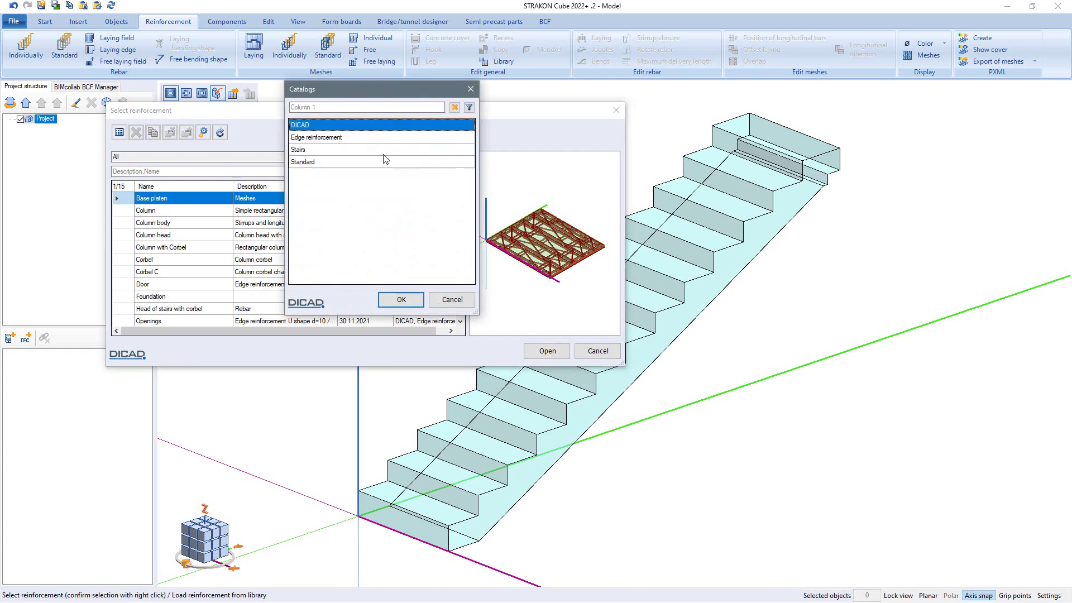
{"action": "left_click", "coordinate": [358, 150]}
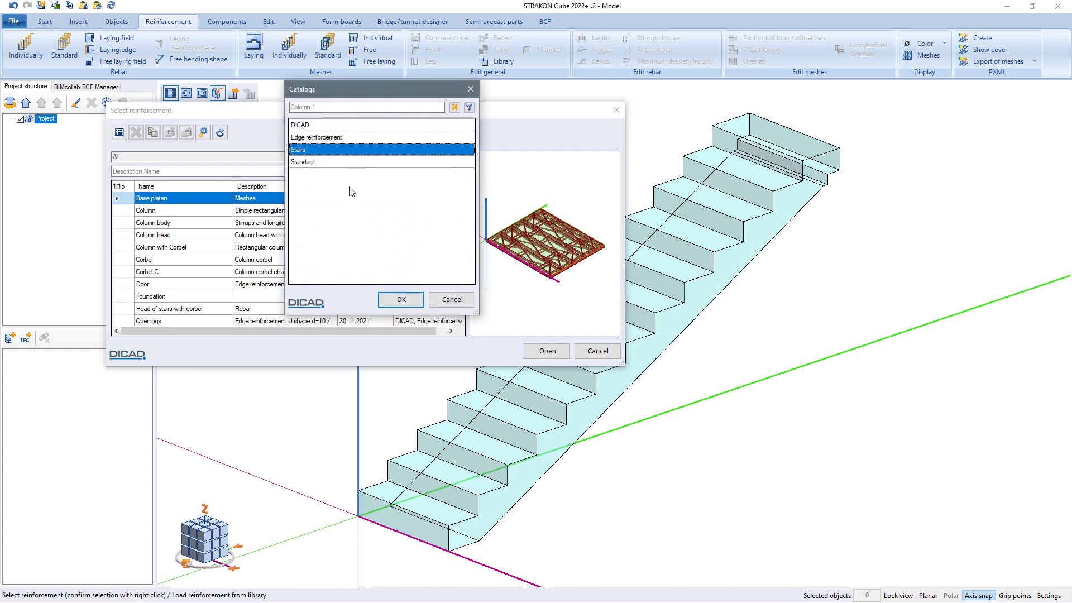
{"action": "left_click", "coordinate": [401, 301]}
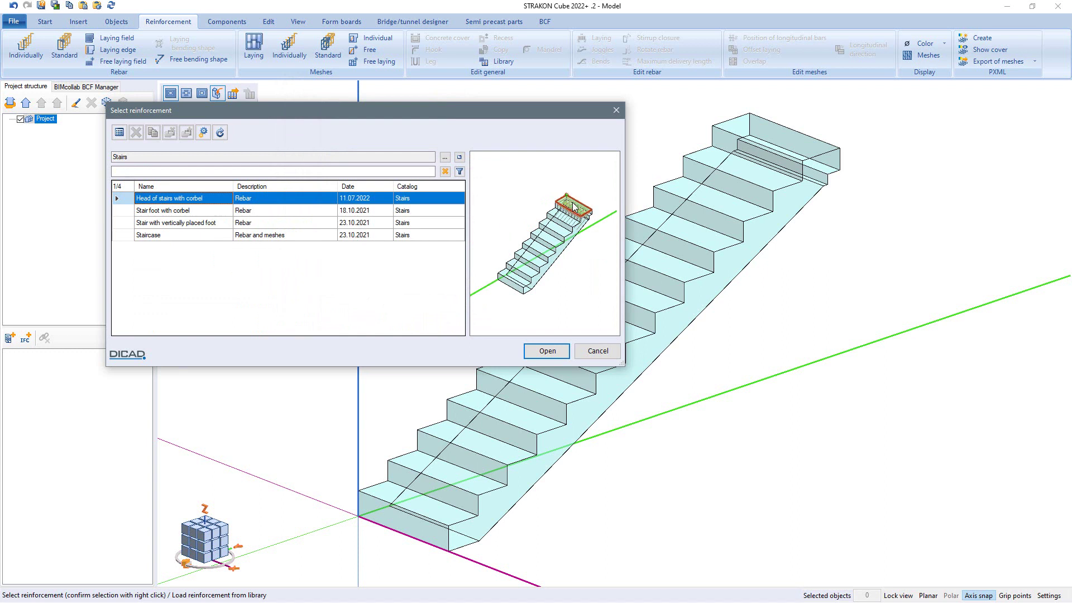
{"action": "left_click", "coordinate": [543, 350]}
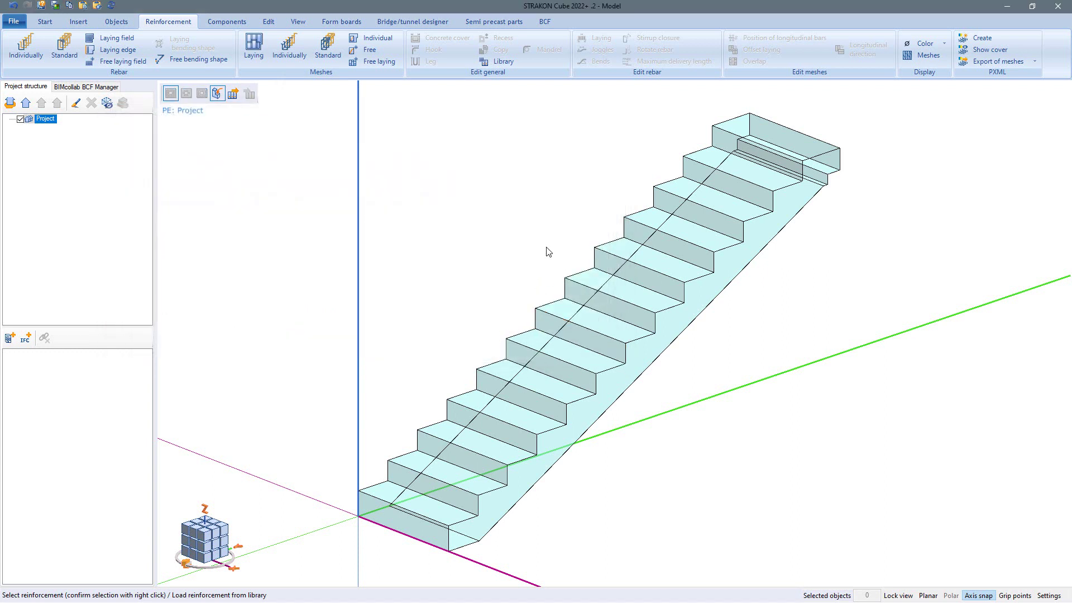
{"action": "left_click", "coordinate": [754, 122]}
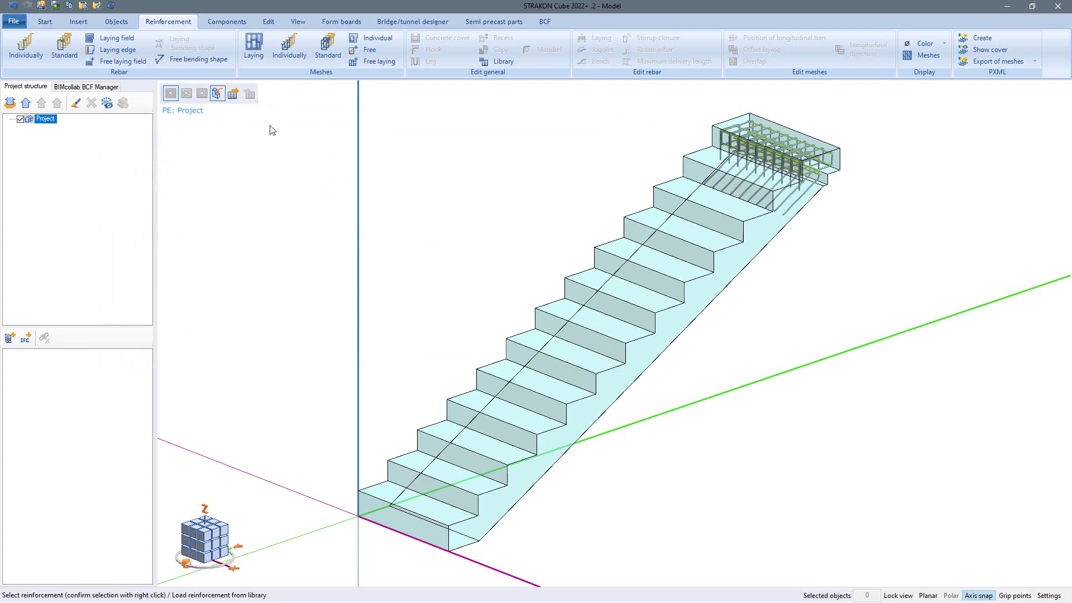
Place the Stair with vertically placed foot reinforcement on the bottom step
{"action": "left_click", "coordinate": [233, 95]}
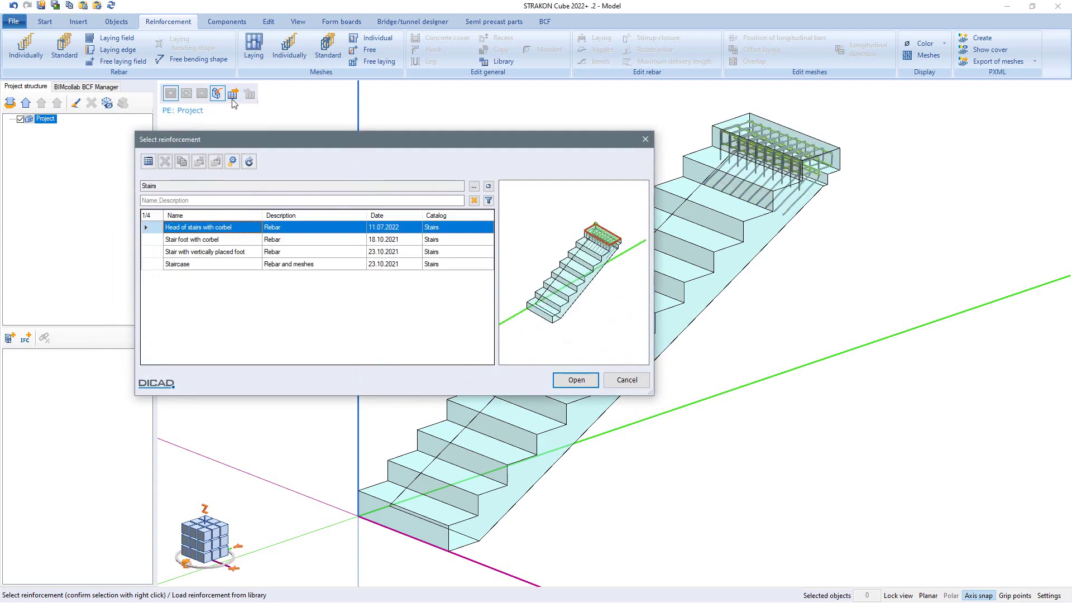
{"action": "left_click", "coordinate": [212, 252]}
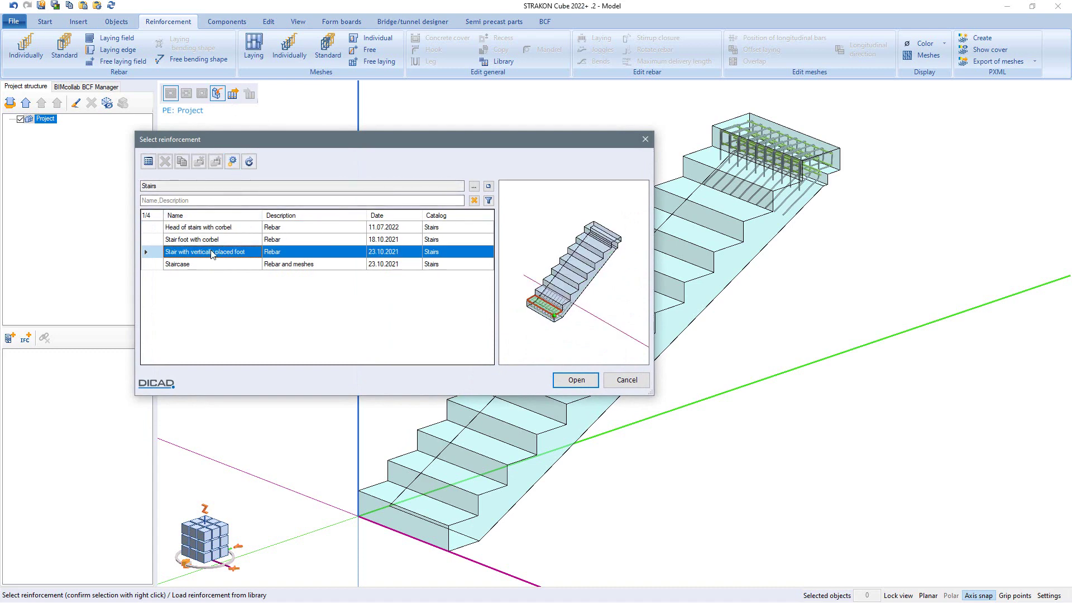
{"action": "left_click", "coordinate": [576, 380]}
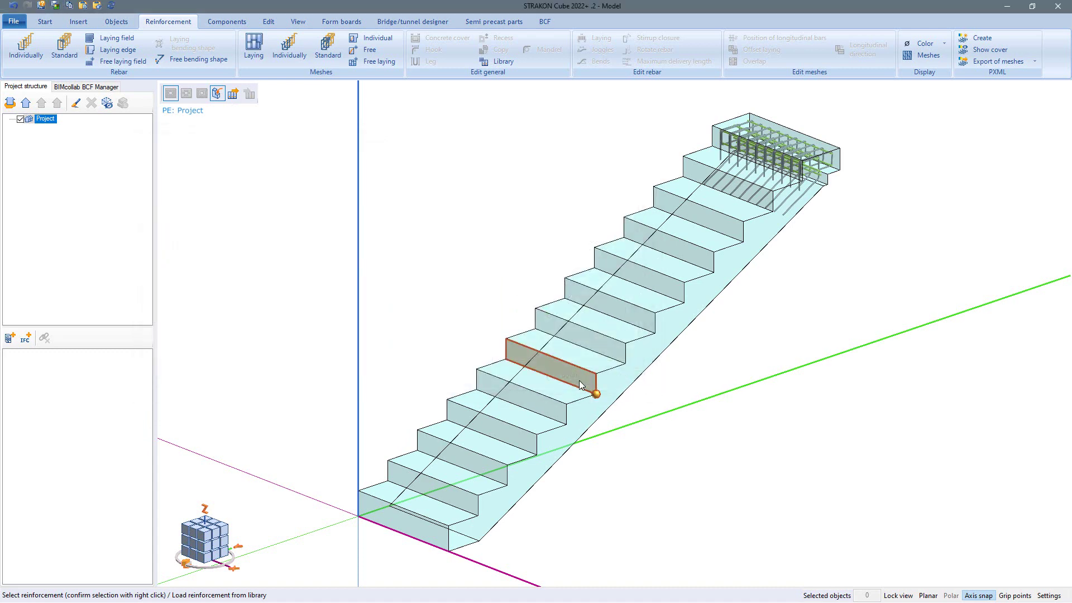
{"action": "left_click", "coordinate": [447, 525]}
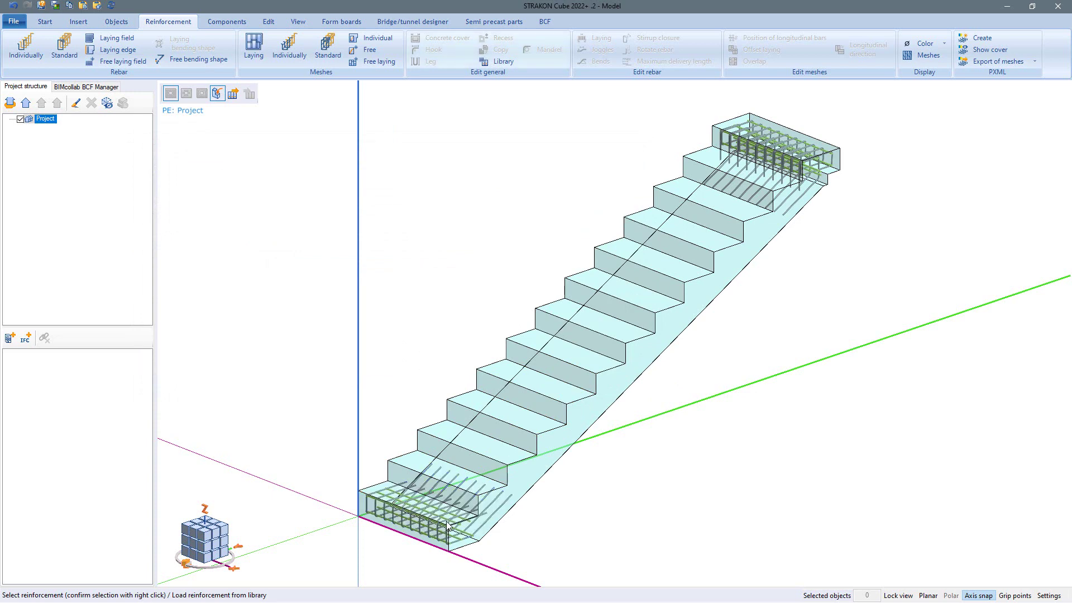
{"action": "middle_click_drag", "start_coordinate": [566, 366], "coordinate": [521, 338]}
{"action": "key", "text": "Escape"}
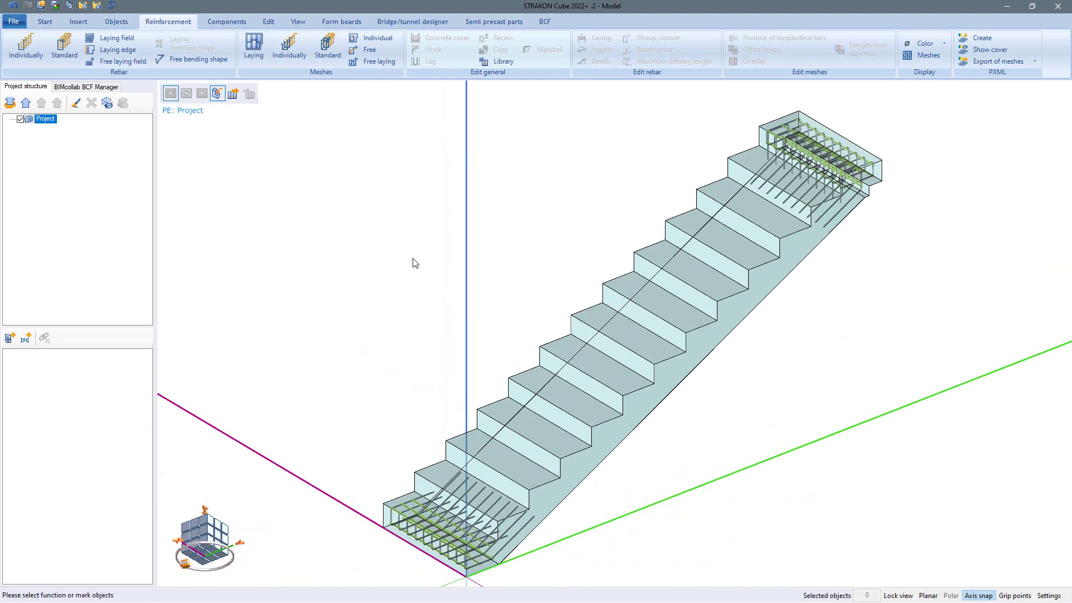
Place the library's Staircase rebar-and-mesh set along the sloping stair slab
{"action": "left_click", "coordinate": [233, 94]}
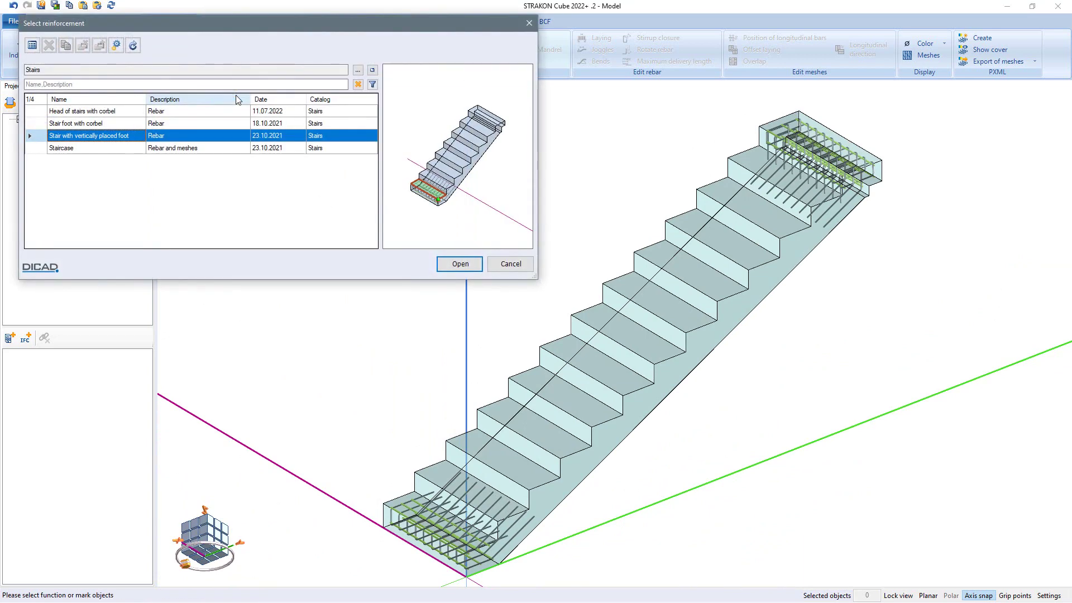
{"action": "left_click", "coordinate": [131, 148]}
{"action": "scroll", "coordinate": [492, 150], "scroll_direction": "up", "scroll_amount": 4}
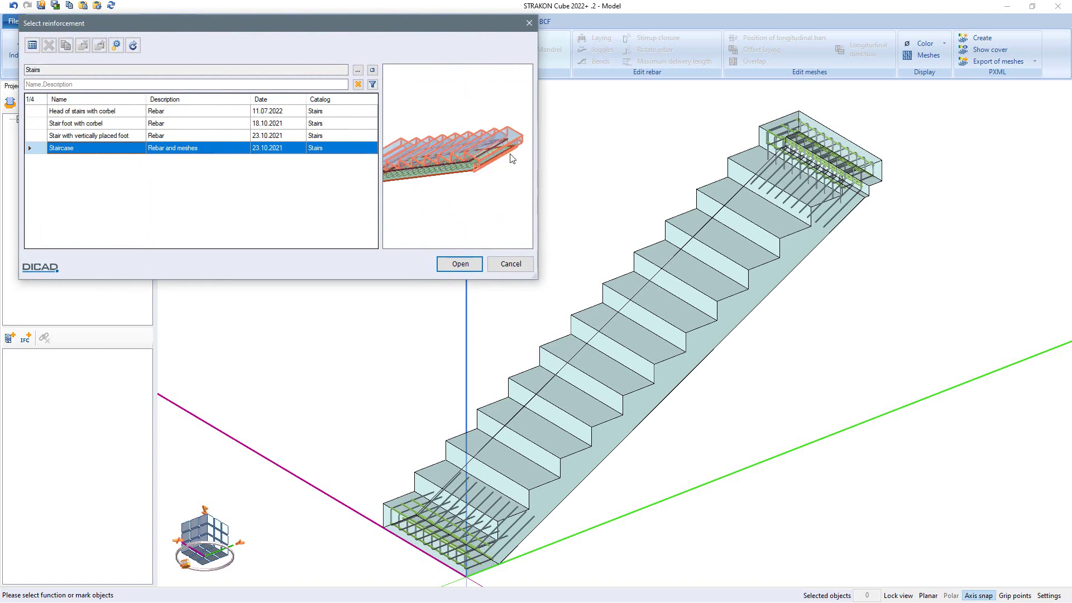
{"action": "middle_click_drag", "start_coordinate": [484, 145], "coordinate": [490, 114]}
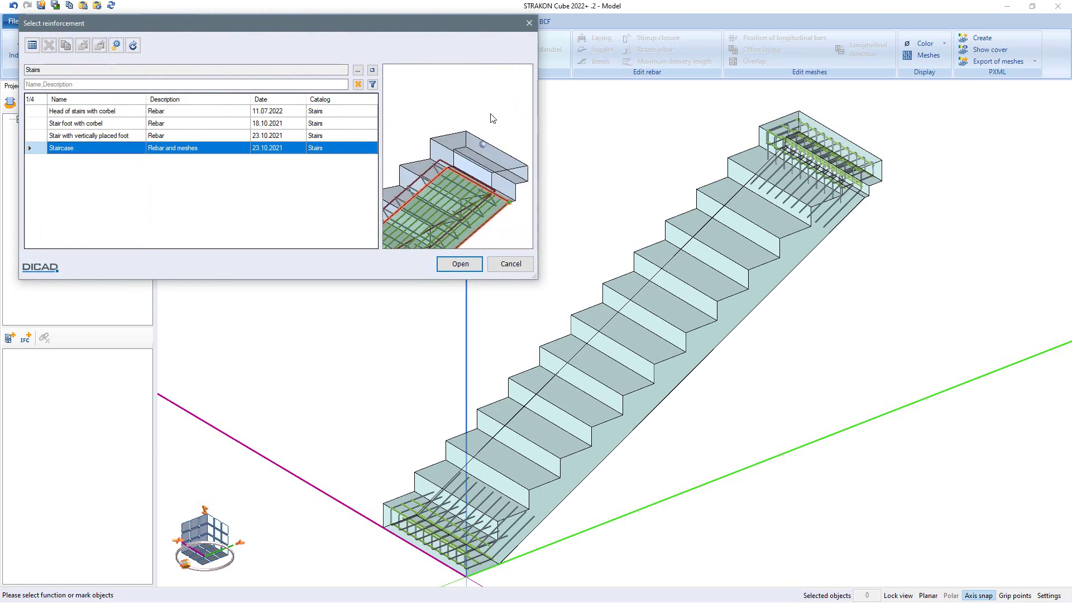
{"action": "left_click", "coordinate": [458, 265]}
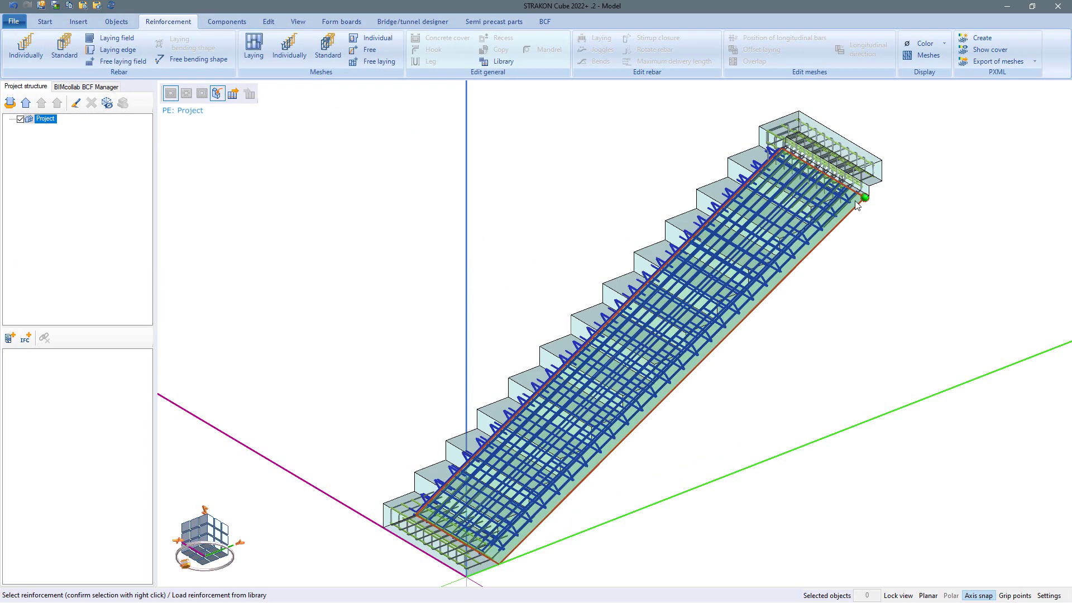
{"action": "left_click", "coordinate": [855, 201]}
{"action": "key", "text": "Escape"}
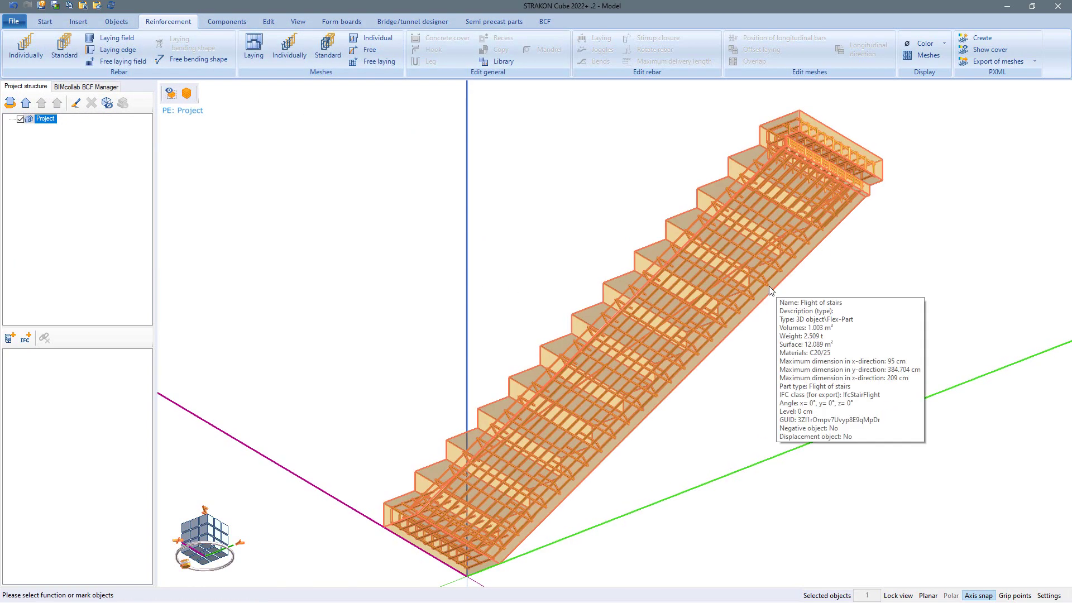
Define a longitudinal section along the stair in top view, from below to above it, and set its depth
{"action": "left_click", "coordinate": [769, 286]}
{"action": "middle_click_drag", "start_coordinate": [770, 286], "coordinate": [805, 305]}
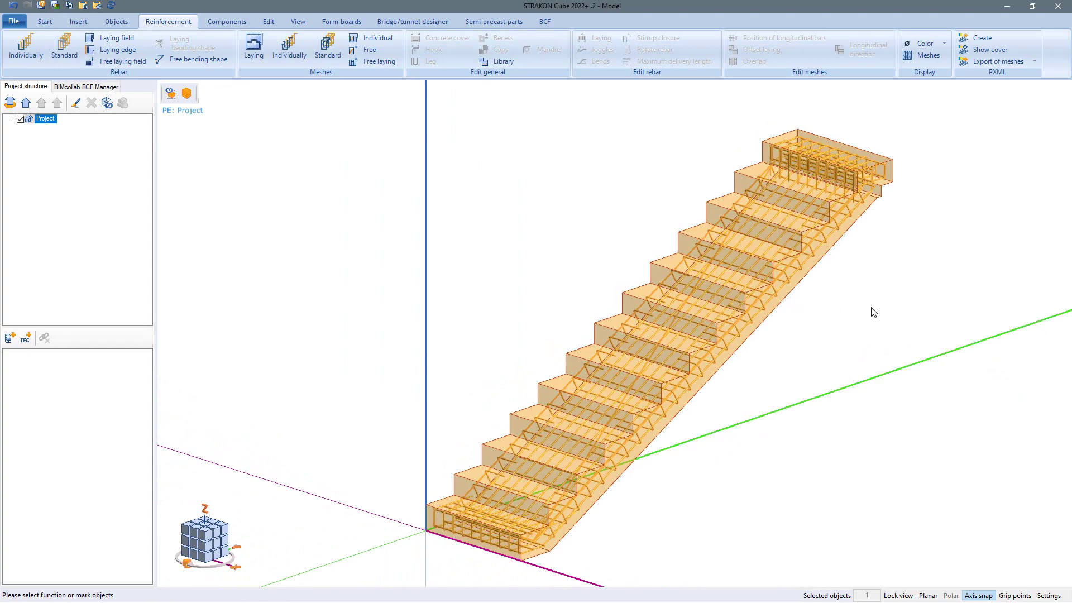
{"action": "key", "text": "Escape"}
{"action": "key", "text": "s"}
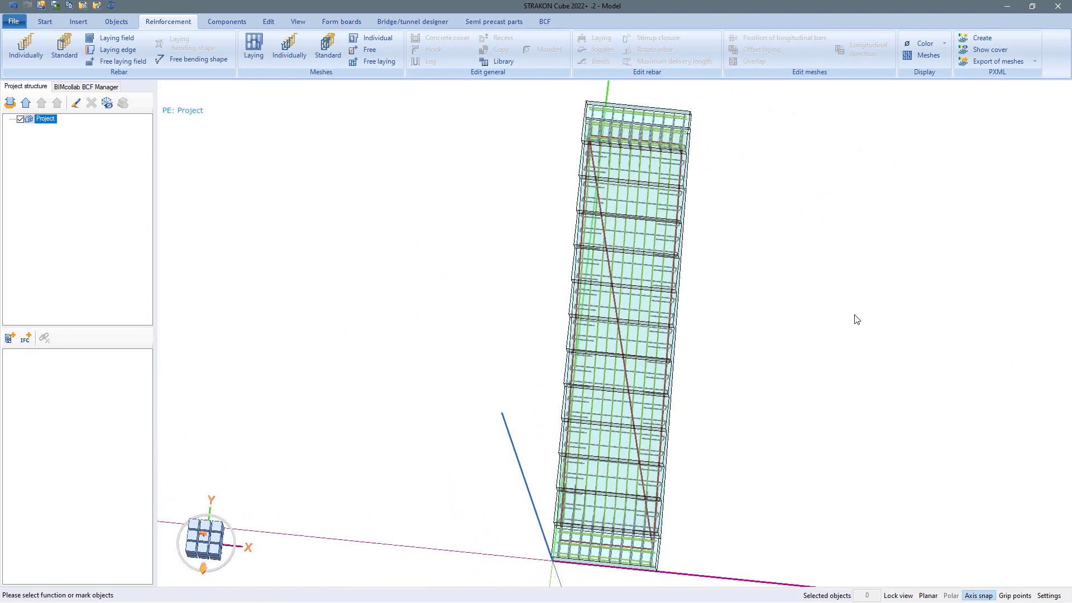
{"action": "left_click", "coordinate": [612, 565]}
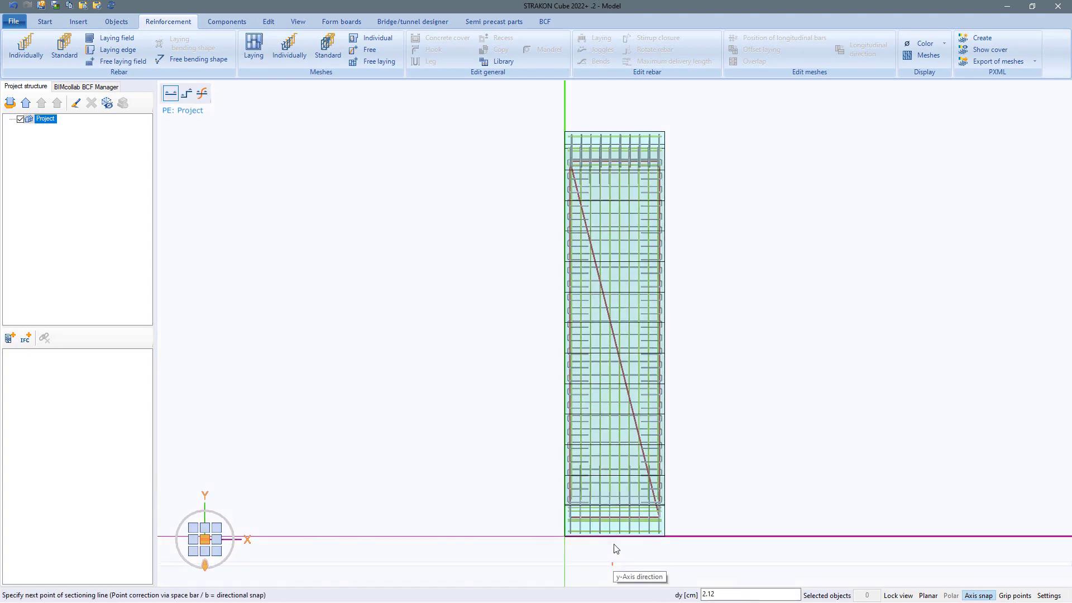
{"action": "left_click", "coordinate": [612, 105]}
{"action": "left_click", "coordinate": [519, 106]}
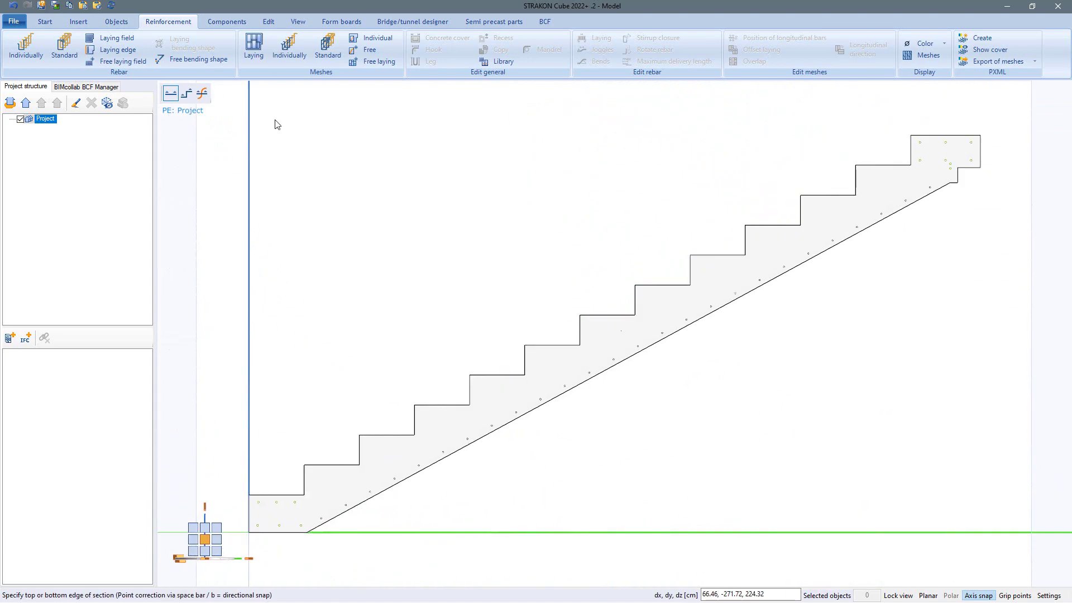
{"action": "left_click", "coordinate": [46, 22]}
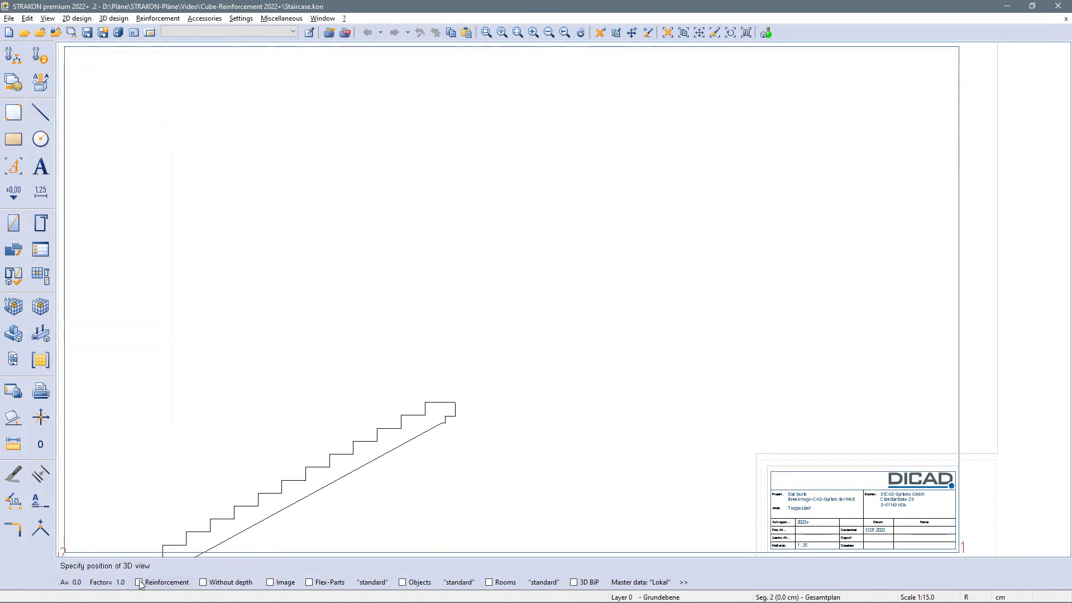
Place the stair section as a 3D view with reinforcement at the upper left of the Staircase.kon sheet
{"action": "left_click", "coordinate": [140, 582]}
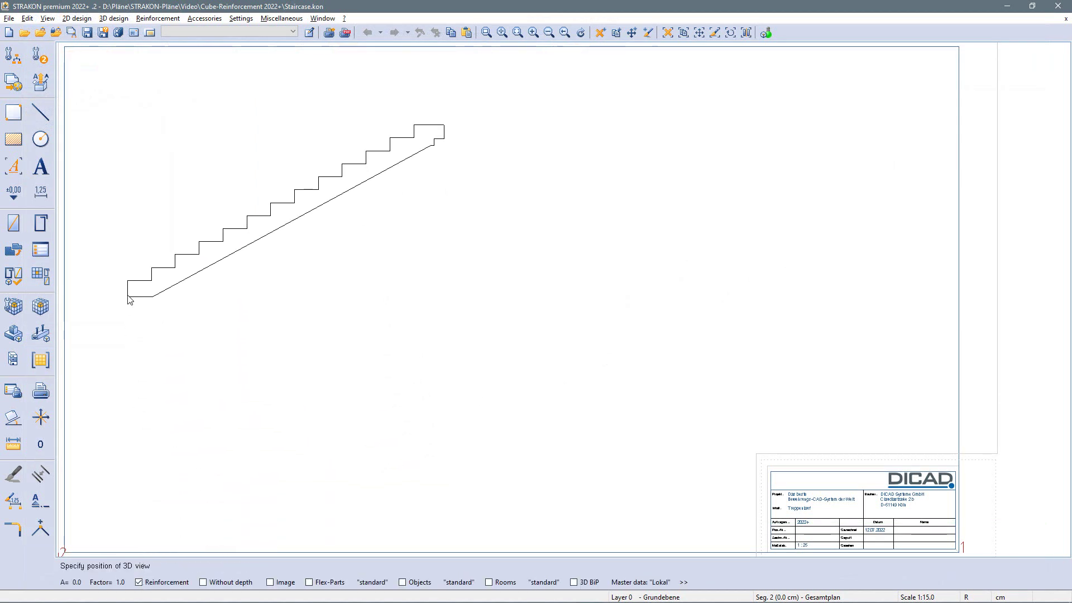
{"action": "left_click", "coordinate": [129, 300]}
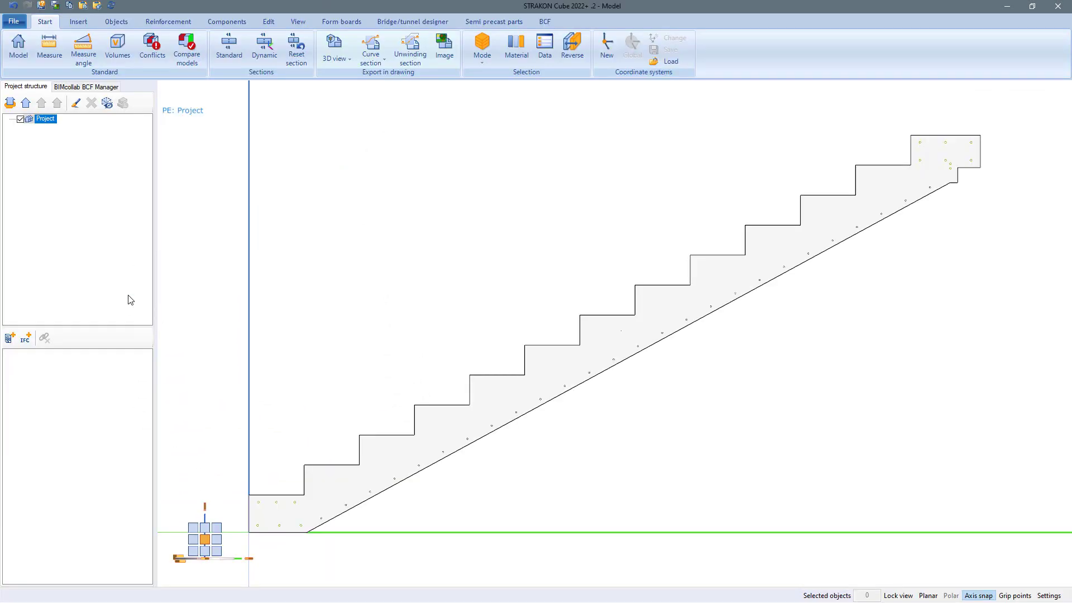
{"action": "left_click", "coordinate": [1004, 6]}
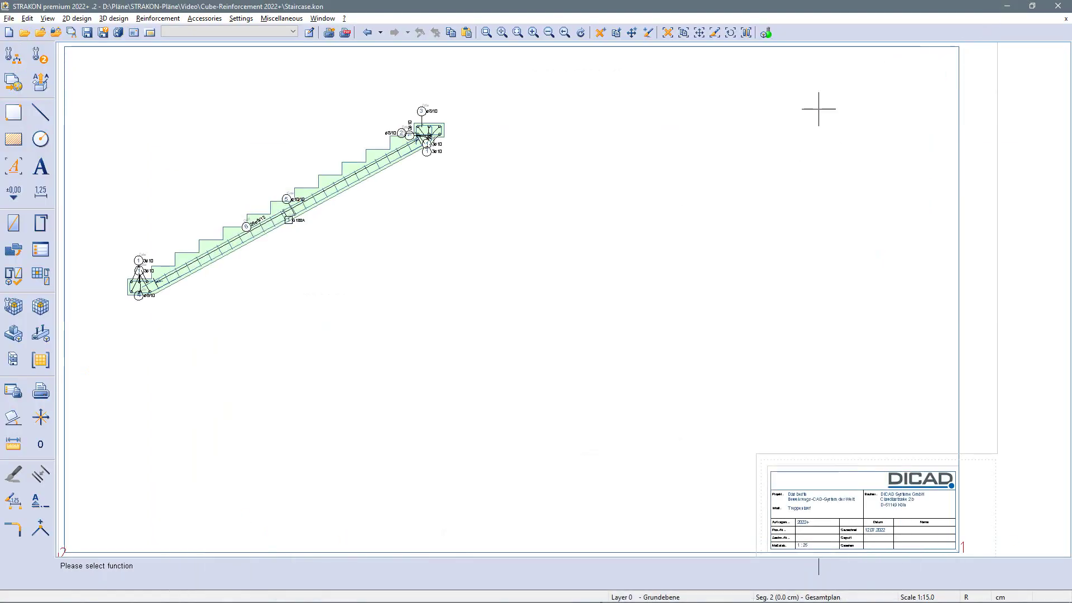
Lay out the Q188A mesh below the stair with its default label
{"action": "double_click", "coordinate": [303, 221]}
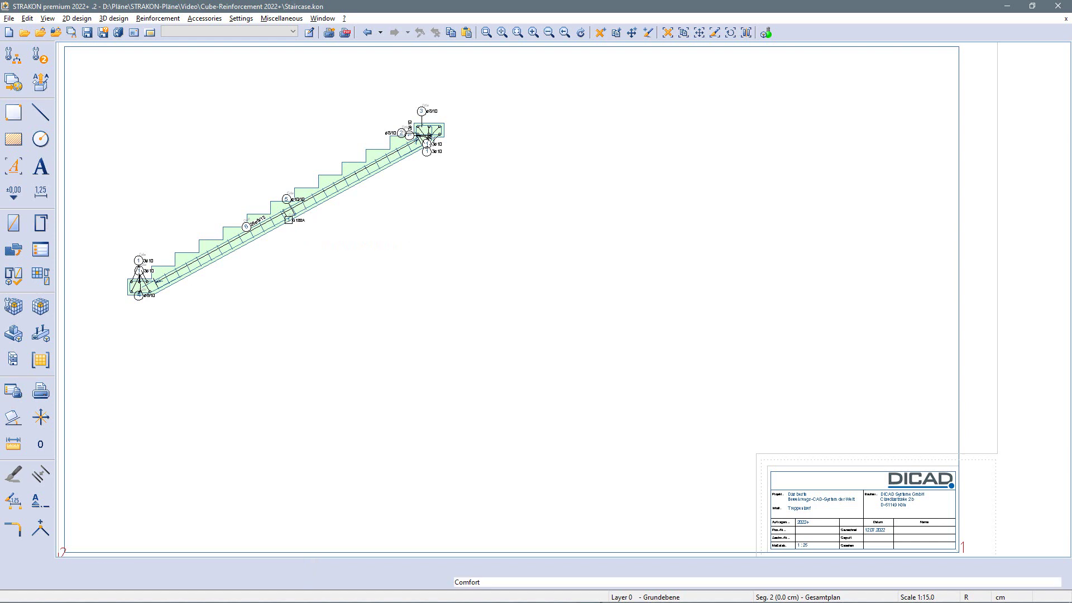
{"action": "left_click", "coordinate": [303, 221]}
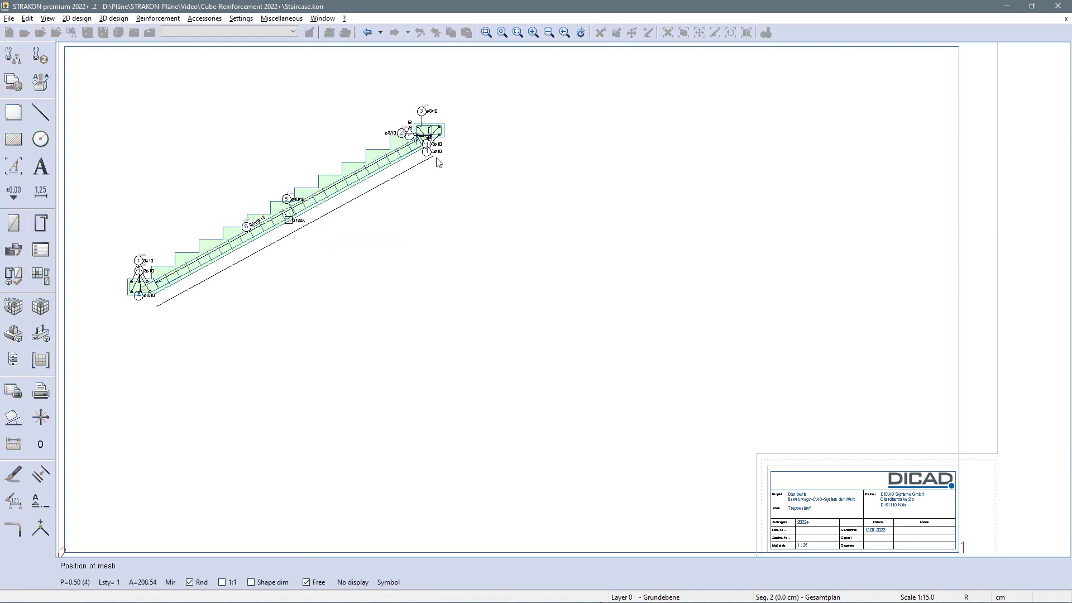
{"action": "left_click", "coordinate": [453, 191]}
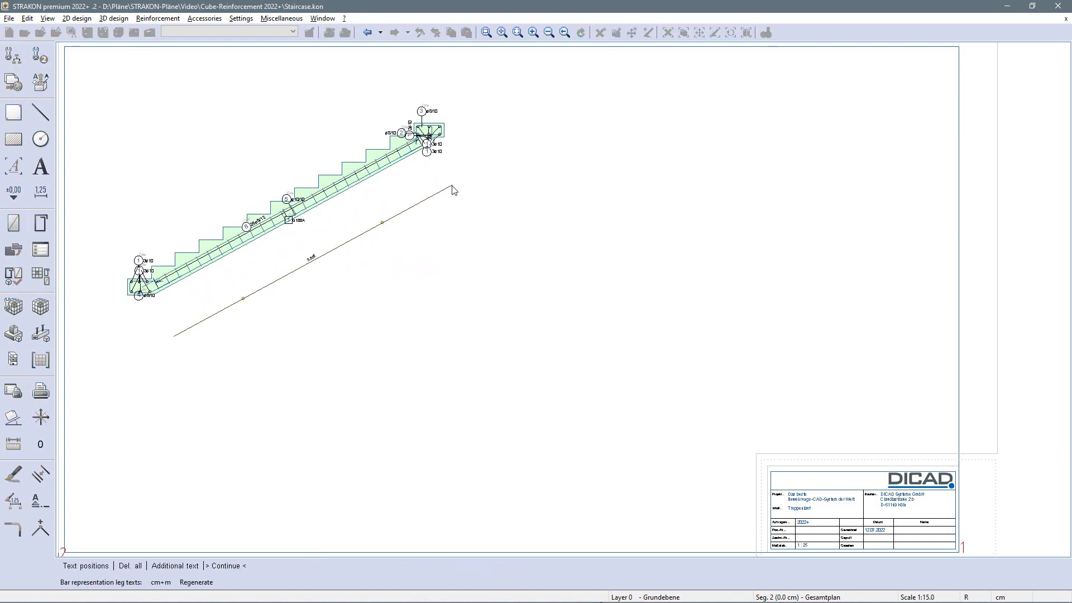
{"action": "right_click", "coordinate": [453, 190]}
{"action": "right_click", "coordinate": [453, 192]}
{"action": "right_click", "coordinate": [453, 192]}
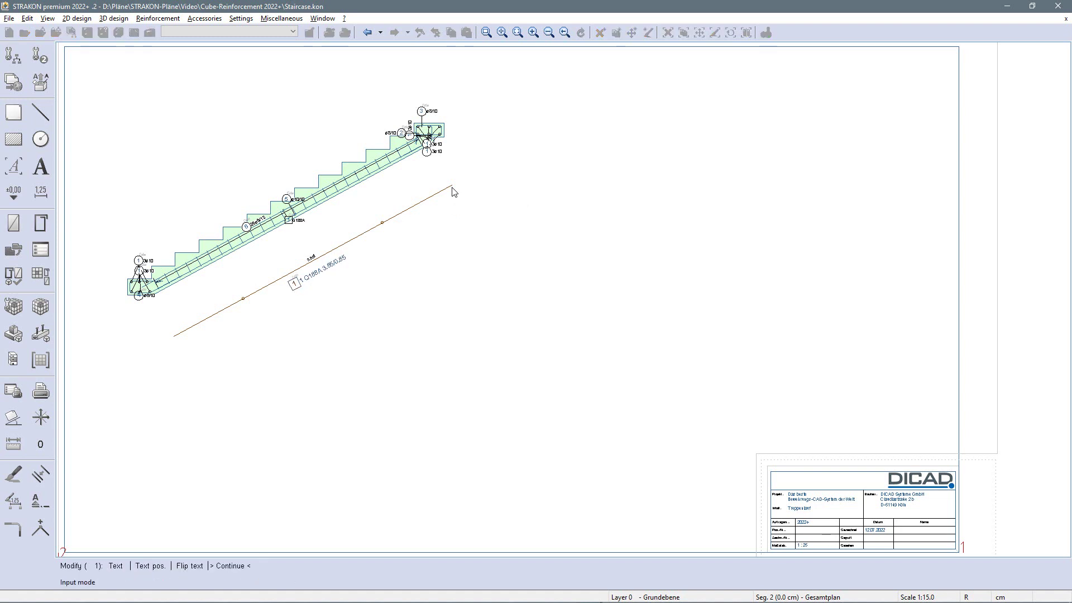
{"action": "key", "text": "Return"}
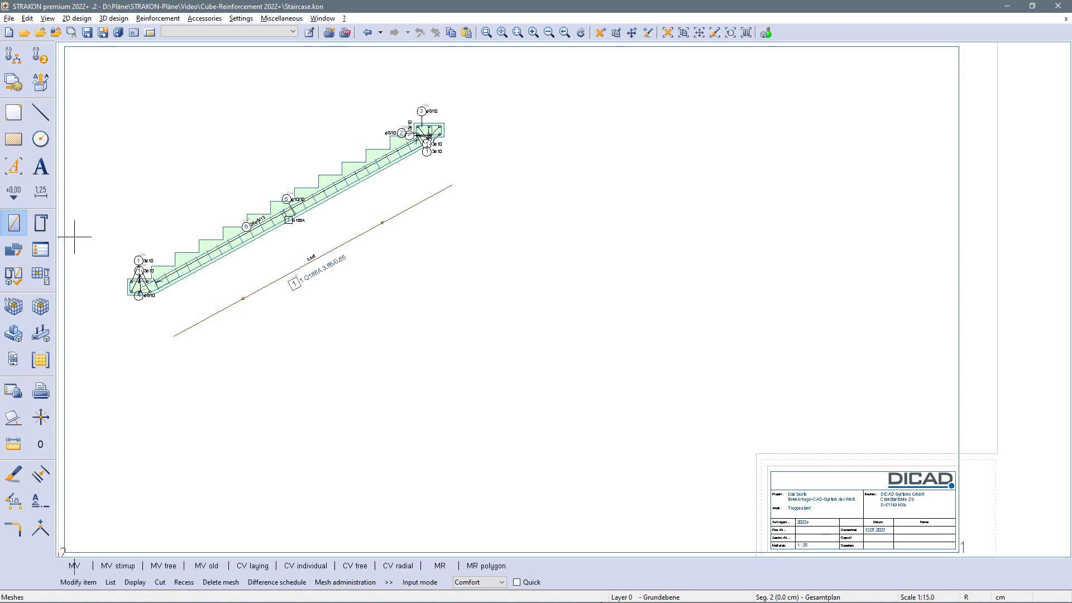
Place a bar symbol group for all items, positions 1–6, beside the stair
{"action": "left_click", "coordinate": [41, 222]}
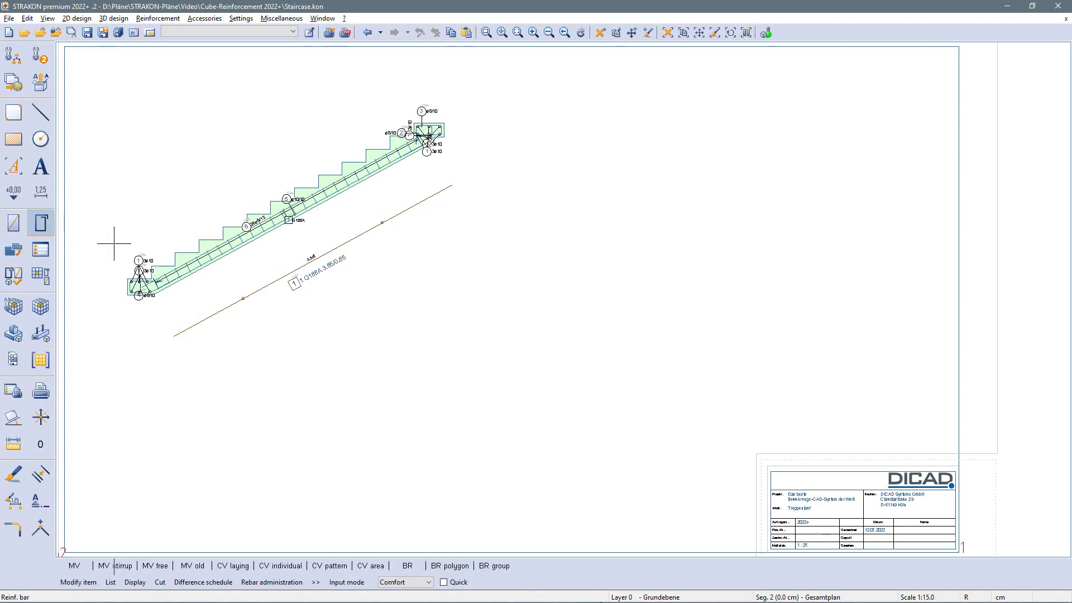
{"action": "left_click", "coordinate": [506, 565]}
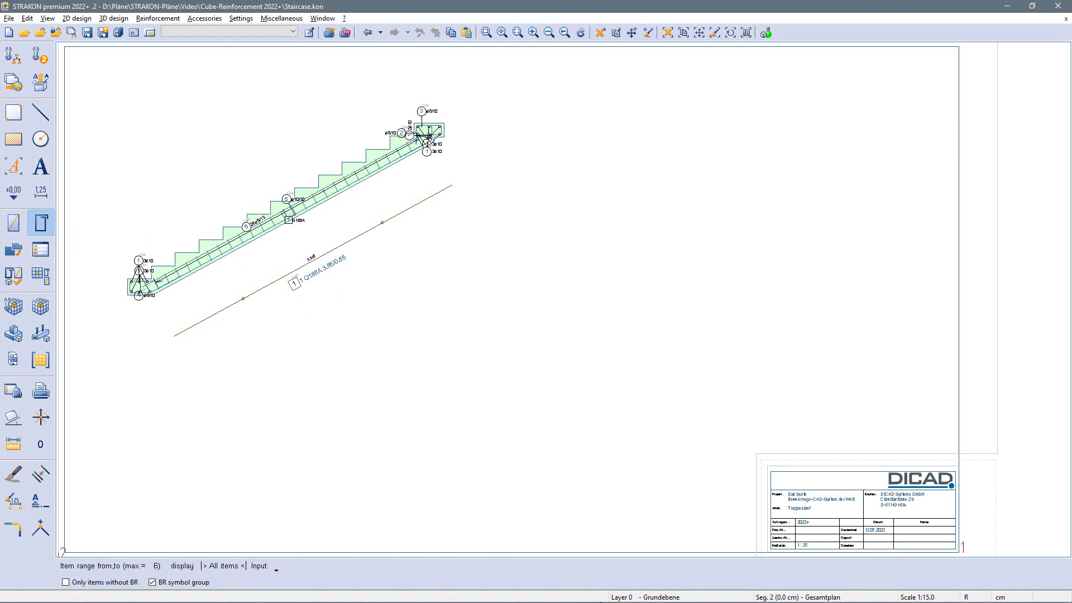
{"action": "key", "text": "Return"}
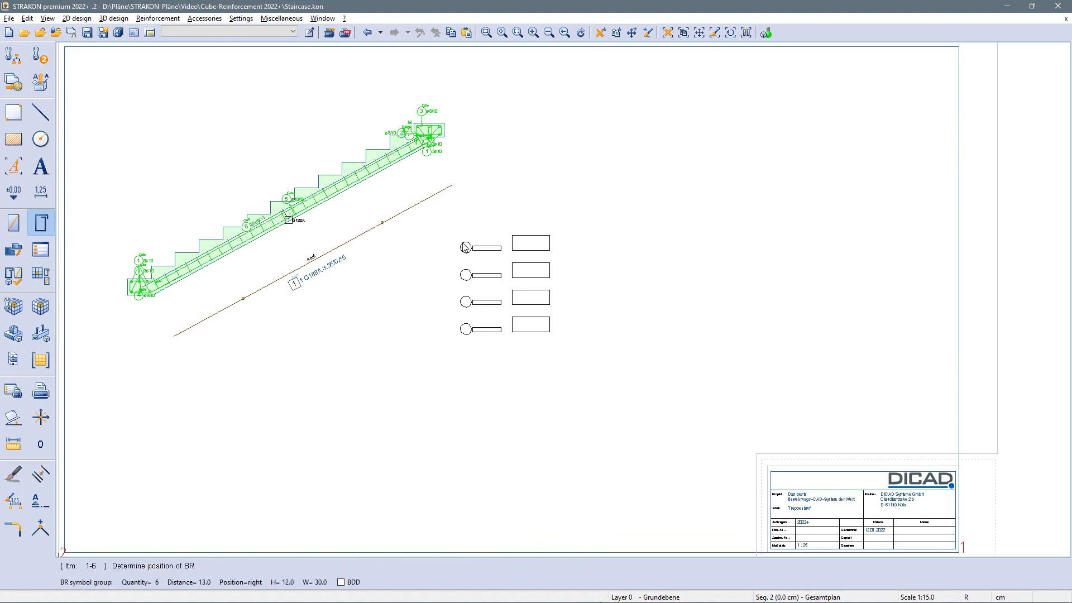
{"action": "left_click", "coordinate": [449, 223]}
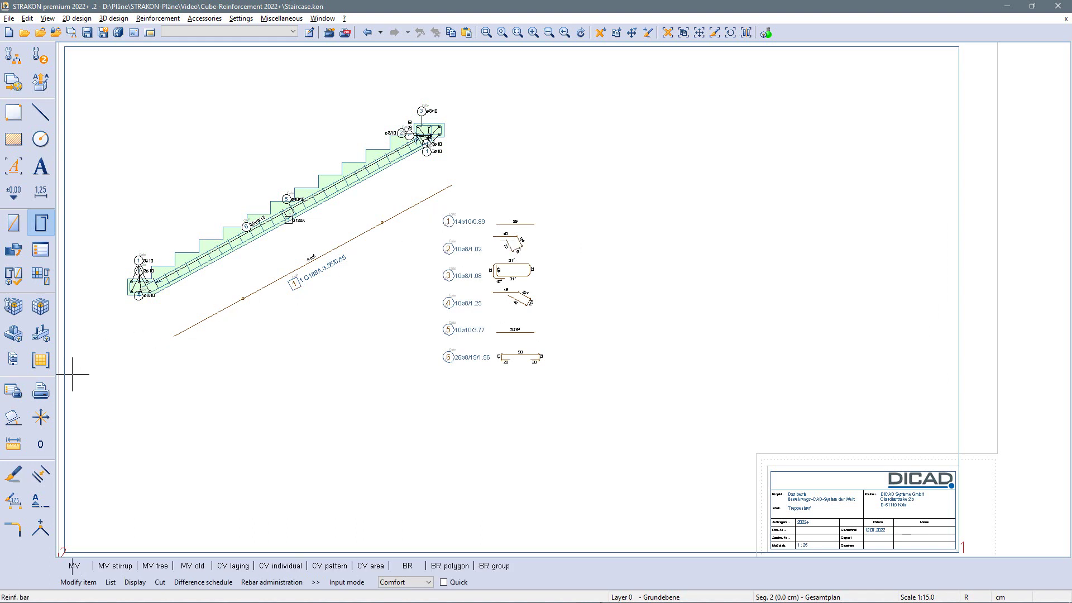
Add bar 6's (26ø8/15) marking line below the stair and move the Q188A label above it
{"action": "mouse_move", "coordinate": [172, 297]}
{"action": "right_mouse_down"}
{"action": "mouse_move", "coordinate": [387, 146]}
{"action": "mouse_move", "coordinate": [489, 89]}
{"action": "right_mouse_up"}
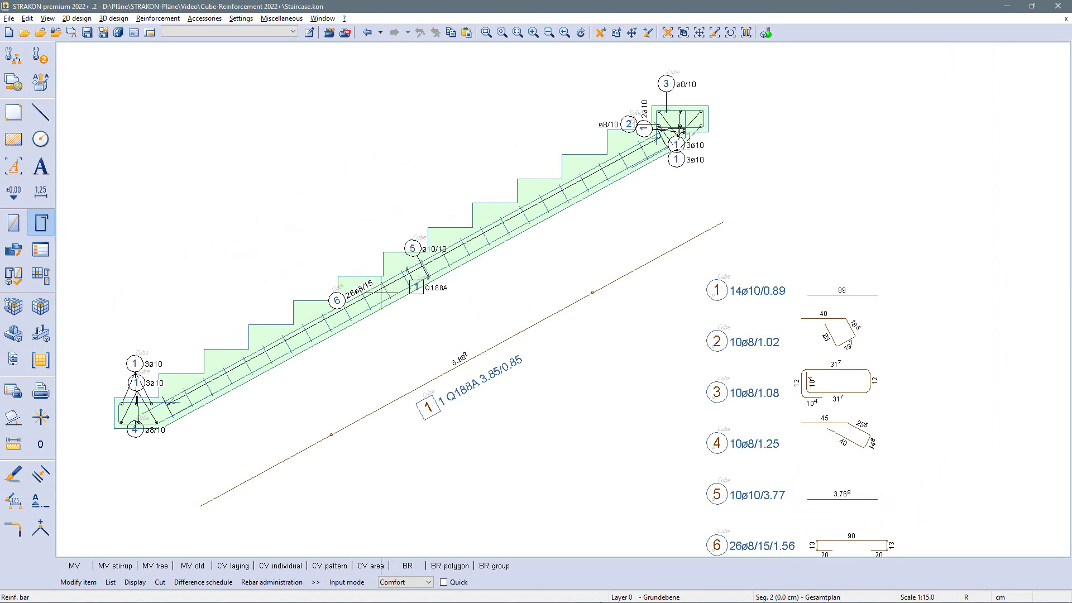
{"action": "key", "text": "Escape"}
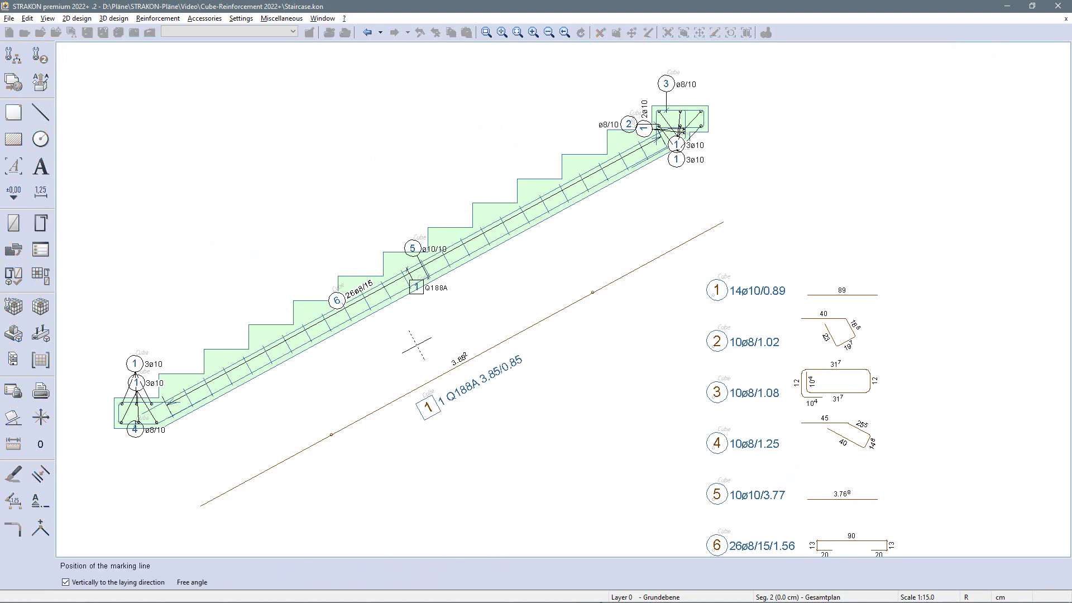
{"action": "left_click", "coordinate": [417, 344]}
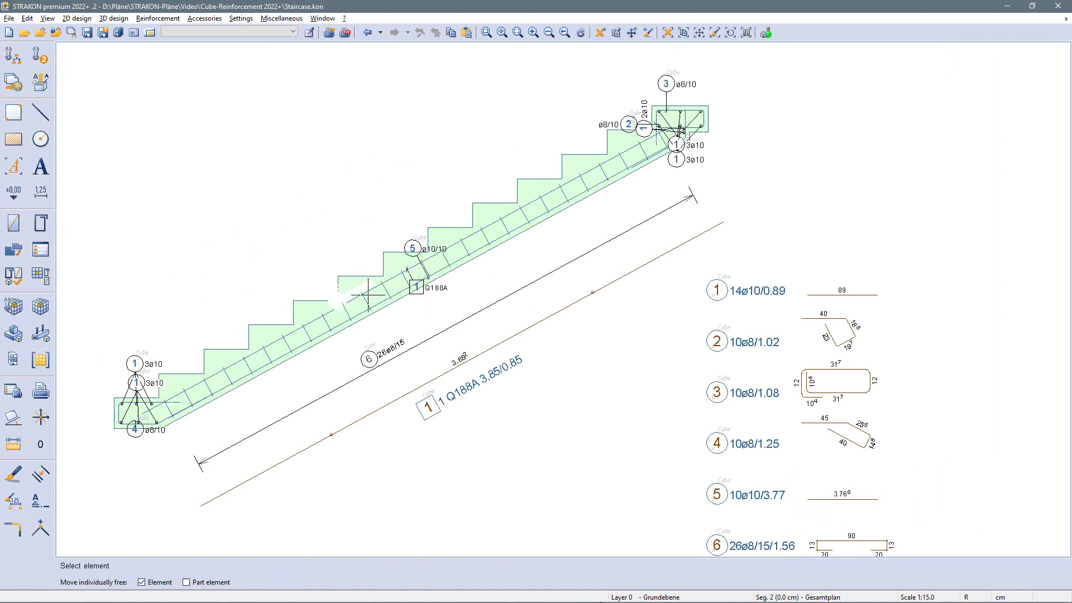
{"action": "left_click", "coordinate": [431, 283]}
{"action": "left_click", "coordinate": [383, 226]}
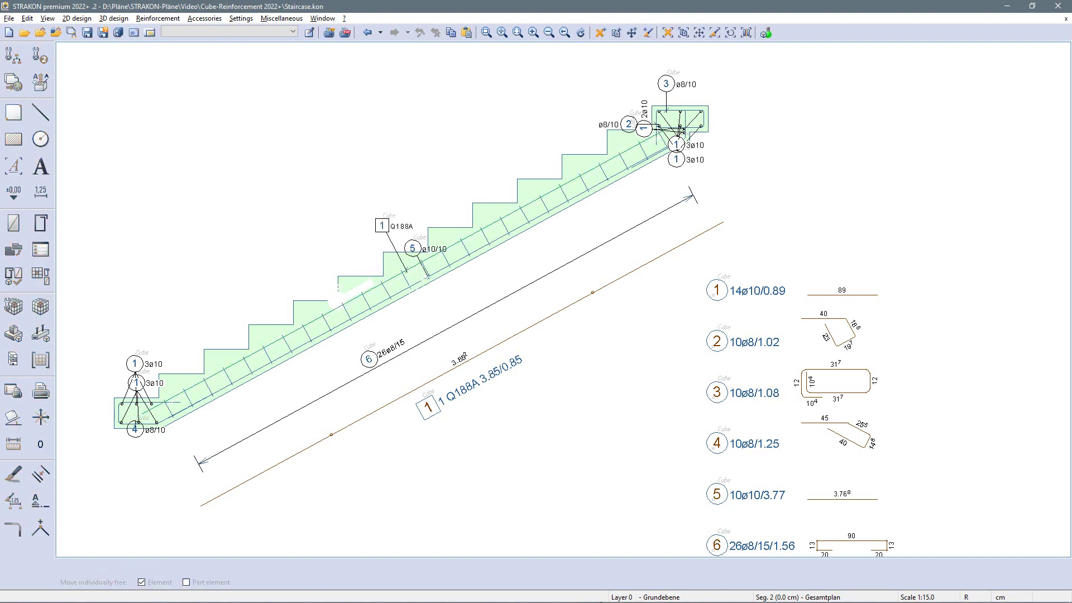
{"action": "left_click", "coordinate": [424, 248]}
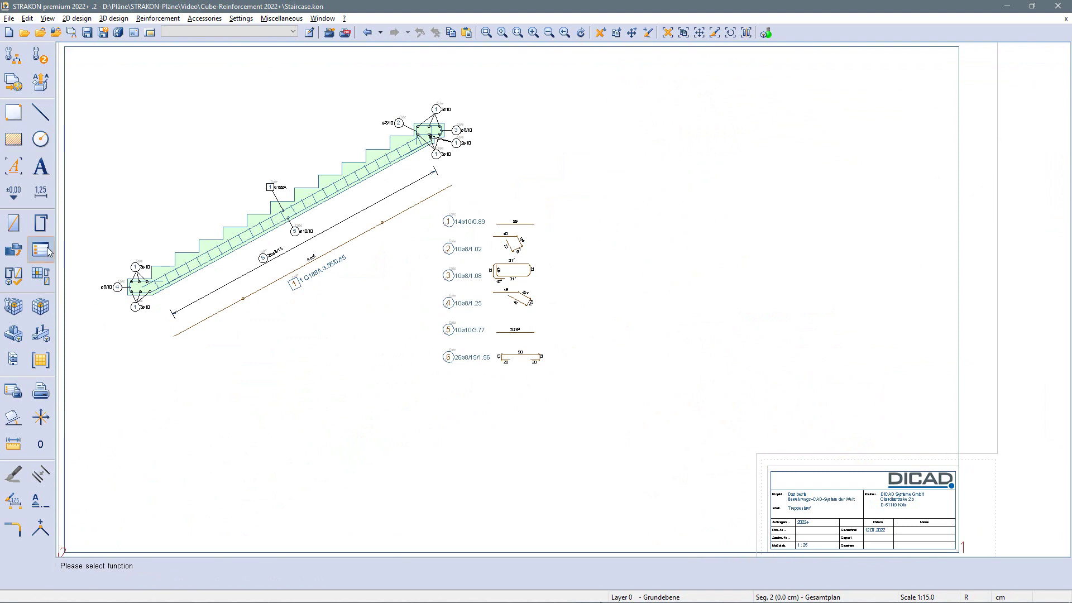
Place the bar schedule, Q188A mesh schedule and mesh table stacked down the sheet's right side
{"action": "left_click", "coordinate": [48, 250]}
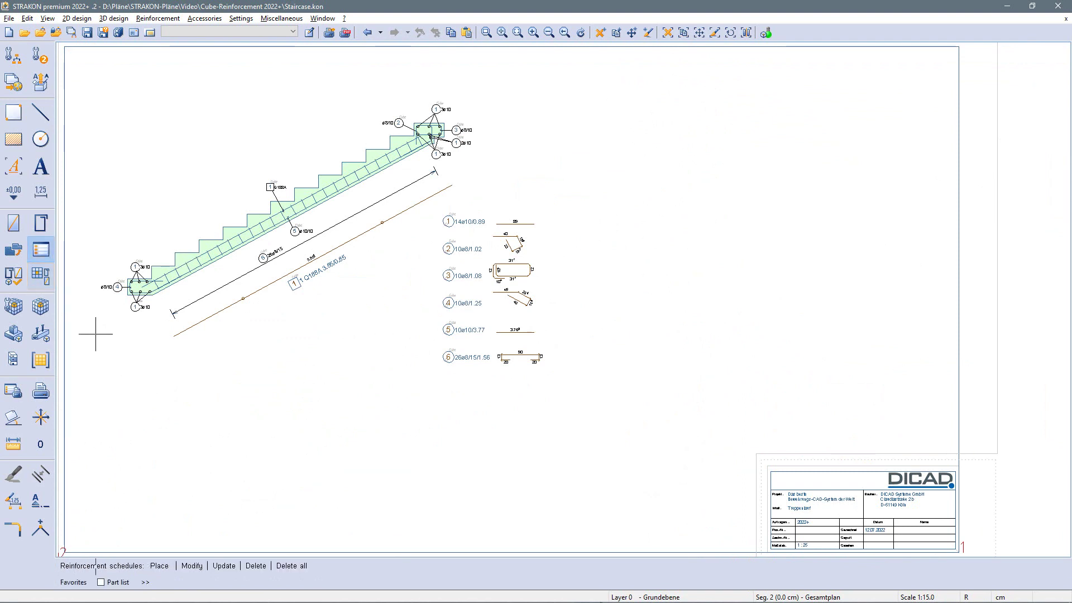
{"action": "left_click", "coordinate": [158, 565]}
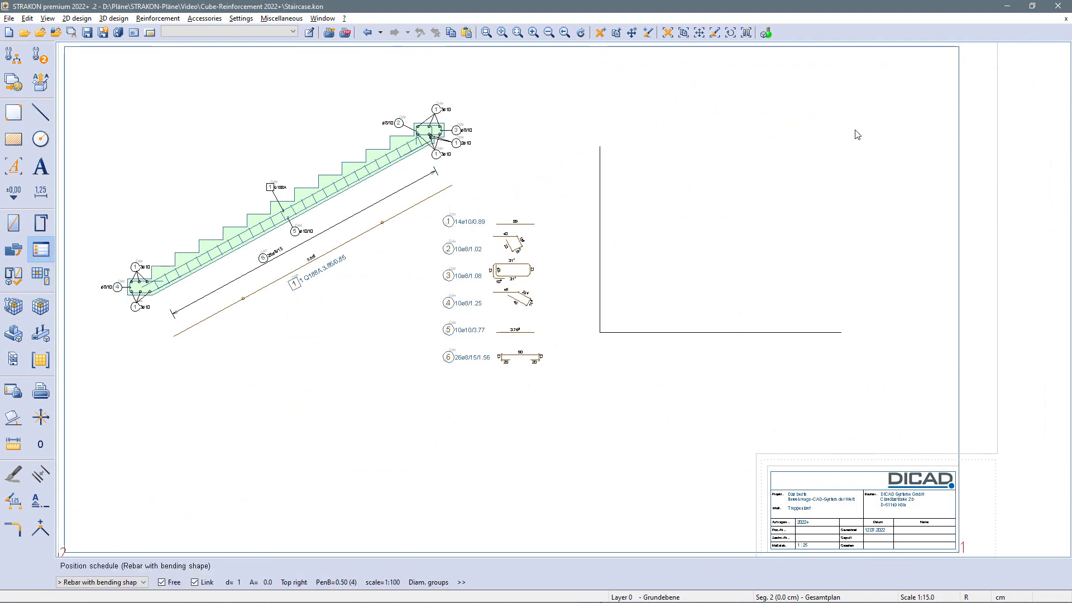
{"action": "left_click", "coordinate": [947, 62]}
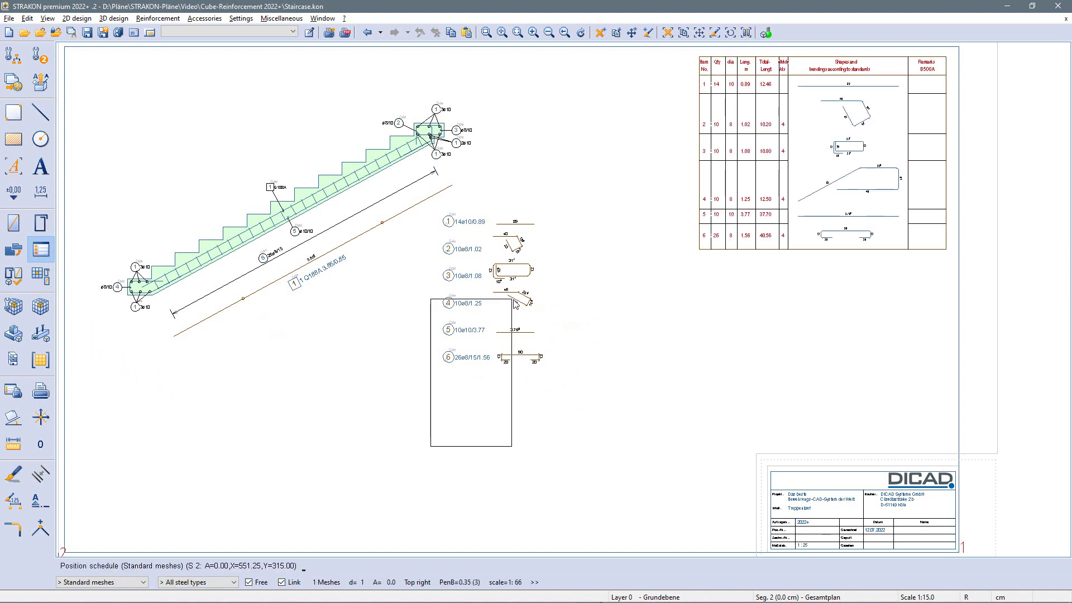
{"action": "left_click", "coordinate": [946, 250]}
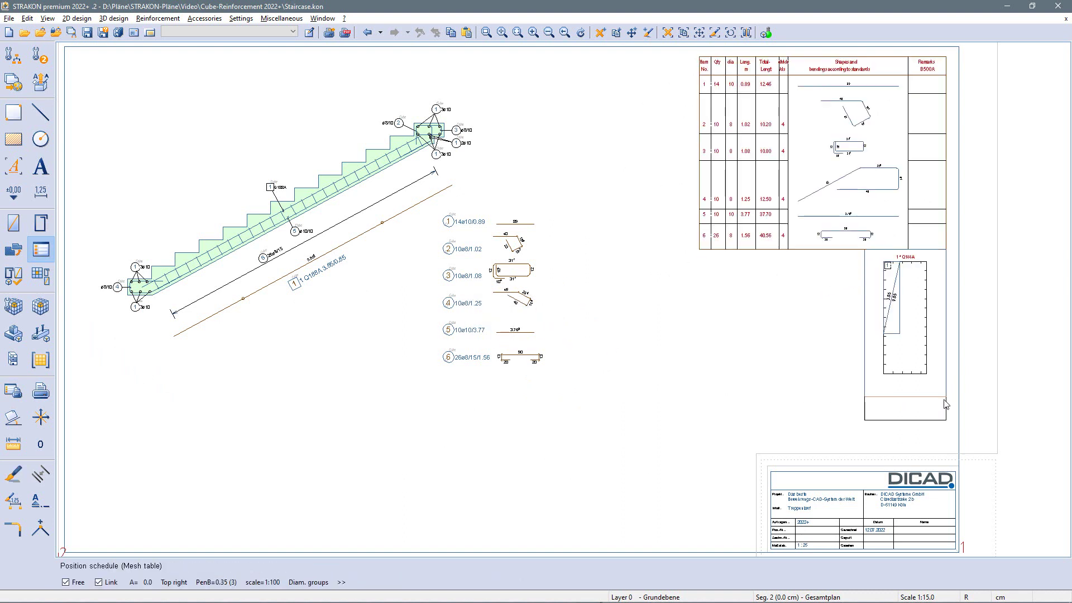
{"action": "left_click", "coordinate": [944, 404]}
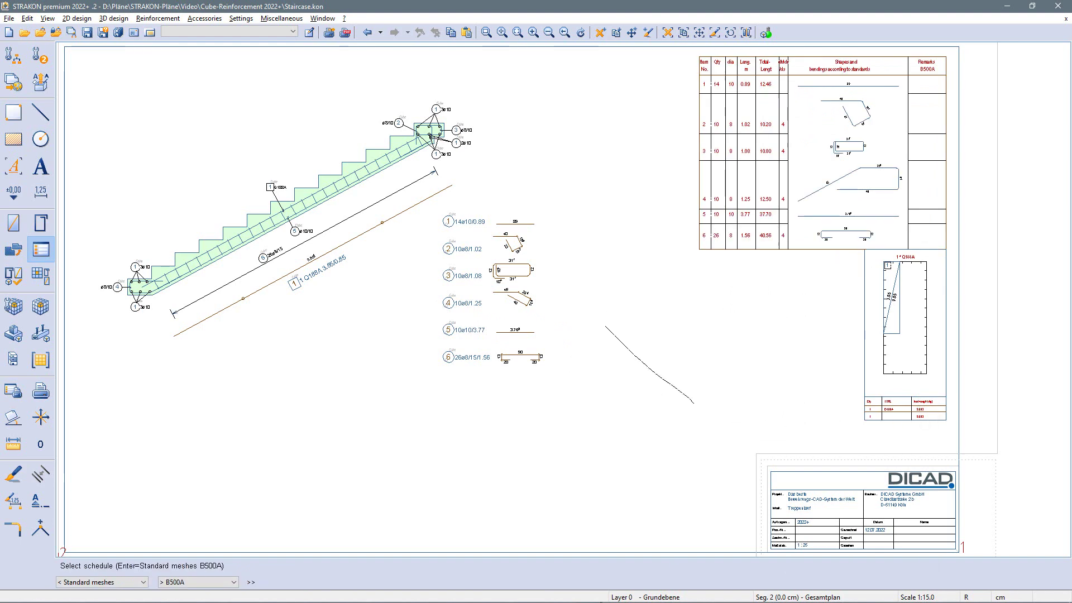
{"action": "right_click_drag", "start_coordinate": [605, 326], "coordinate": [694, 403]}
Back in the Cube model without reinforcement shown, extrude the top landing face by 13 cm
{"action": "mouse_move", "coordinate": [594, 602]}
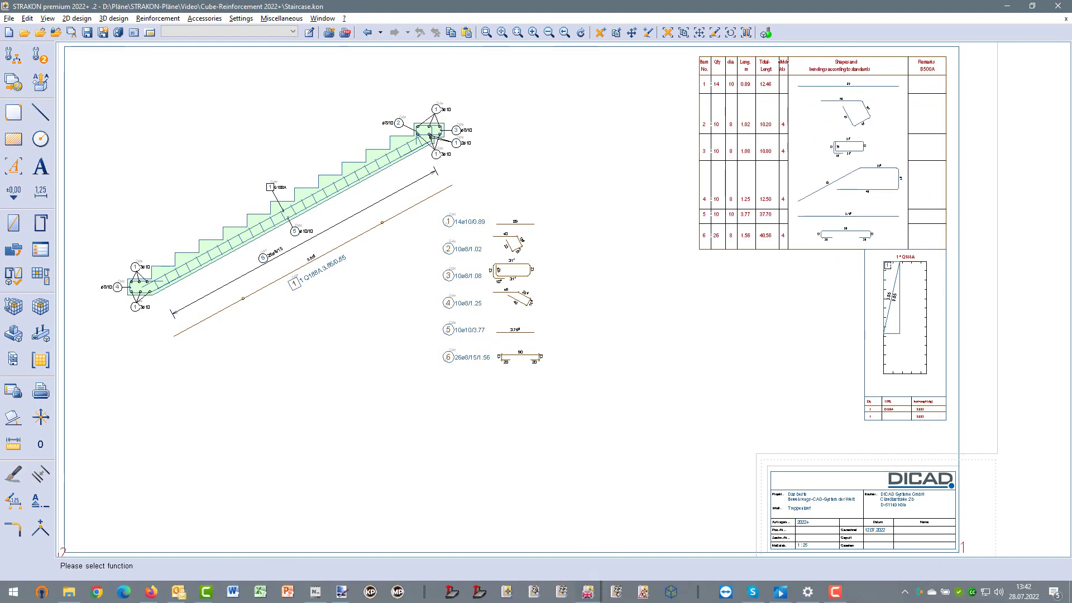
{"action": "left_click", "coordinate": [631, 544]}
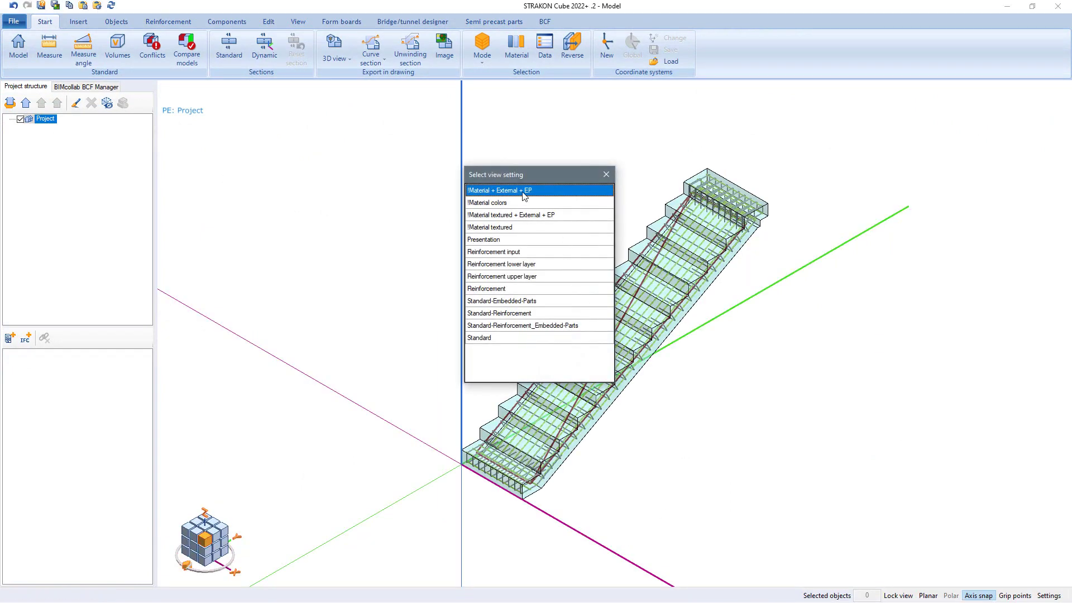
{"action": "left_click", "coordinate": [524, 193]}
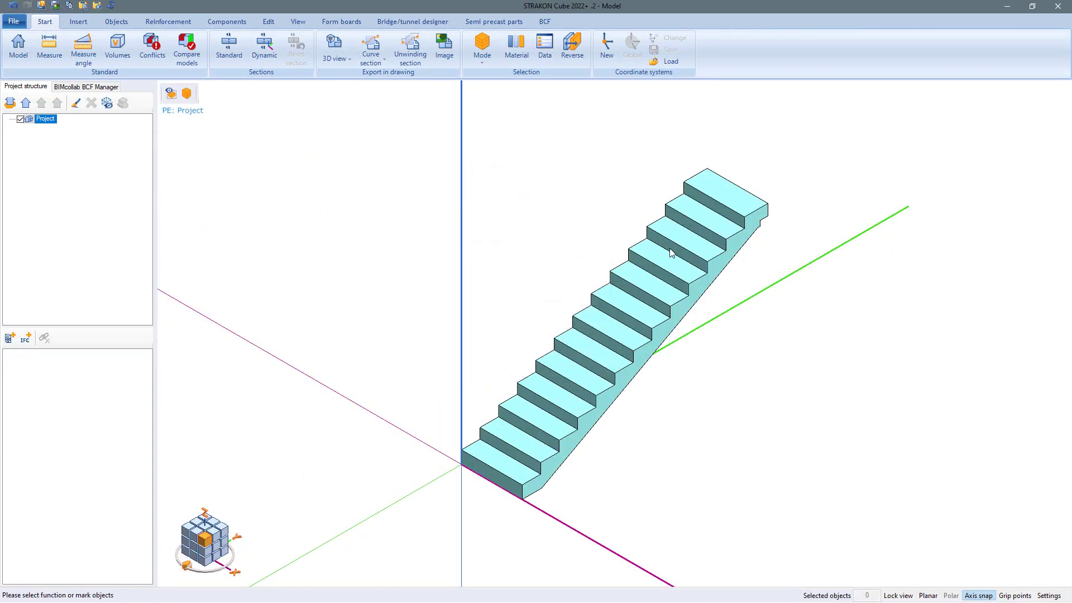
{"action": "middle_click_drag", "start_coordinate": [670, 252], "coordinate": [823, 221]}
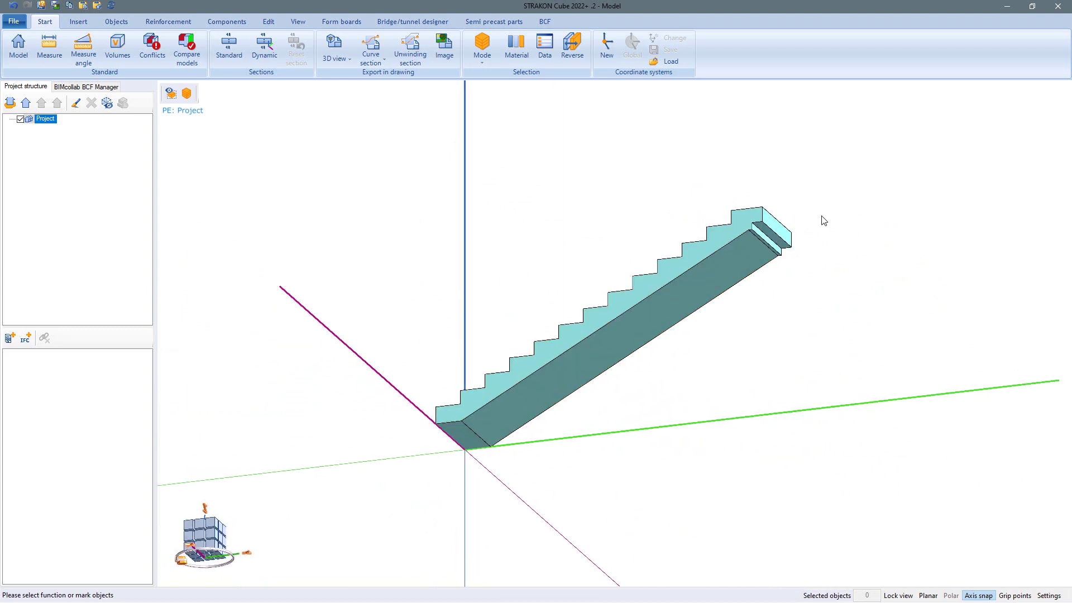
{"action": "scroll", "coordinate": [823, 221], "scroll_direction": "up", "scroll_amount": 8}
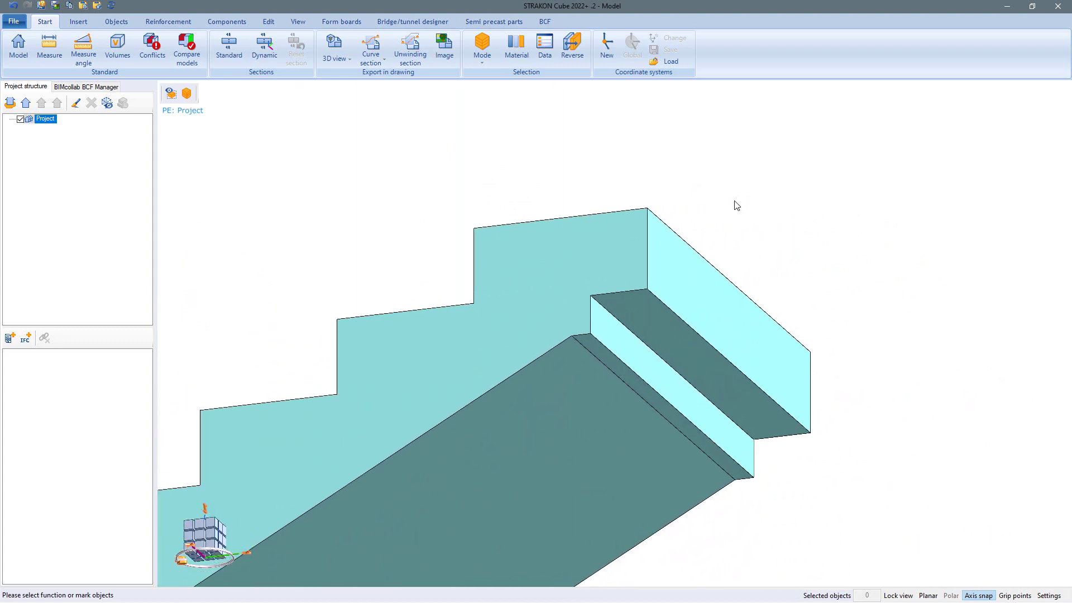
{"action": "left_click", "coordinate": [649, 311]}
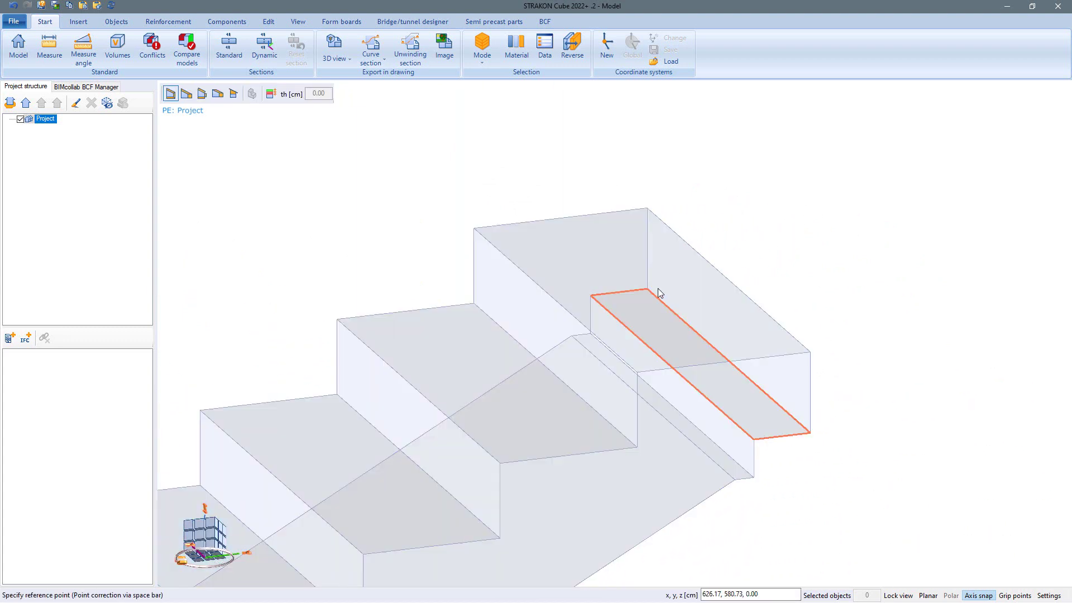
{"action": "left_click", "coordinate": [647, 289]}
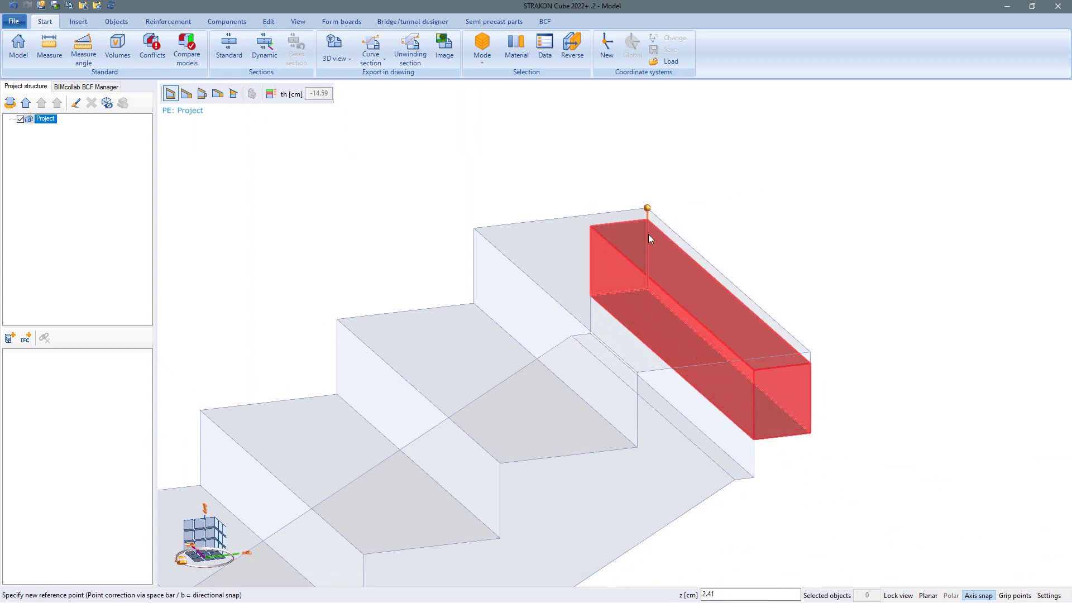
{"action": "type", "text": "13"}
{"action": "key", "text": "Return"}
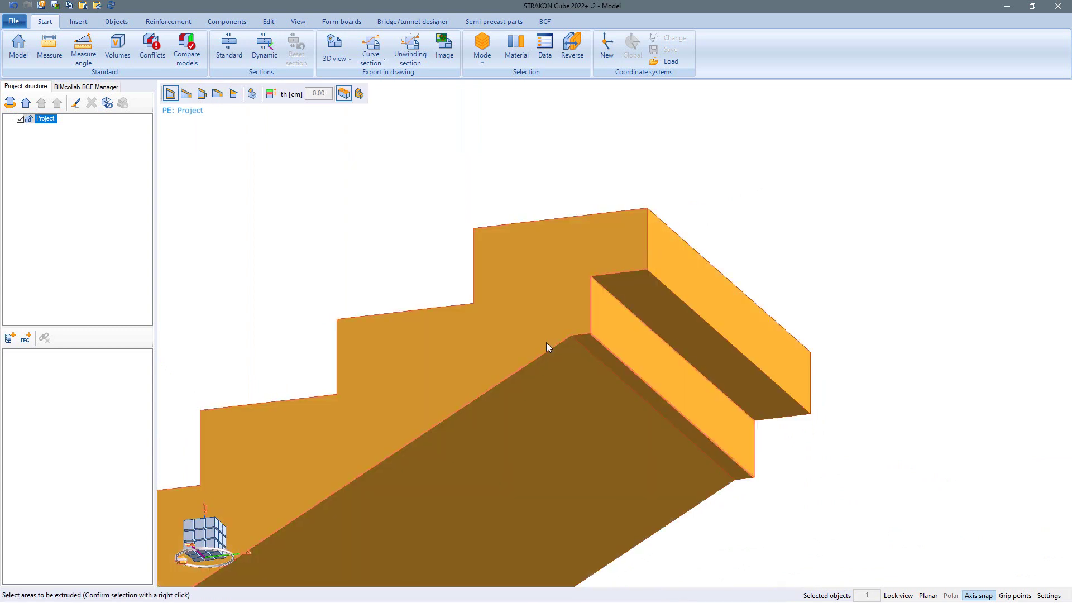
In side elevation, stretch the top landing's corner points 10 cm longer
{"action": "left_click", "coordinate": [196, 535]}
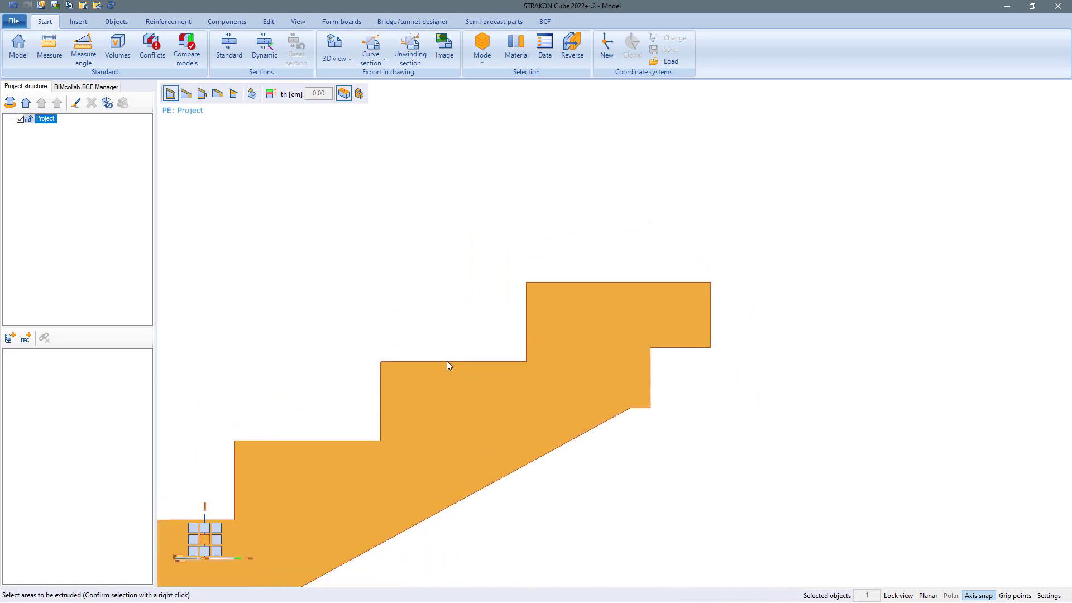
{"action": "key", "text": "s"}
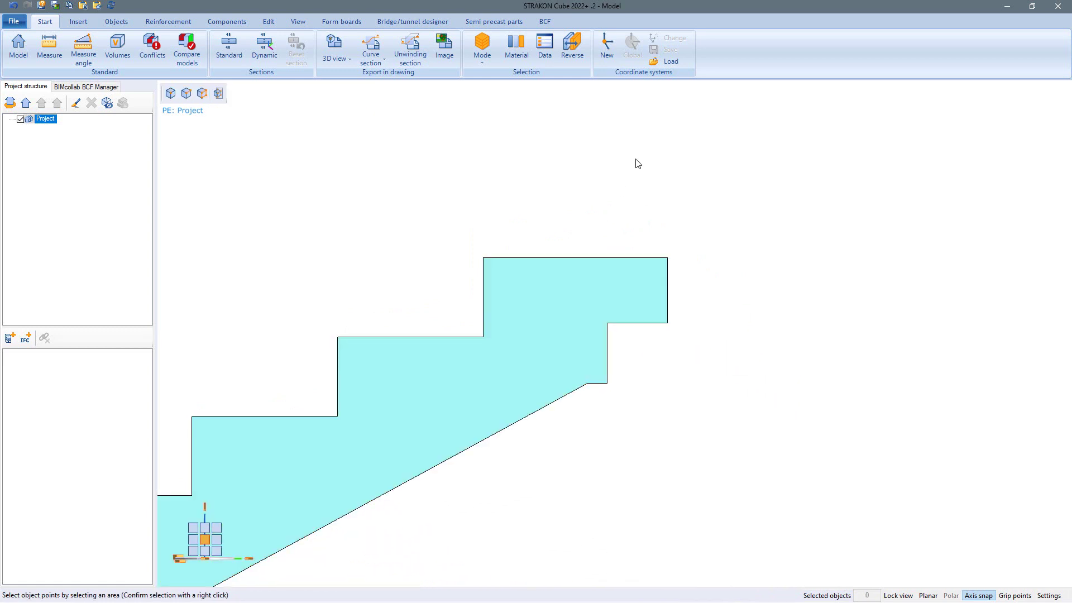
{"action": "left_click_drag", "start_coordinate": [594, 244], "coordinate": [690, 441]}
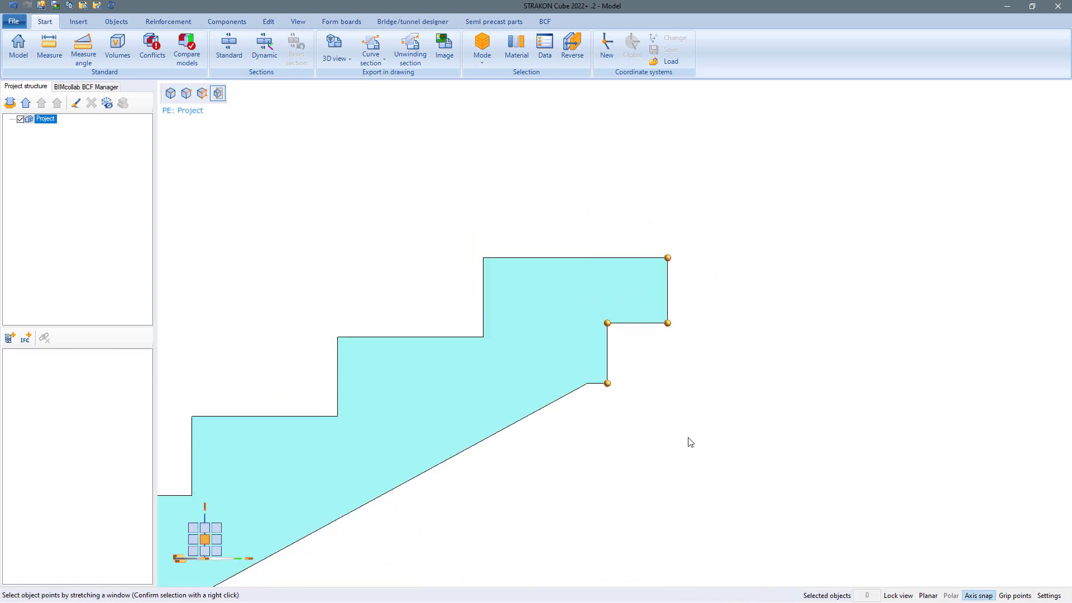
{"action": "right_click", "coordinate": [649, 427]}
{"action": "left_click", "coordinate": [608, 383]}
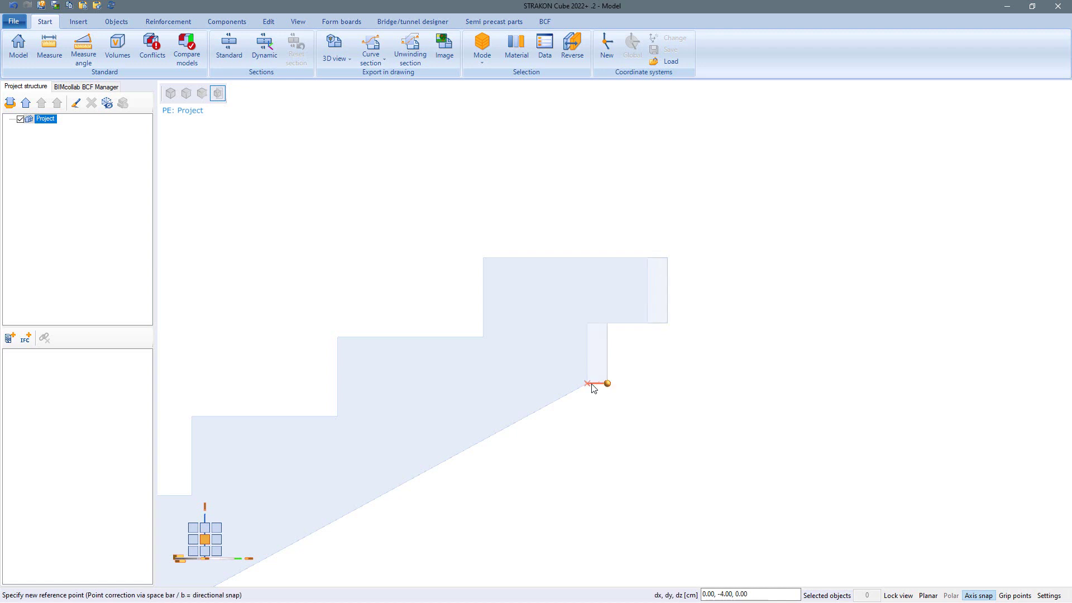
{"action": "type", "text": "10"}
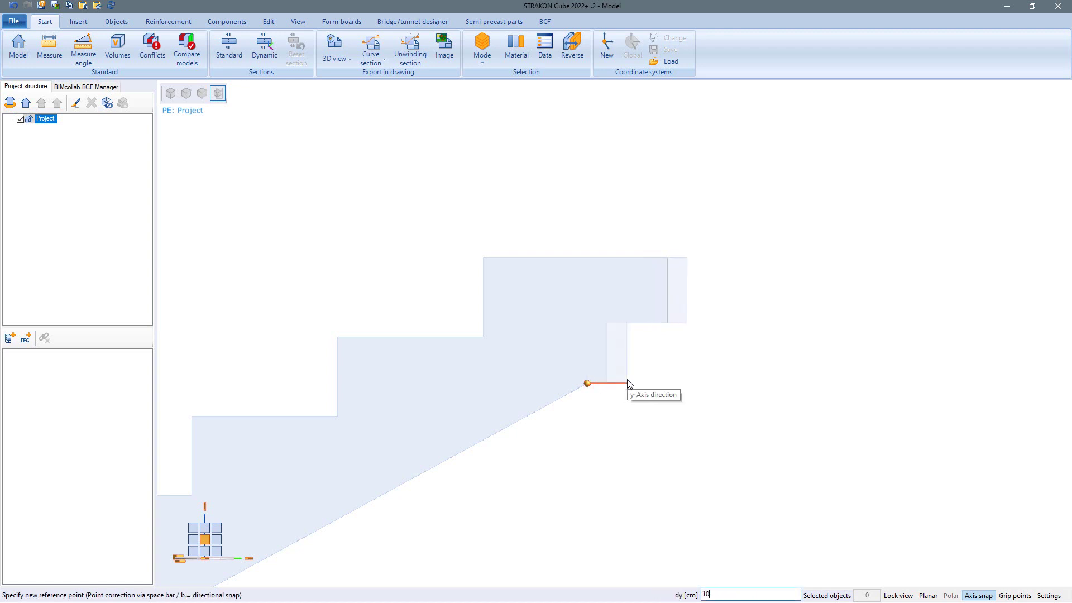
{"action": "key", "text": "Return"}
{"action": "right_click", "coordinate": [677, 384]}
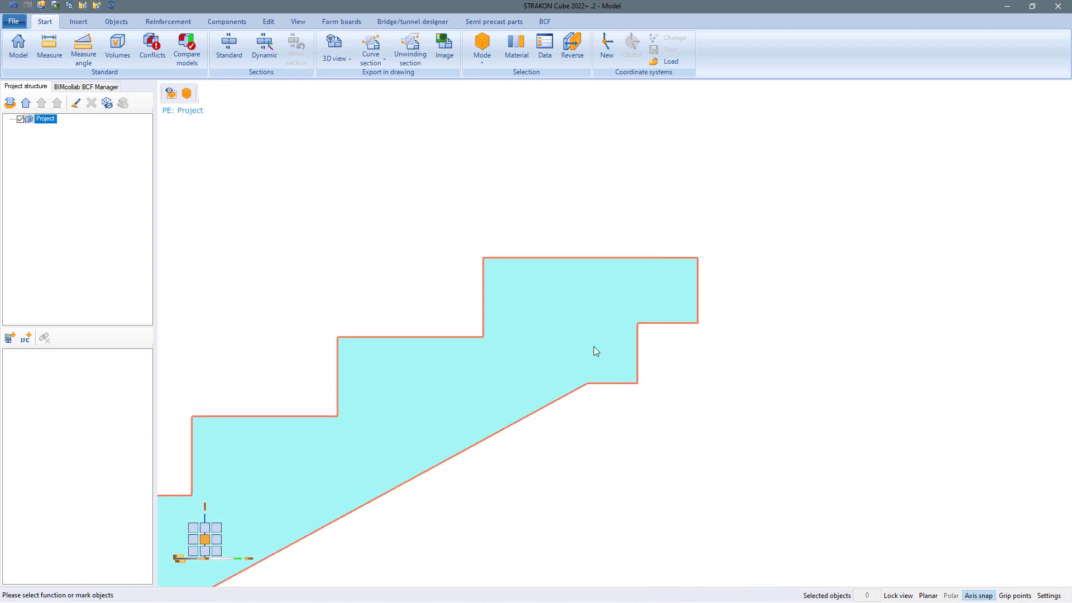
Orbit the stair into perspective and show it with the Reinforcement view preset
{"action": "middle_click_drag", "start_coordinate": [593, 346], "coordinate": [743, 435]}
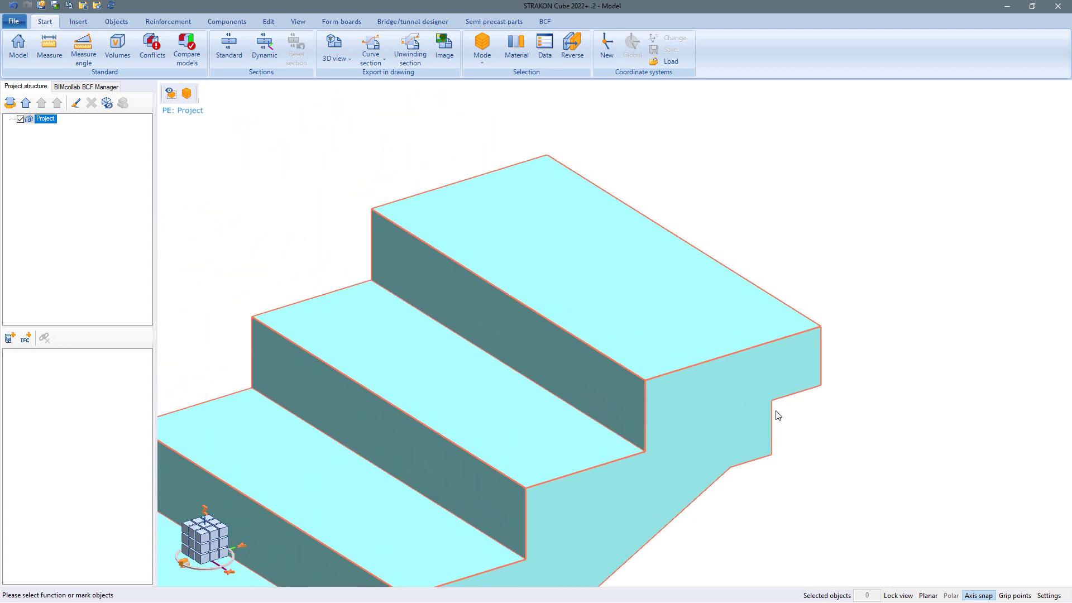
{"action": "key", "text": "v"}
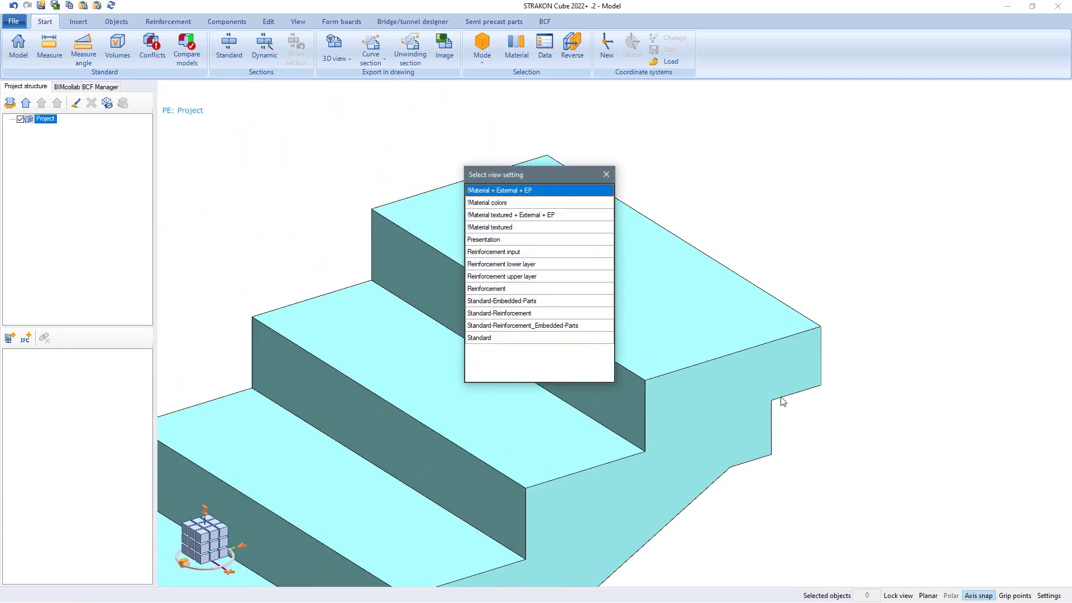
{"action": "double_click", "coordinate": [517, 289]}
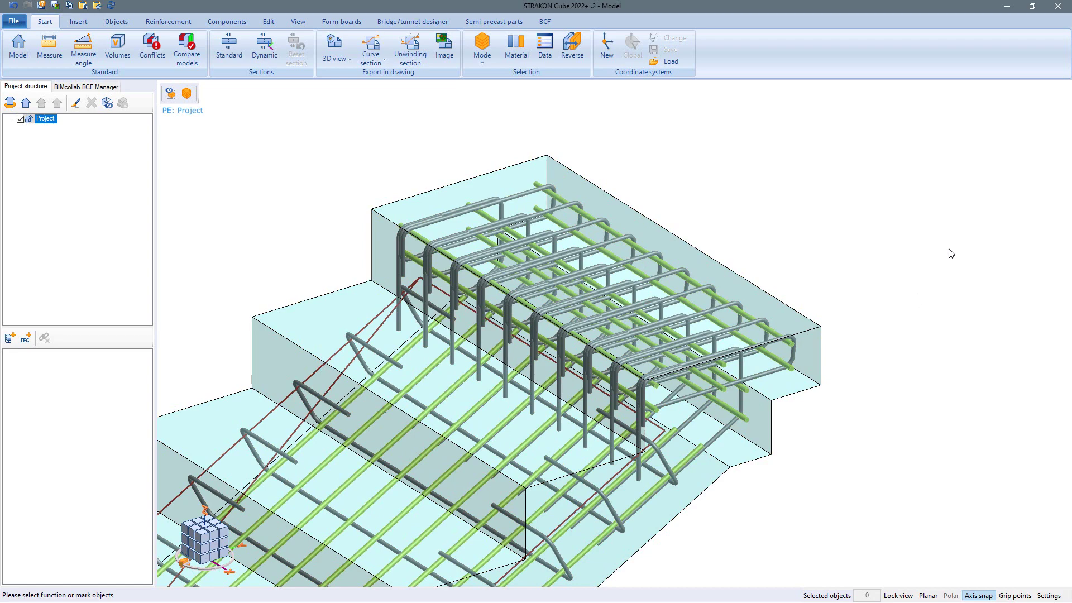
Update the 3D reinforcement displays so bars 2 and 3 read 1.04 and 1.12 m
{"action": "left_click", "coordinate": [1007, 6]}
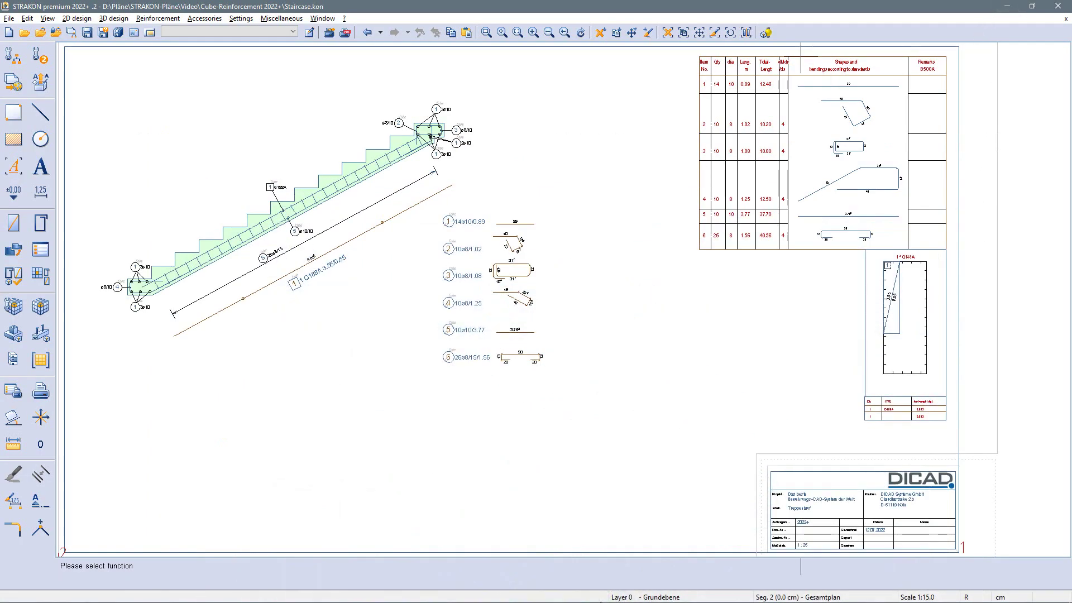
{"action": "left_click", "coordinate": [766, 32]}
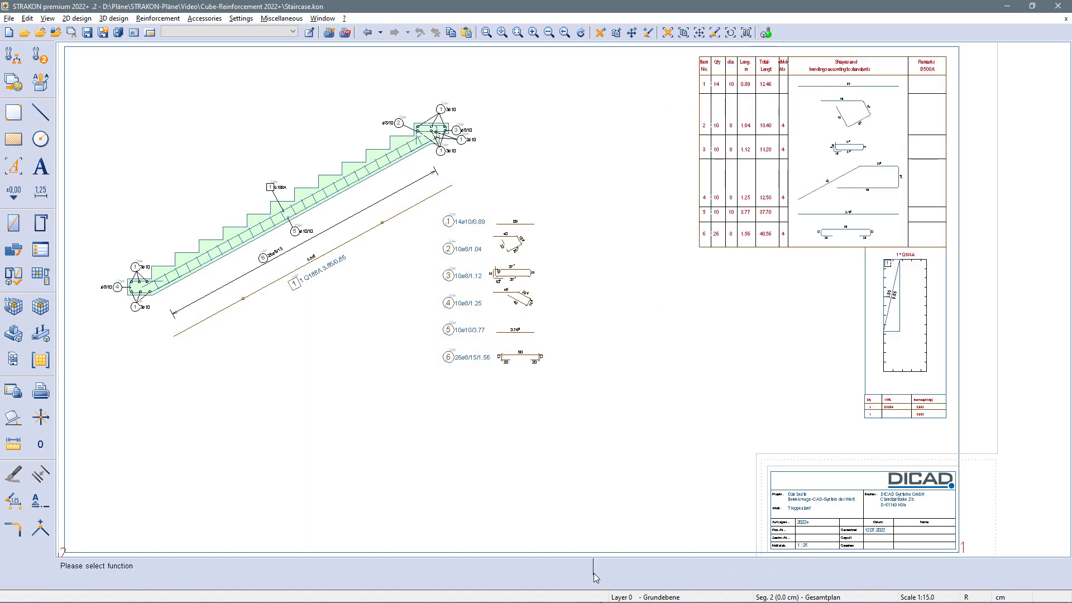
In the 3D model window, select the stair and open the Flight of stairs component for editing
{"action": "mouse_move", "coordinate": [588, 592]}
{"action": "left_click", "coordinate": [614, 558]}
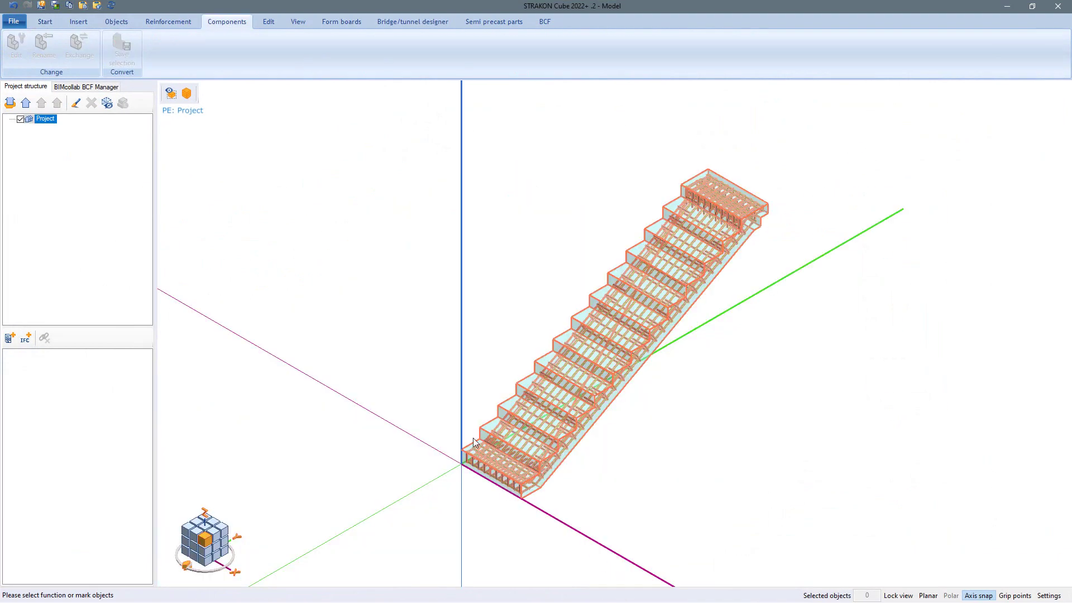
{"action": "left_click", "coordinate": [474, 443]}
{"action": "left_click", "coordinate": [17, 47]}
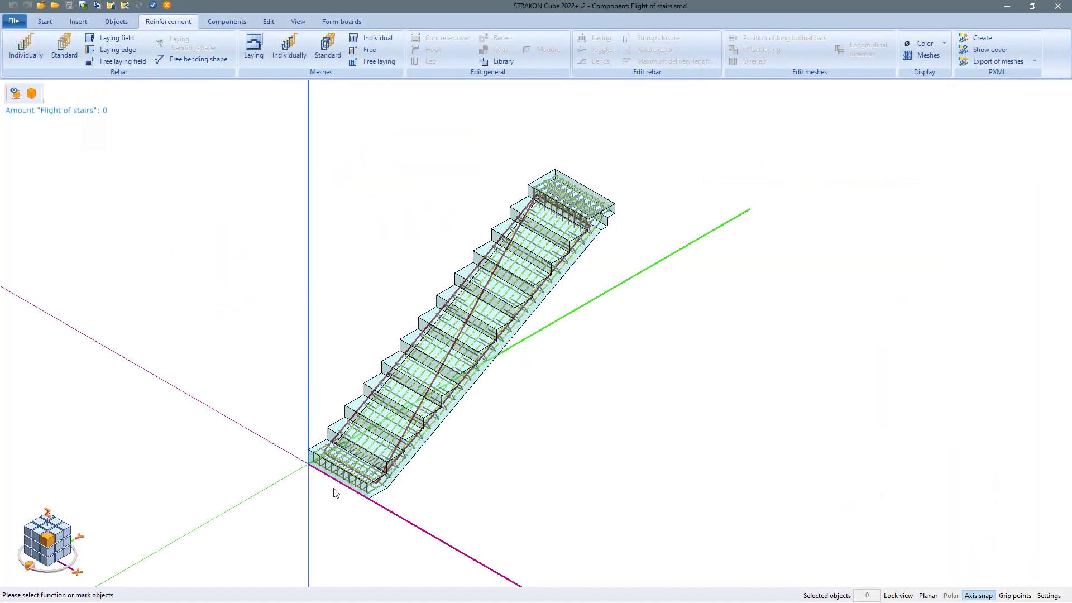
{"action": "scroll", "coordinate": [359, 520], "scroll_direction": "up", "scroll_amount": 8}
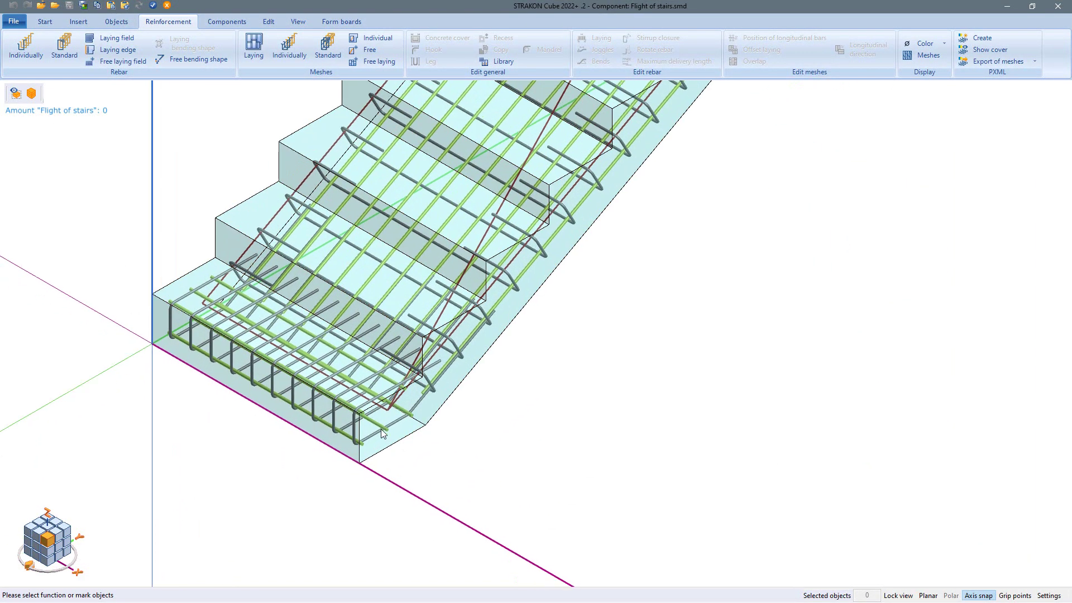
{"action": "scroll", "coordinate": [374, 423], "scroll_direction": "up", "scroll_amount": 1}
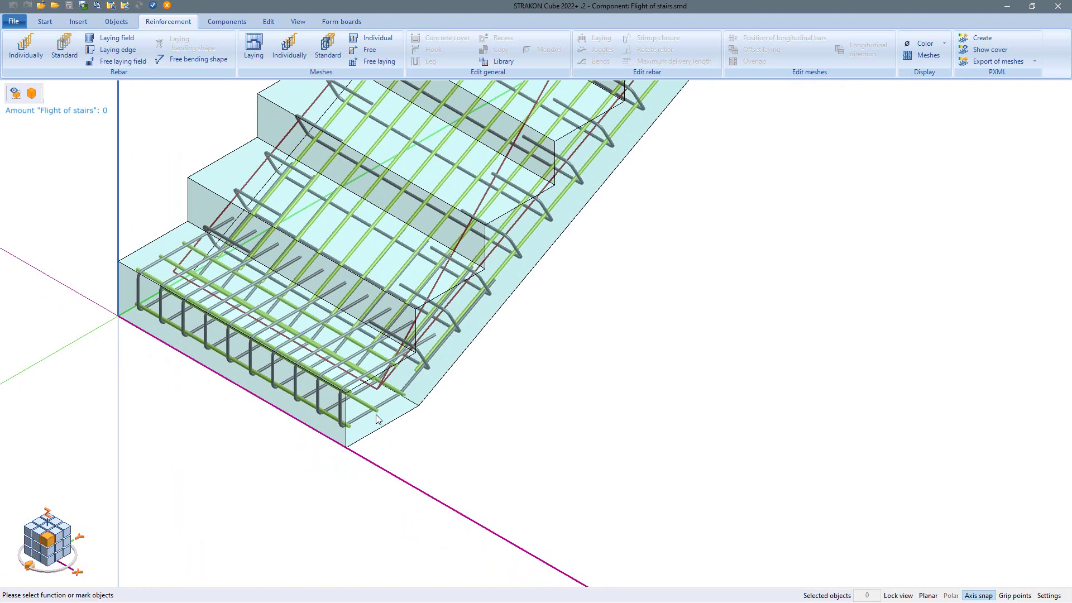
Combine the bottom landing's stirrup group into PXML mesh 1
{"action": "left_click", "coordinate": [984, 40]}
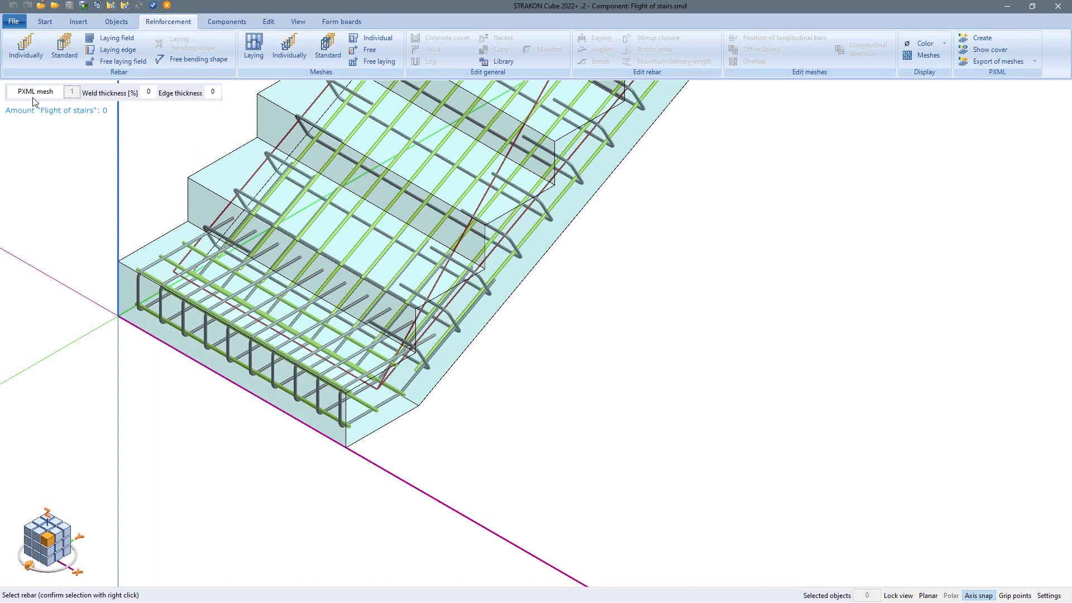
{"action": "left_click", "coordinate": [153, 264]}
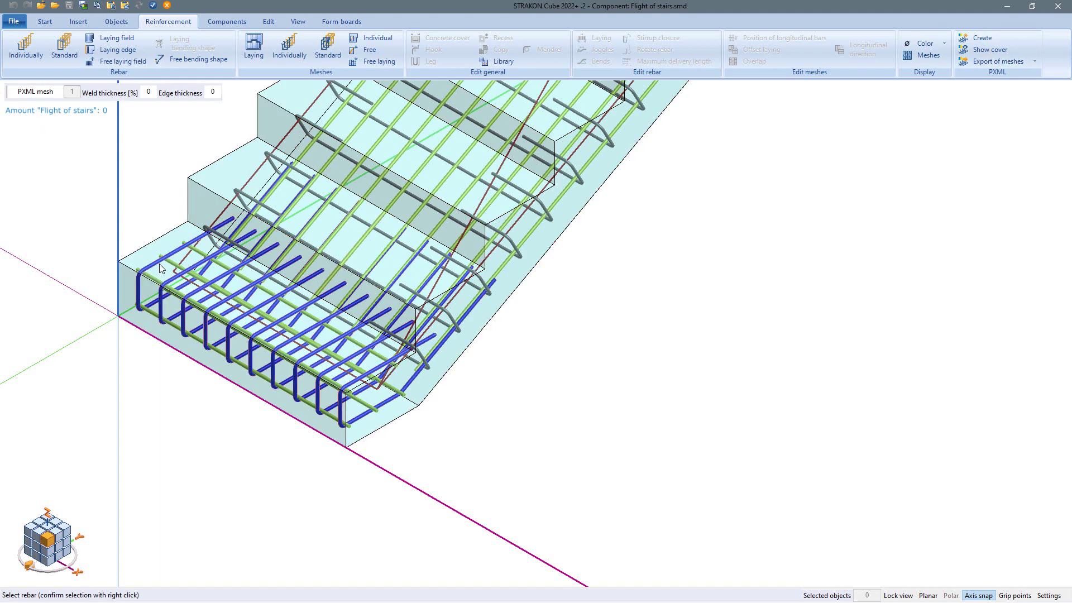
{"action": "right_click", "coordinate": [190, 390]}
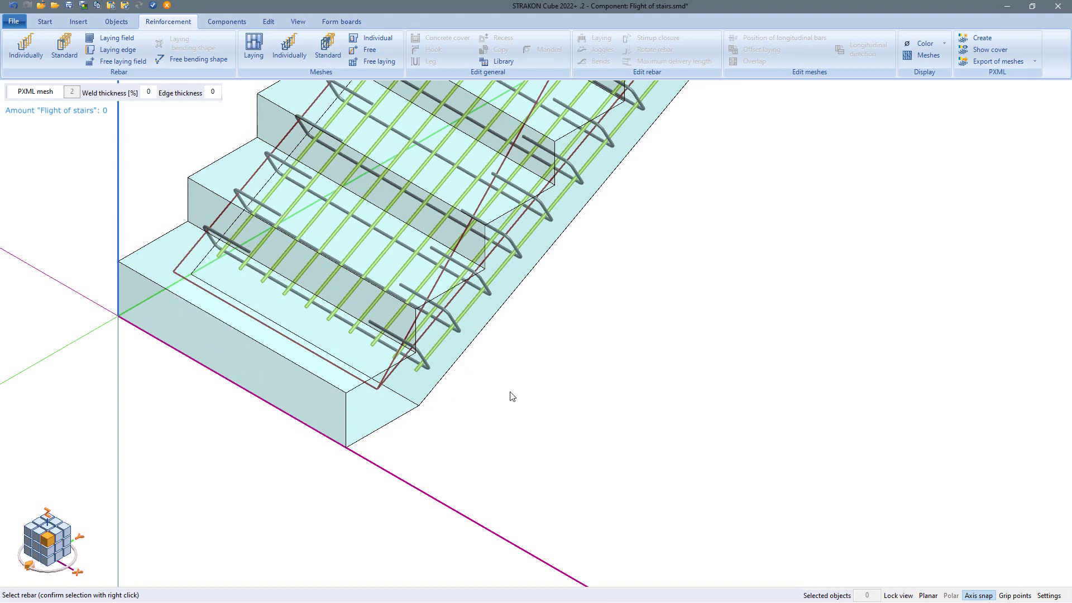
{"action": "right_click", "coordinate": [538, 376]}
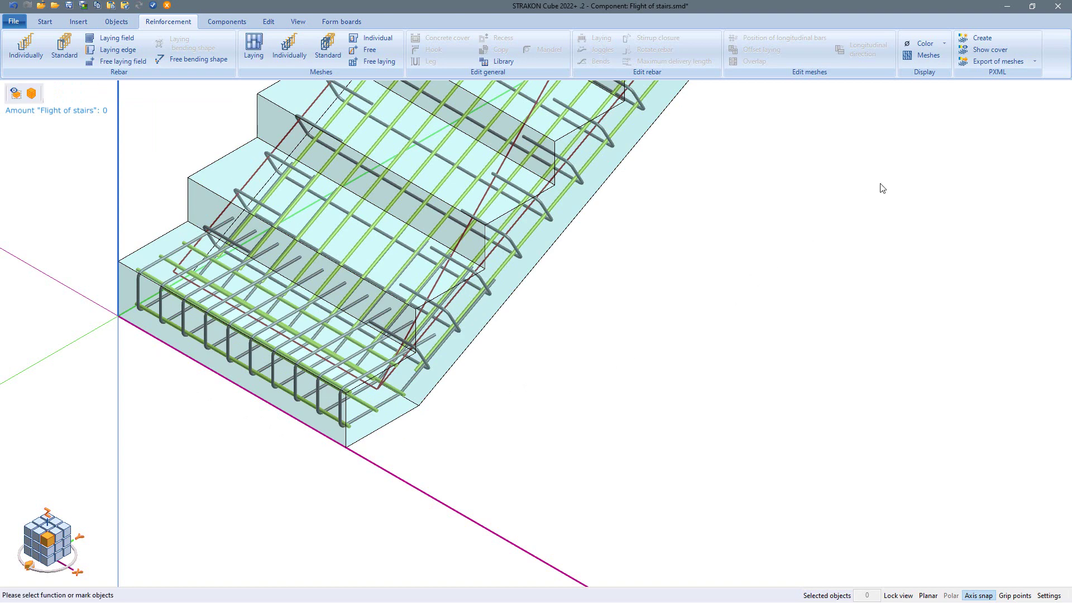
Export the PXML meshes and locate bars from PTS feedback entries, e.g. Biegewerkzeug B=32 and 1,71 sec
{"action": "left_click", "coordinate": [982, 62]}
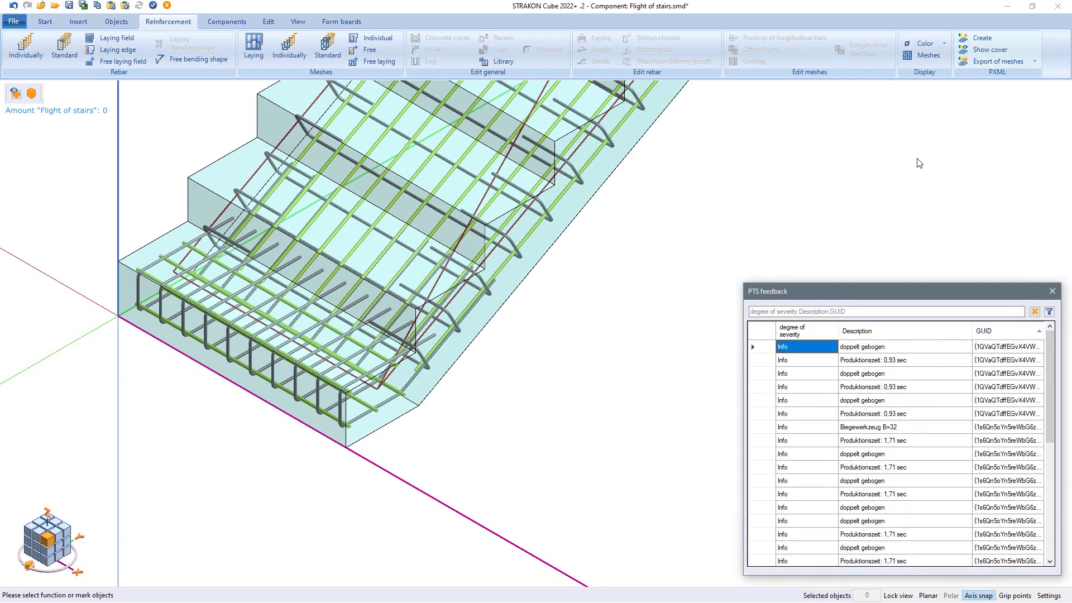
{"action": "left_click", "coordinate": [768, 350]}
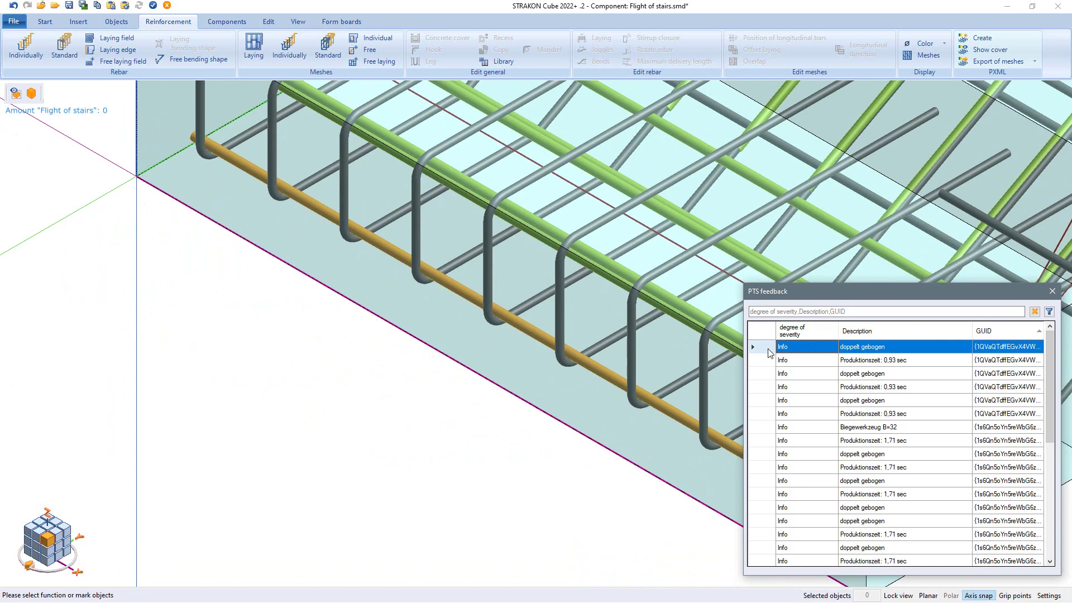
{"action": "left_click", "coordinate": [767, 373]}
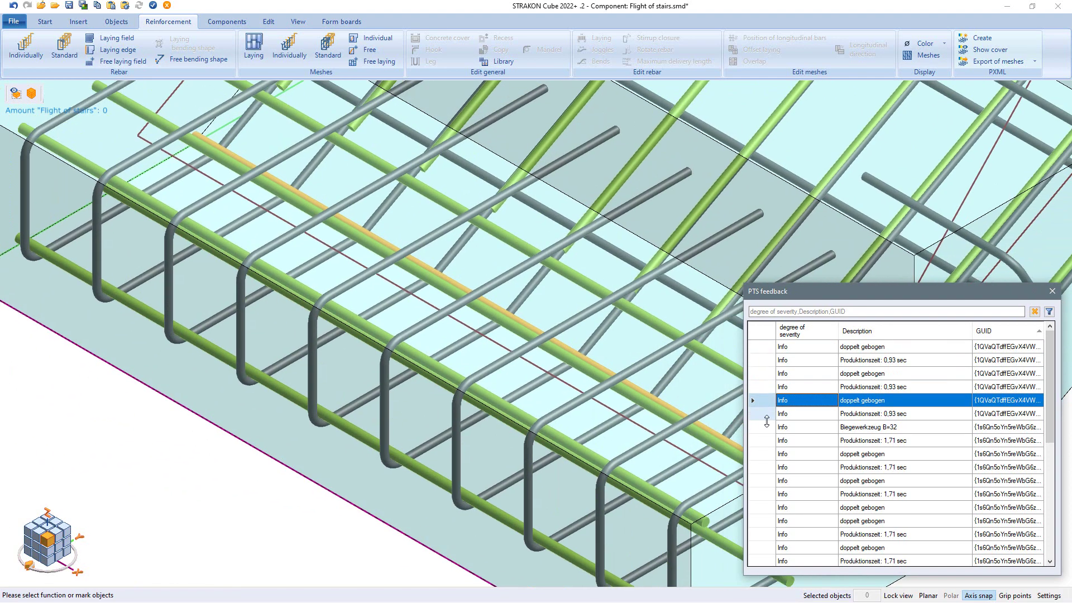
{"action": "left_click", "coordinate": [765, 427]}
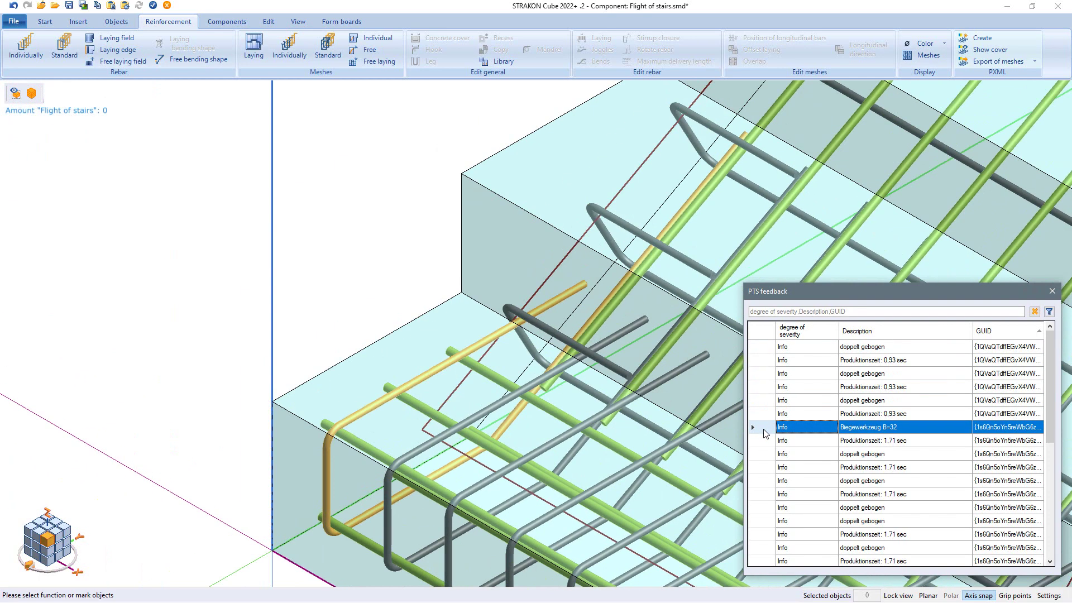
{"action": "left_click", "coordinate": [770, 467]}
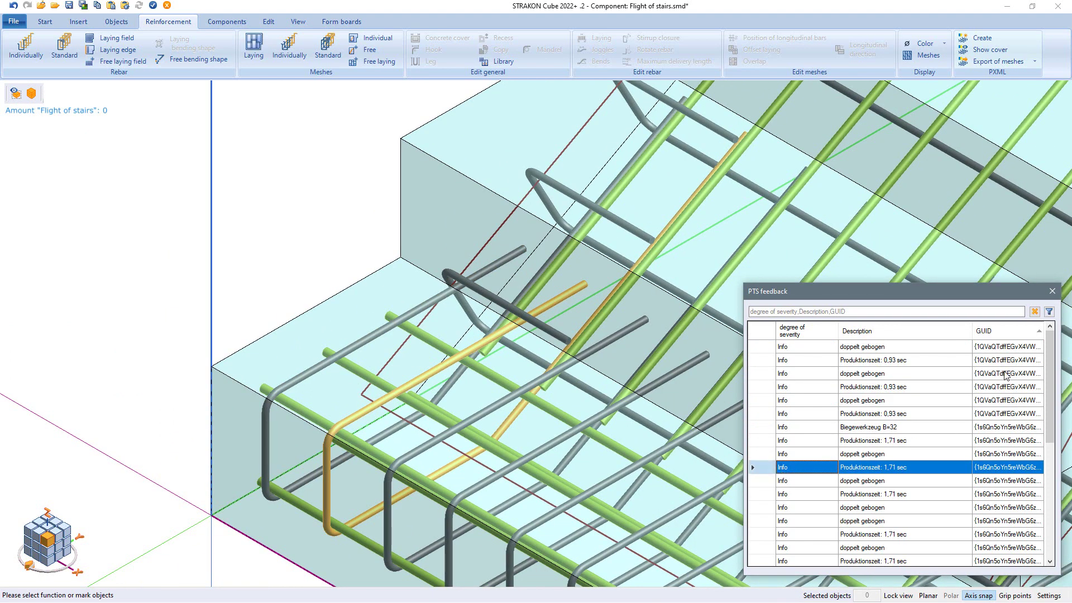
Close PTS feedback, apply the Reinforcement textured view, and review BVBS export settings without publishing
{"action": "left_click", "coordinate": [1052, 291]}
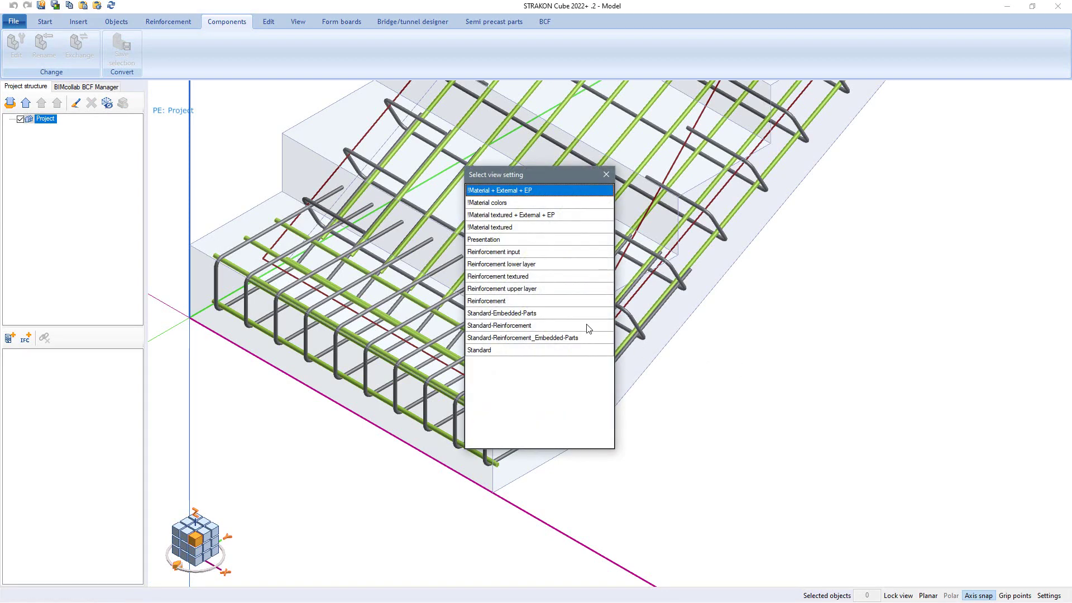
{"action": "double_click", "coordinate": [528, 276]}
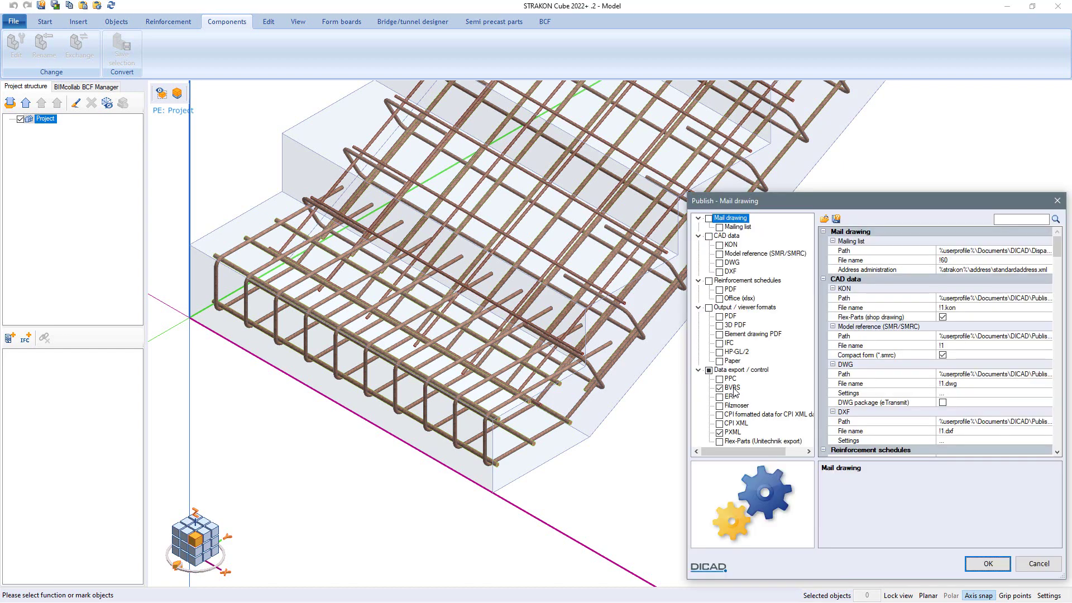
{"action": "left_click", "coordinate": [732, 388]}
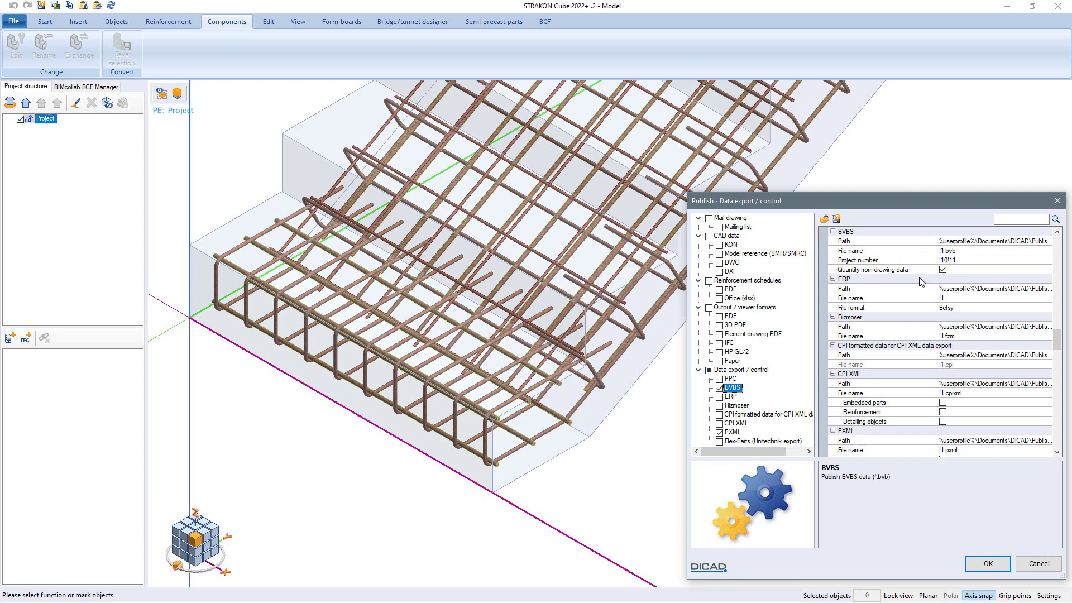
{"action": "left_click", "coordinate": [1040, 563]}
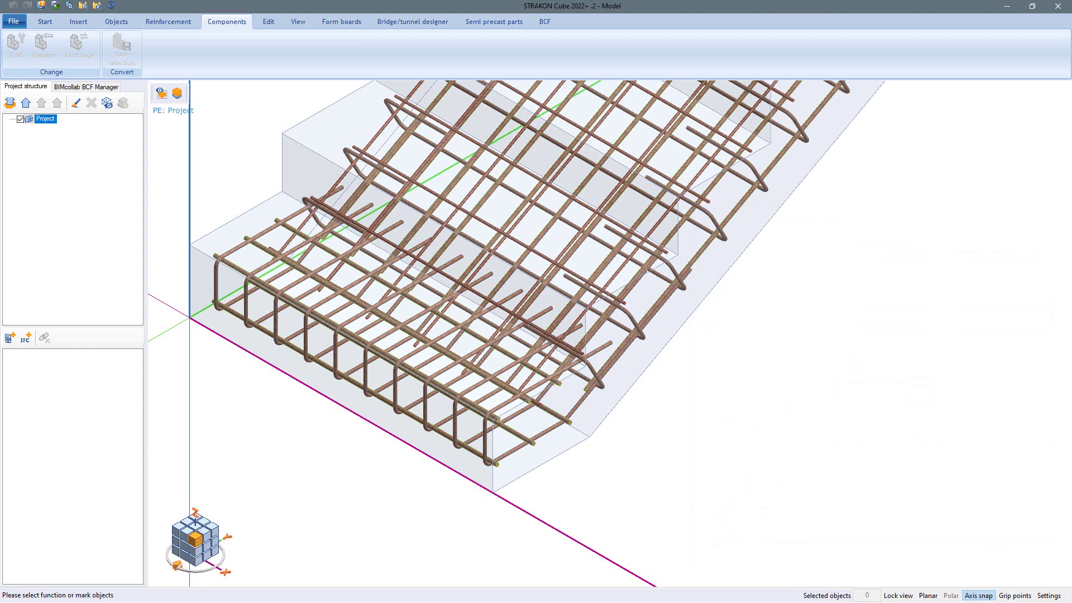